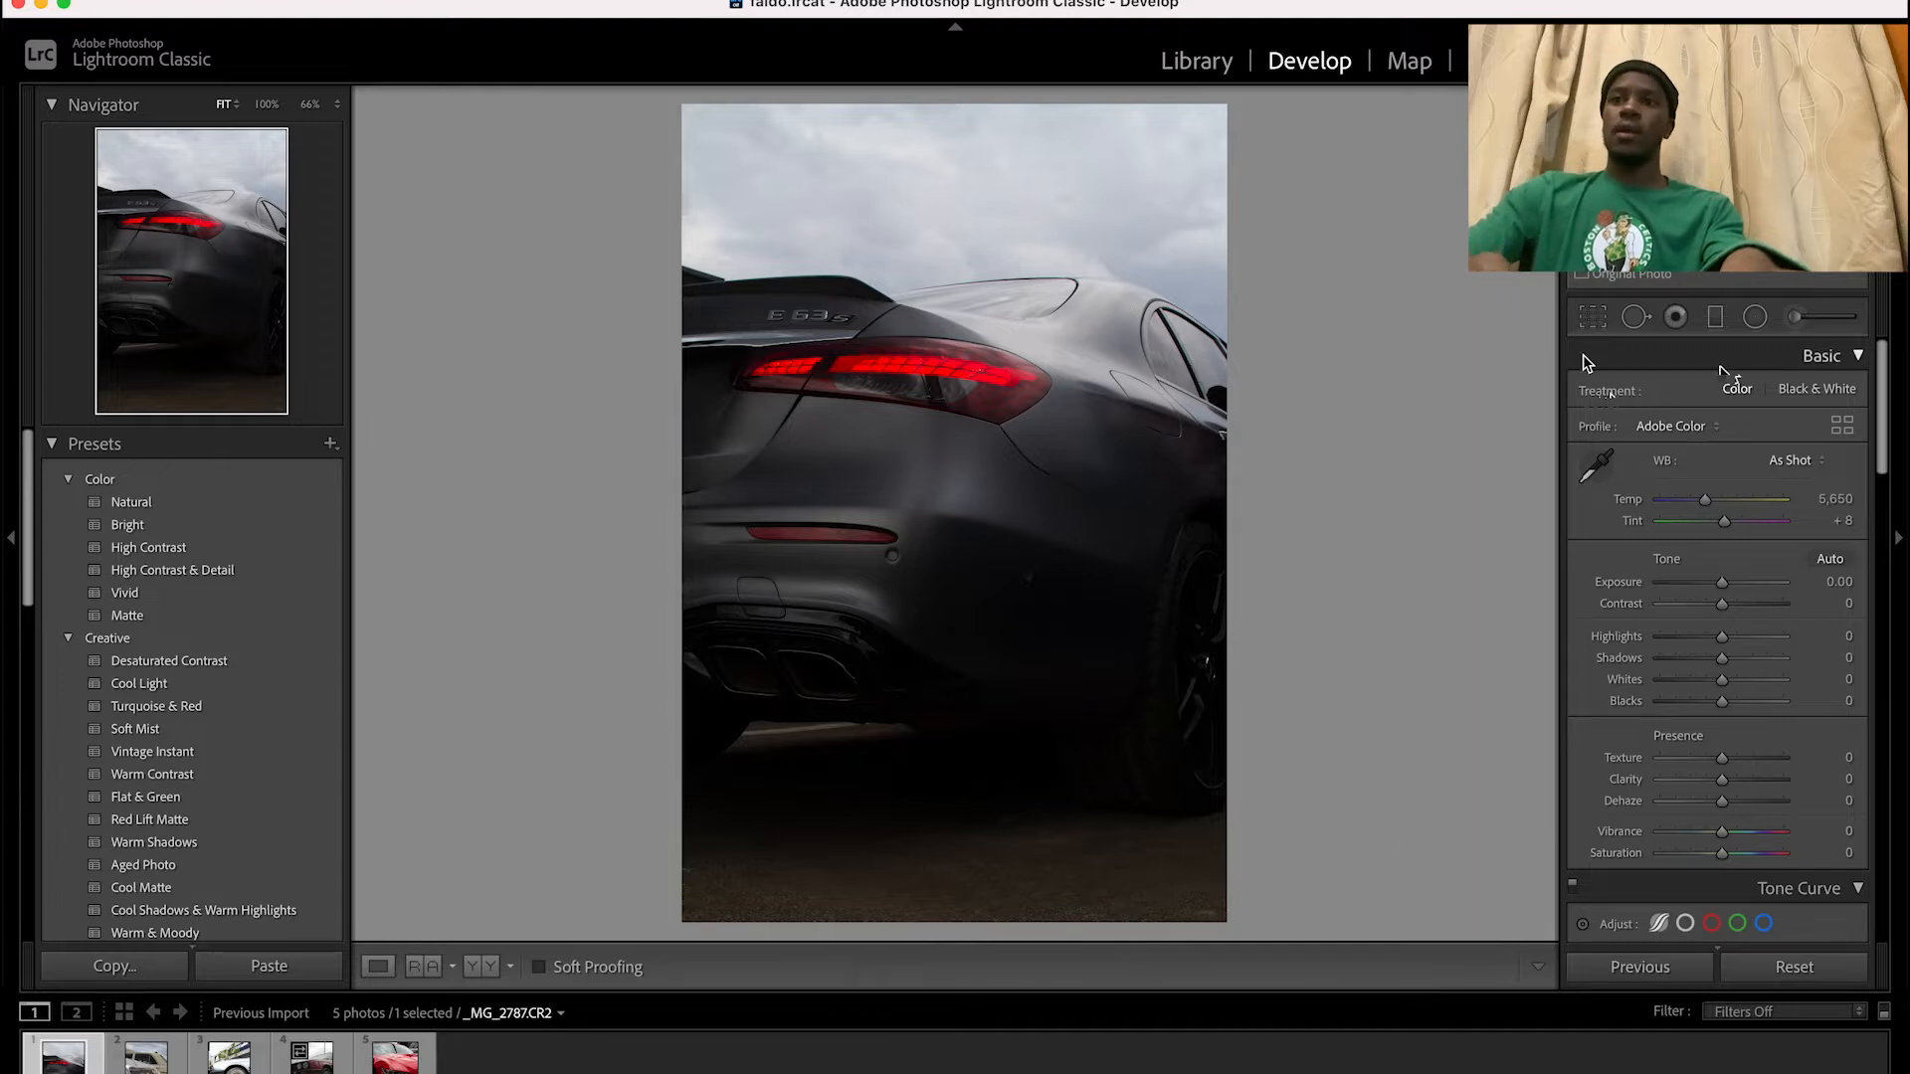
# Add a graduated filter over the sky fading out just below the taillight, and hide the mask overlay
pyautogui.click(1716, 316)
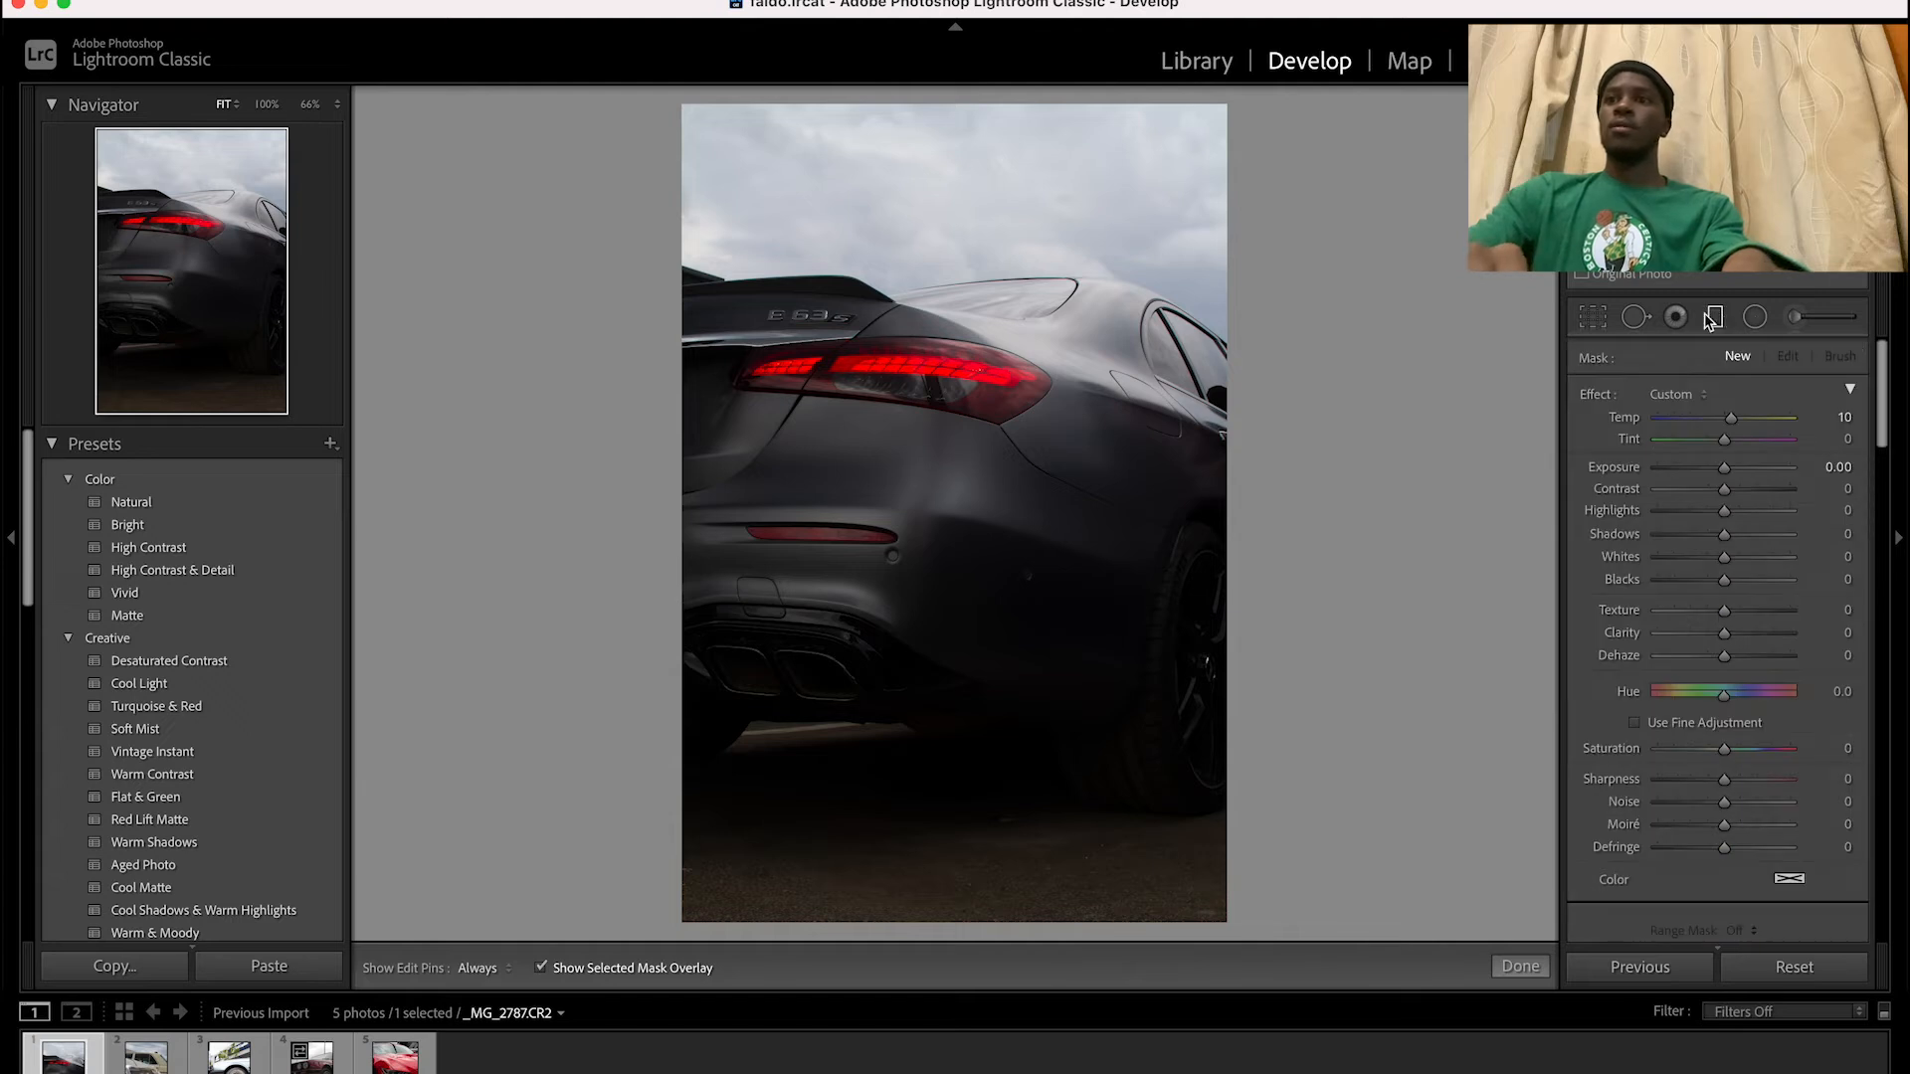
pyautogui.moveTo(693, 115); pyautogui.dragTo(679, 427)
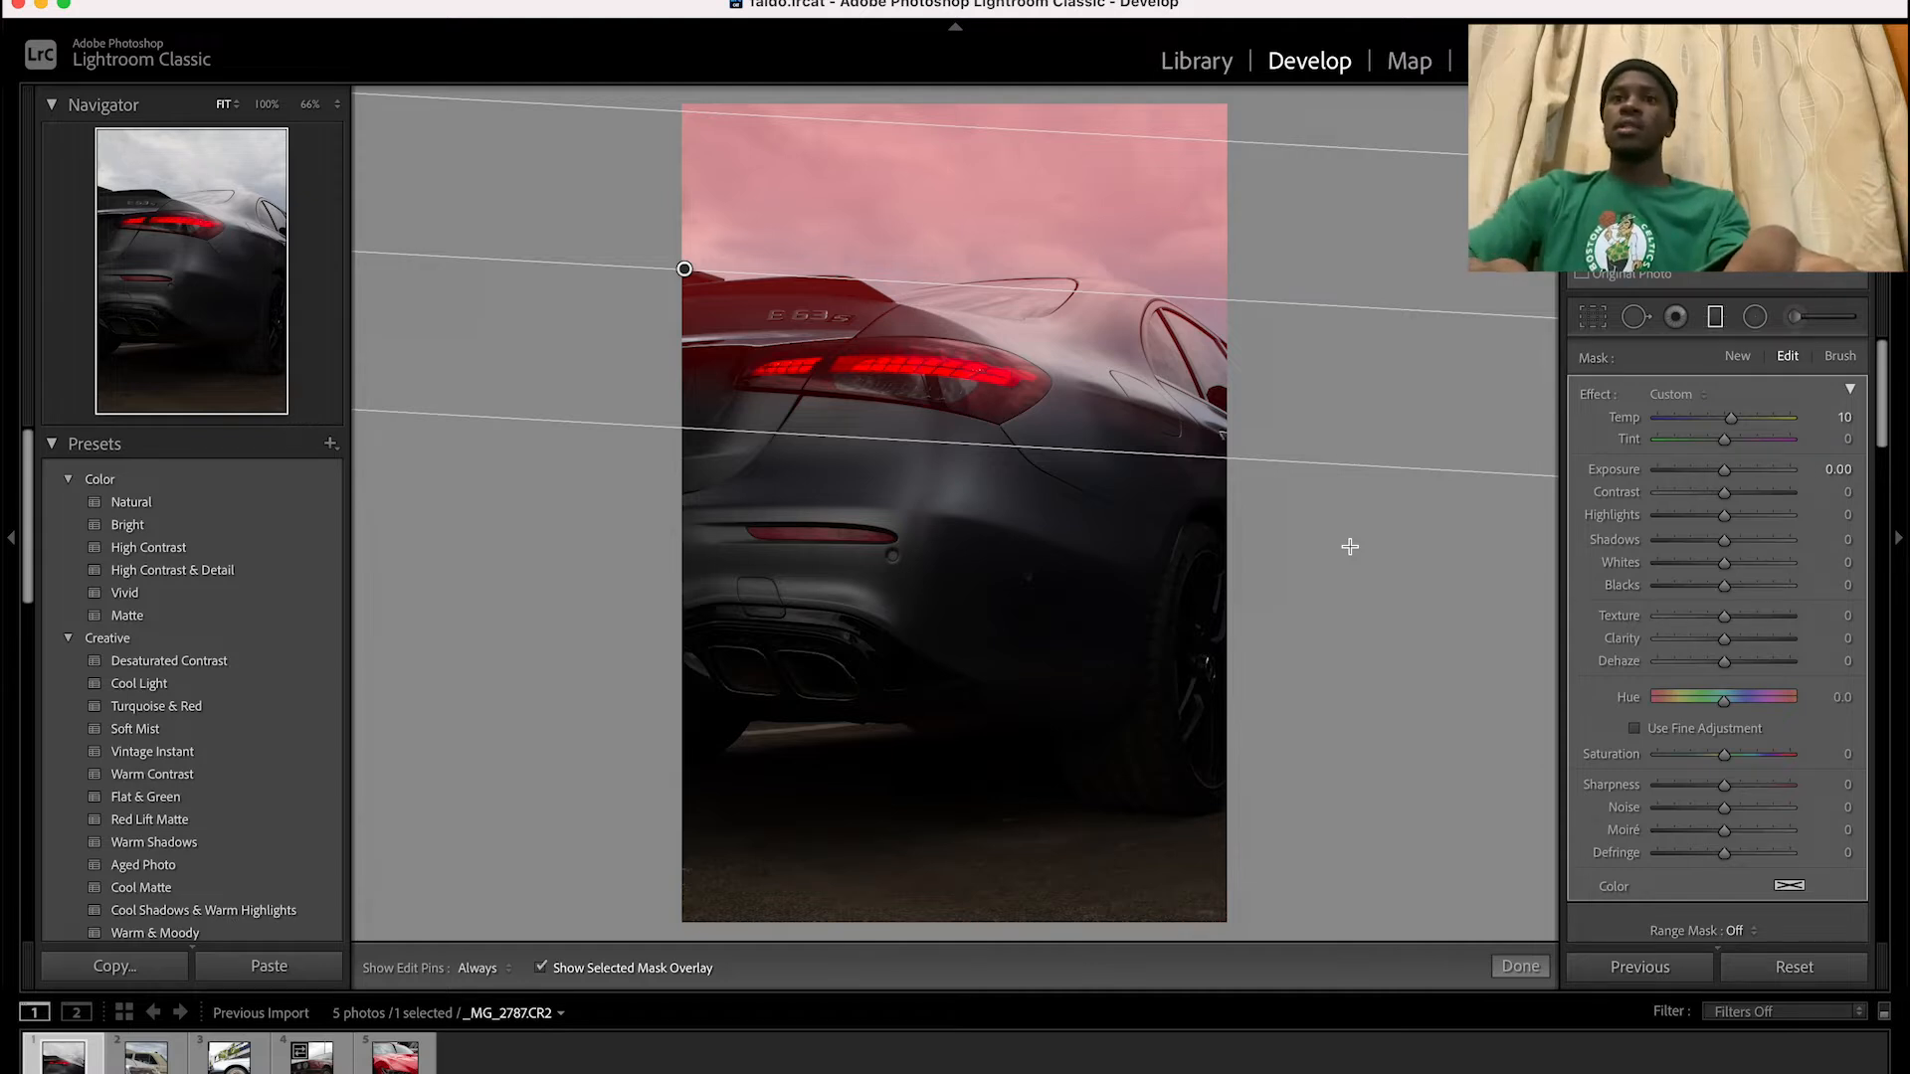
pyautogui.press('o')
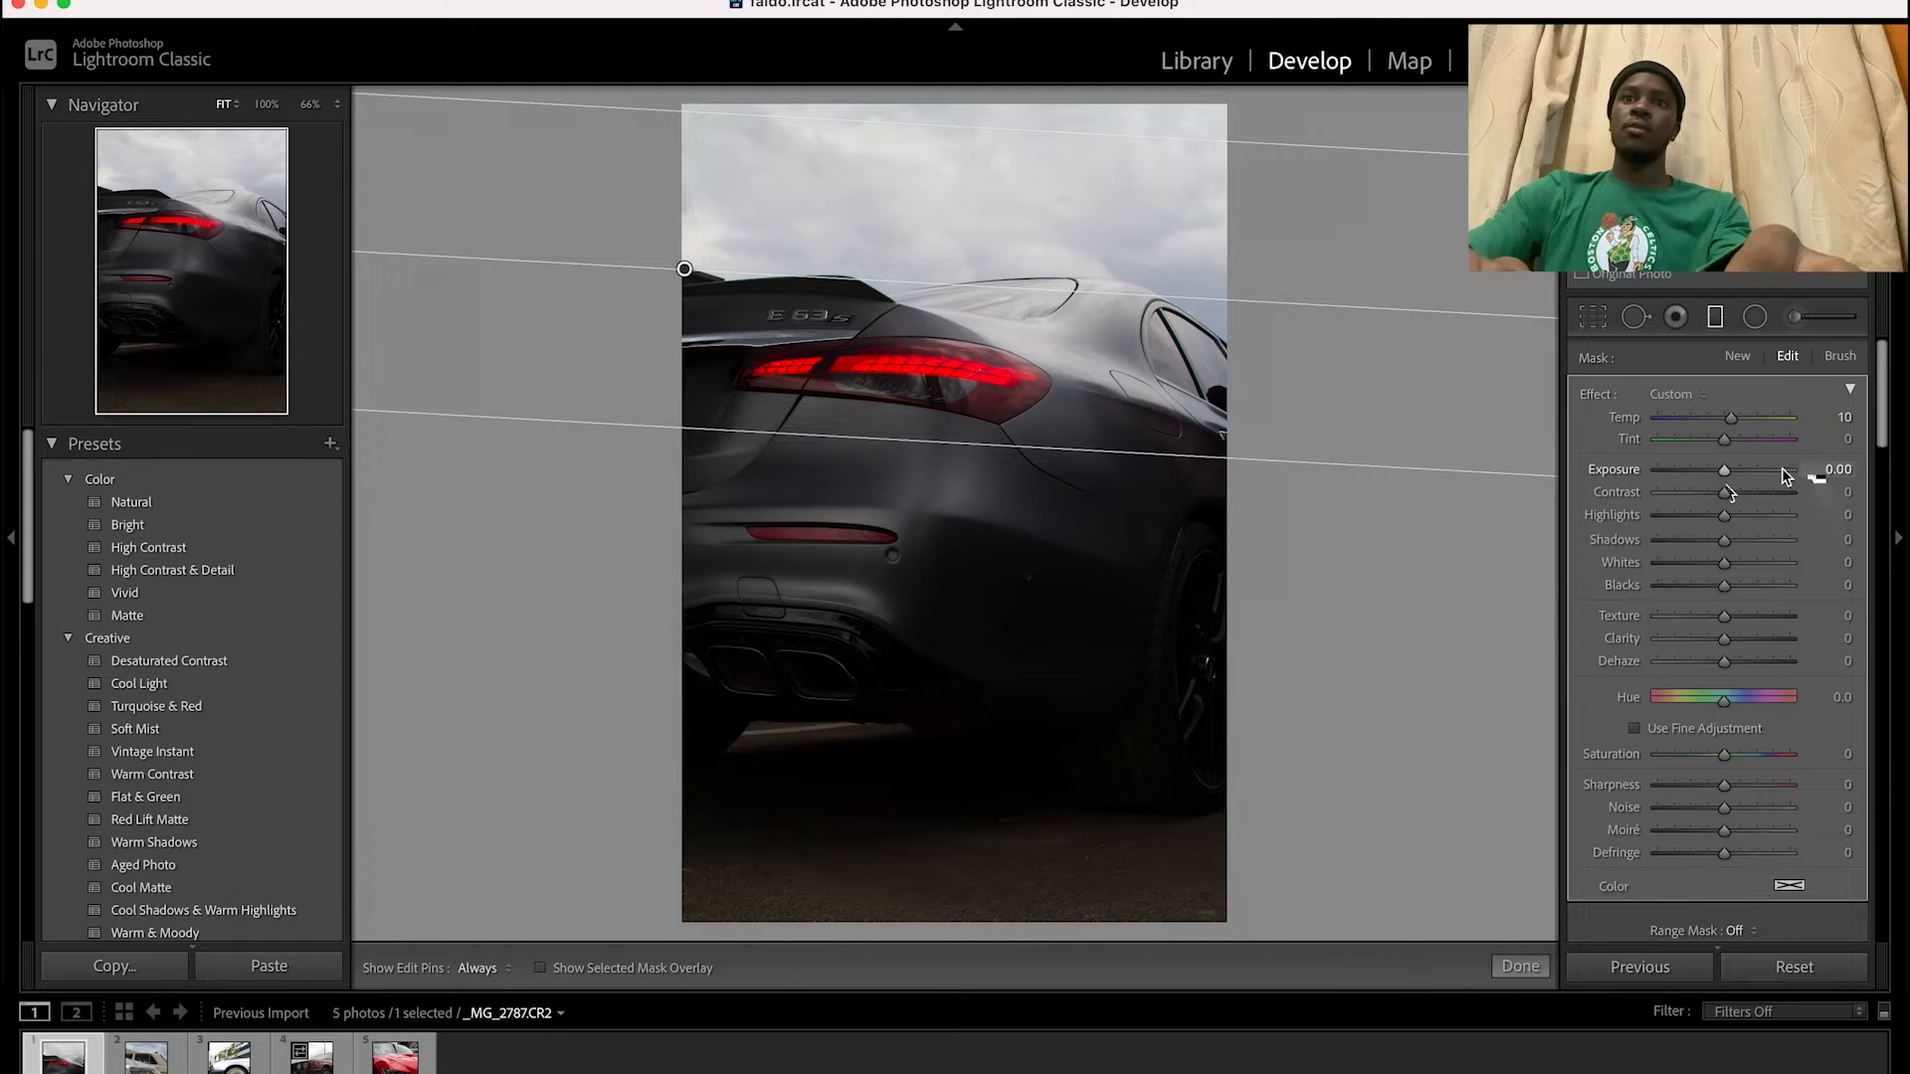
# Set the sky filter's temperature to -20, exposure to -1.36 and contrast to 12
pyautogui.moveTo(1731, 418); pyautogui.dragTo(1708, 425)
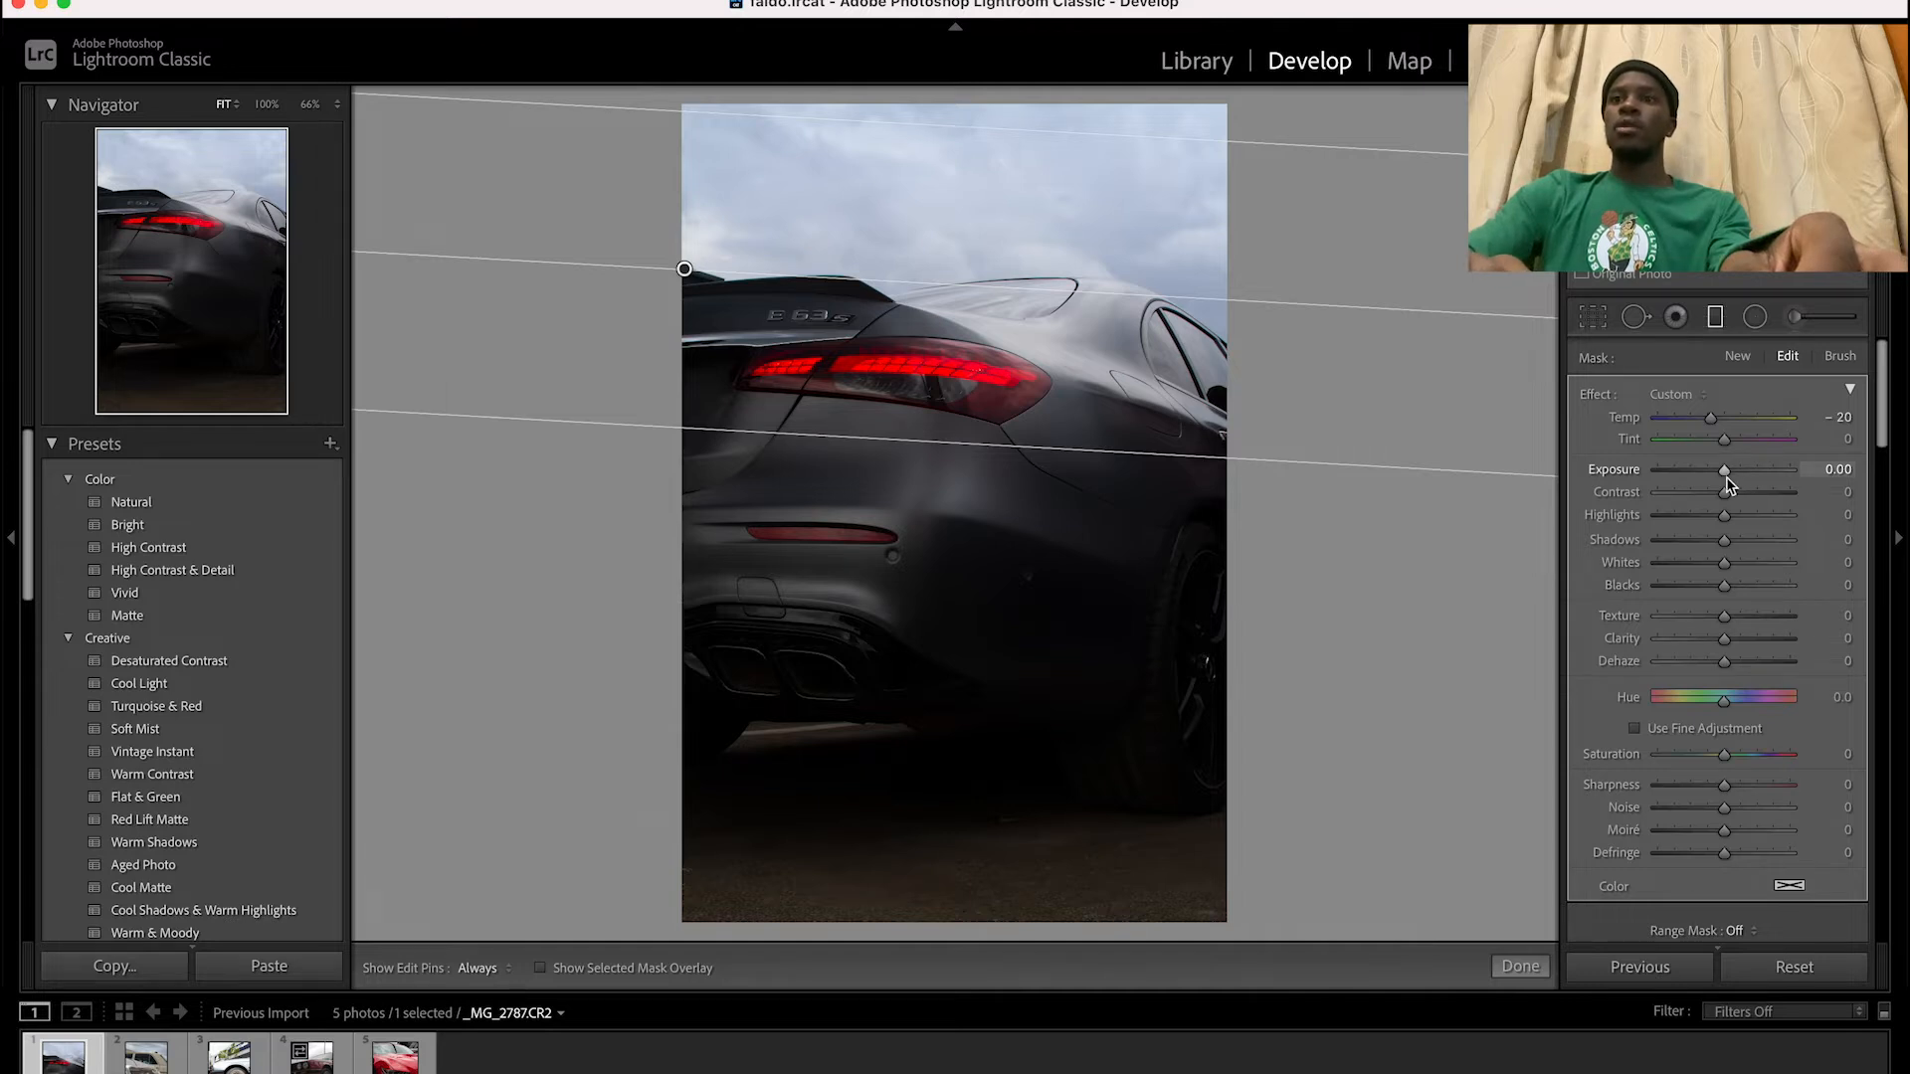
pyautogui.moveTo(1727, 480); pyautogui.dragTo(1705, 482)
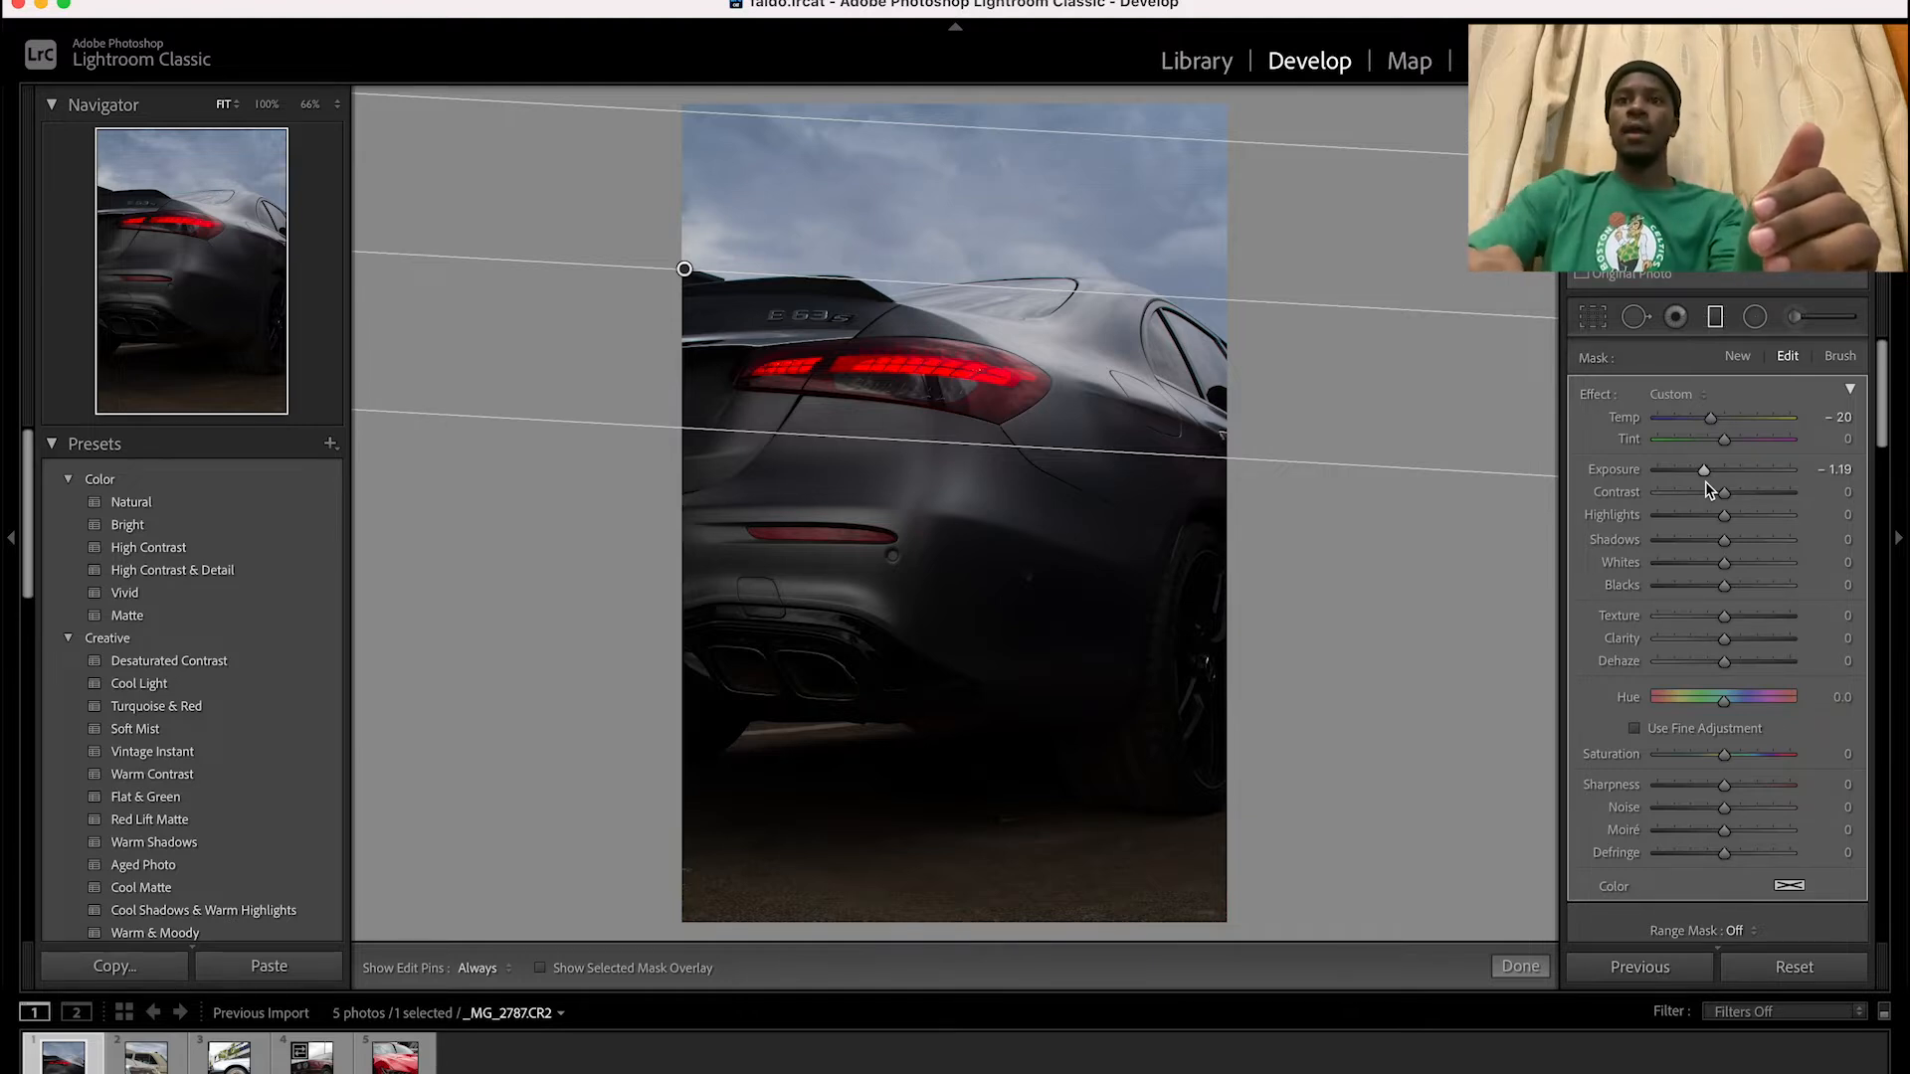
pyautogui.moveTo(1705, 480); pyautogui.dragTo(1701, 480)
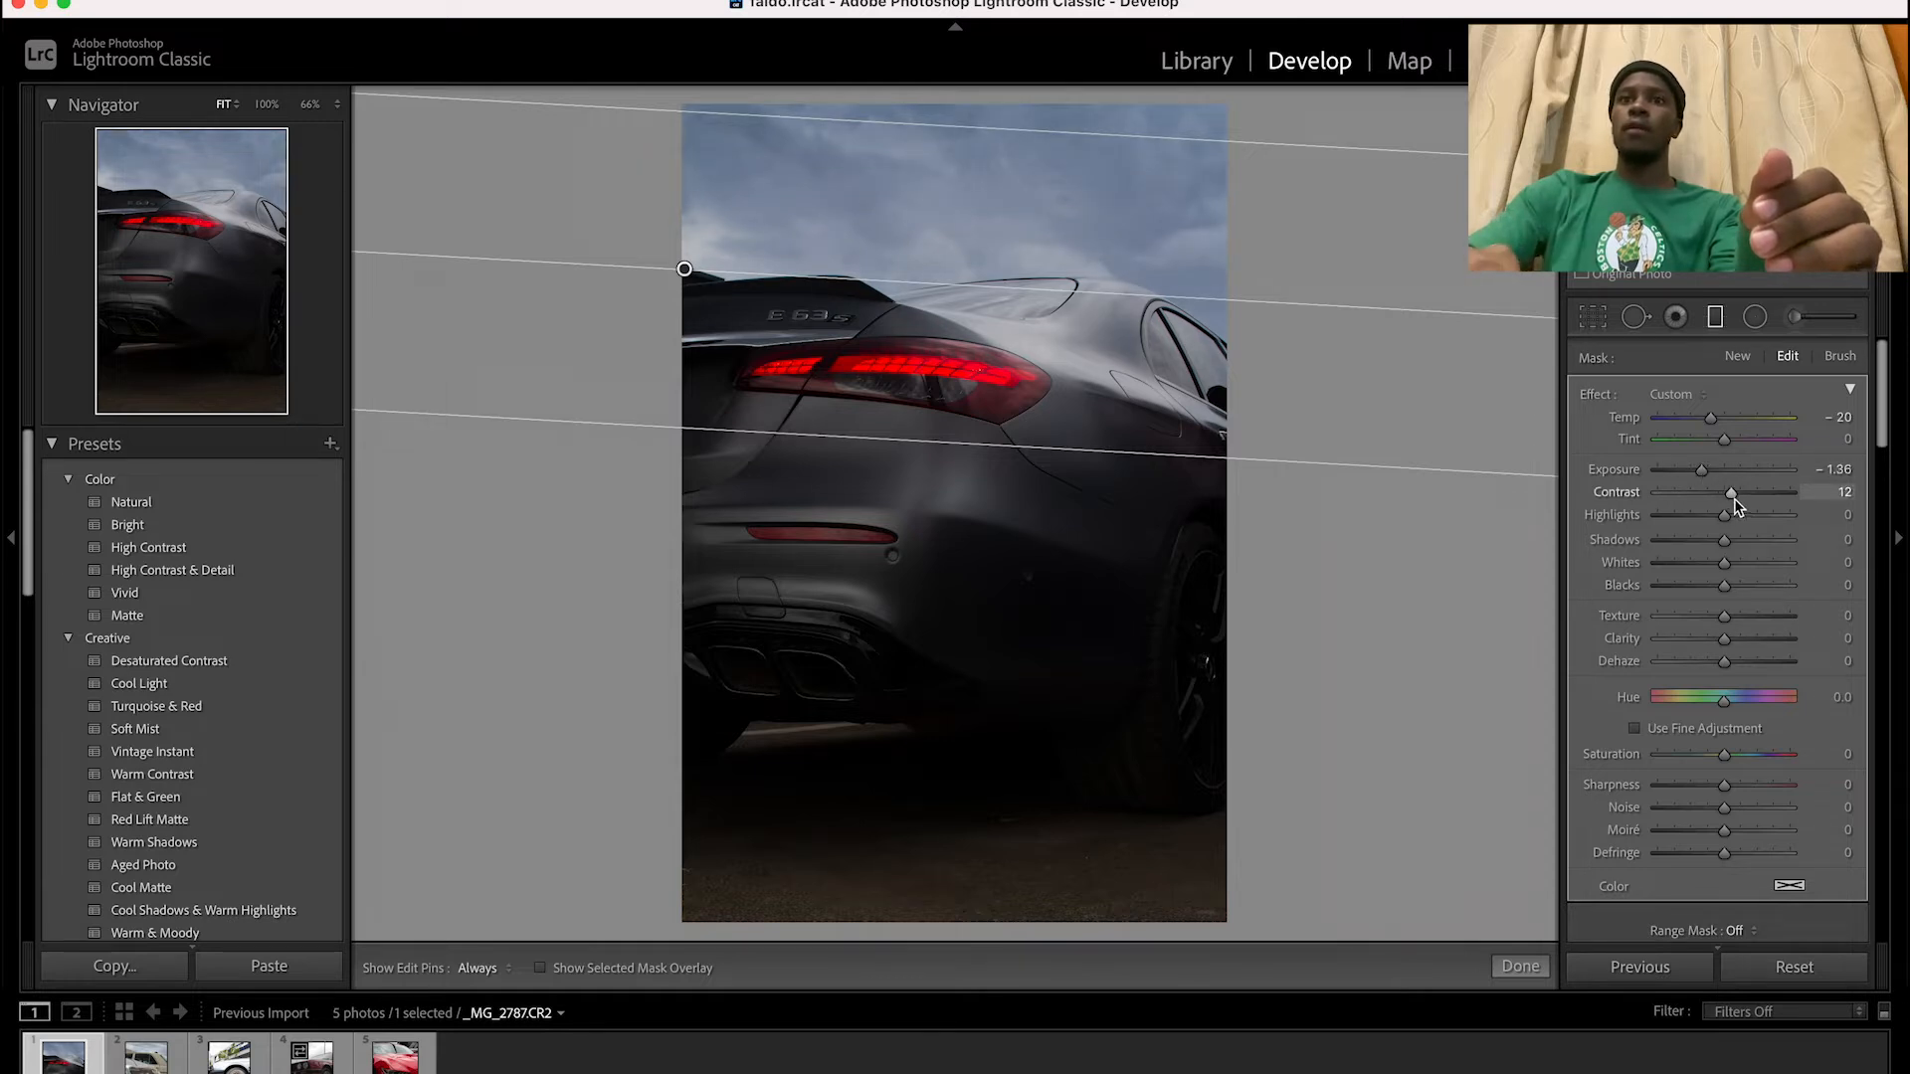
# Set the sky filter's highlights to -16, shadows to 20, whites to -14, blacks to 11, clarity to 15 and sharpness to 7
pyautogui.moveTo(1724, 522); pyautogui.dragTo(1741, 546)
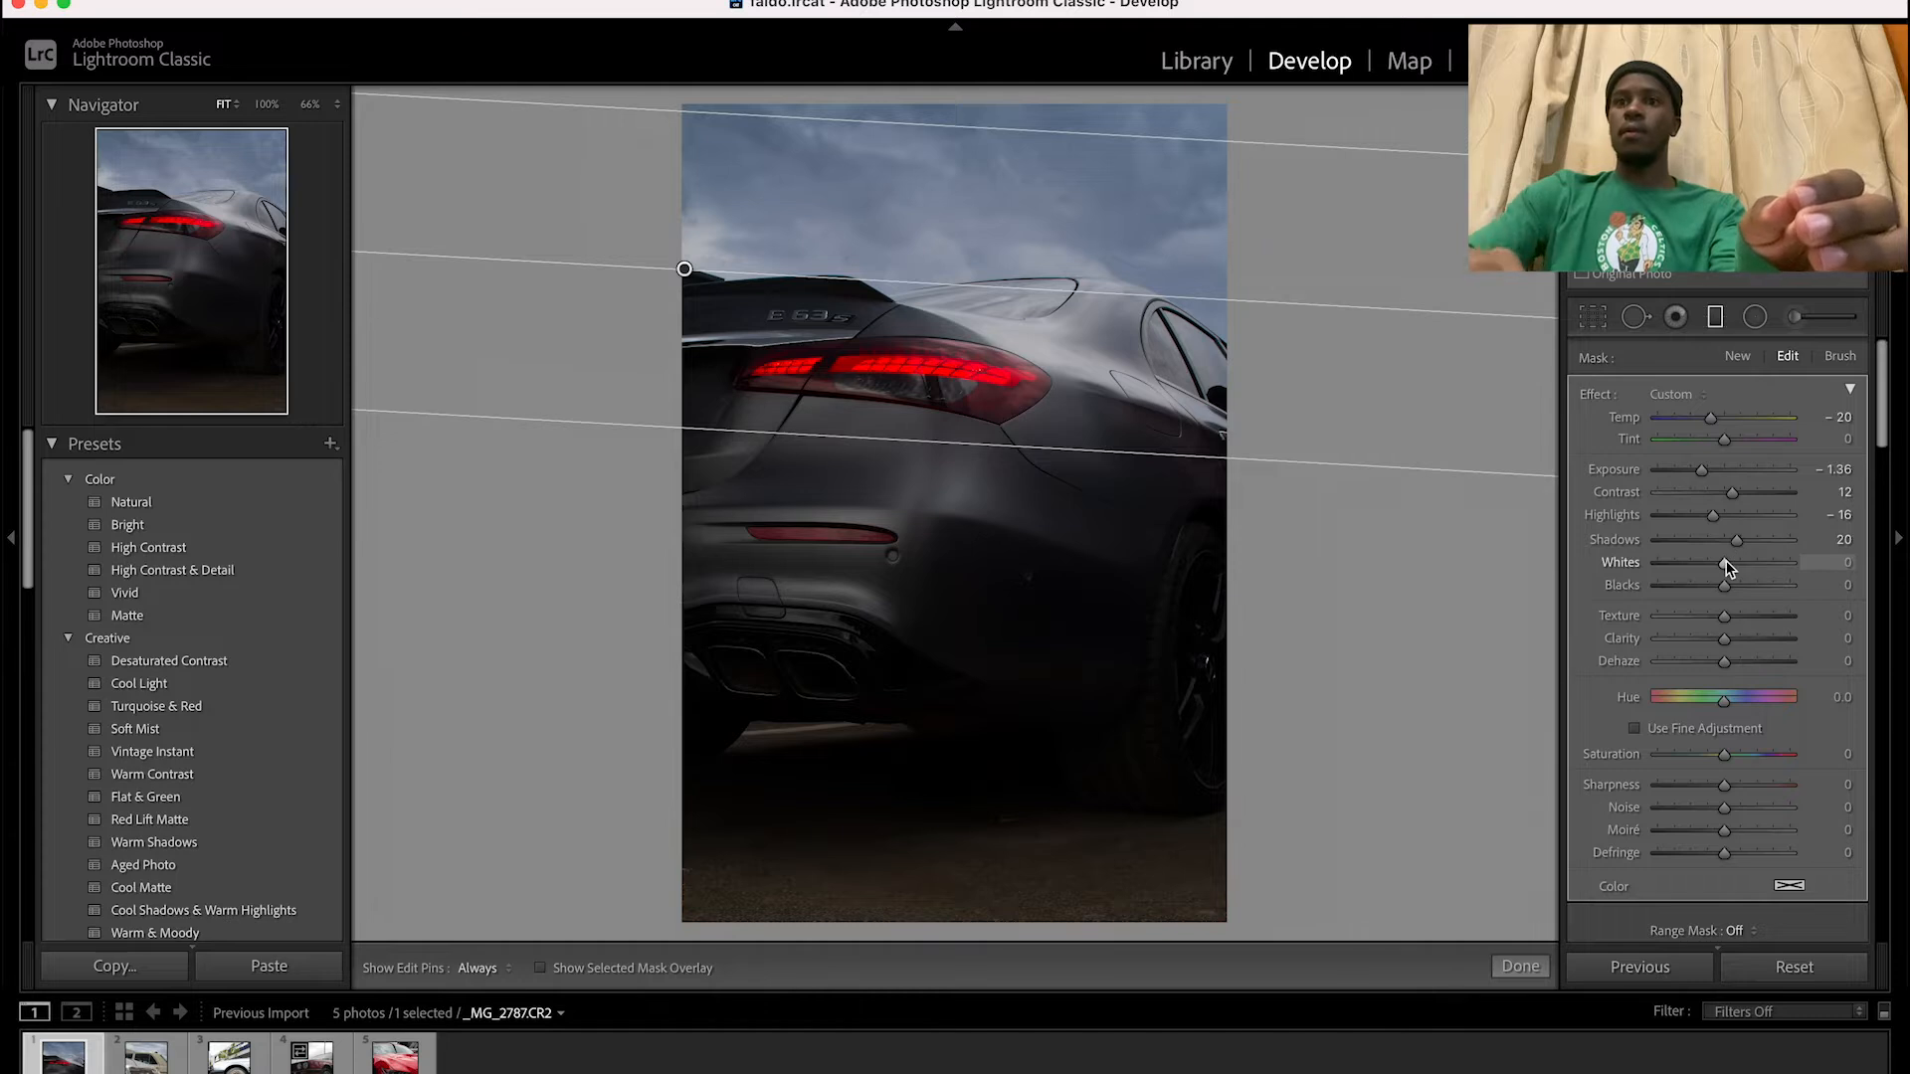
pyautogui.moveTo(1726, 568); pyautogui.dragTo(1732, 651)
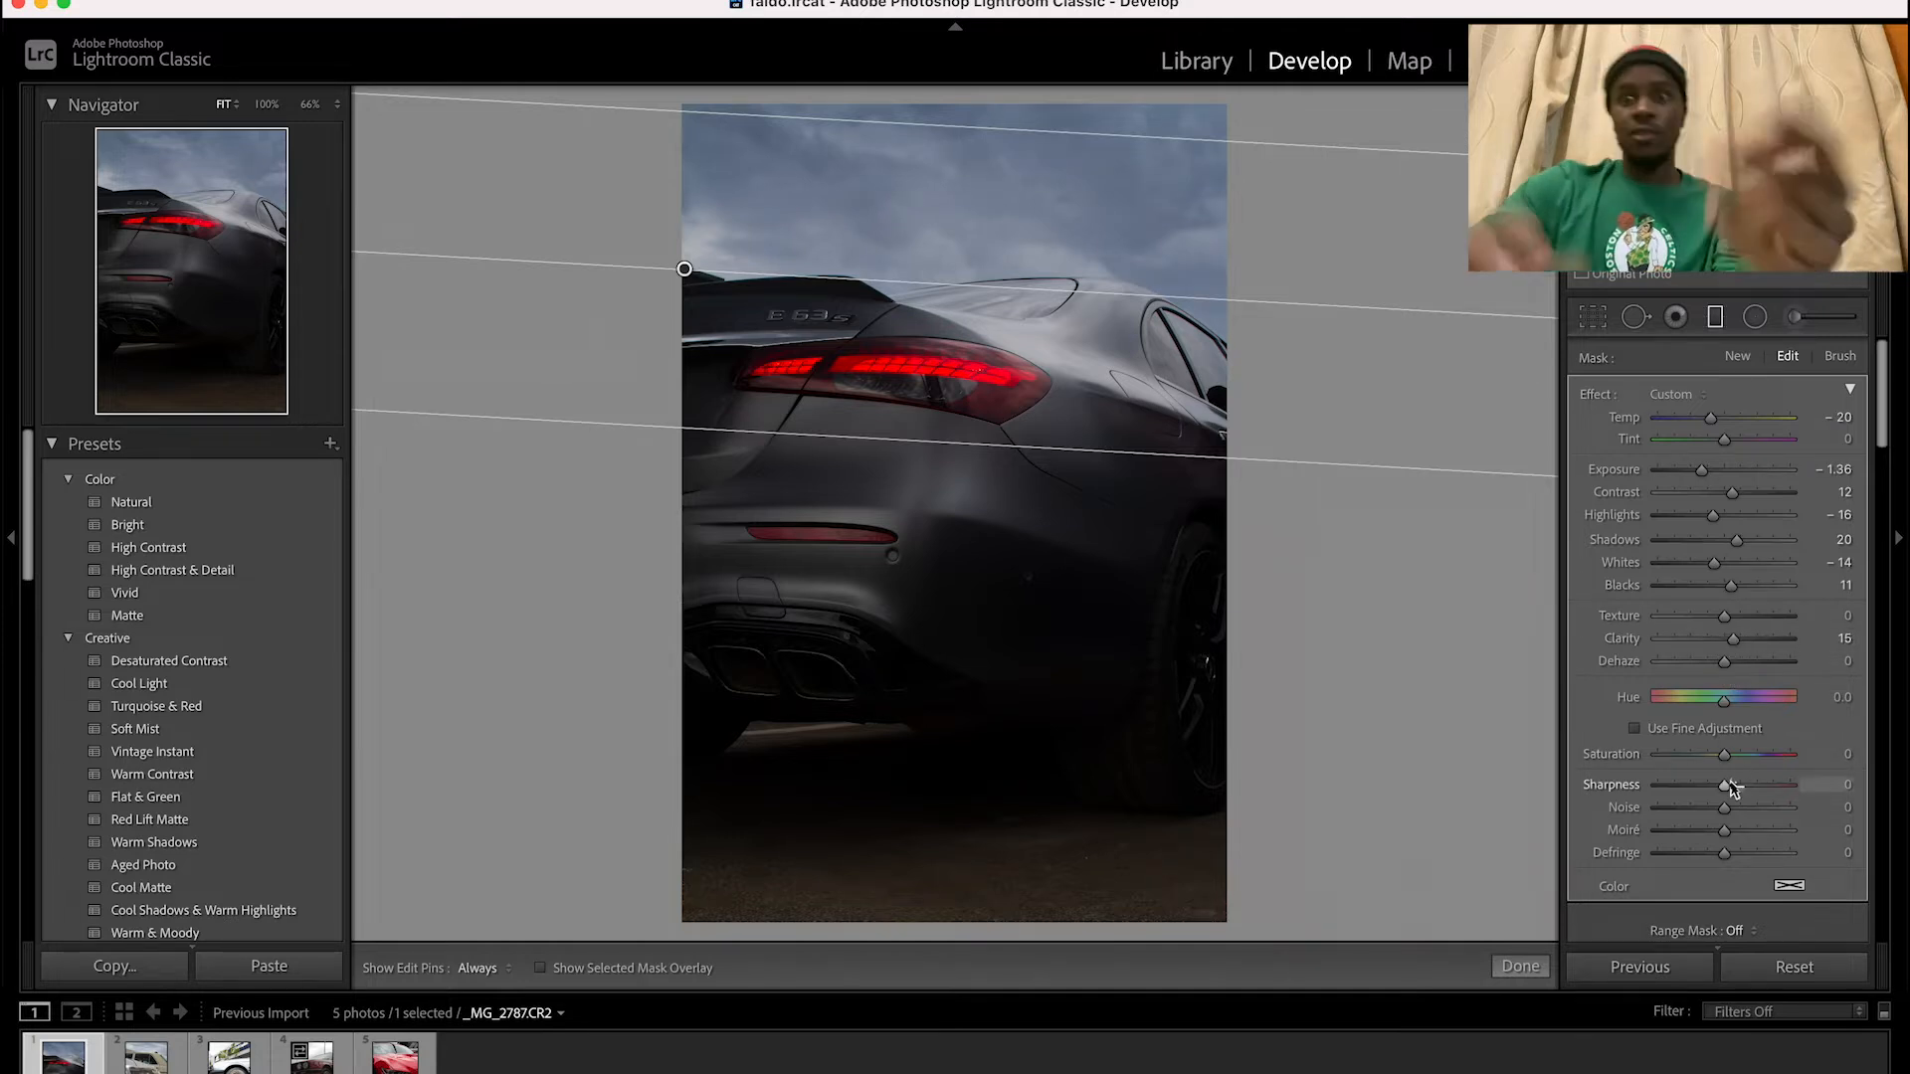
pyautogui.moveTo(1727, 785); pyautogui.dragTo(1731, 784)
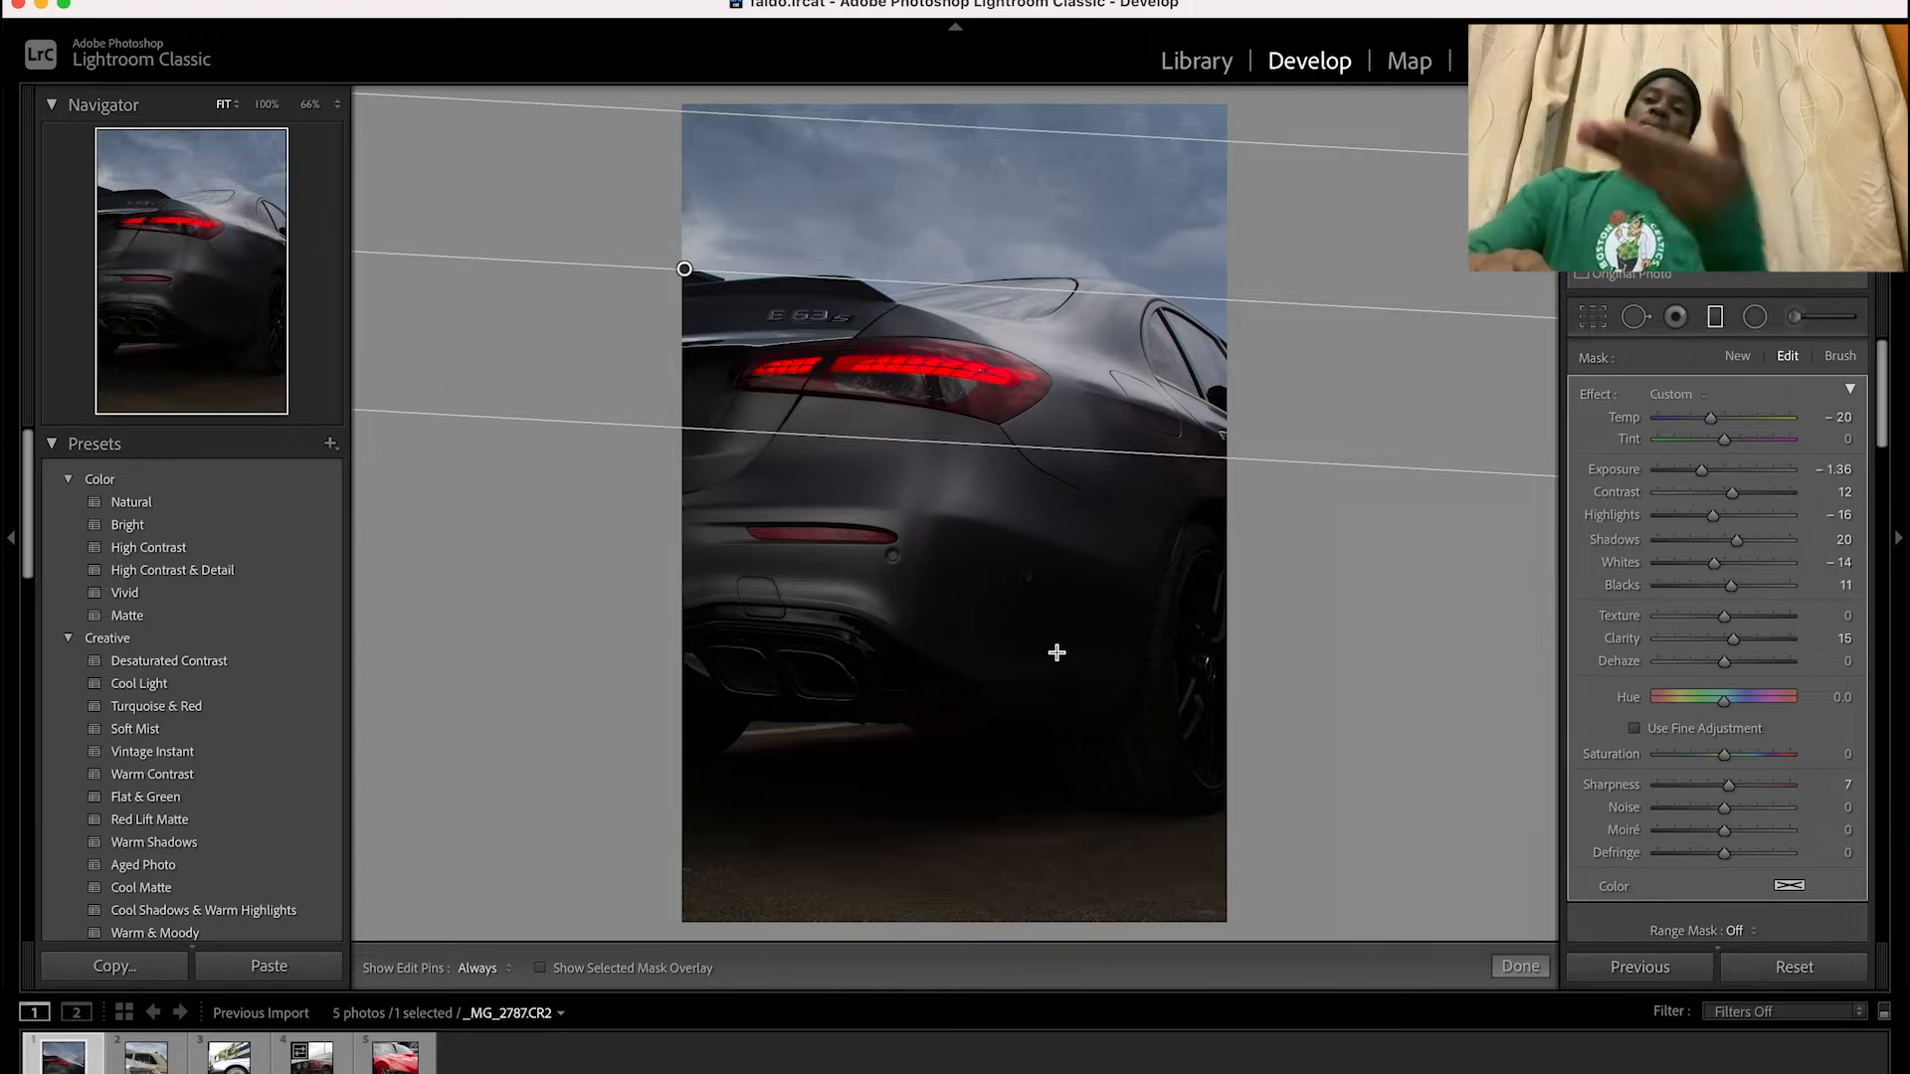
# Add a graduated filter across the rear bumper with exposure 1.00, contrast 34, highlights 26, shadows 20 and blacks -9
pyautogui.click(1716, 319)
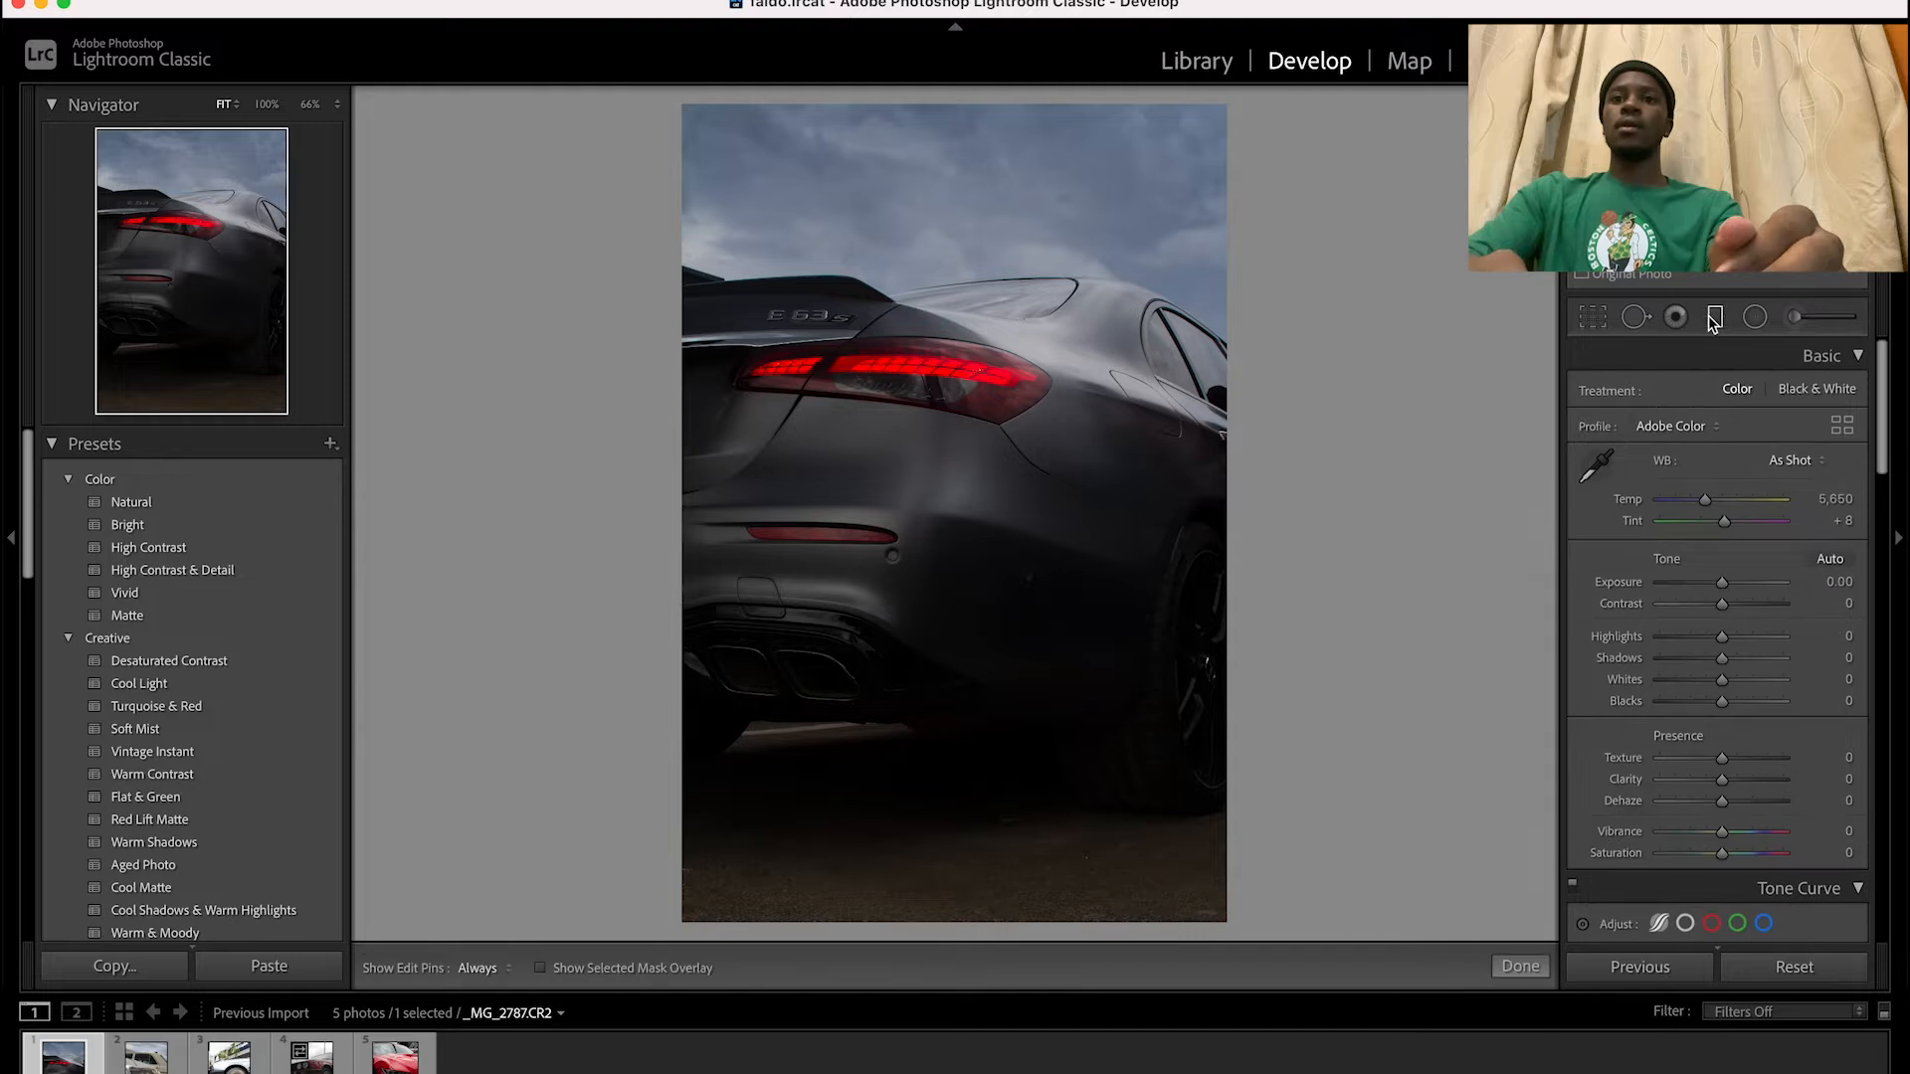
pyautogui.click(1714, 318)
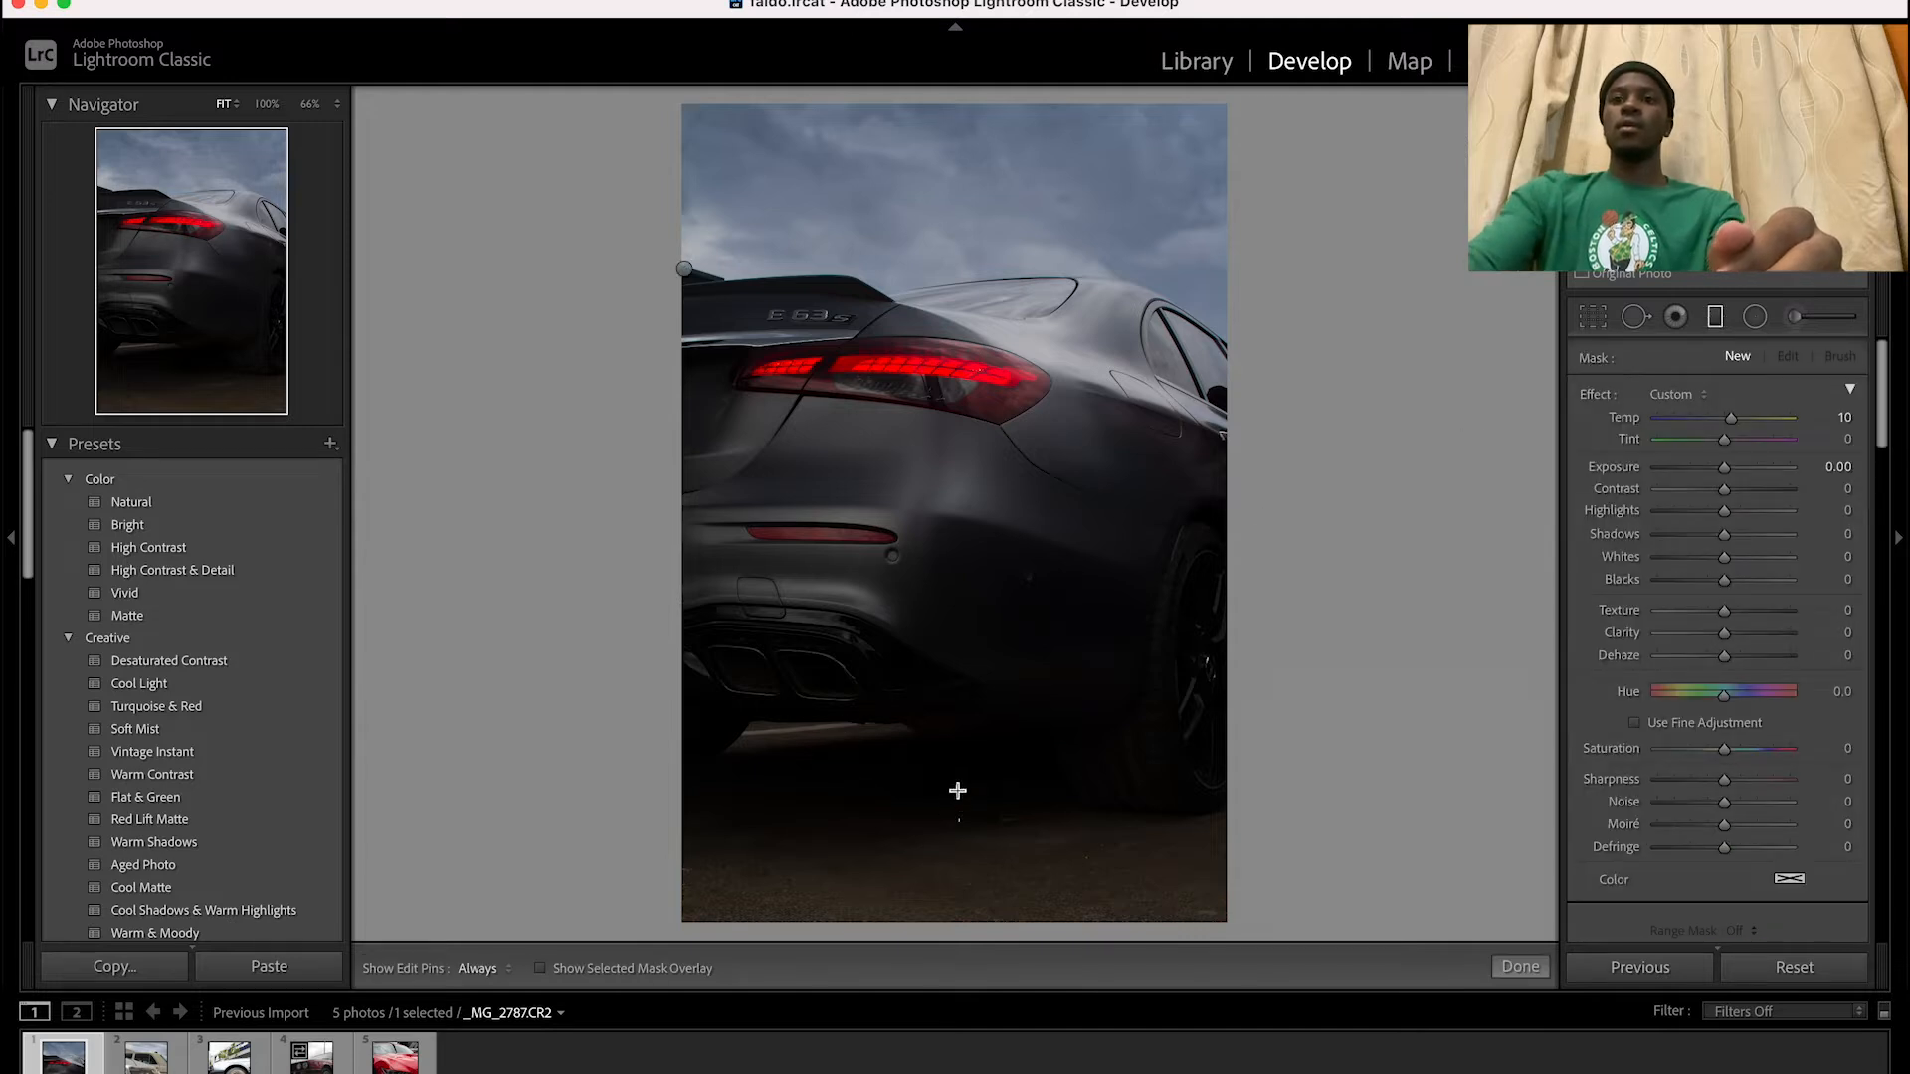
pyautogui.moveTo(939, 706); pyautogui.dragTo(950, 468)
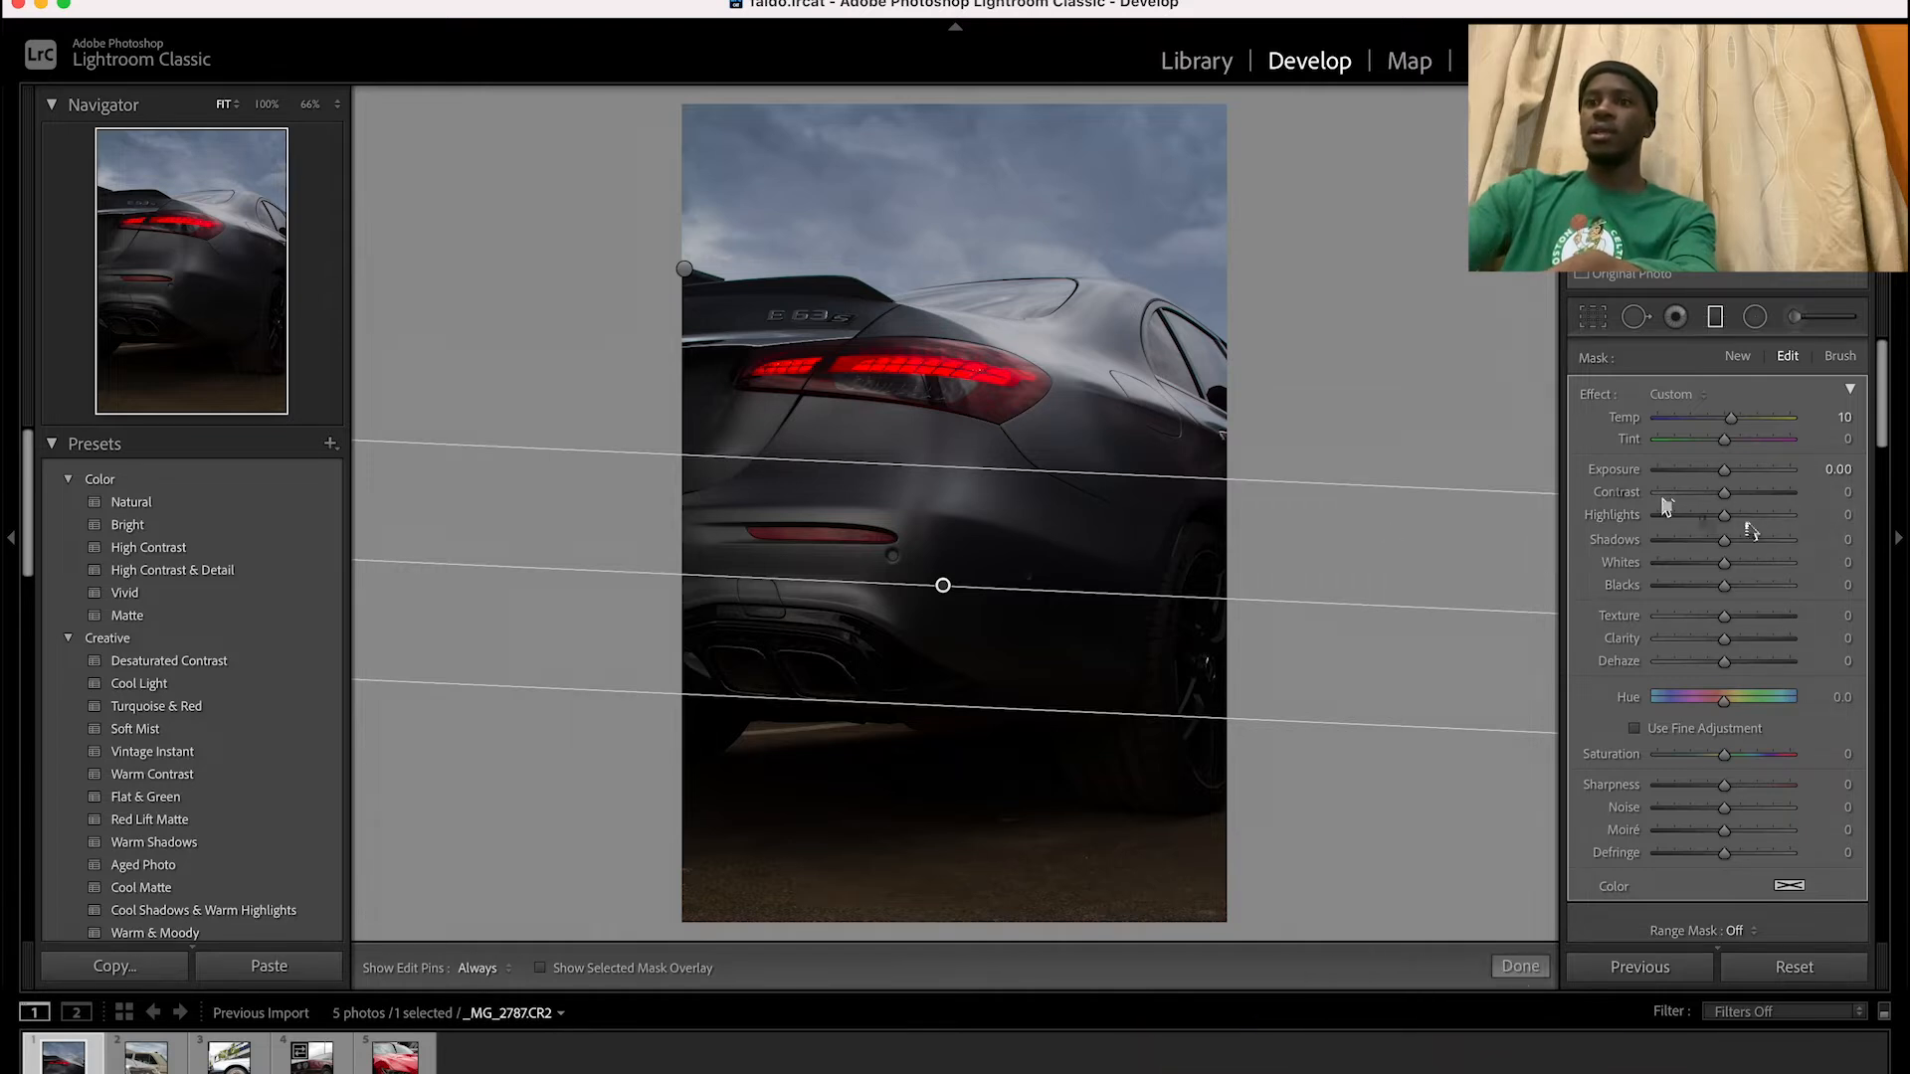
pyautogui.moveTo(1729, 484); pyautogui.dragTo(1741, 502)
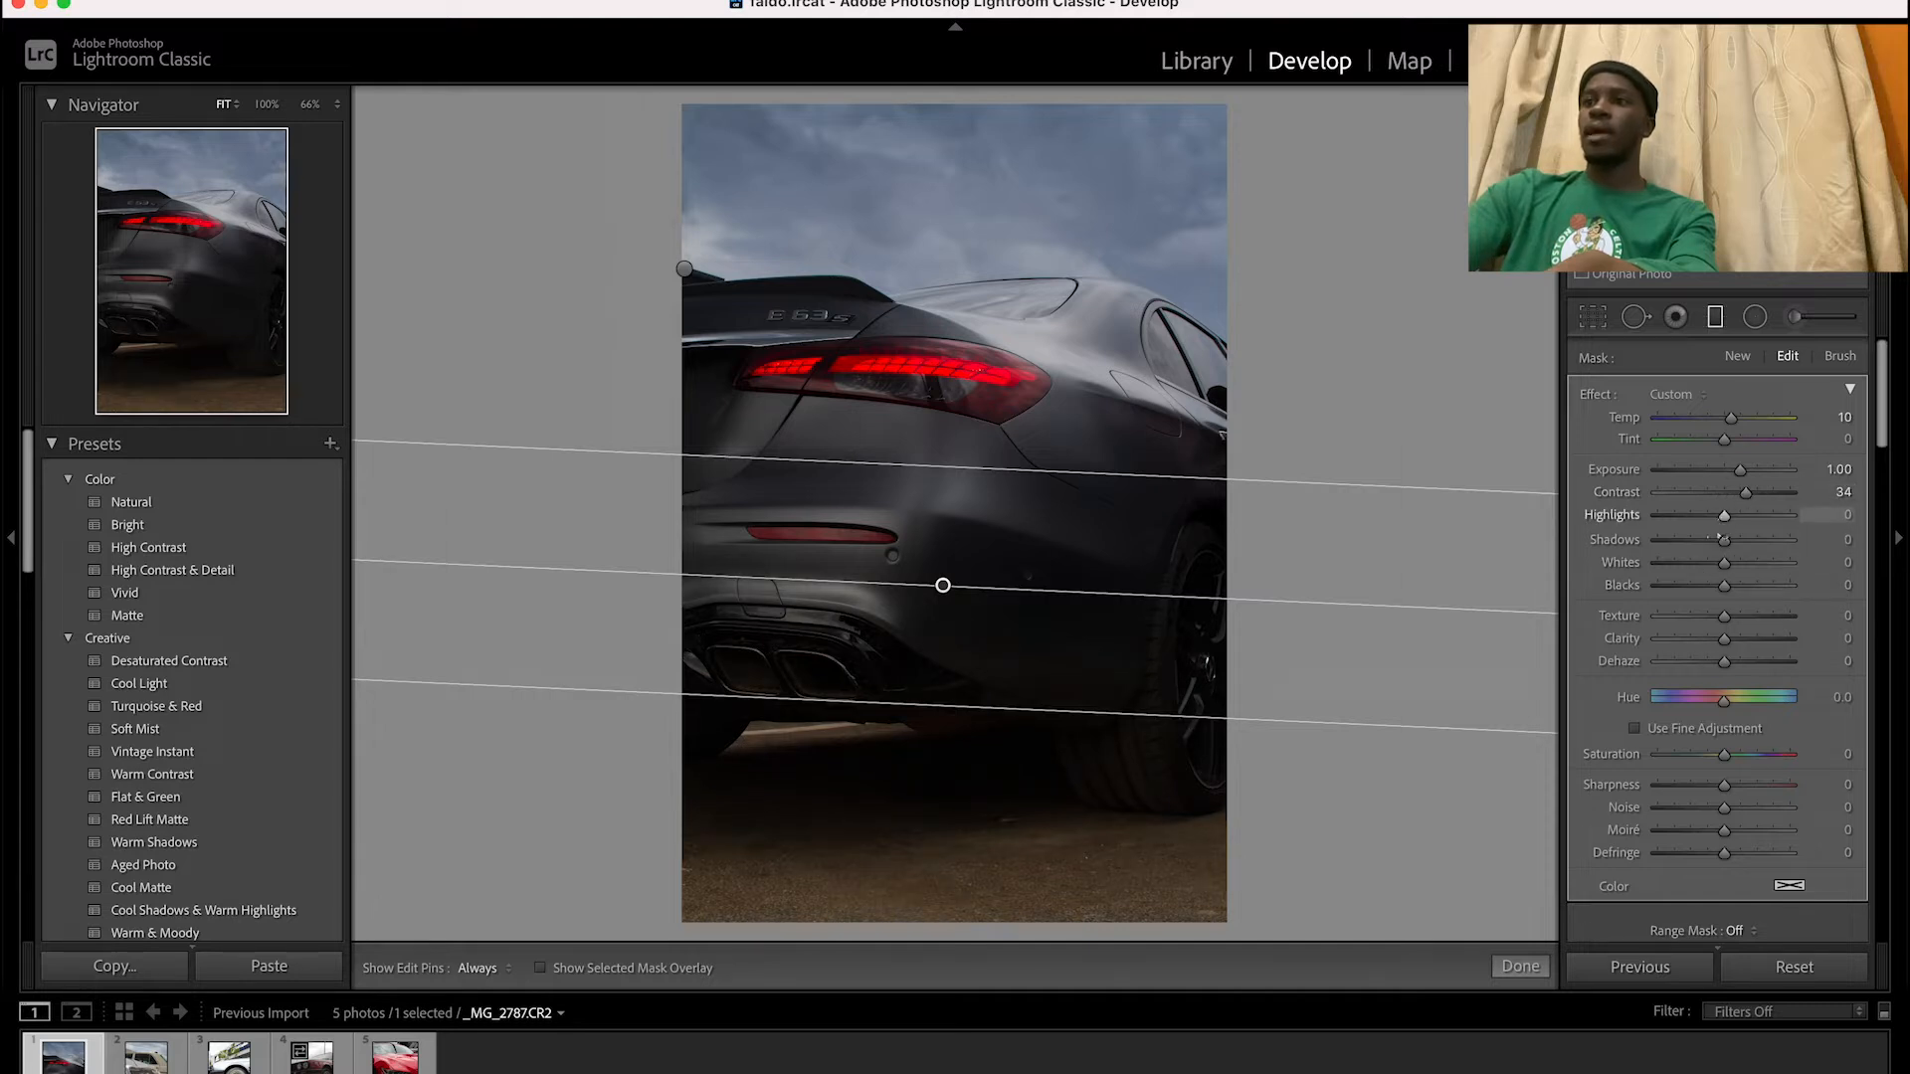
pyautogui.moveTo(1725, 517)
pyautogui.mouseDown()
pyautogui.moveTo(1747, 518)
pyautogui.moveTo(1737, 553)
pyautogui.moveTo(1739, 517)
pyautogui.mouseUp()
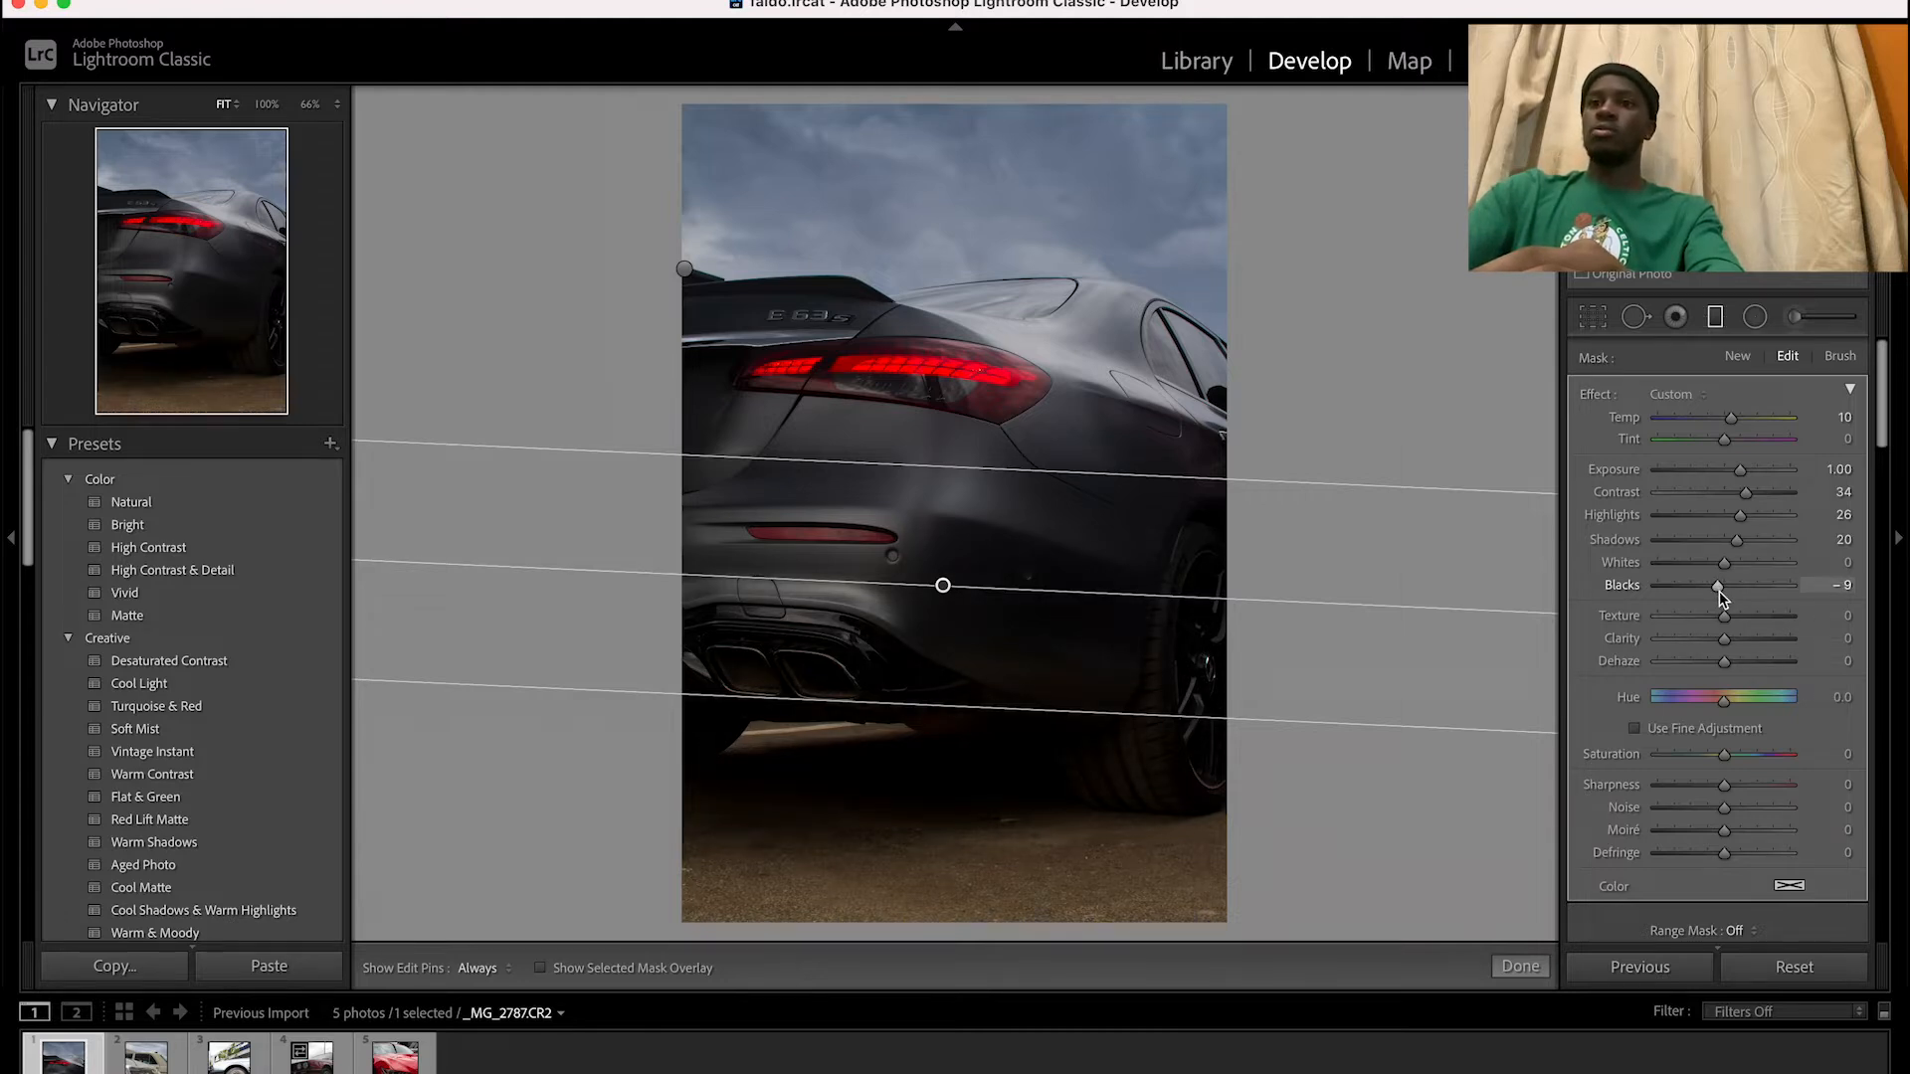
# Set the bumper filter's sharpness to 16 and clarity to 20, and move it up between the taillight and the bumper reflector
pyautogui.click(1731, 785)
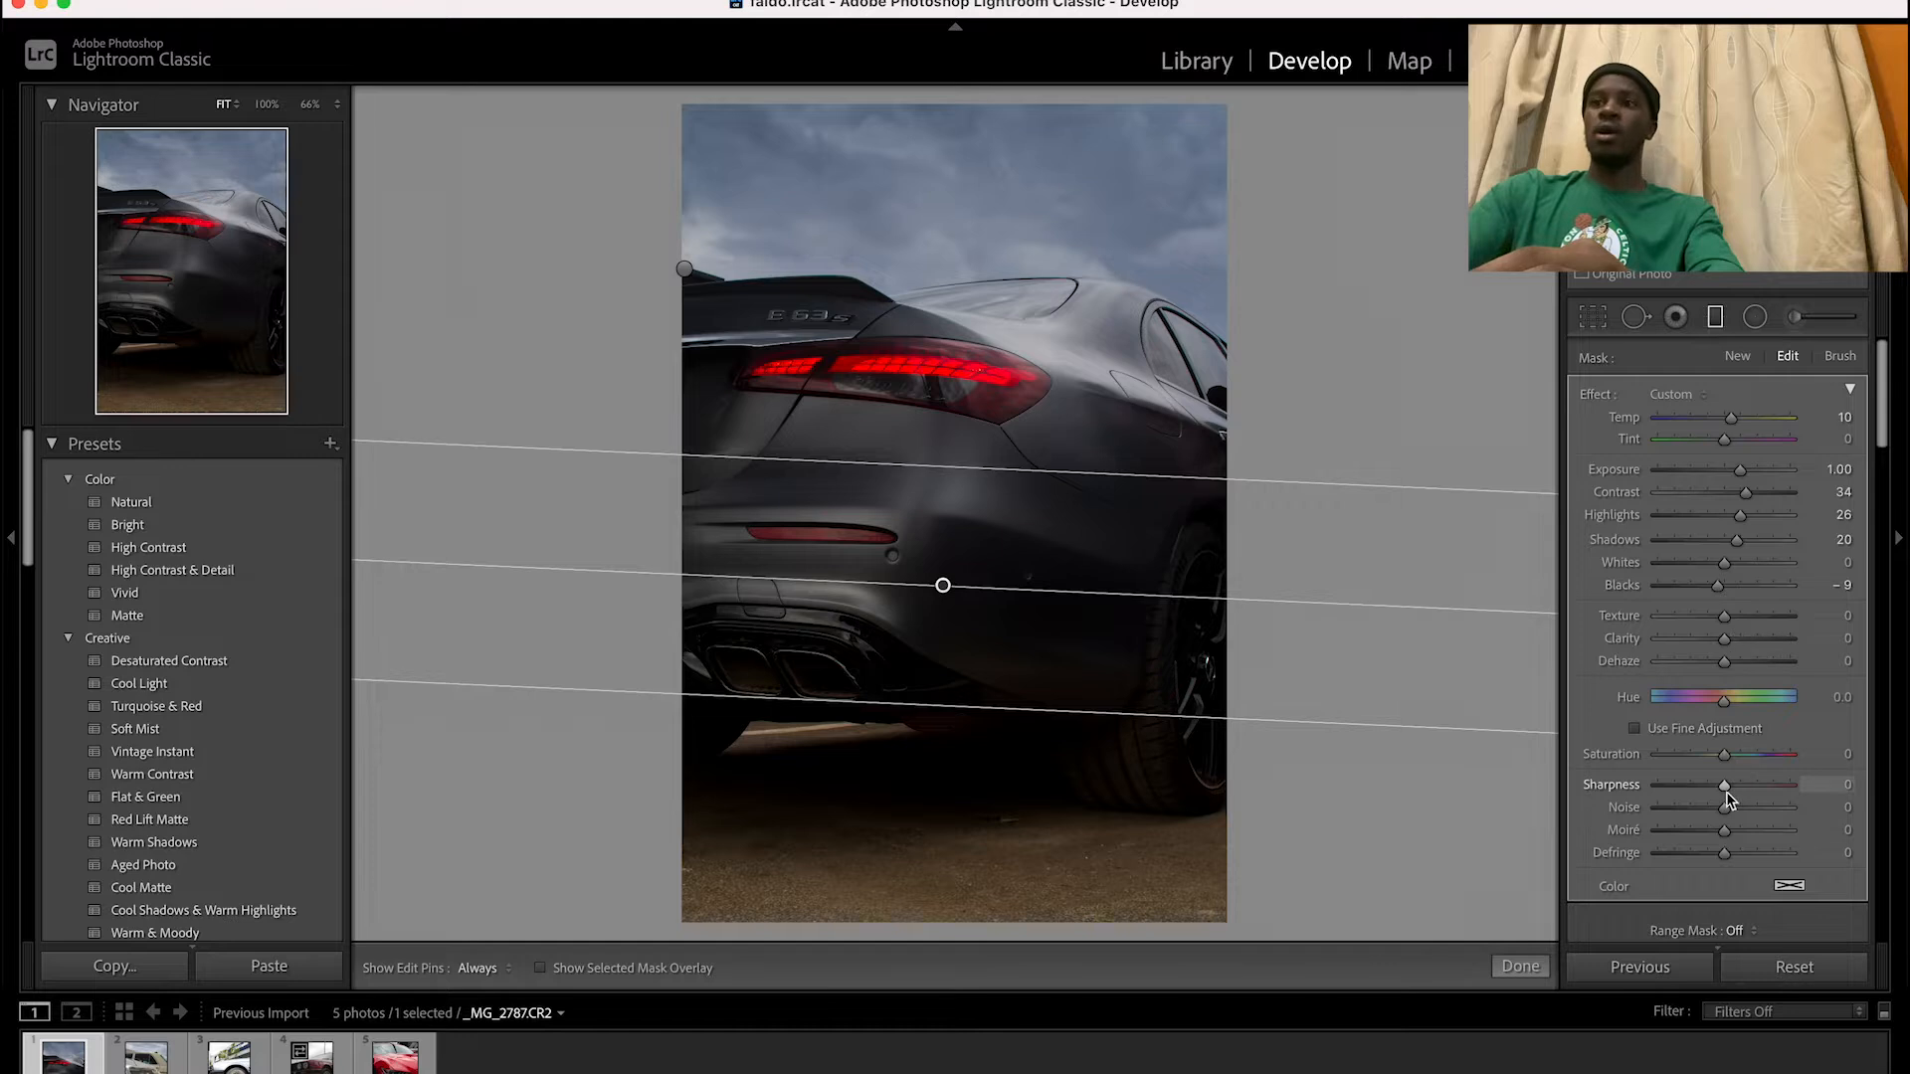
pyautogui.moveTo(1733, 792); pyautogui.dragTo(1734, 792)
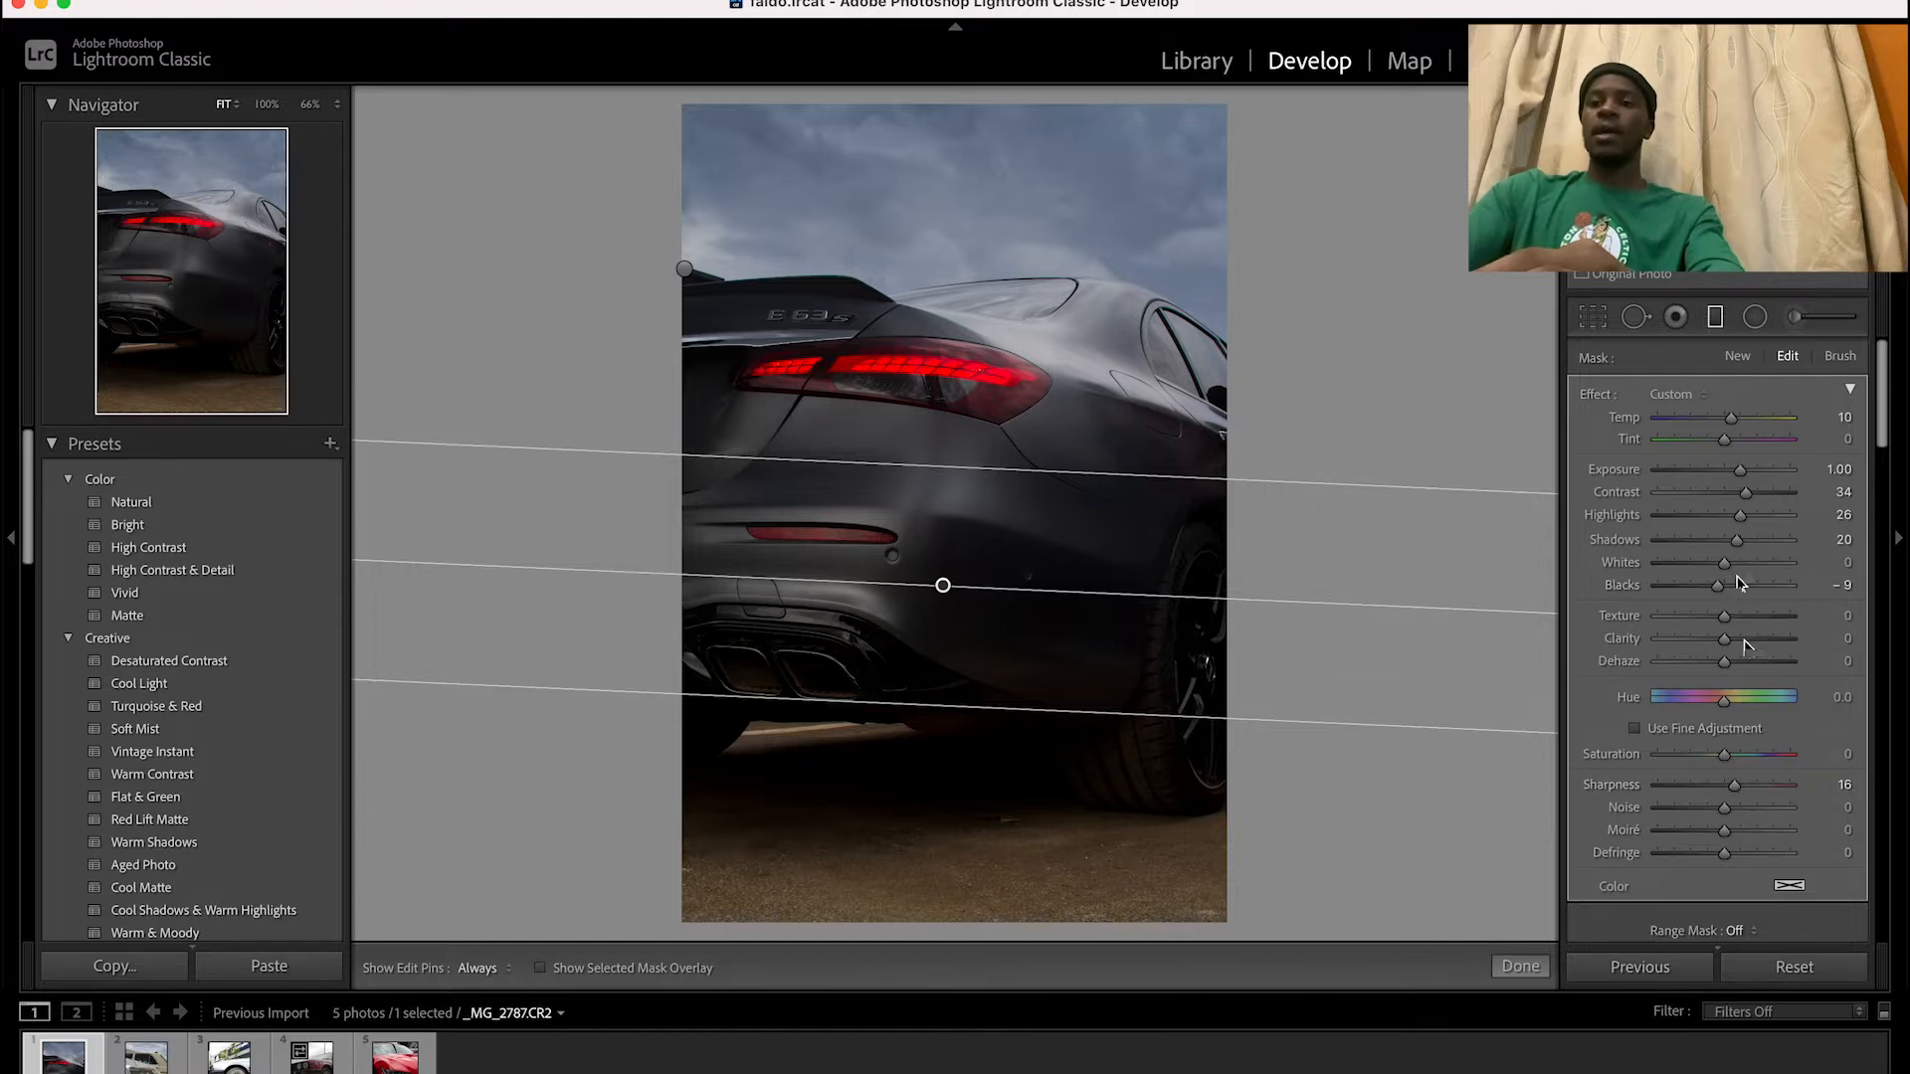
pyautogui.moveTo(1725, 638); pyautogui.dragTo(1744, 643)
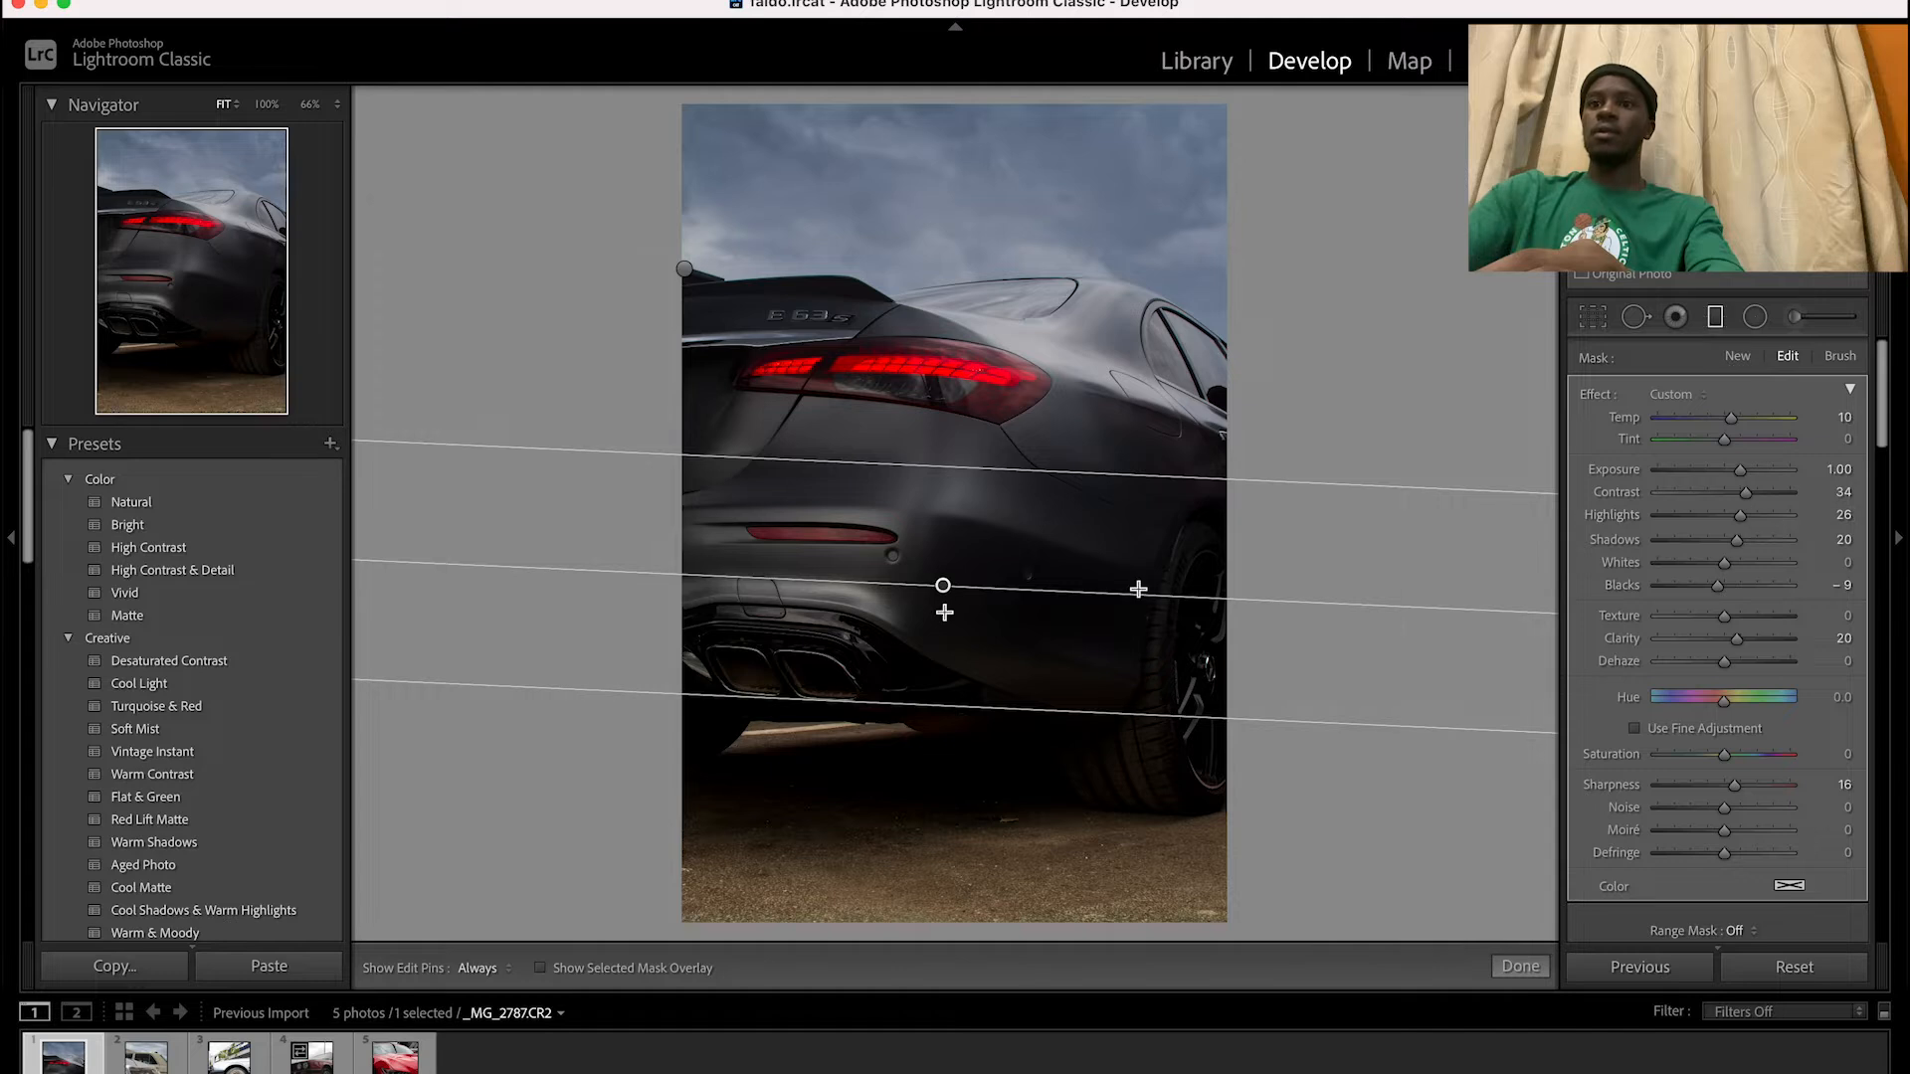
pyautogui.moveTo(943, 589); pyautogui.dragTo(941, 494)
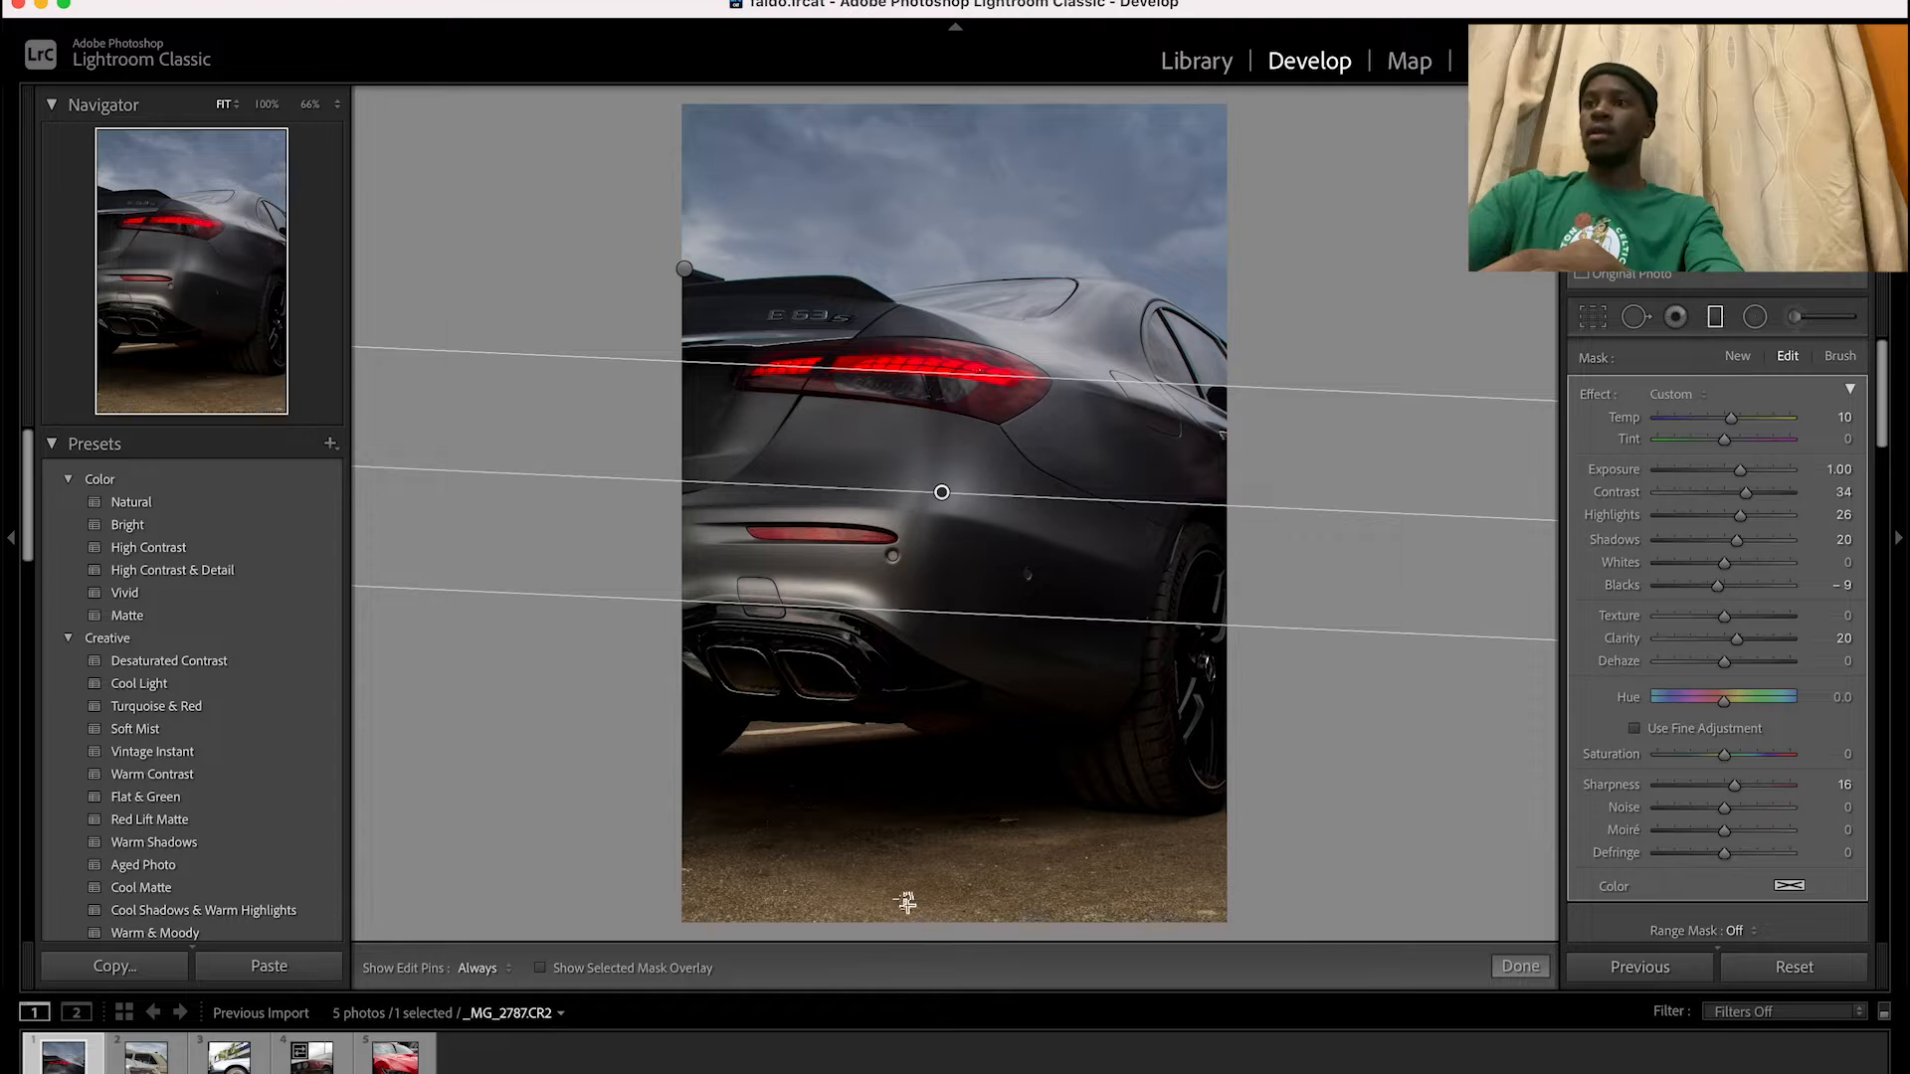
# Add a graduated filter rising from the ground to the exhaust area, with exposure -1.61, highlights 16 and shadows -5
pyautogui.moveTo(904, 904); pyautogui.dragTo(931, 625)
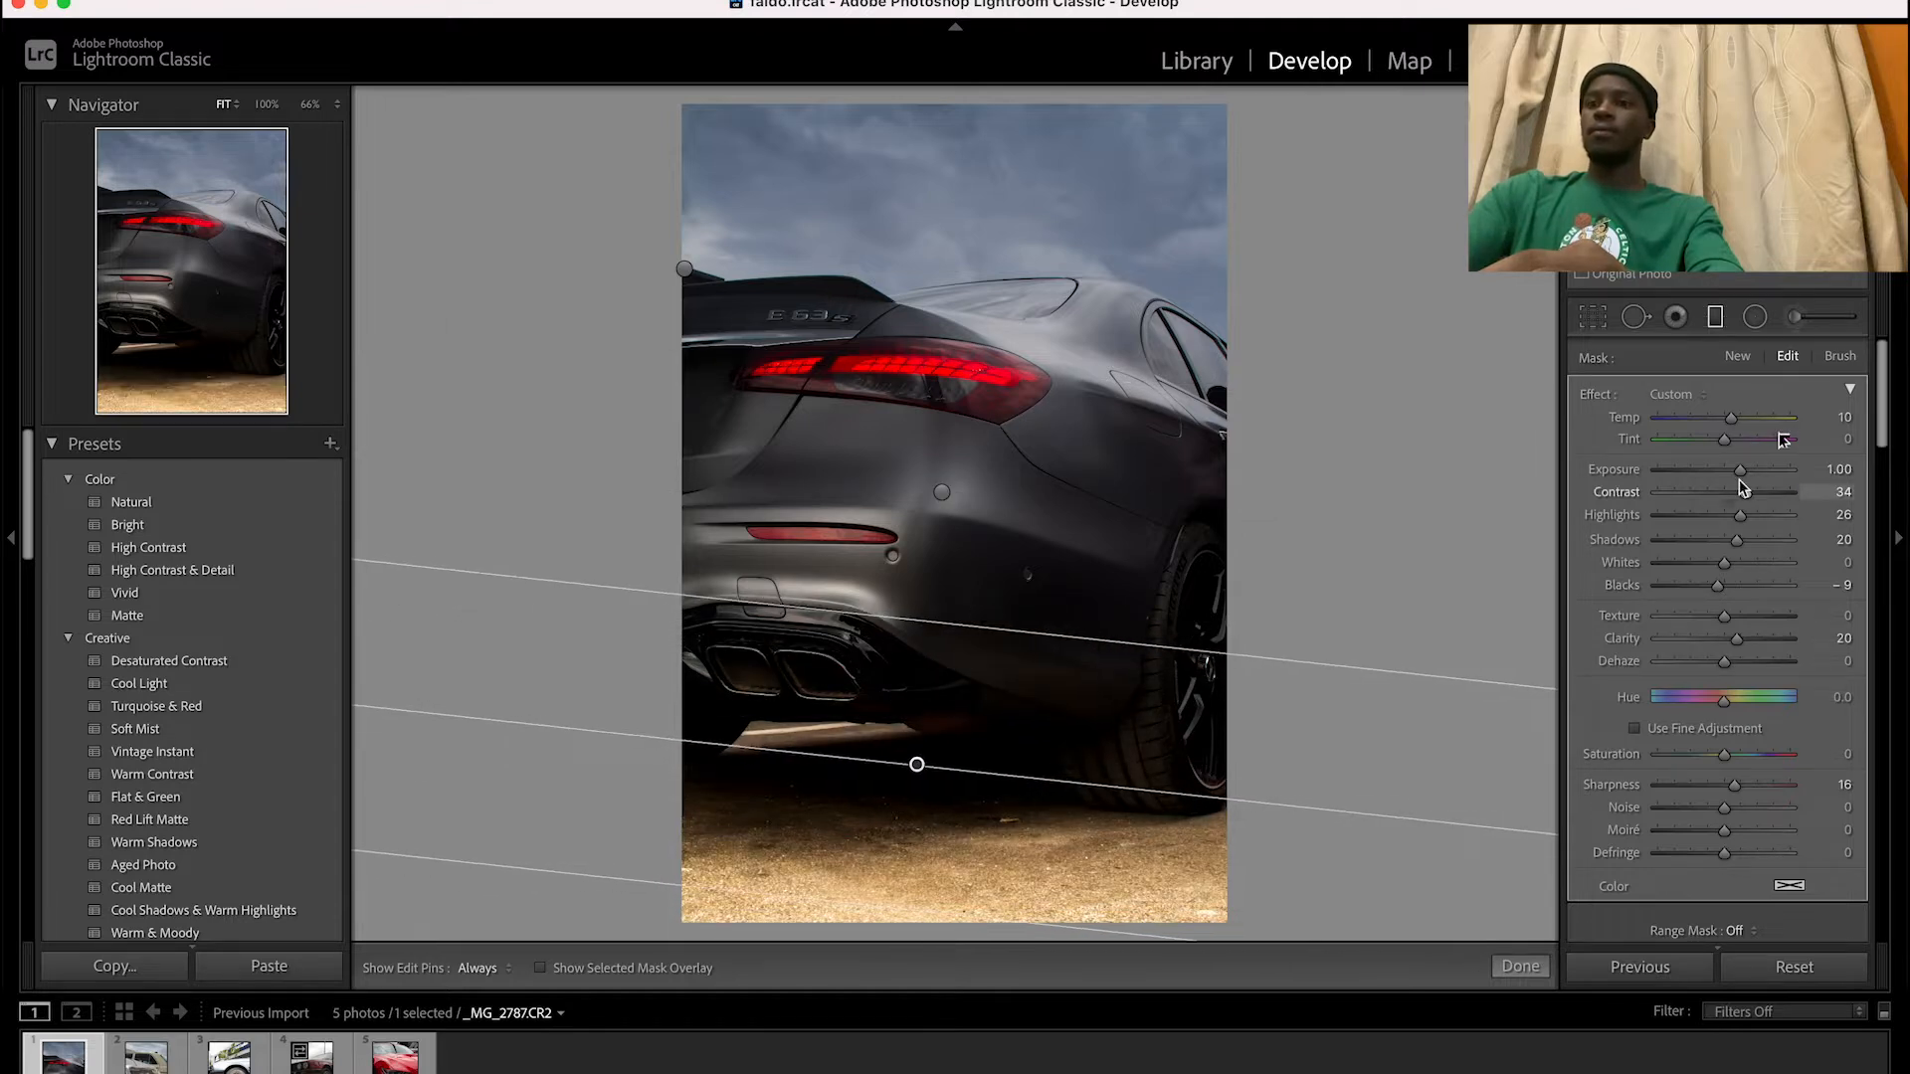
pyautogui.moveTo(1753, 478); pyautogui.dragTo(1697, 472)
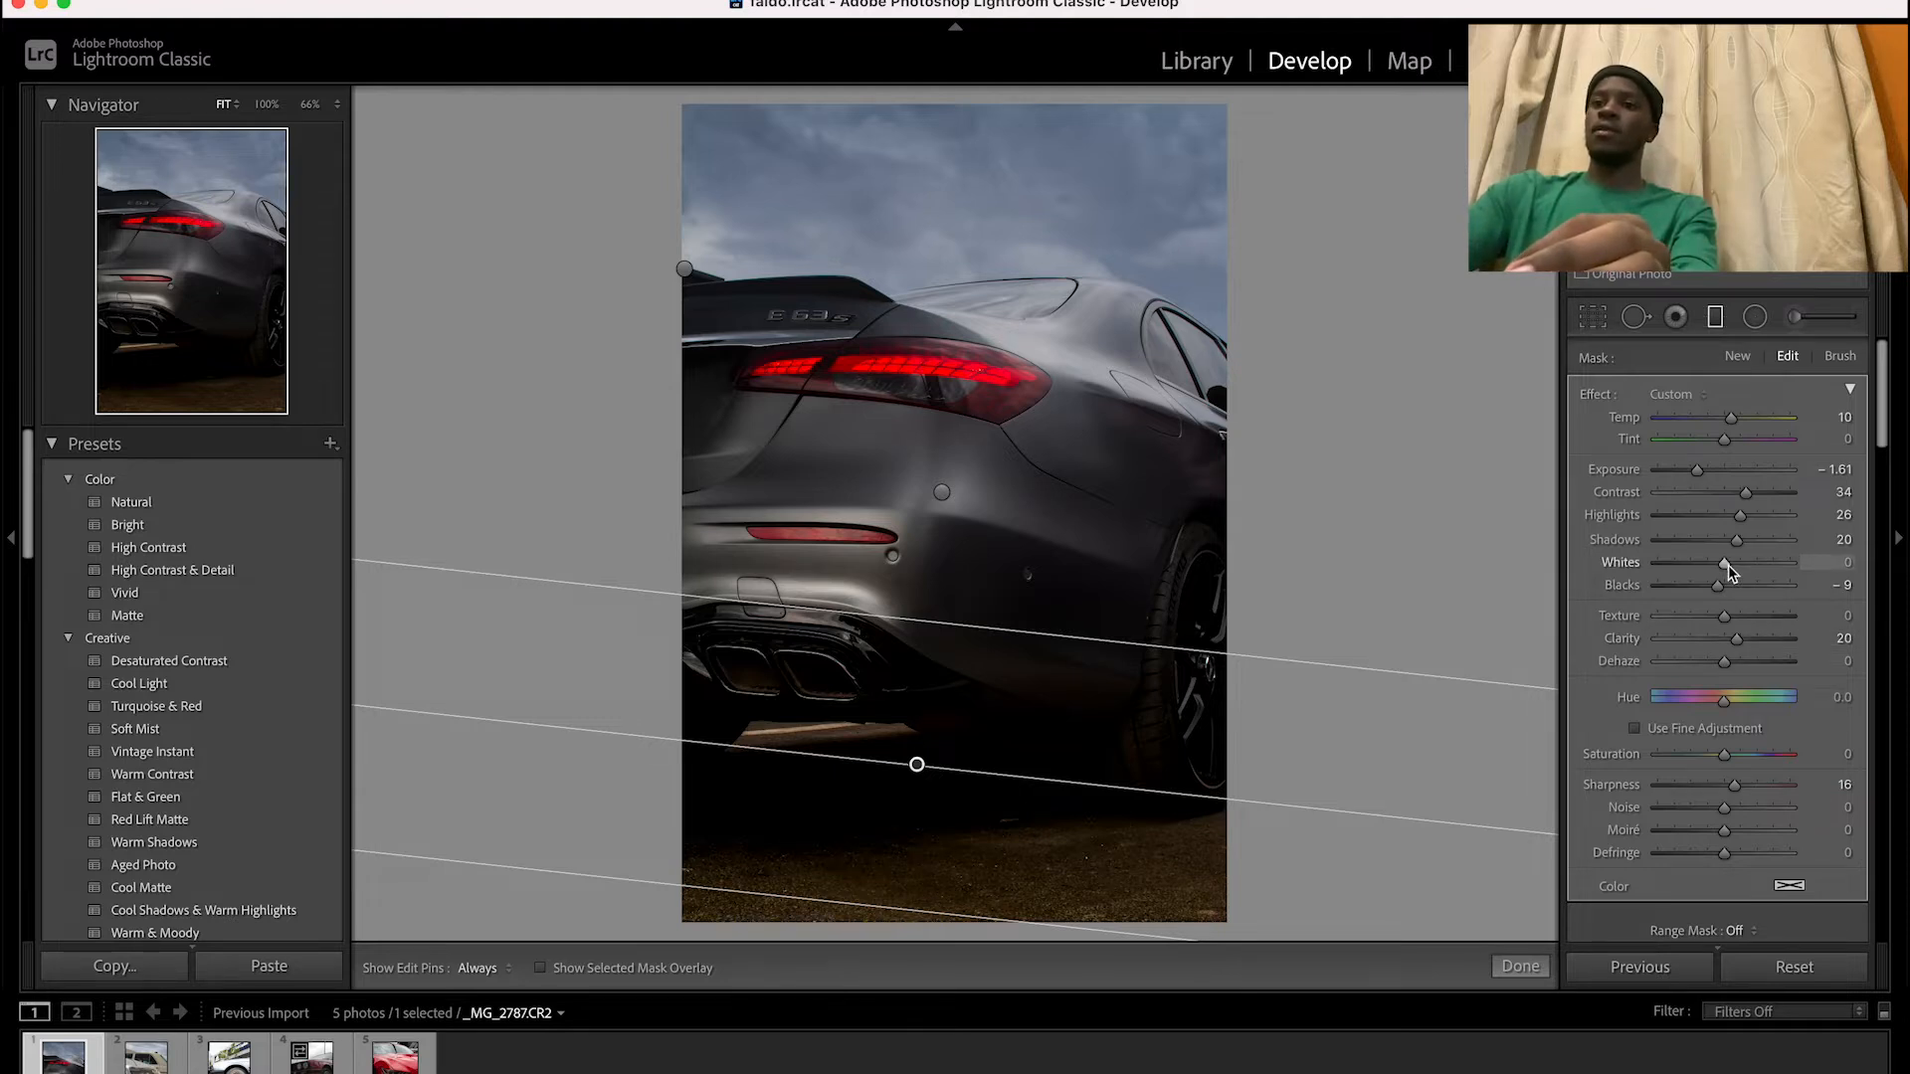
pyautogui.moveTo(1736, 542); pyautogui.dragTo(1722, 545)
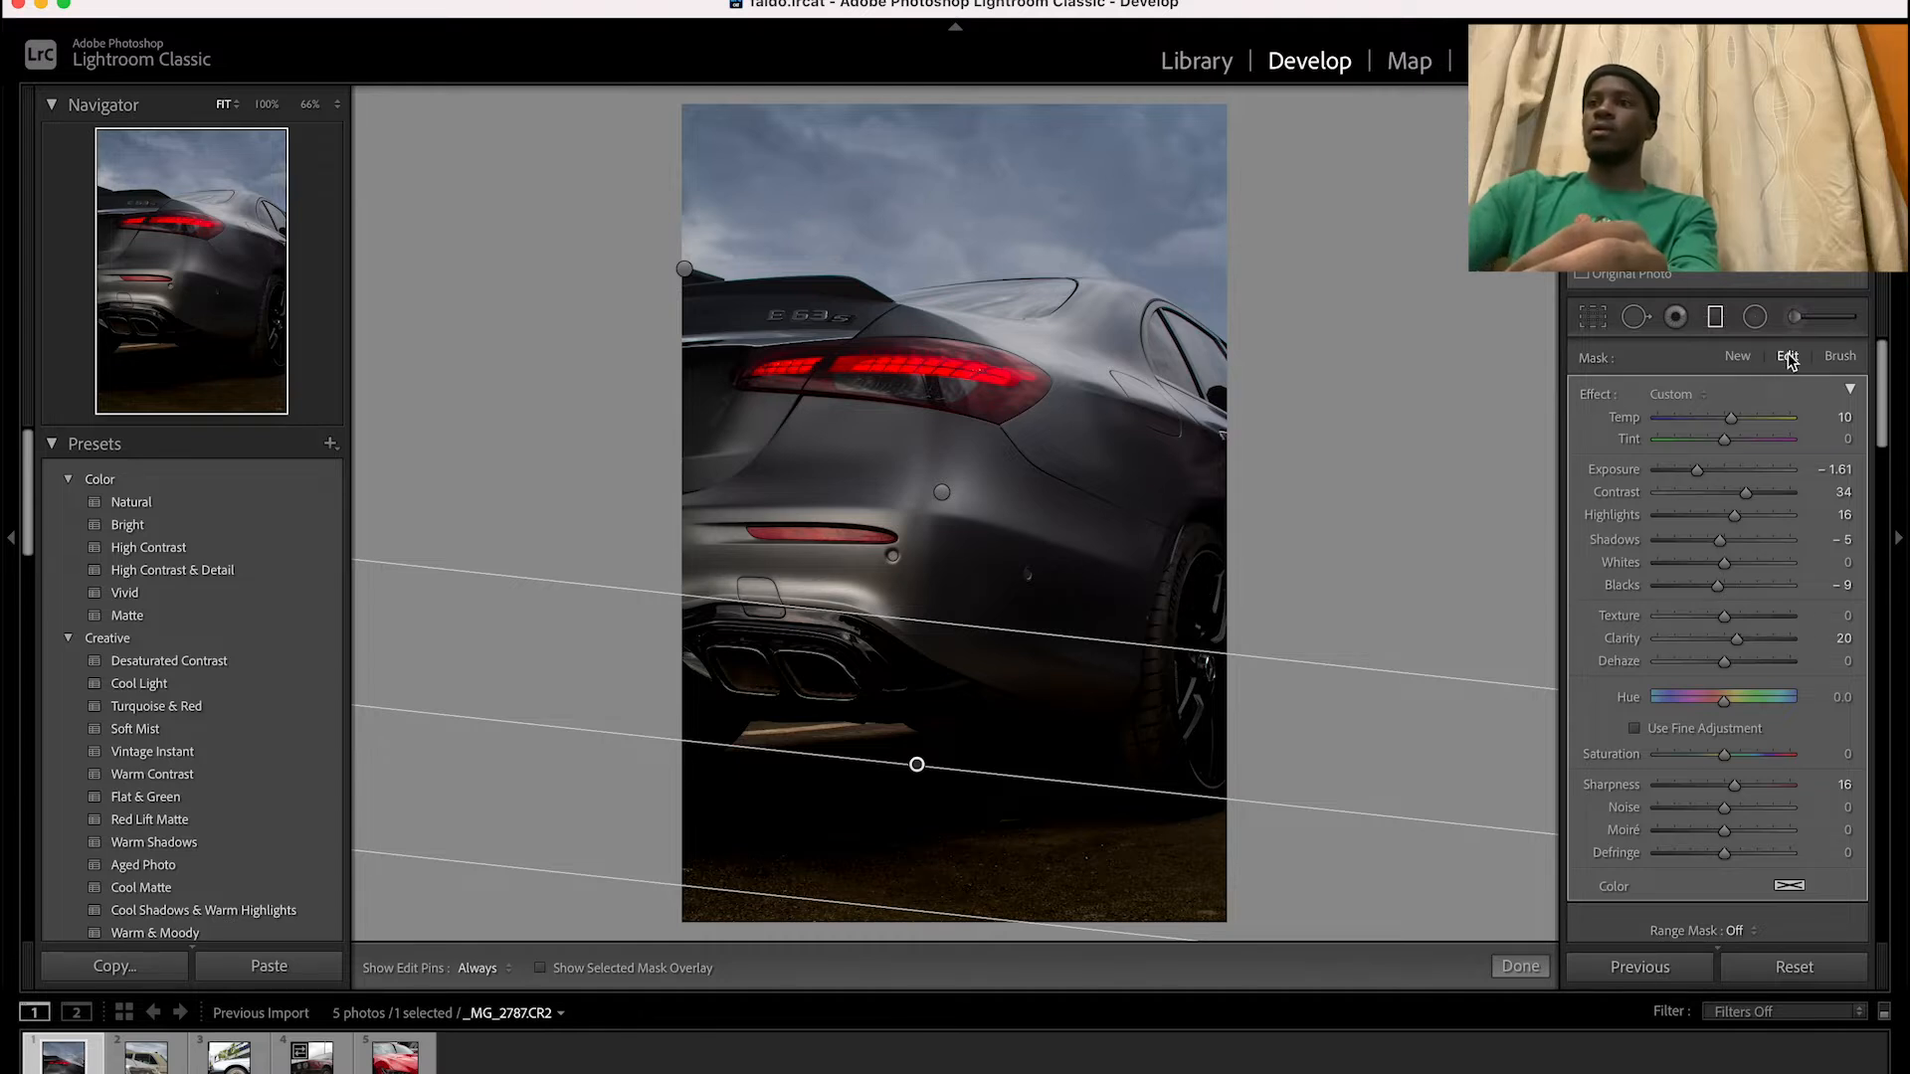
pyautogui.click(1254, 554)
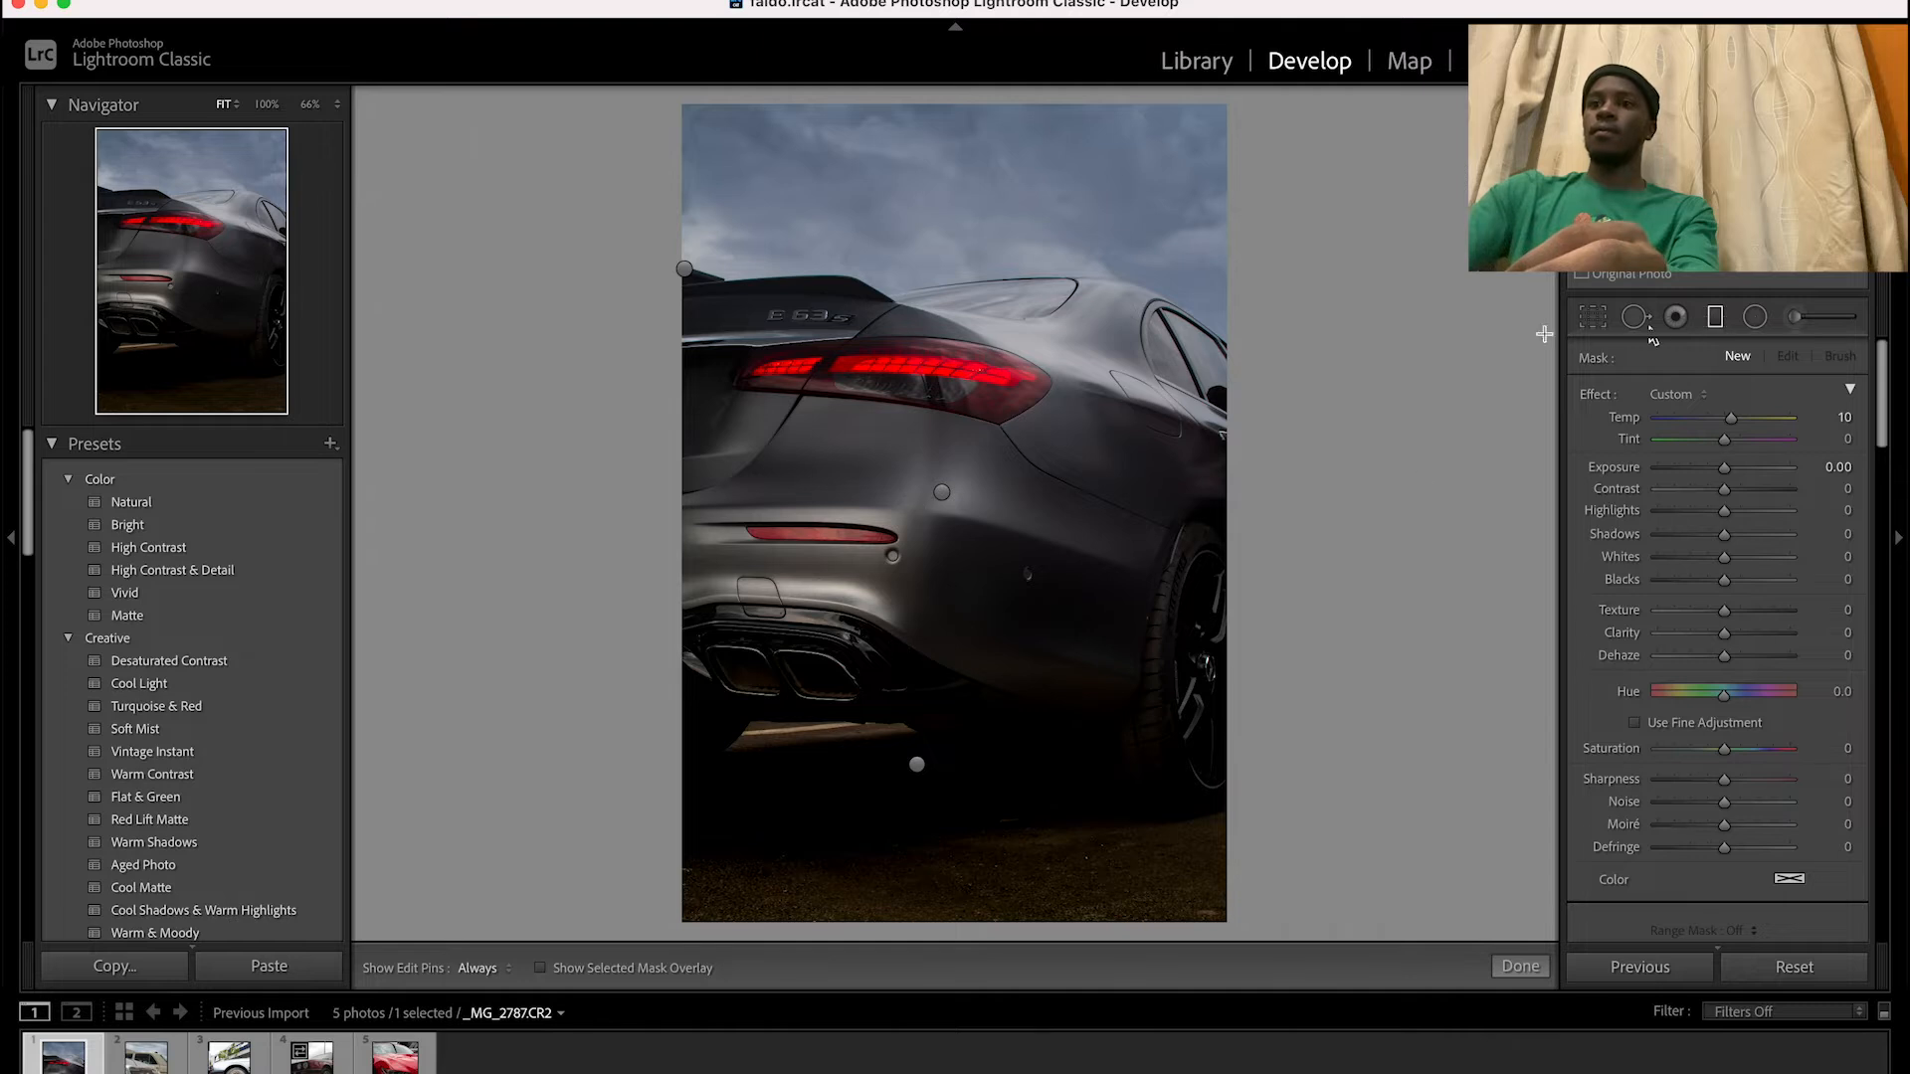
# Reselect the graduated filter on the middle of the car body, shift and tilt it toward the rear wheel, and finish the filter edits
pyautogui.click(1714, 319)
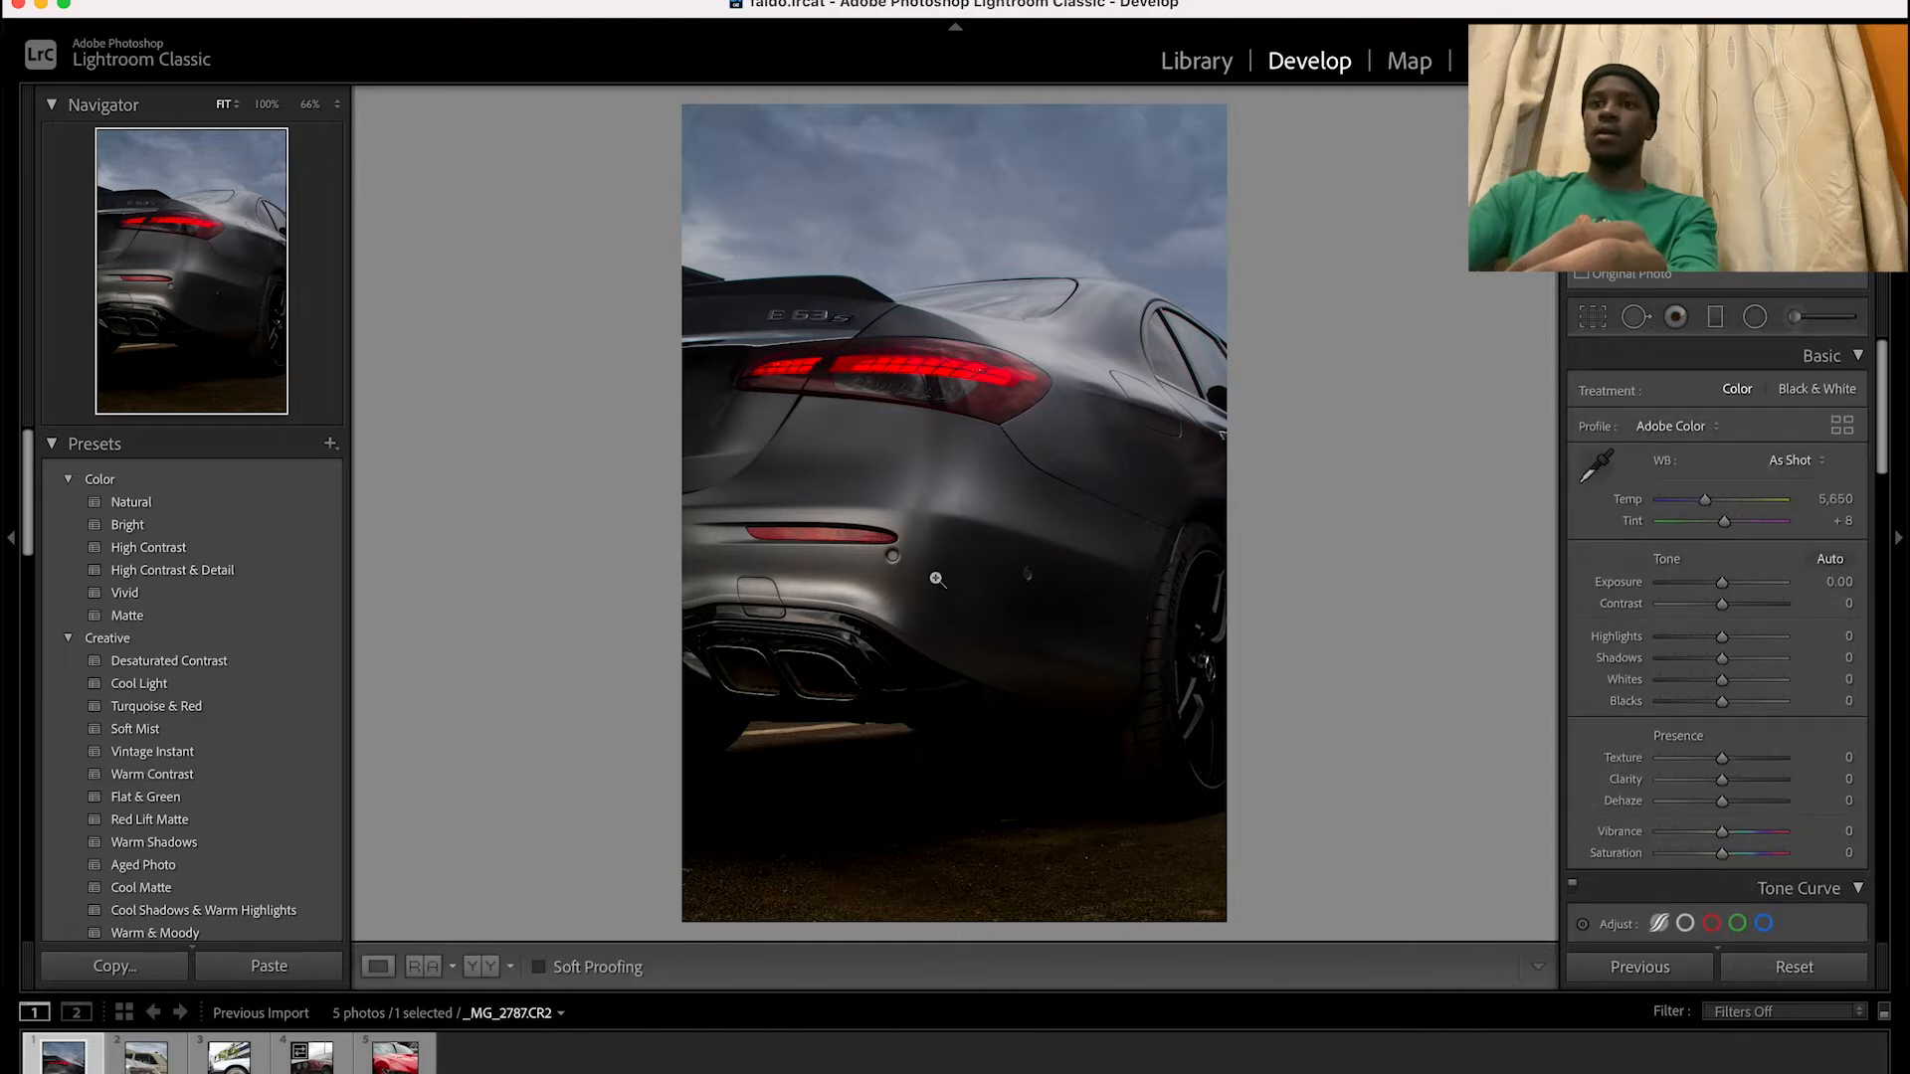
pyautogui.click(1714, 318)
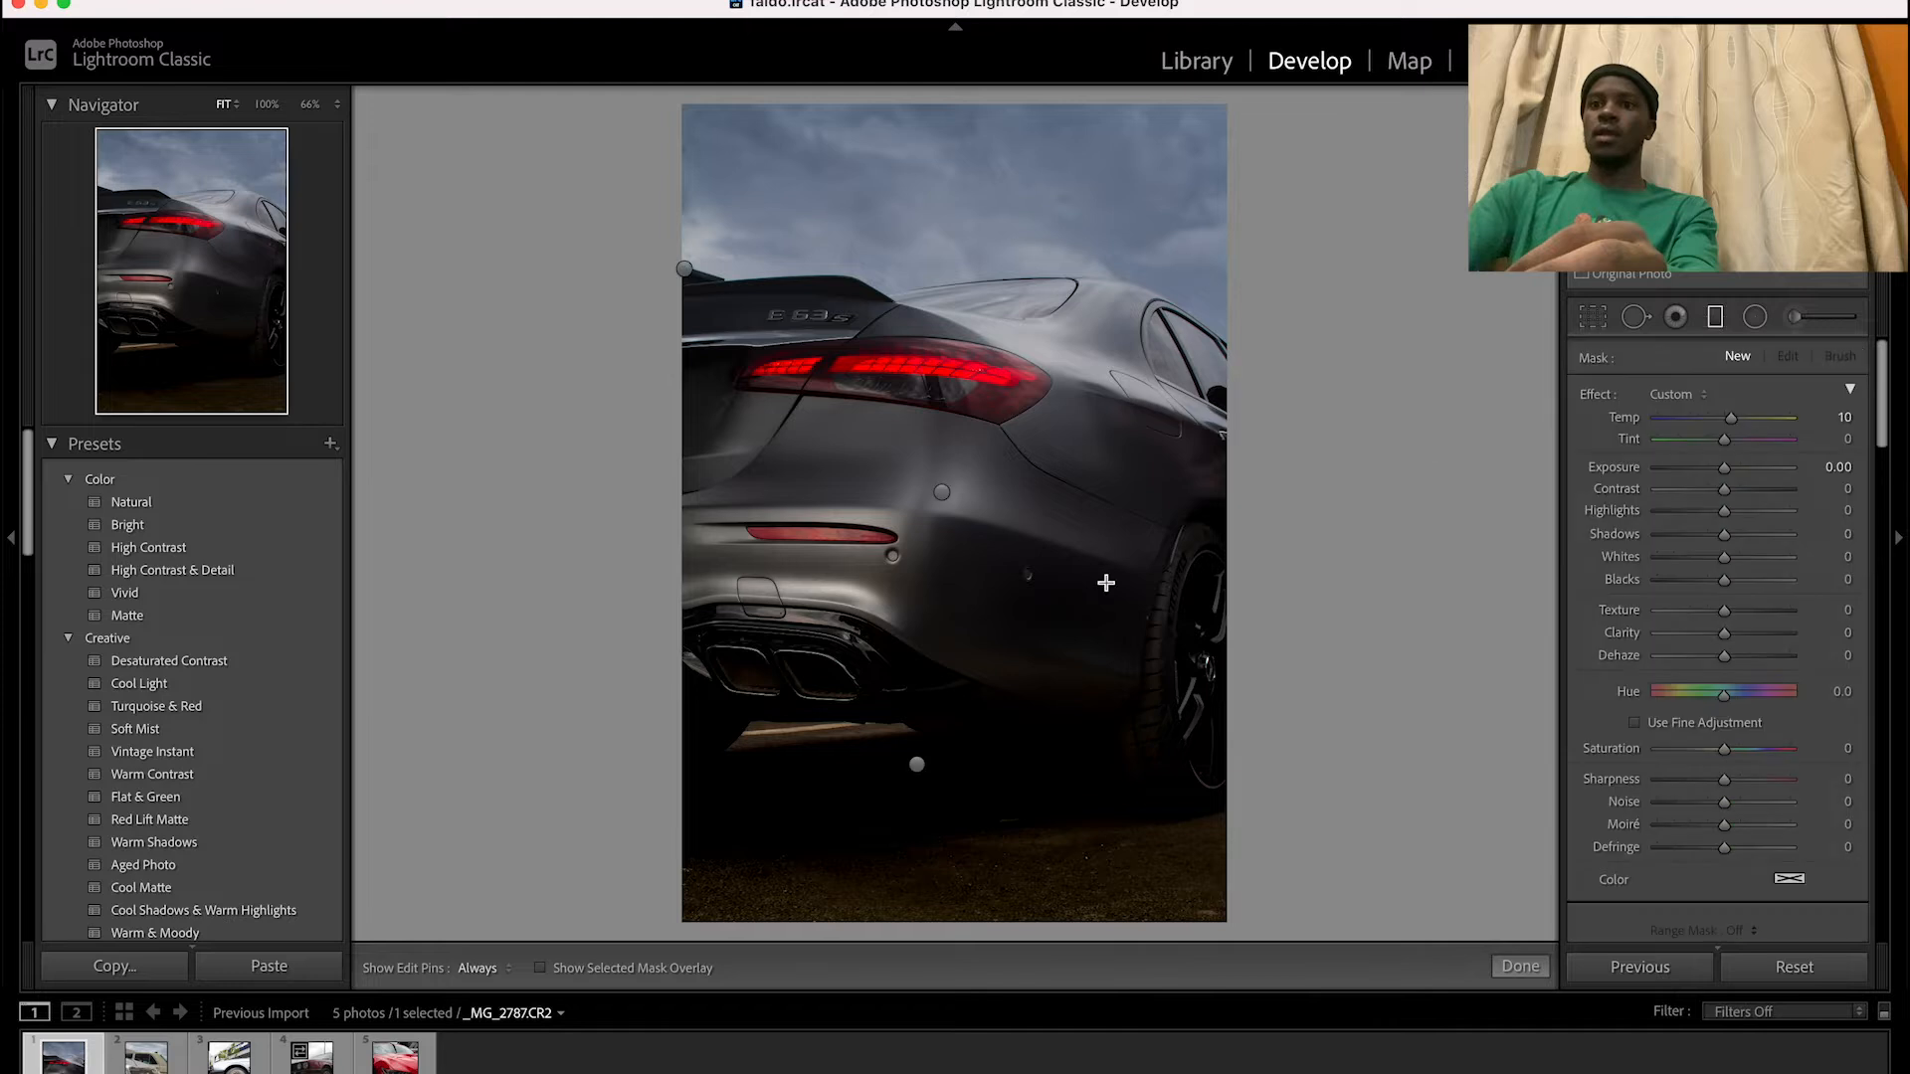
pyautogui.click(942, 493)
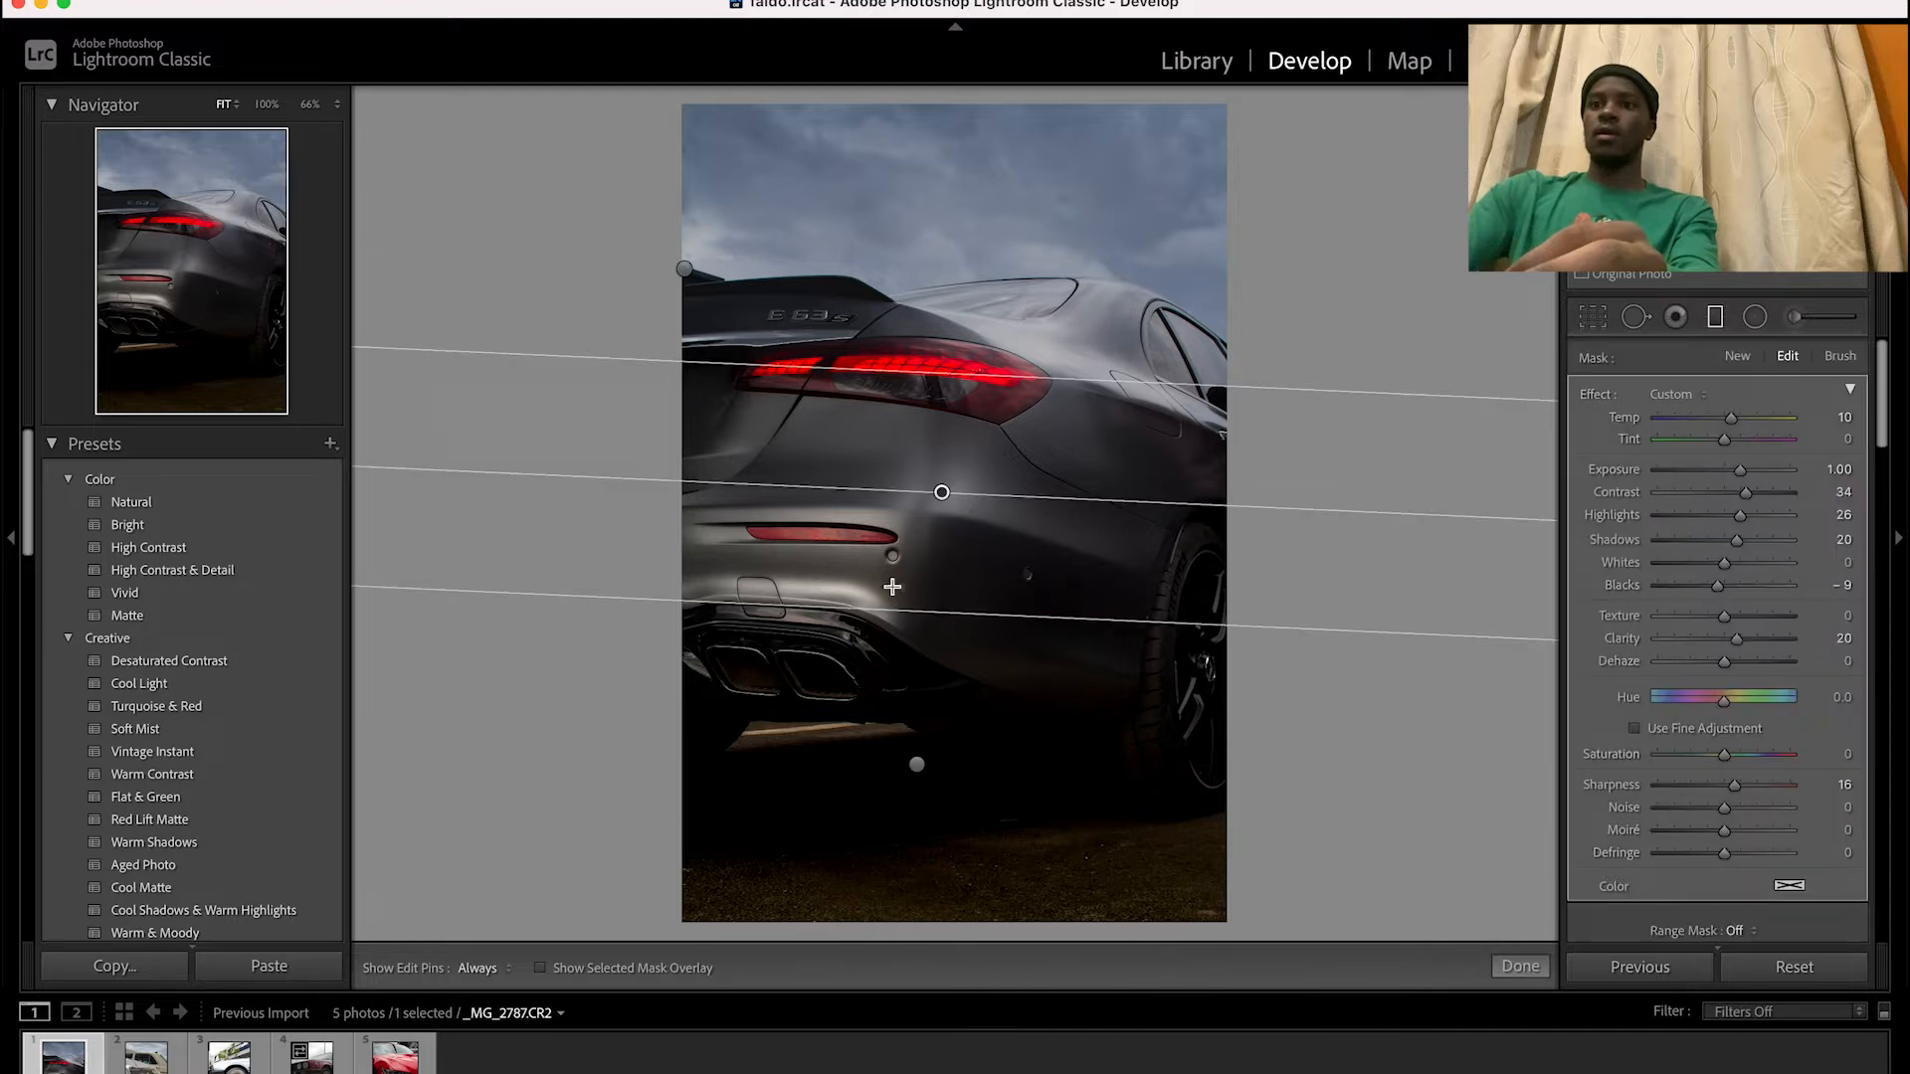
pyautogui.moveTo(942, 492); pyautogui.dragTo(1021, 486)
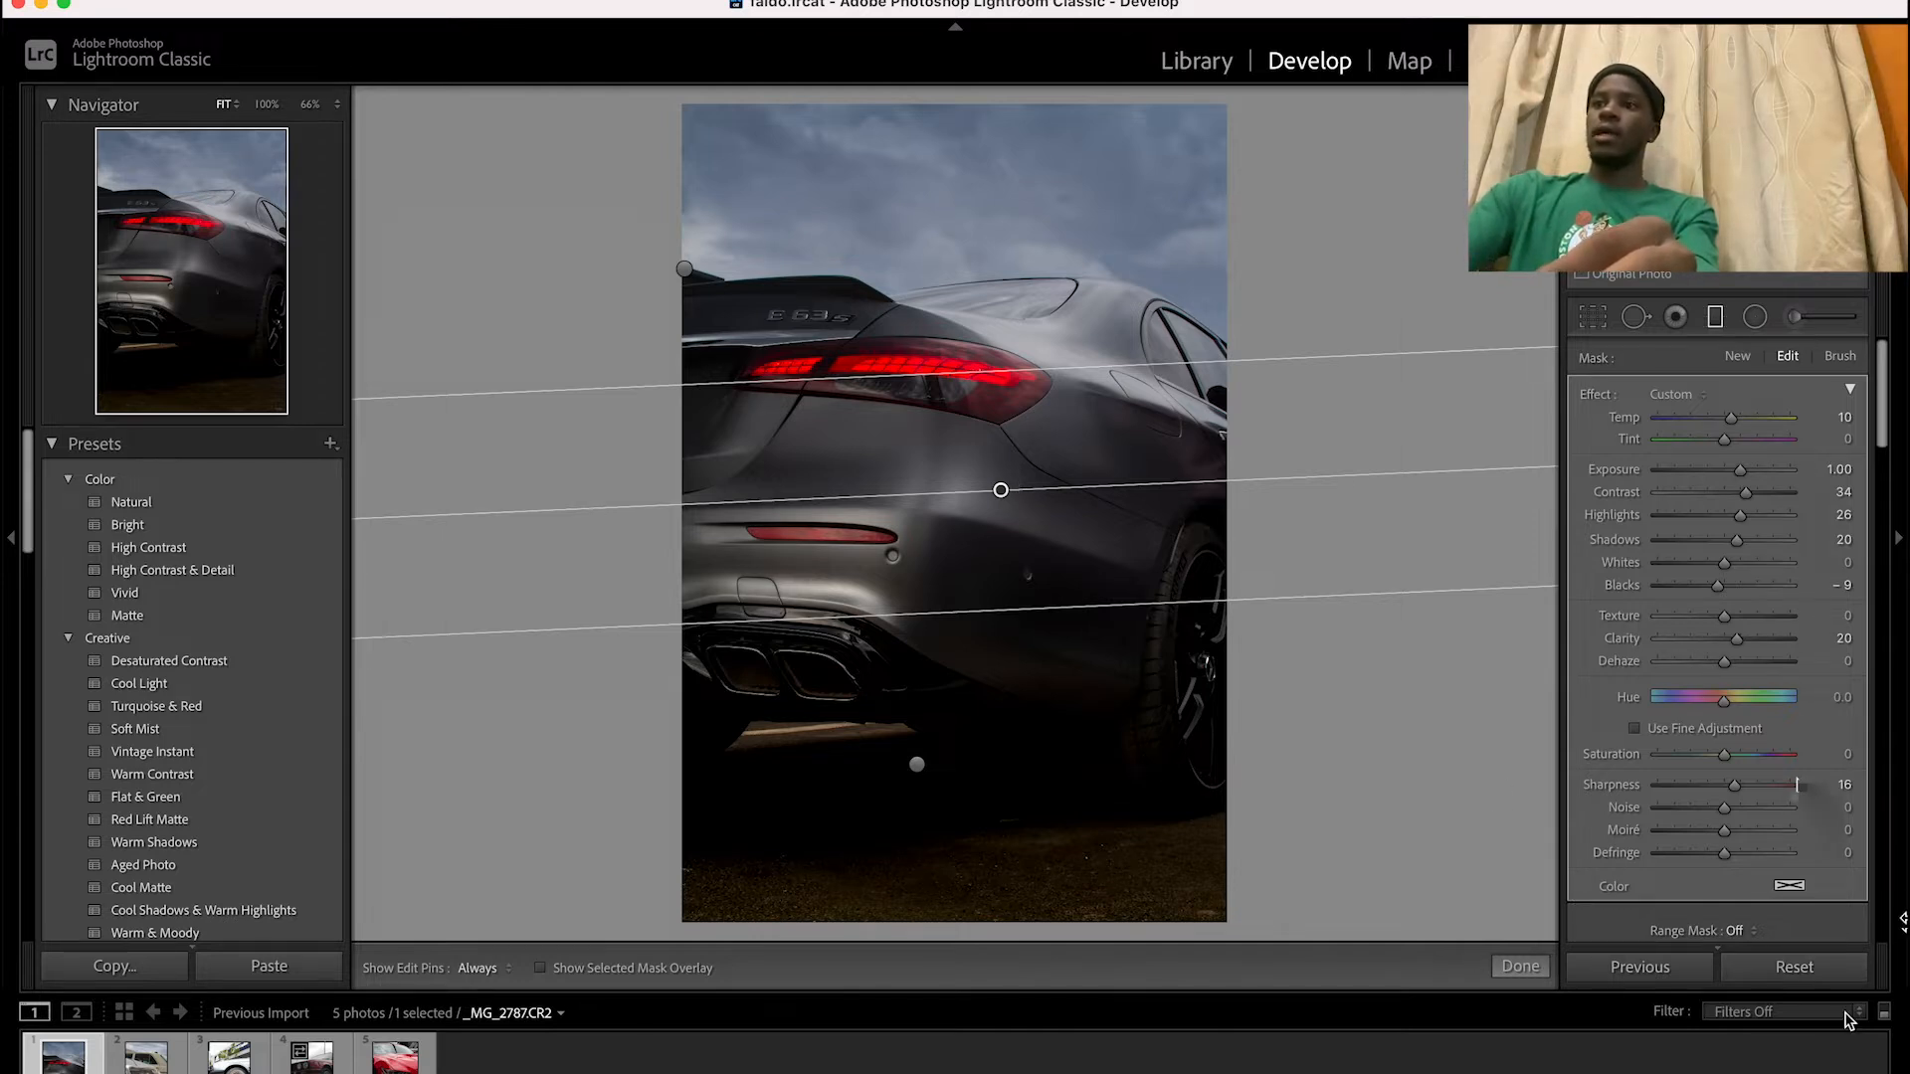
pyautogui.press('Return')
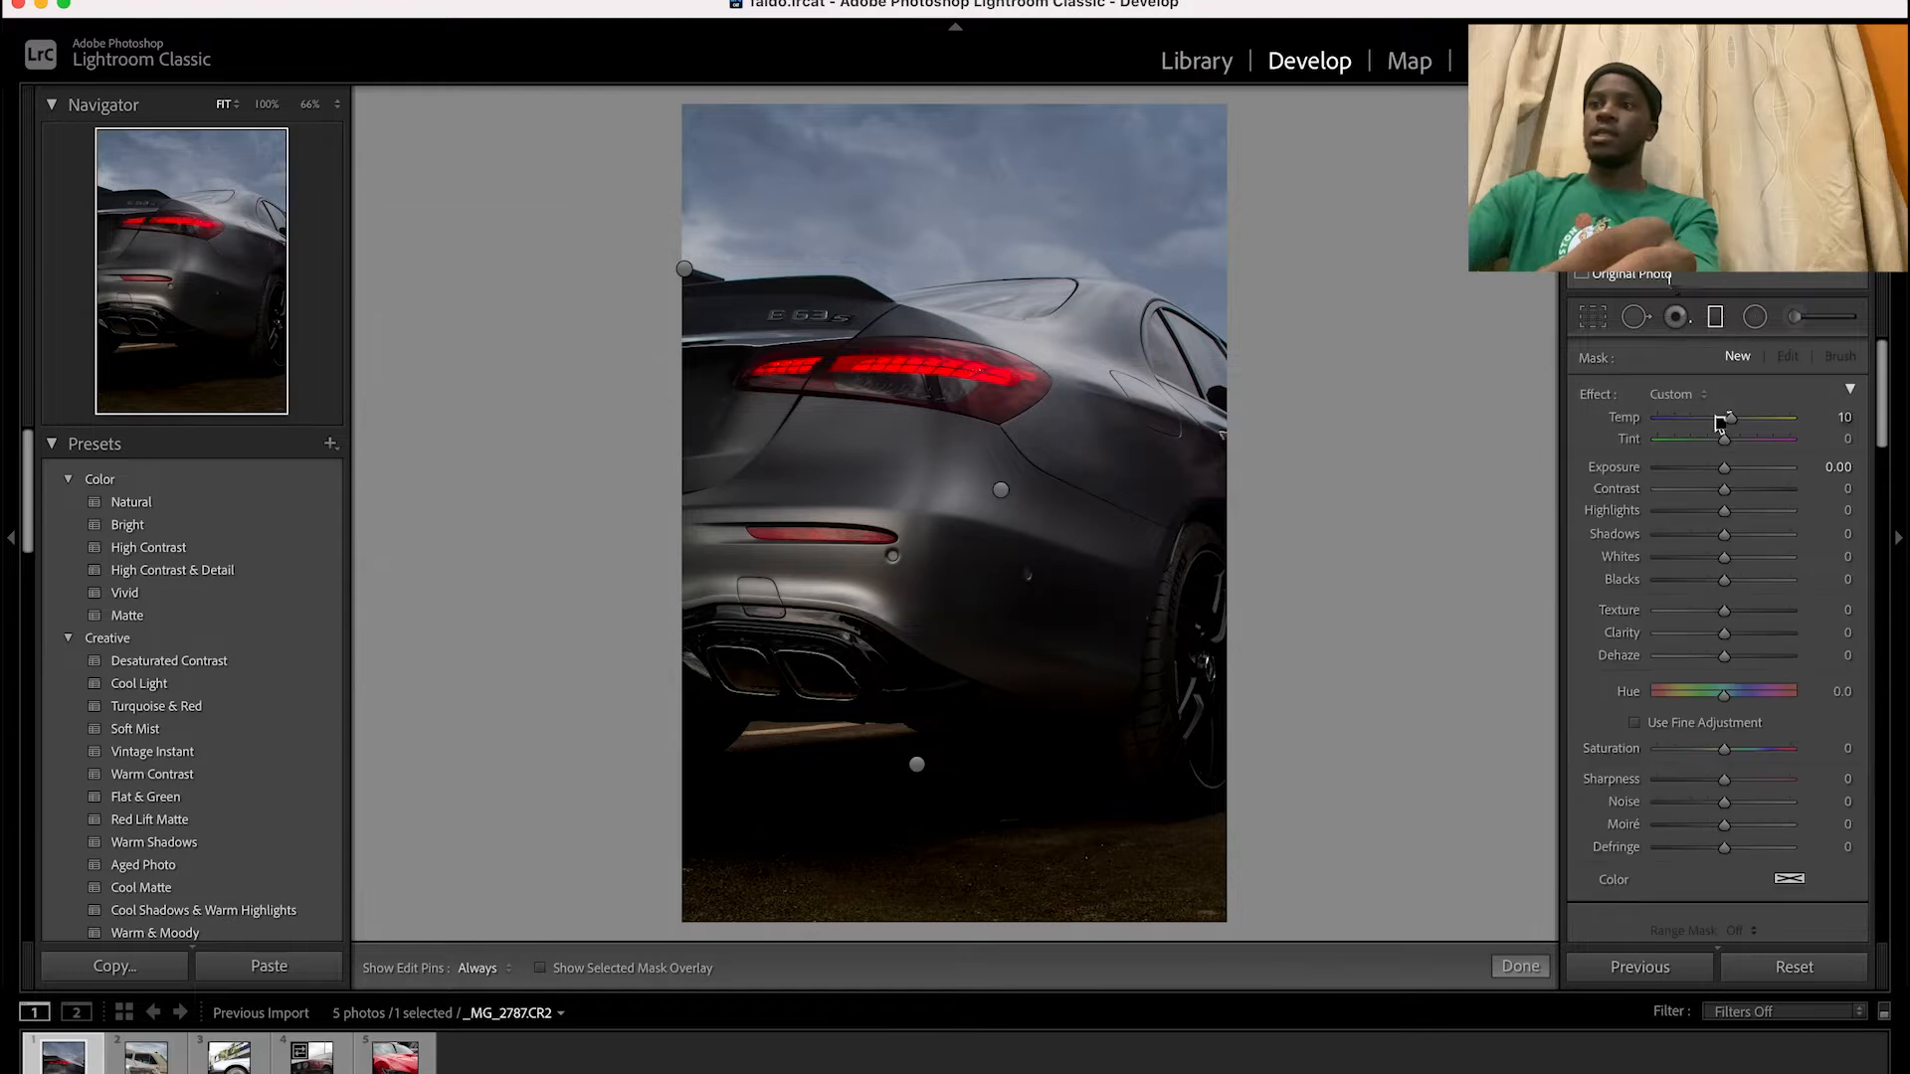
pyautogui.click(1715, 318)
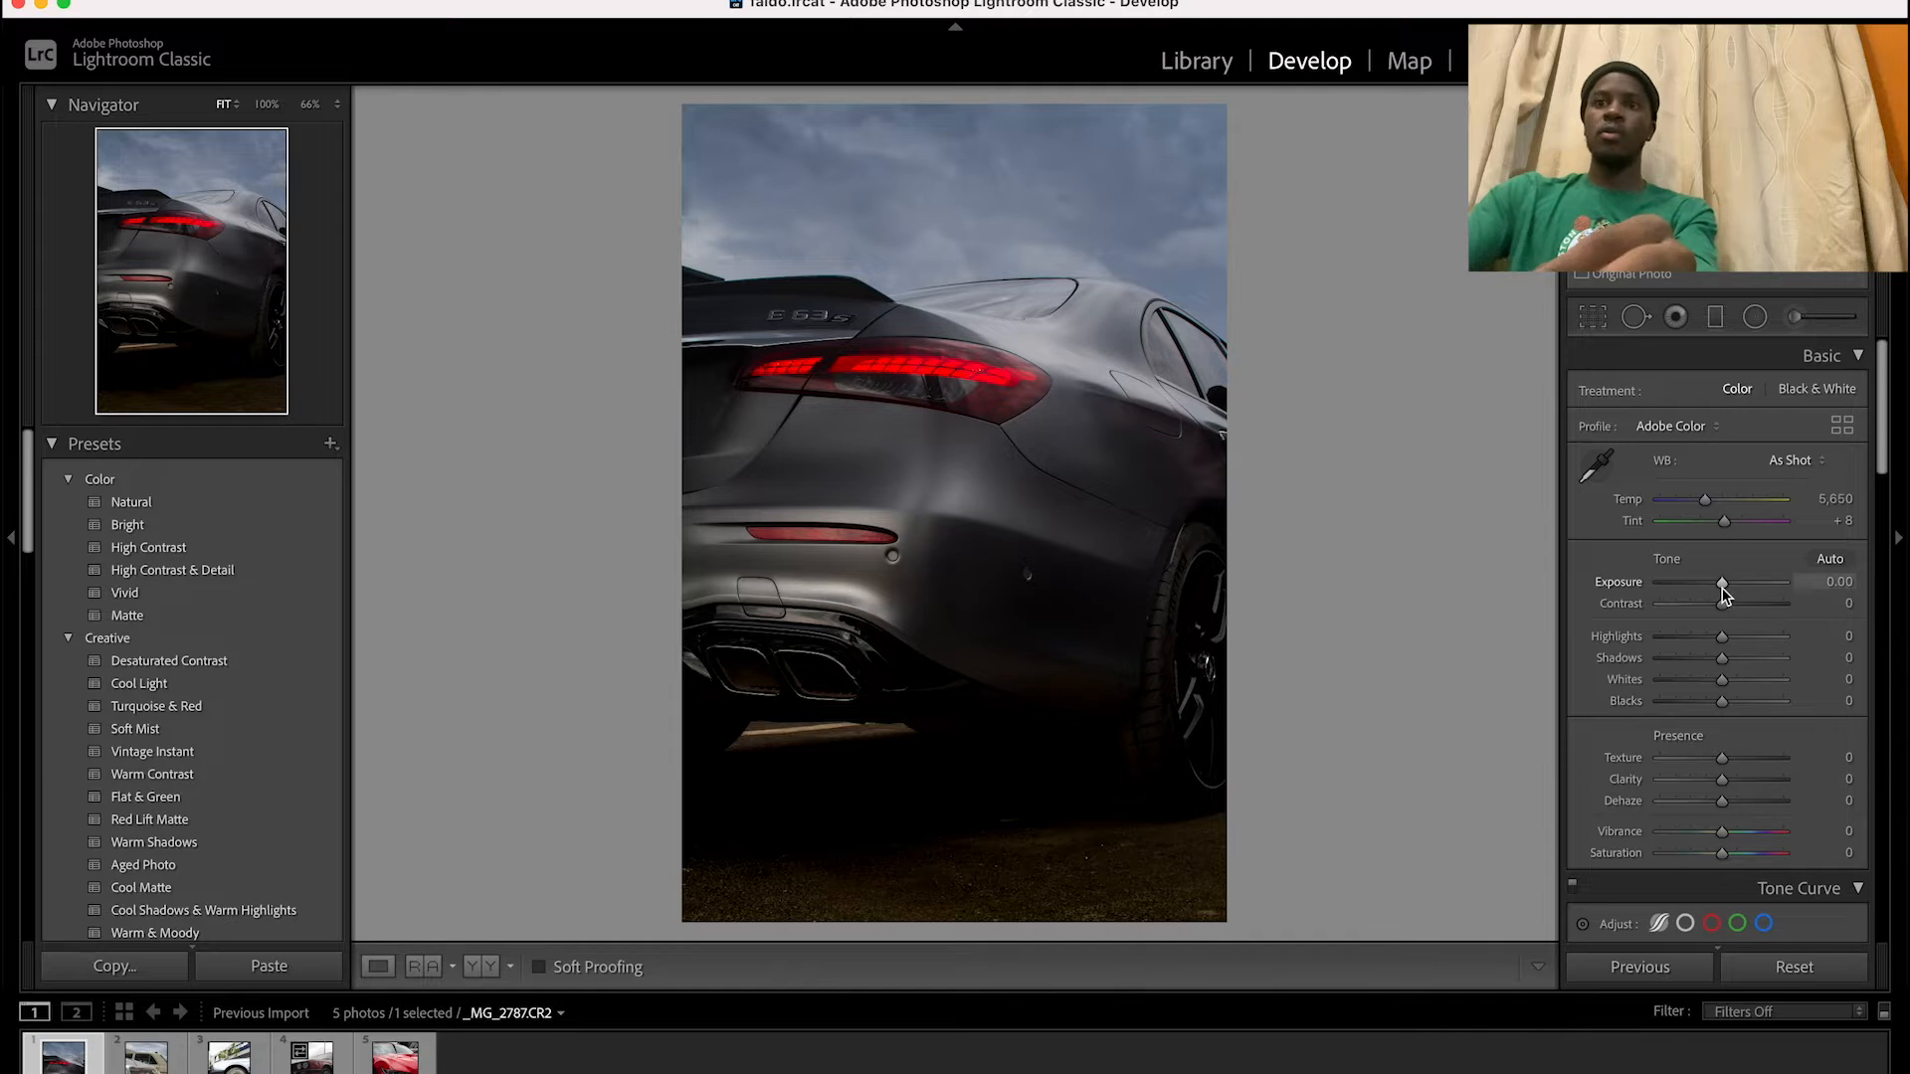
# Set the photo's overall exposure to +0.55 and highlights to -22
pyautogui.moveTo(1723, 588); pyautogui.dragTo(1725, 602)
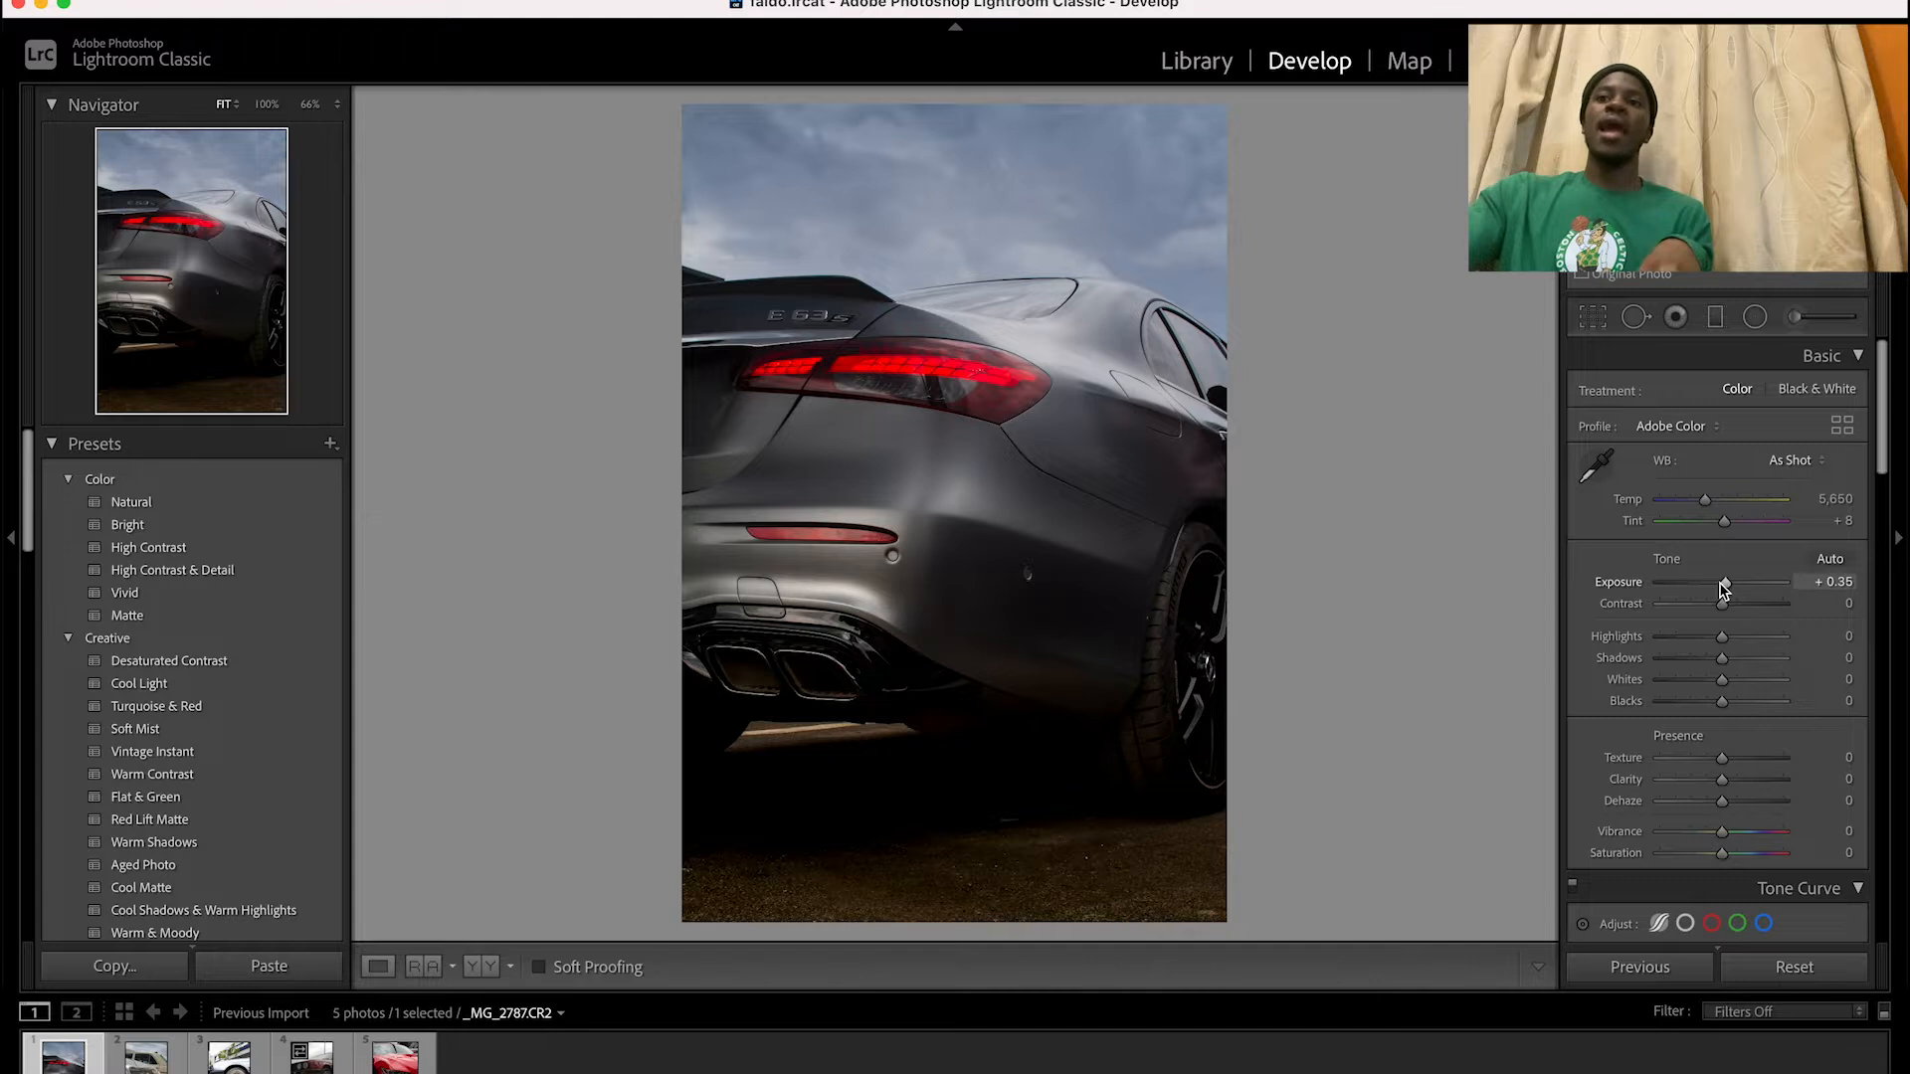
pyautogui.moveTo(1723, 589); pyautogui.dragTo(1725, 590)
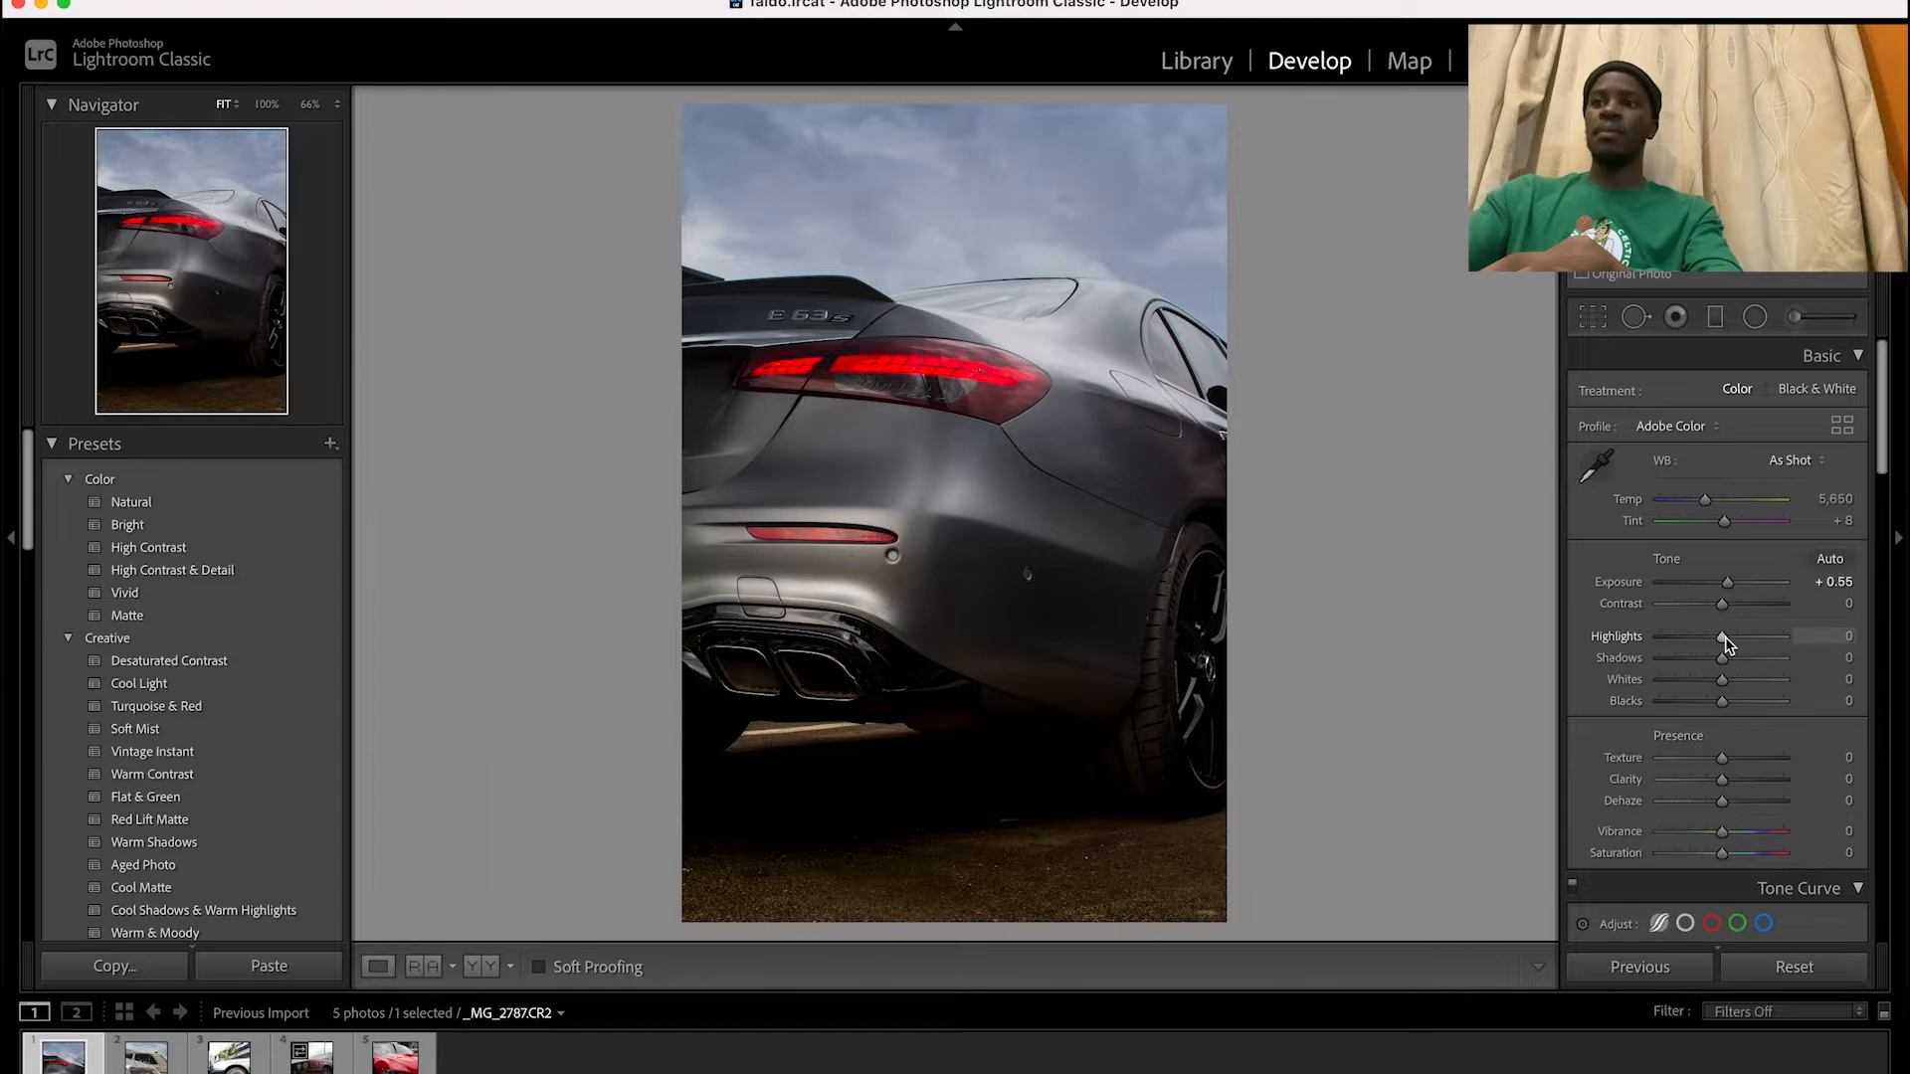
pyautogui.moveTo(1726, 638); pyautogui.dragTo(1711, 645)
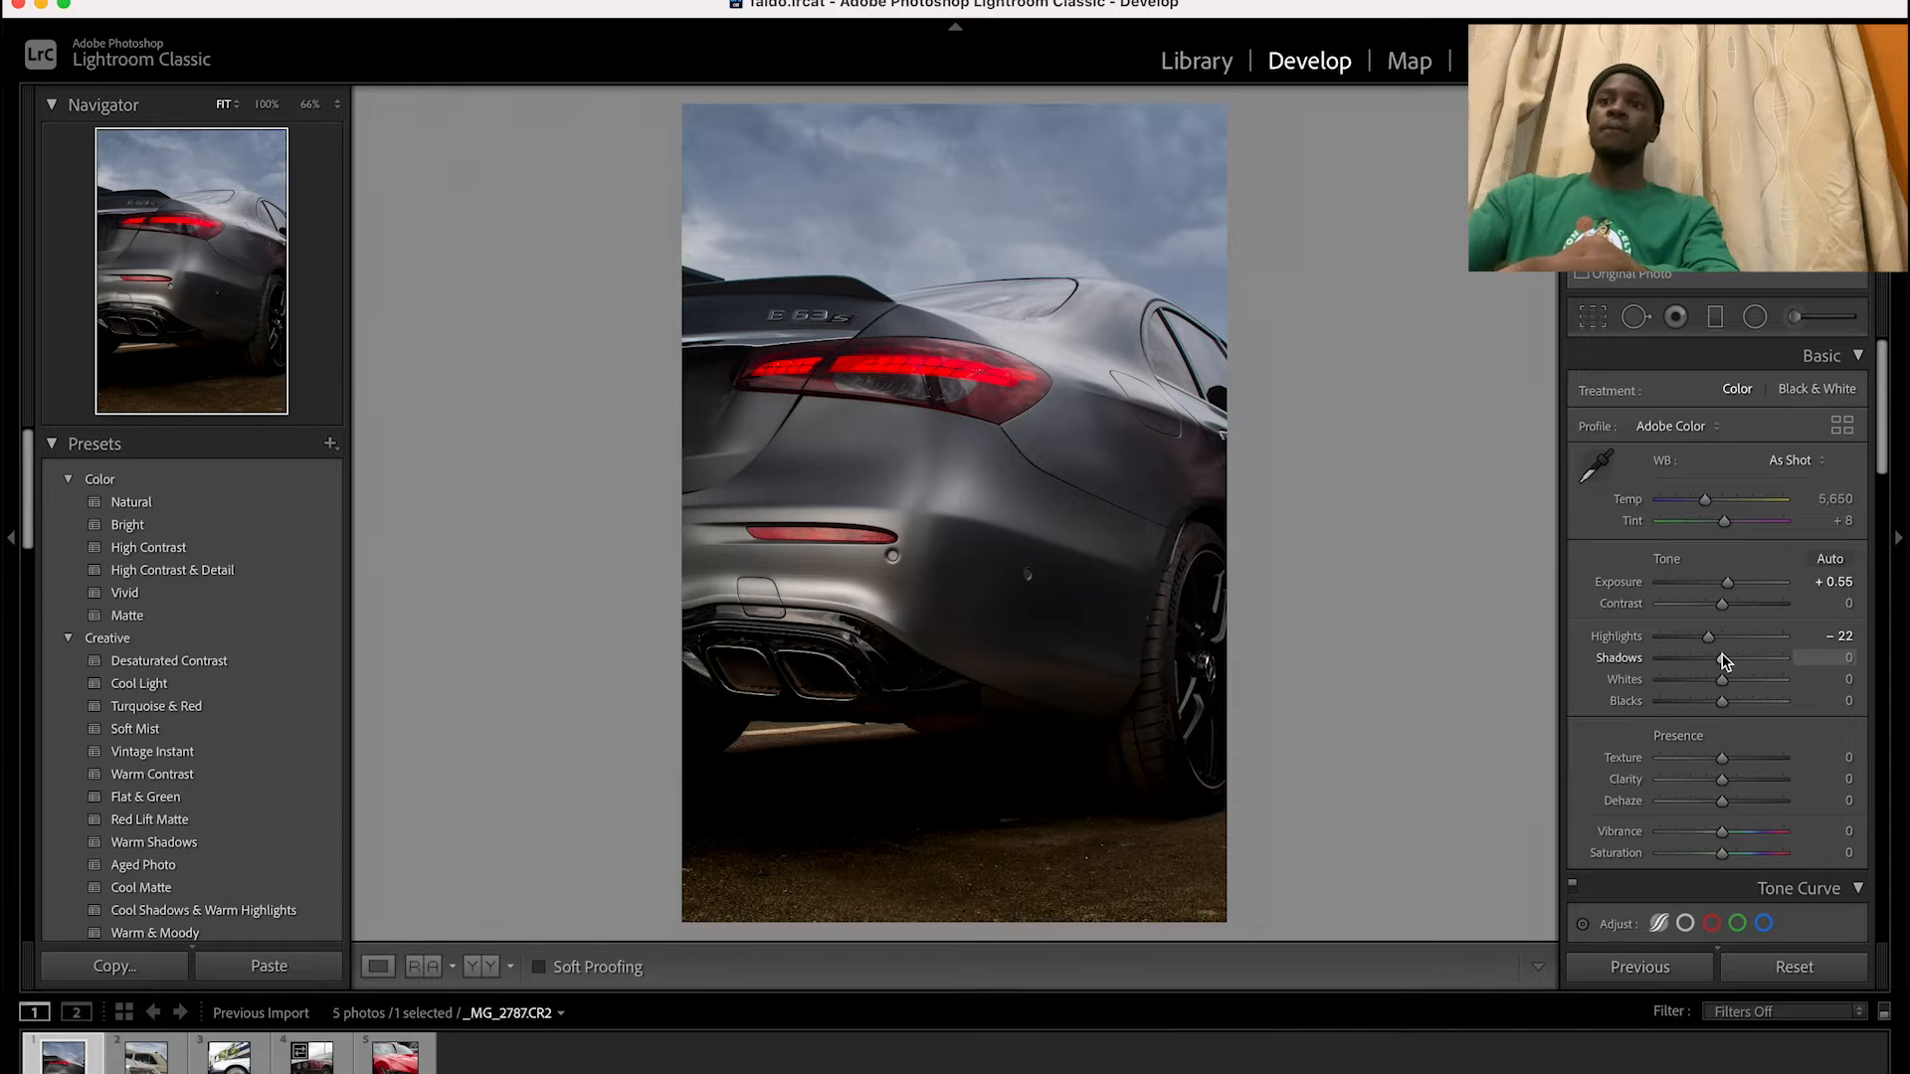
# Set the photo's overall shadows to -12, whites to -34, blacks to -9 and clarity to +13
pyautogui.moveTo(1724, 662); pyautogui.dragTo(1722, 662)
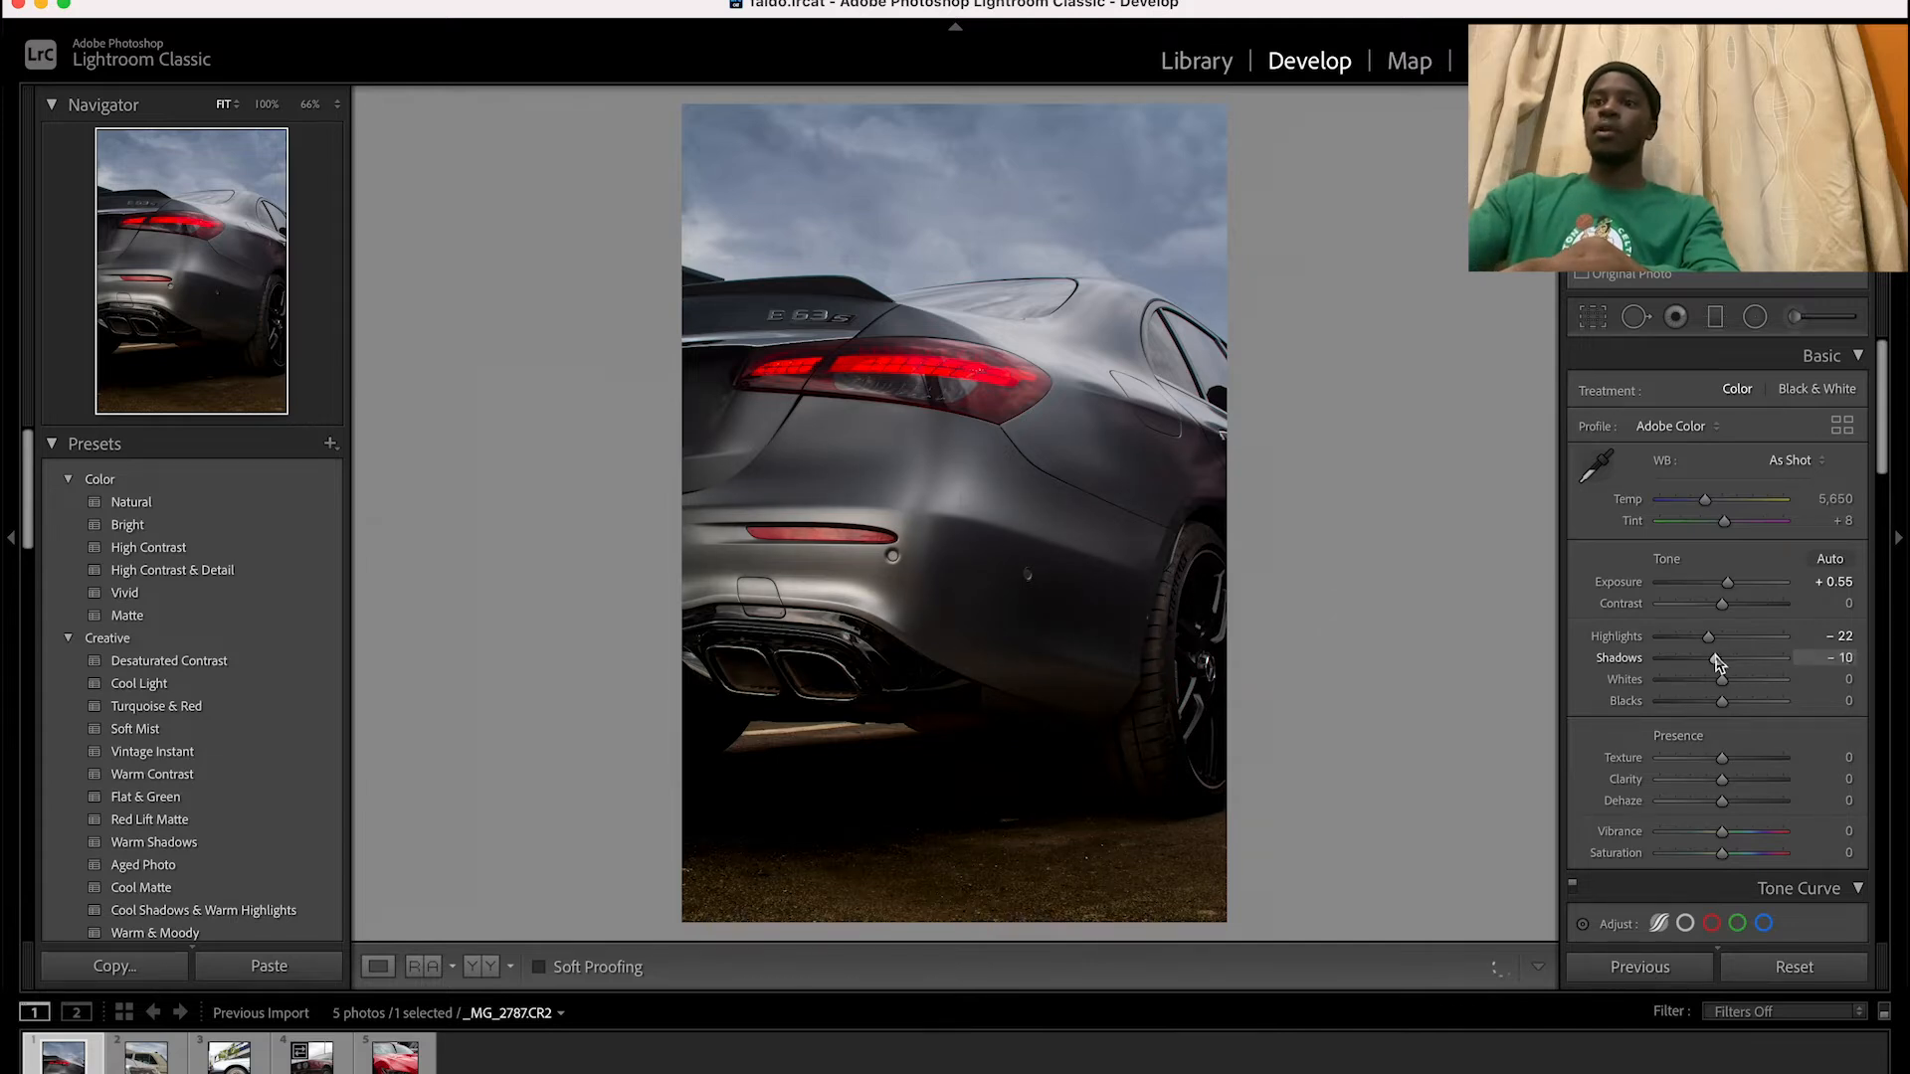
pyautogui.moveTo(1712, 657); pyautogui.dragTo(1715, 666)
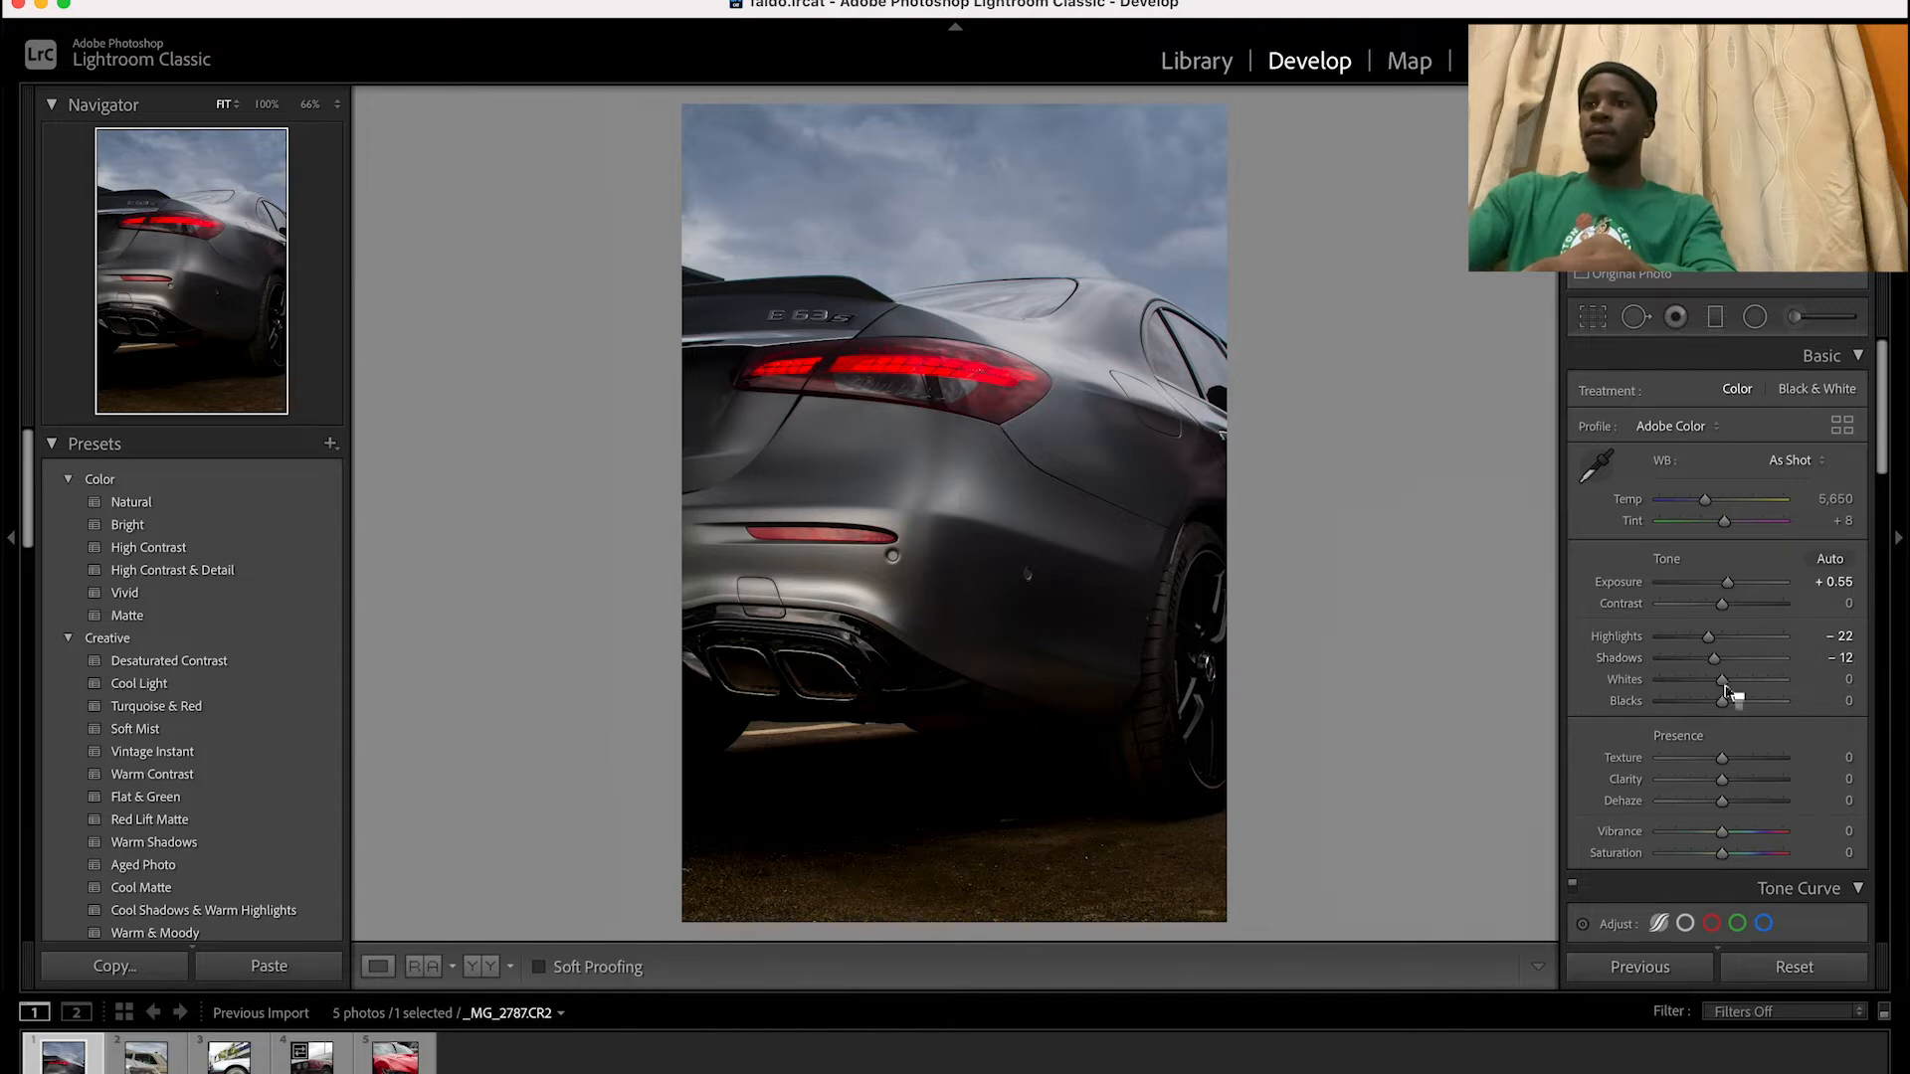
pyautogui.moveTo(1727, 683)
pyautogui.mouseDown()
pyautogui.moveTo(1705, 686)
pyautogui.moveTo(1722, 710)
pyautogui.mouseUp()
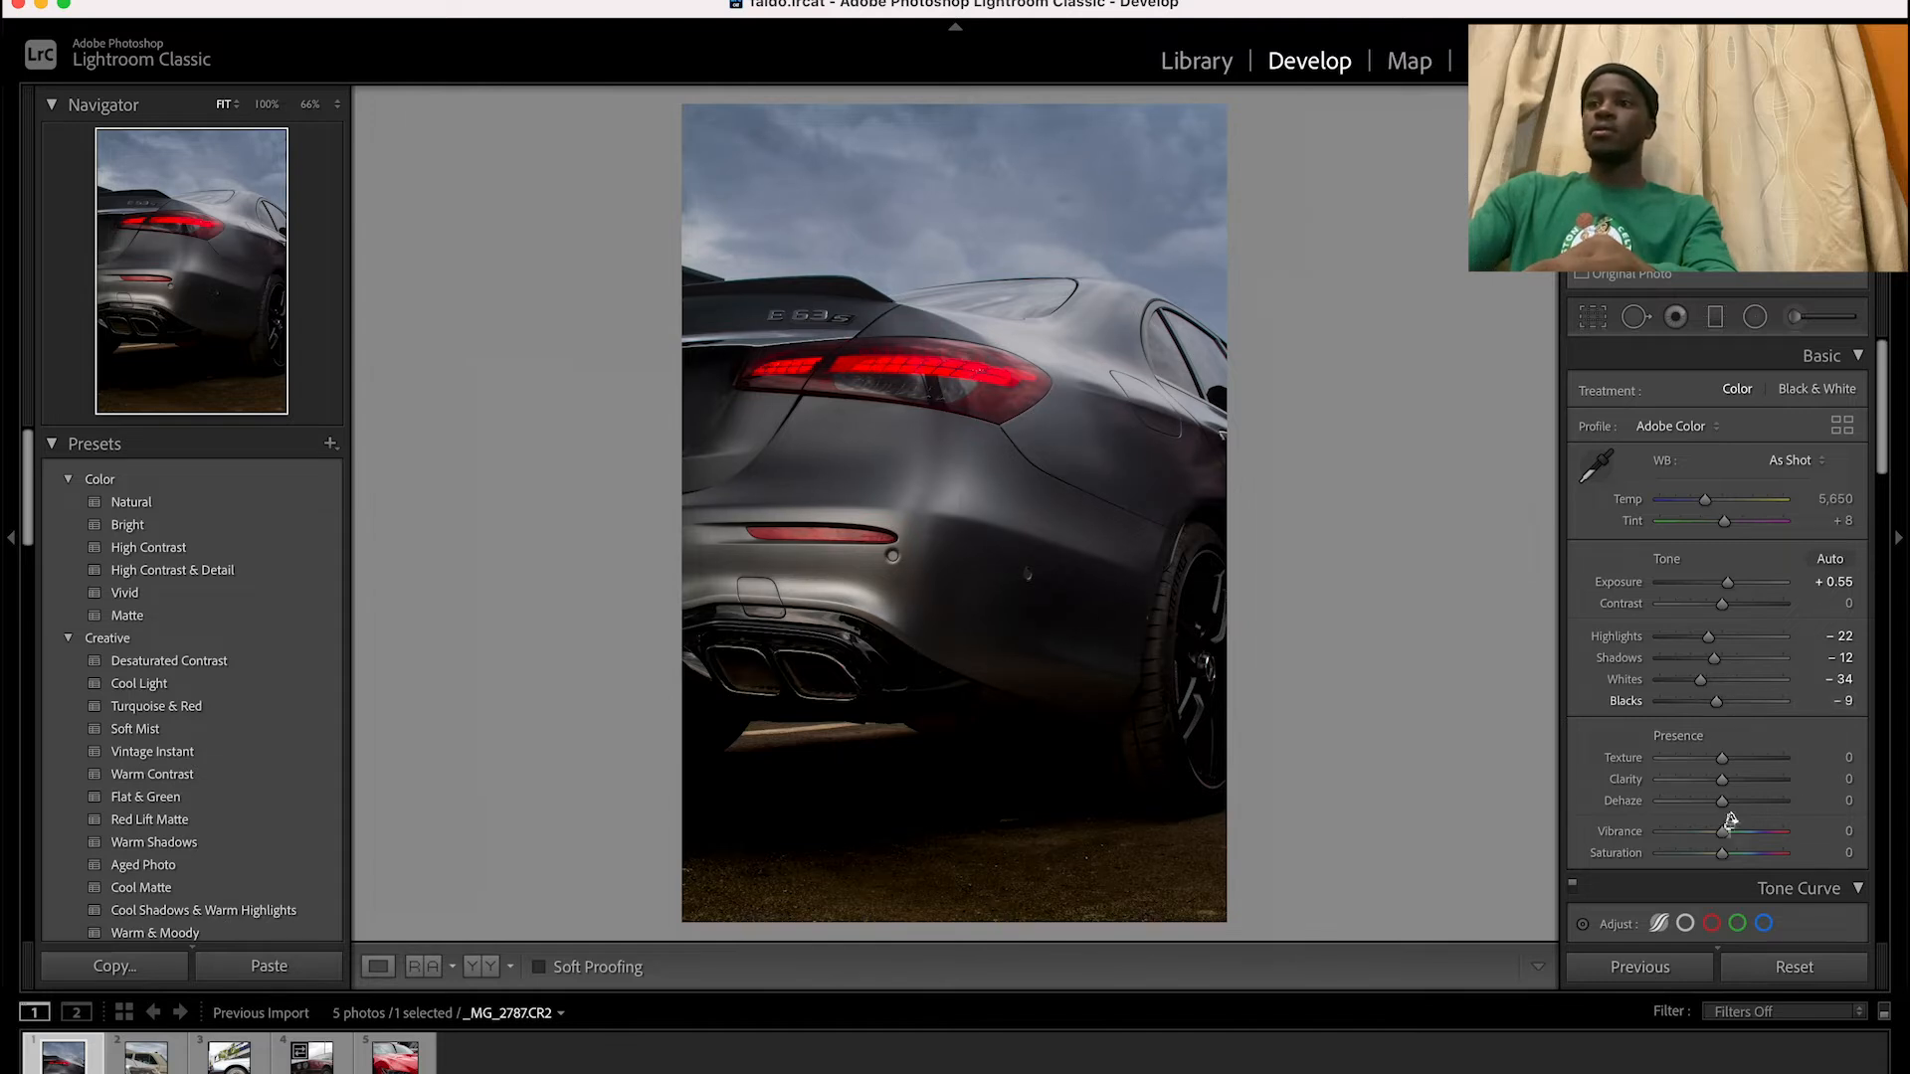
pyautogui.moveTo(1722, 781); pyautogui.dragTo(1732, 788)
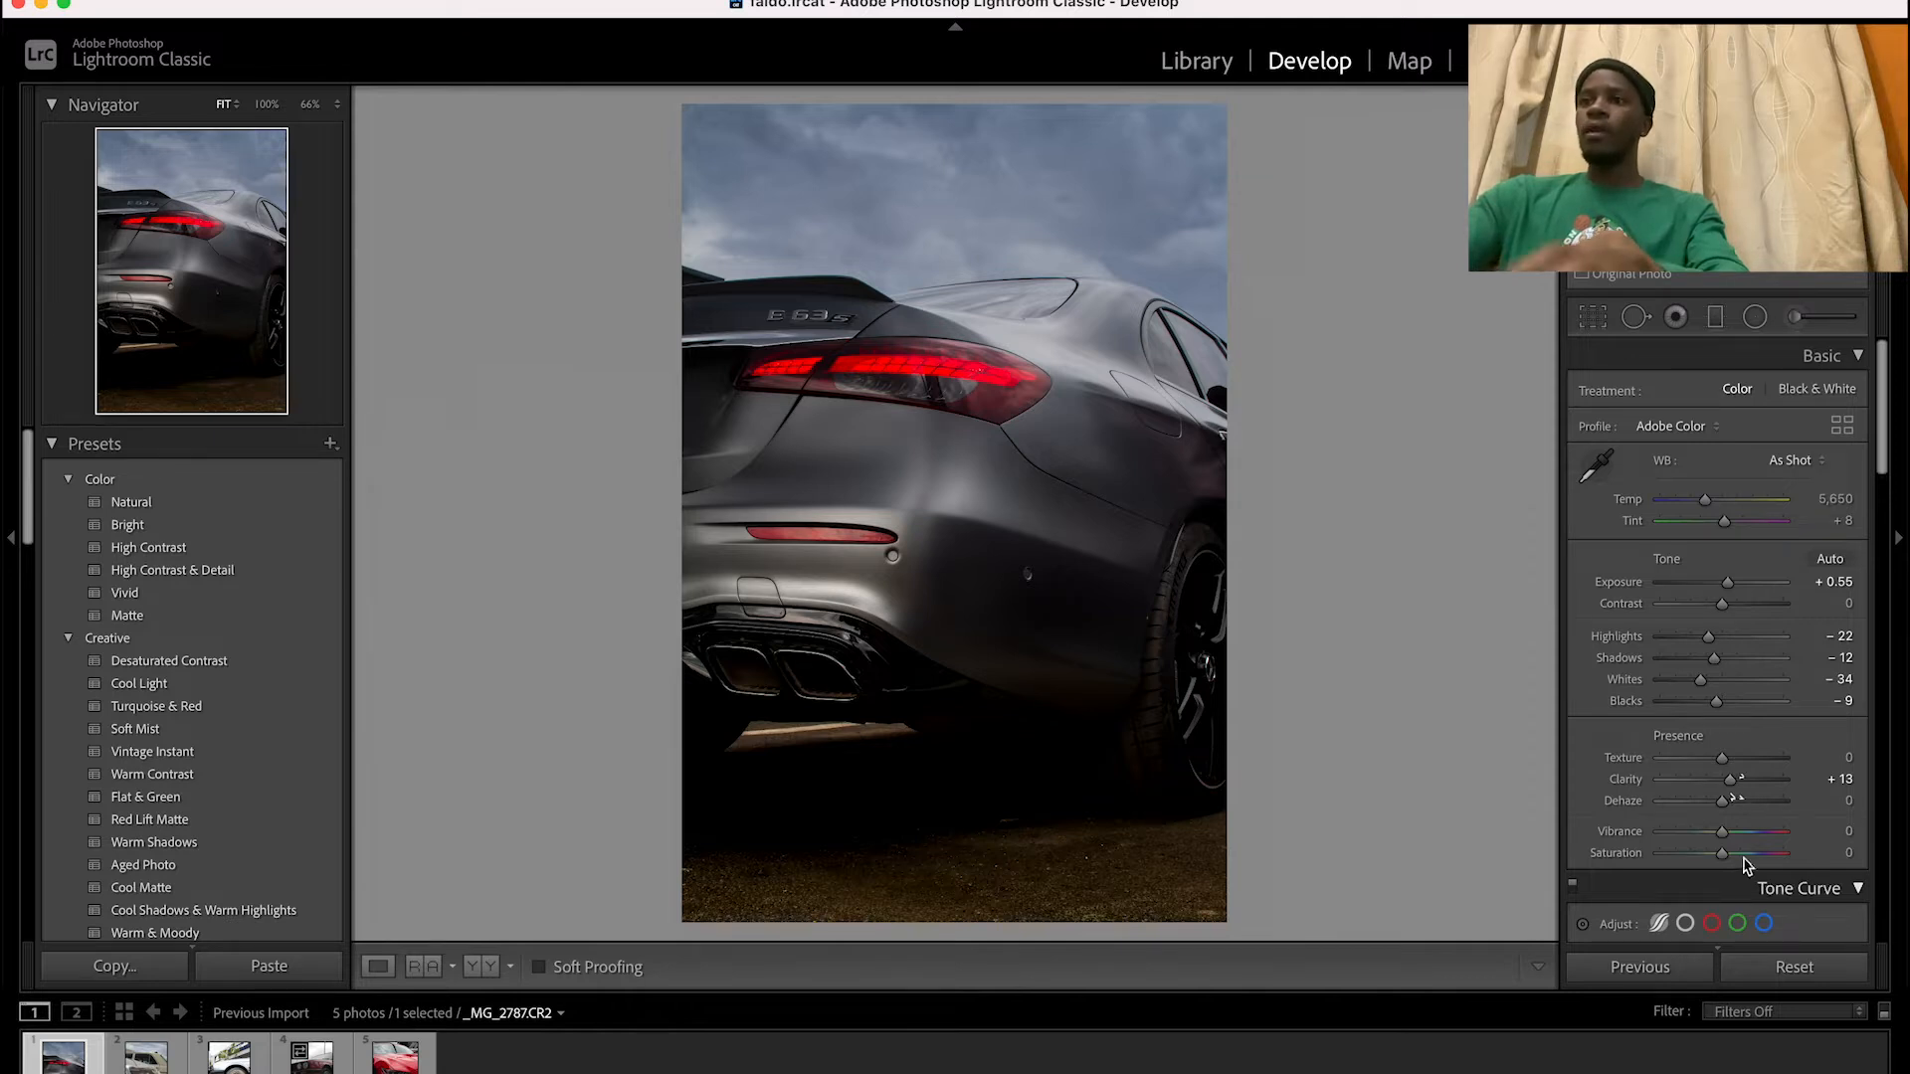
# Set the tone curve's highlights region to +3 and its lights region to -8, checking detail around the taillight
pyautogui.scroll(-5, 1732, 793)
pyautogui.scroll(-2, 1749, 804)
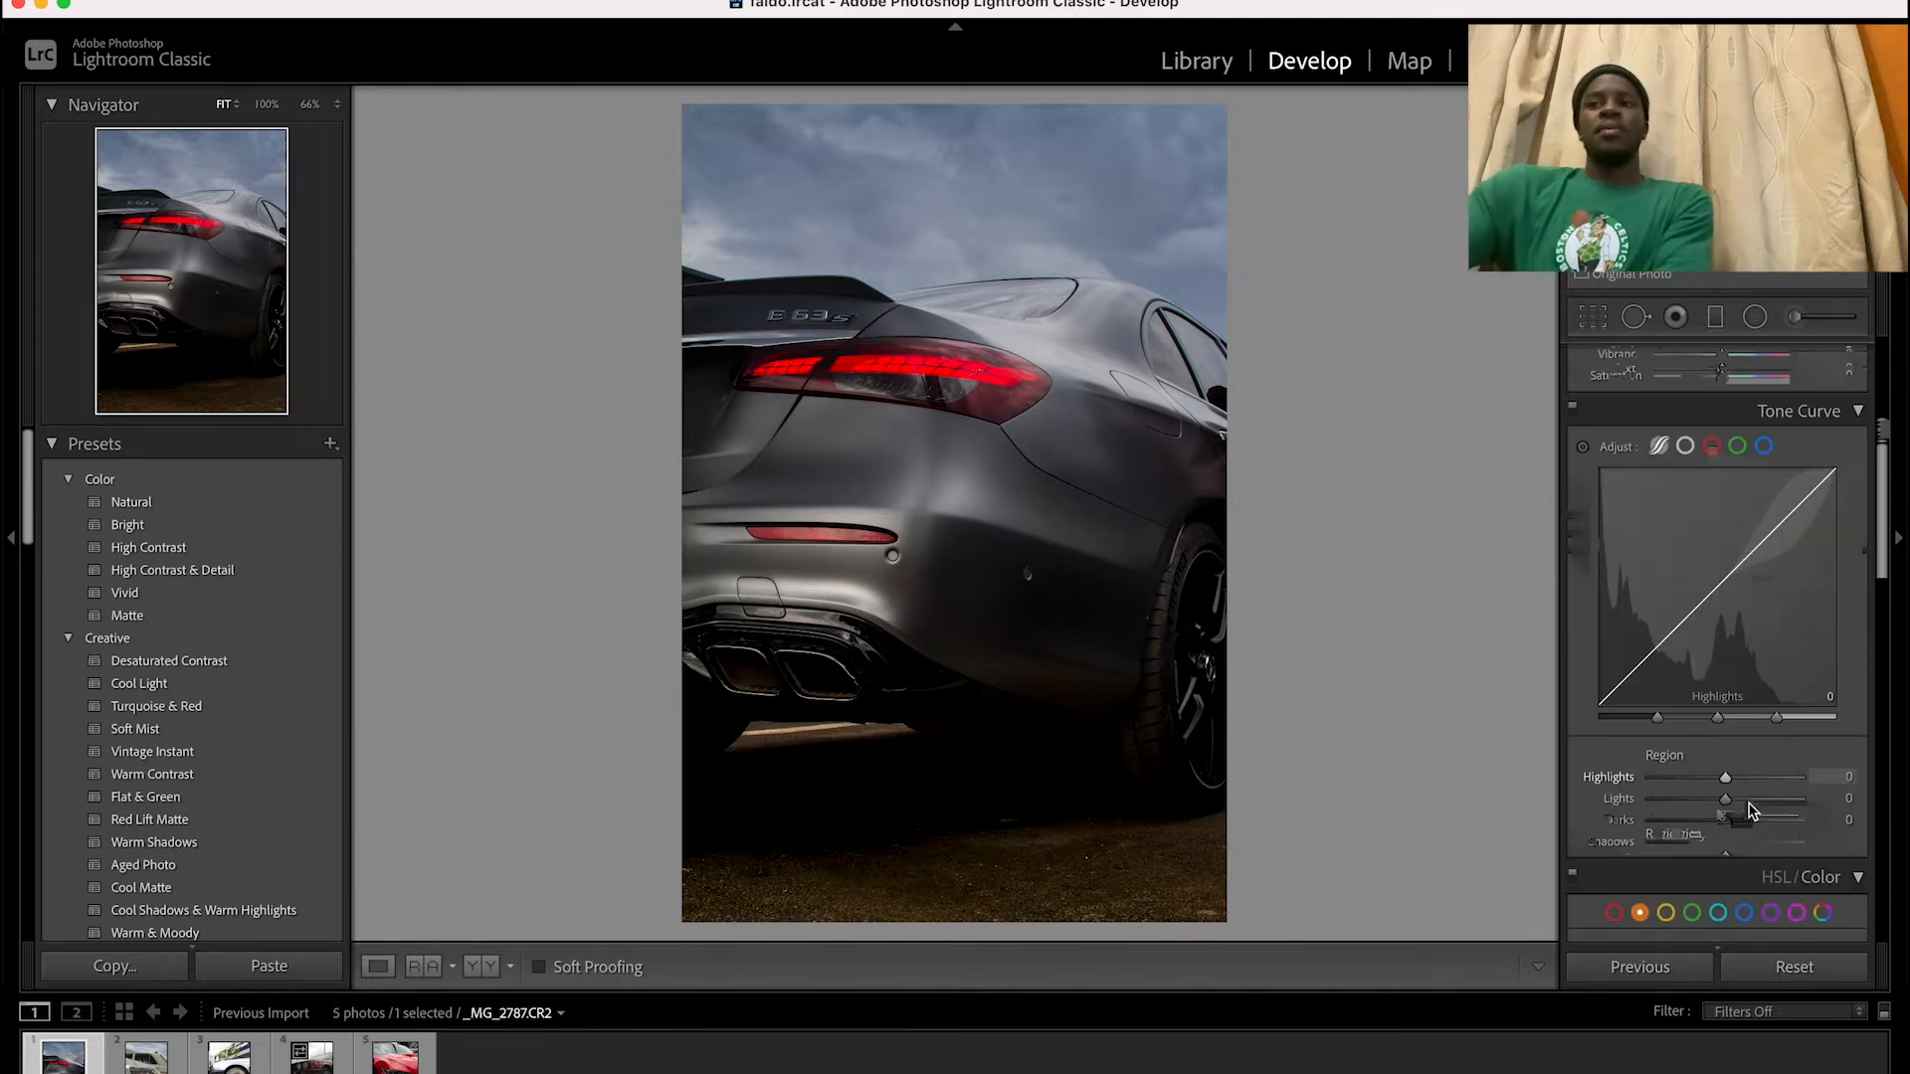
pyautogui.scroll(1, 1753, 811)
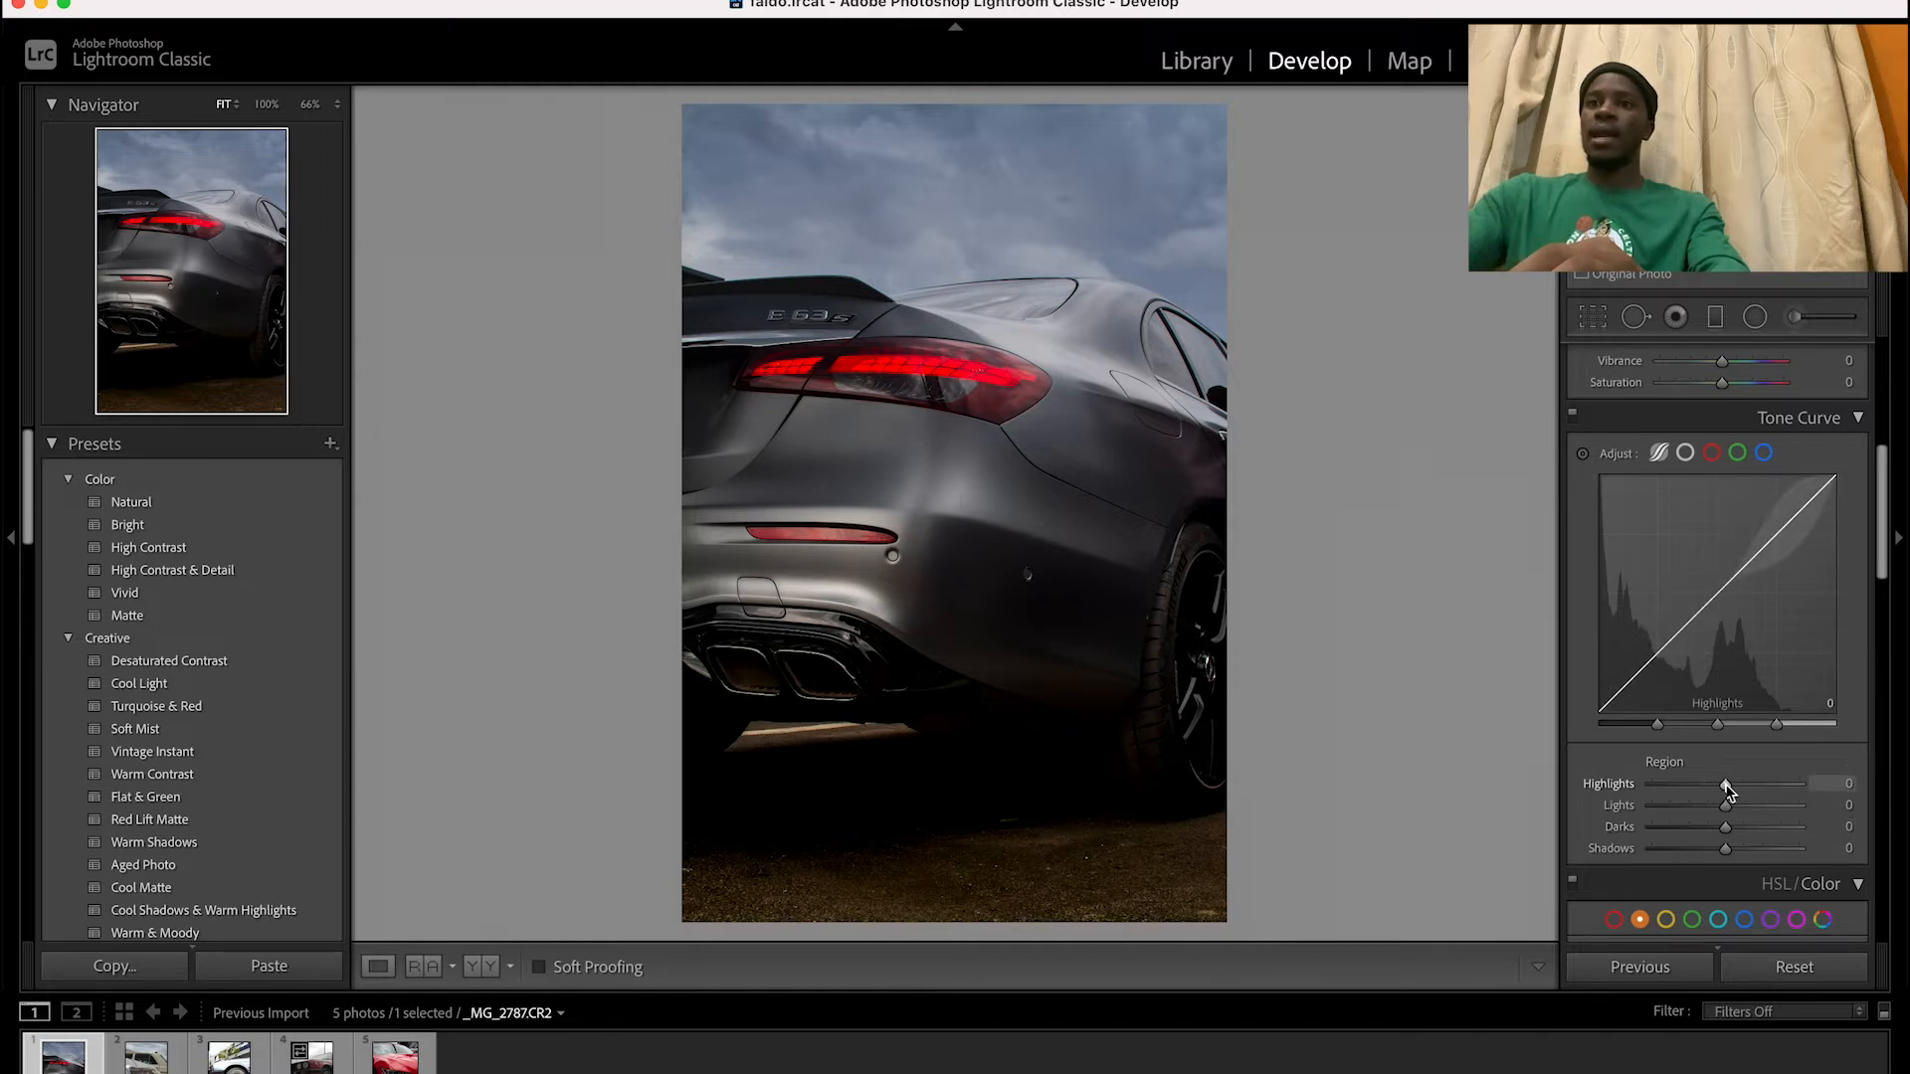
pyautogui.moveTo(1726, 786); pyautogui.dragTo(1721, 783)
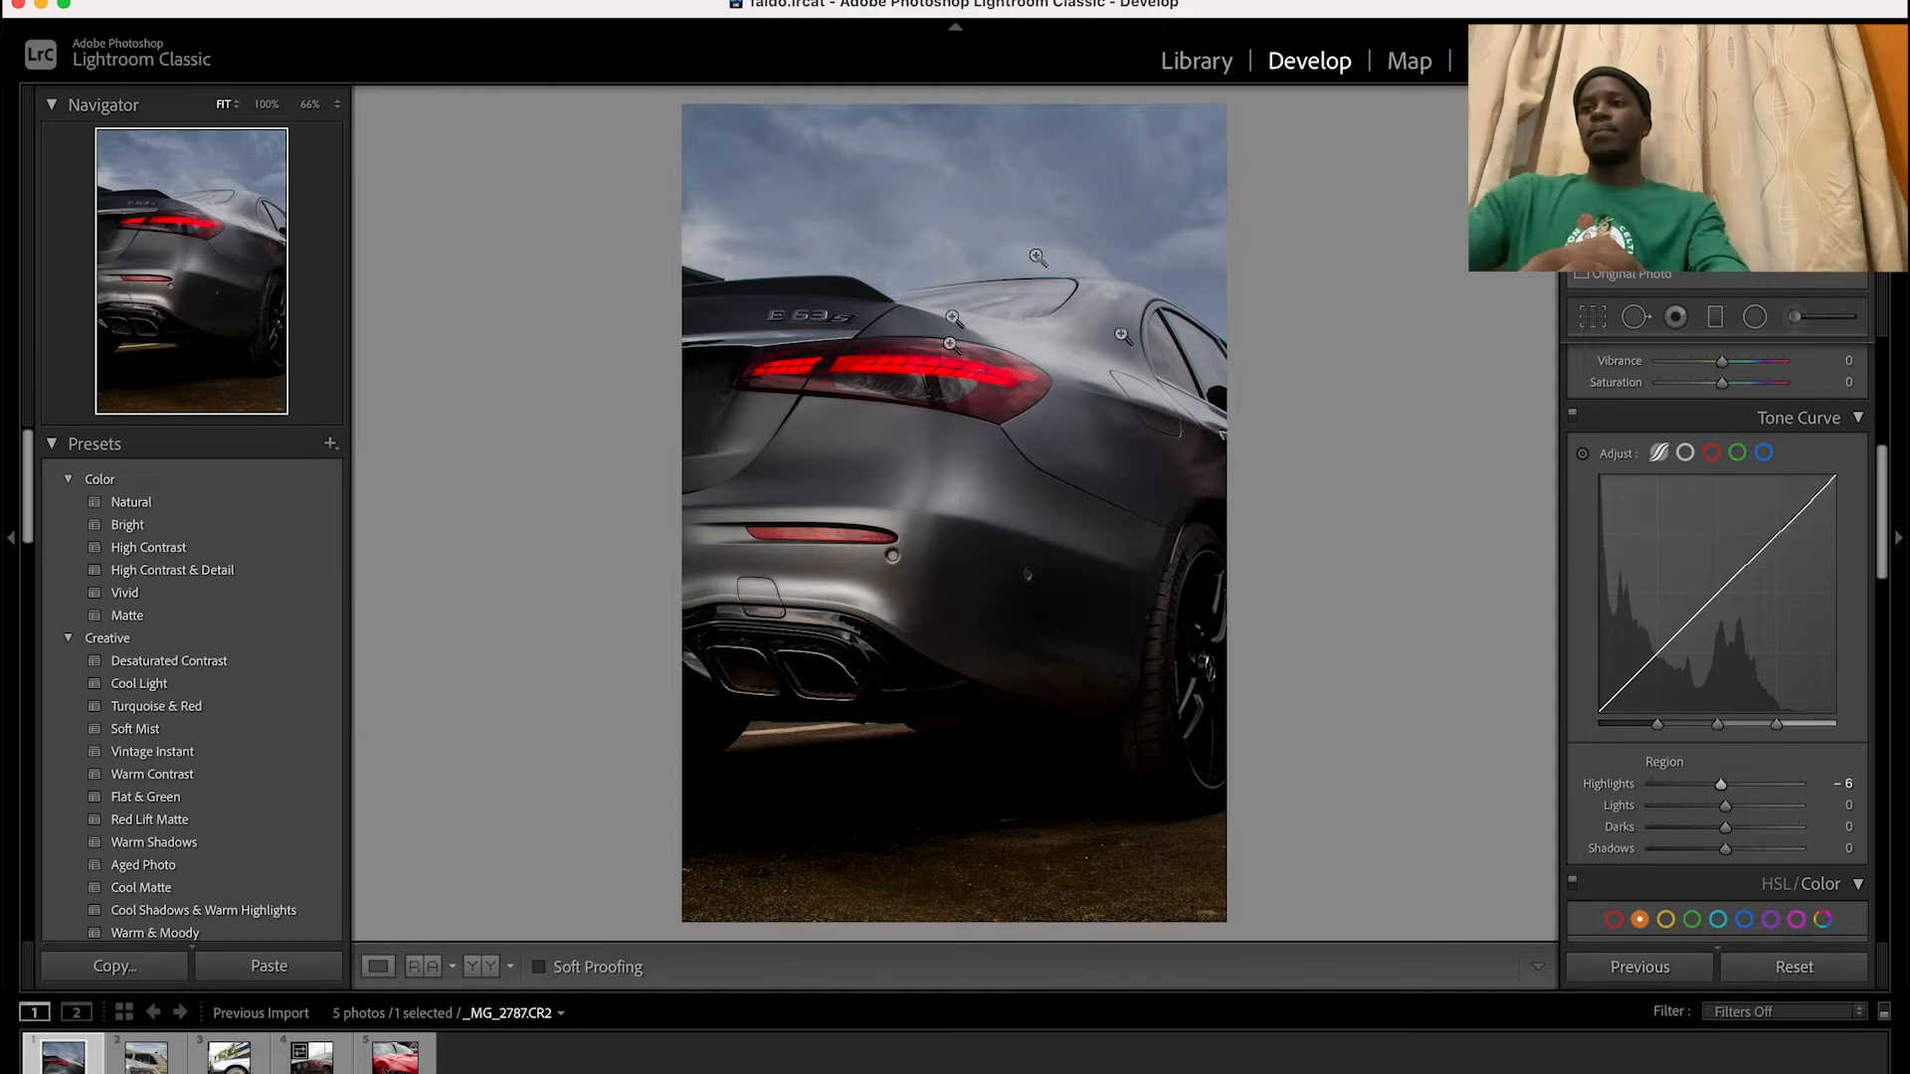
pyautogui.click(1047, 360)
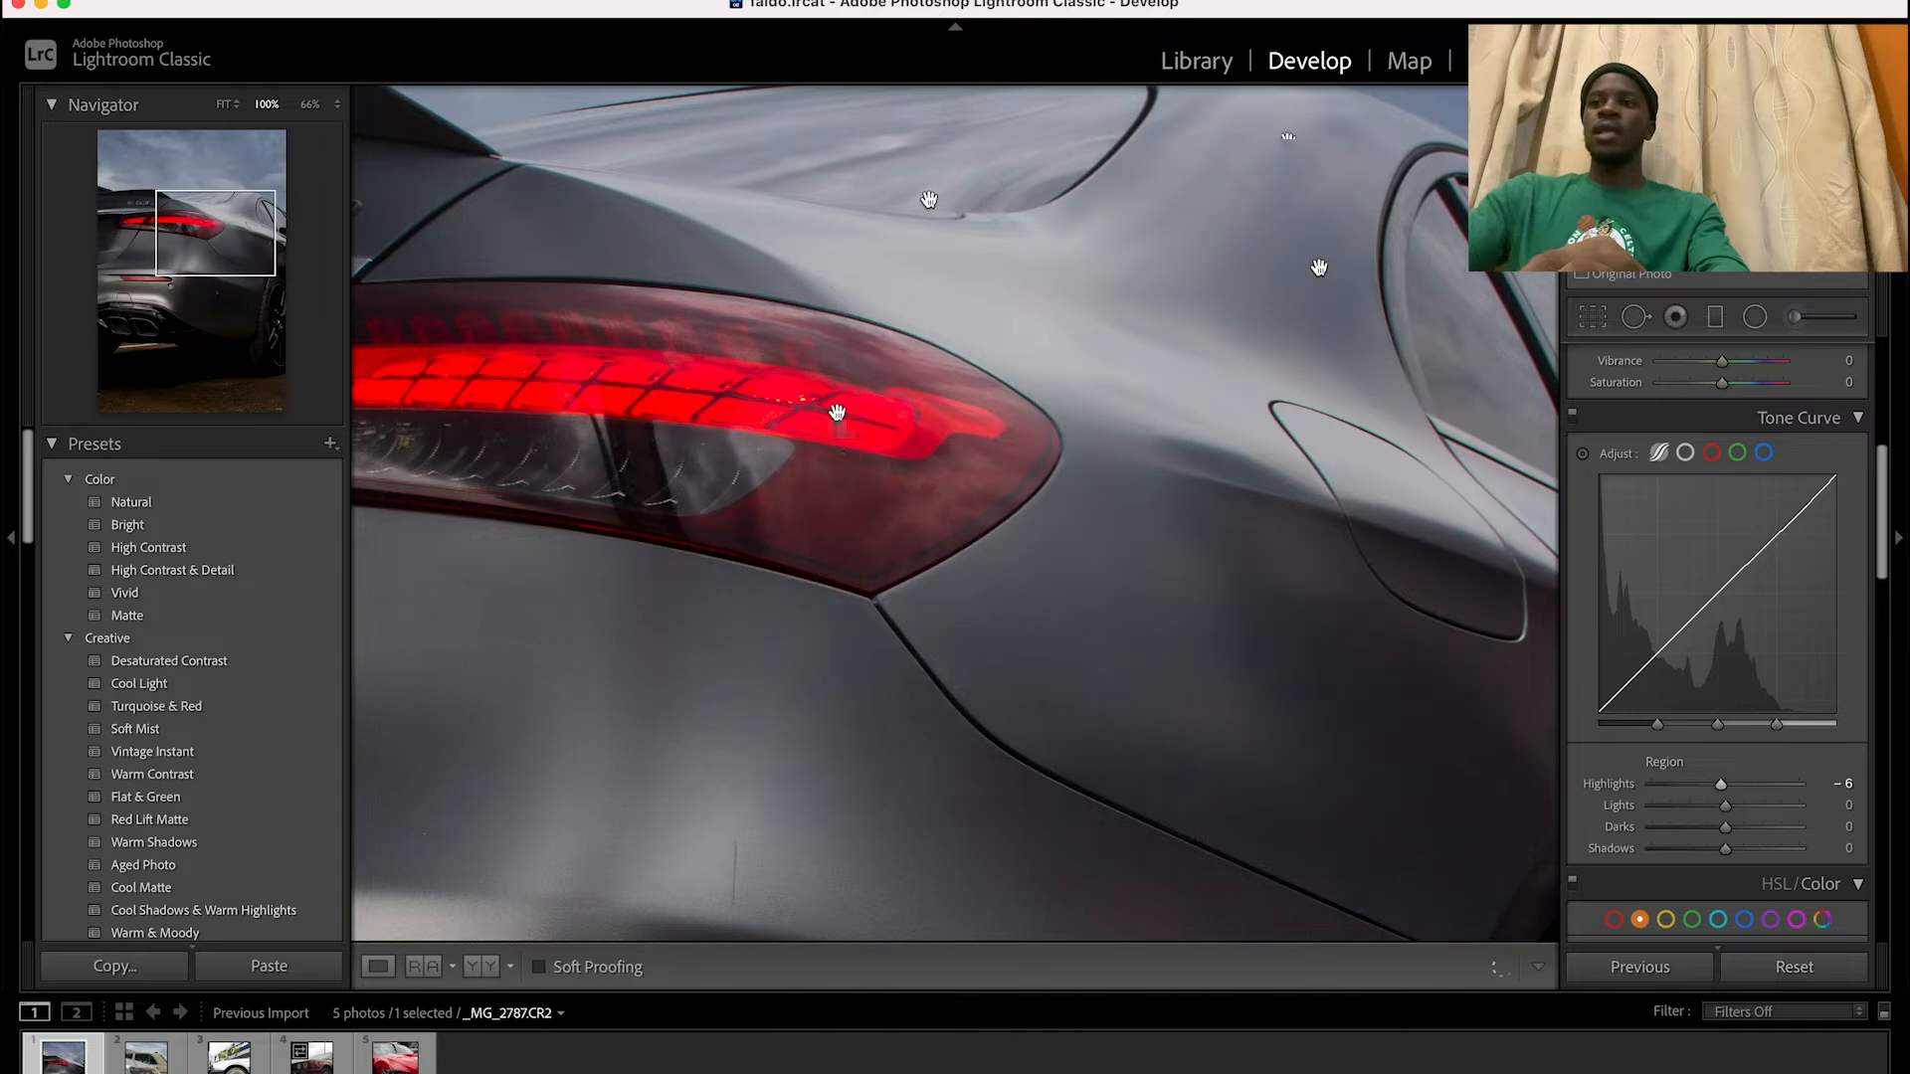
pyautogui.click(1023, 398)
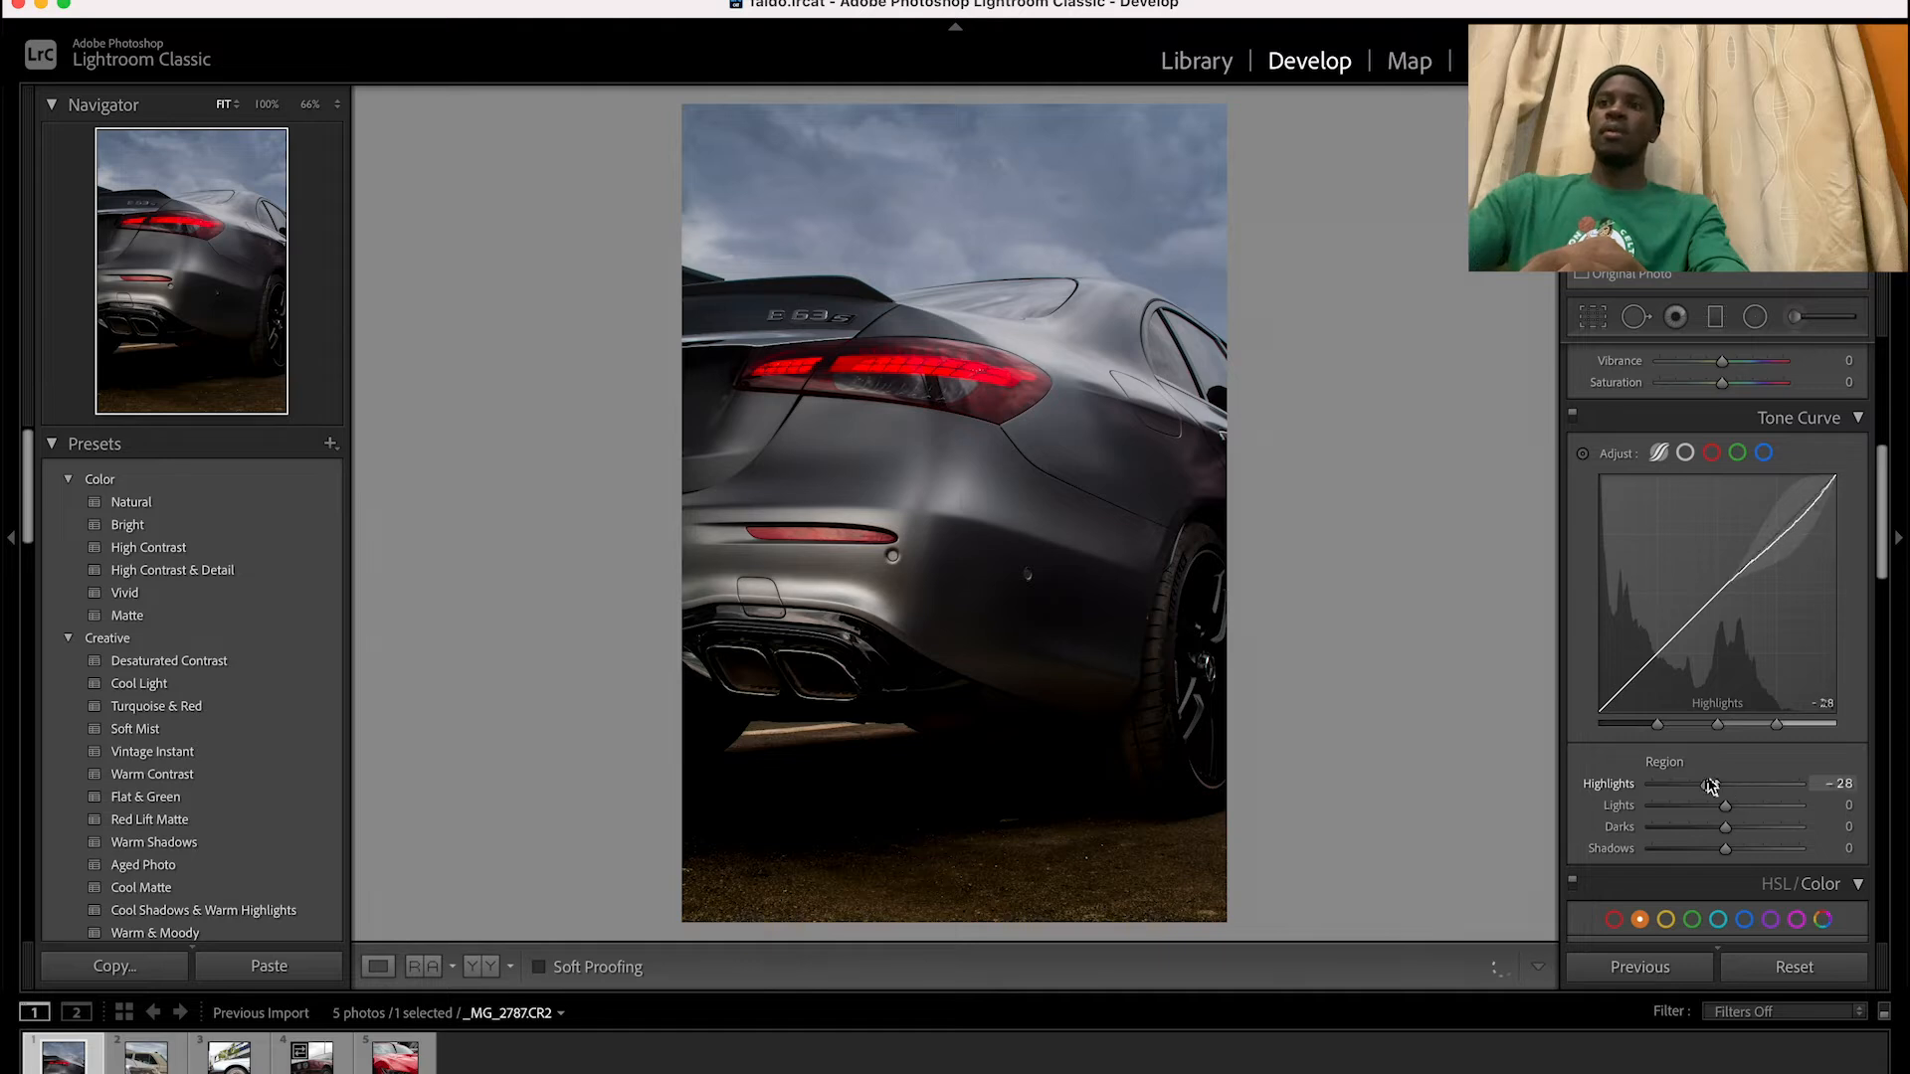
pyautogui.moveTo(1718, 780); pyautogui.dragTo(1728, 784)
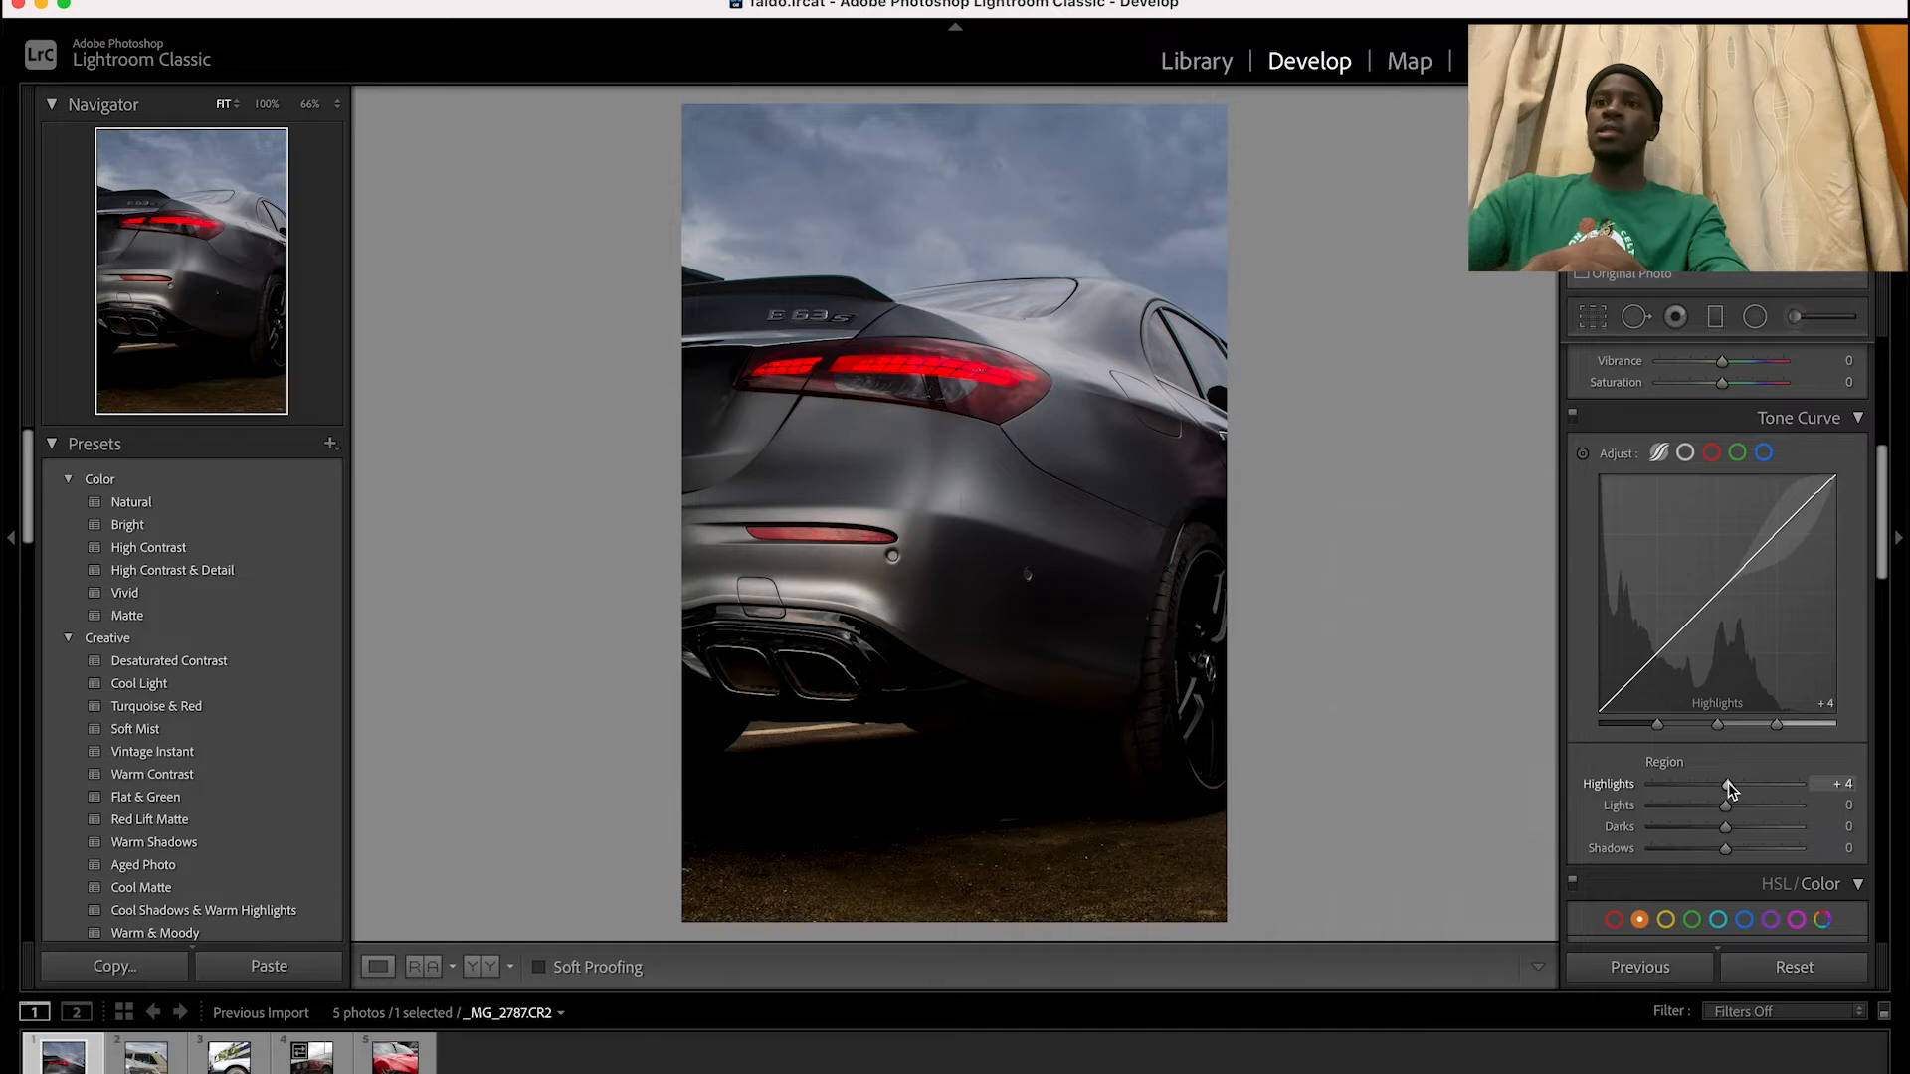
pyautogui.moveTo(1730, 786); pyautogui.dragTo(1727, 816)
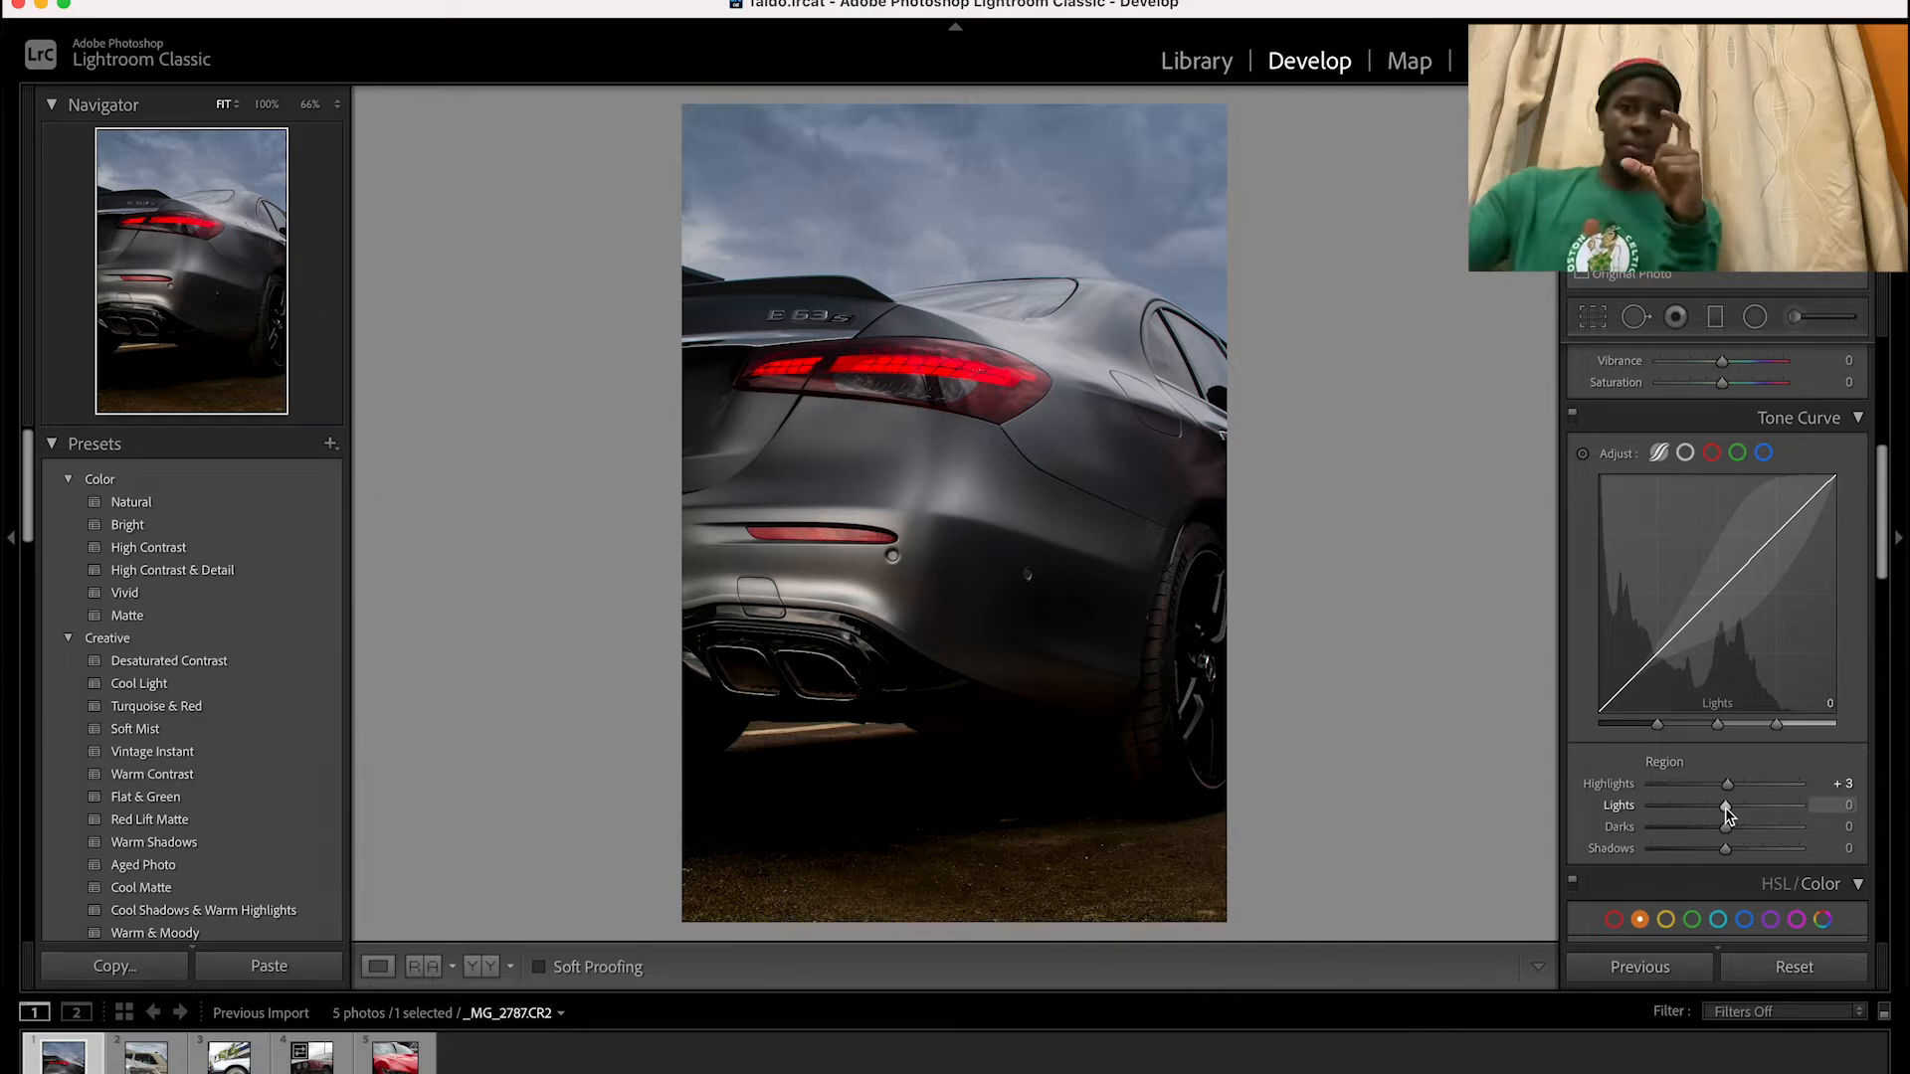
pyautogui.moveTo(1727, 813); pyautogui.dragTo(1723, 815)
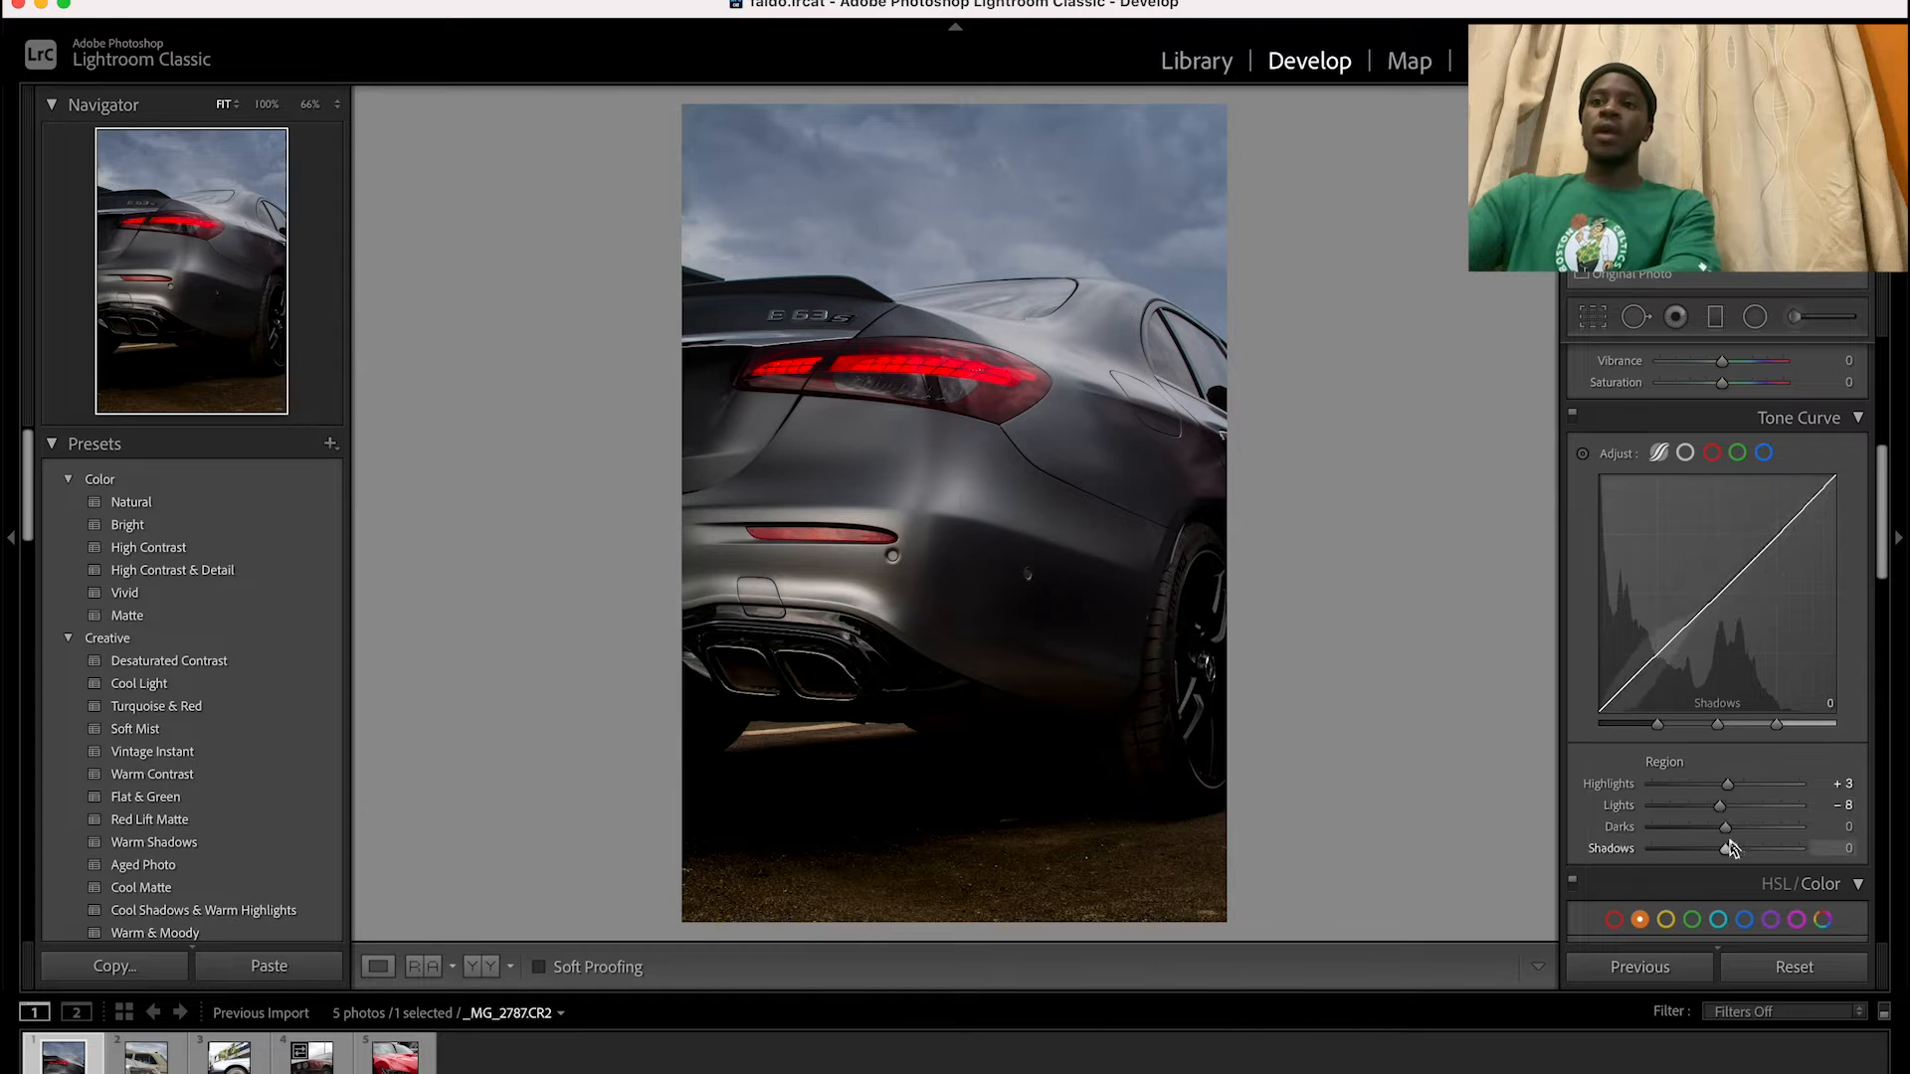
# Set the tone curve's darks region to +5, checking the lower rear bumper at 100%
pyautogui.moveTo(1726, 829); pyautogui.dragTo(1741, 832)
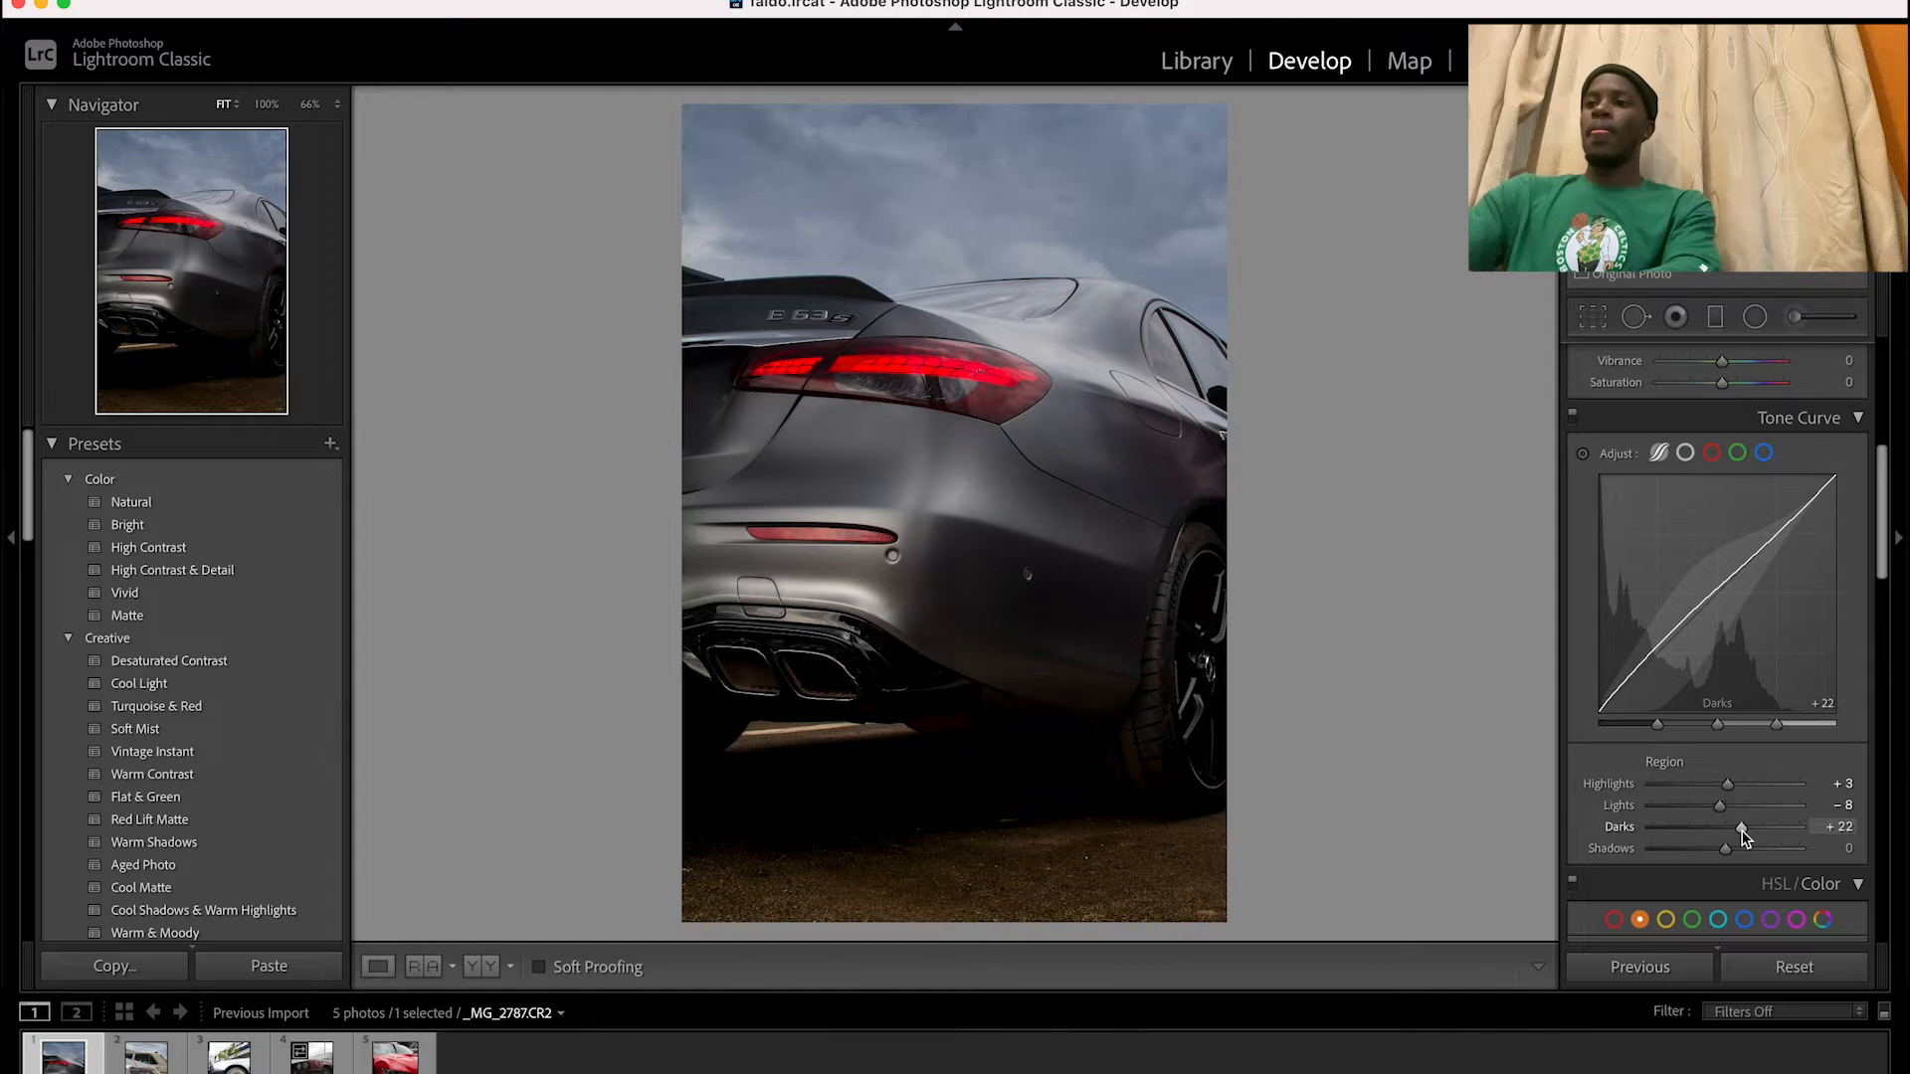
pyautogui.click(1008, 714)
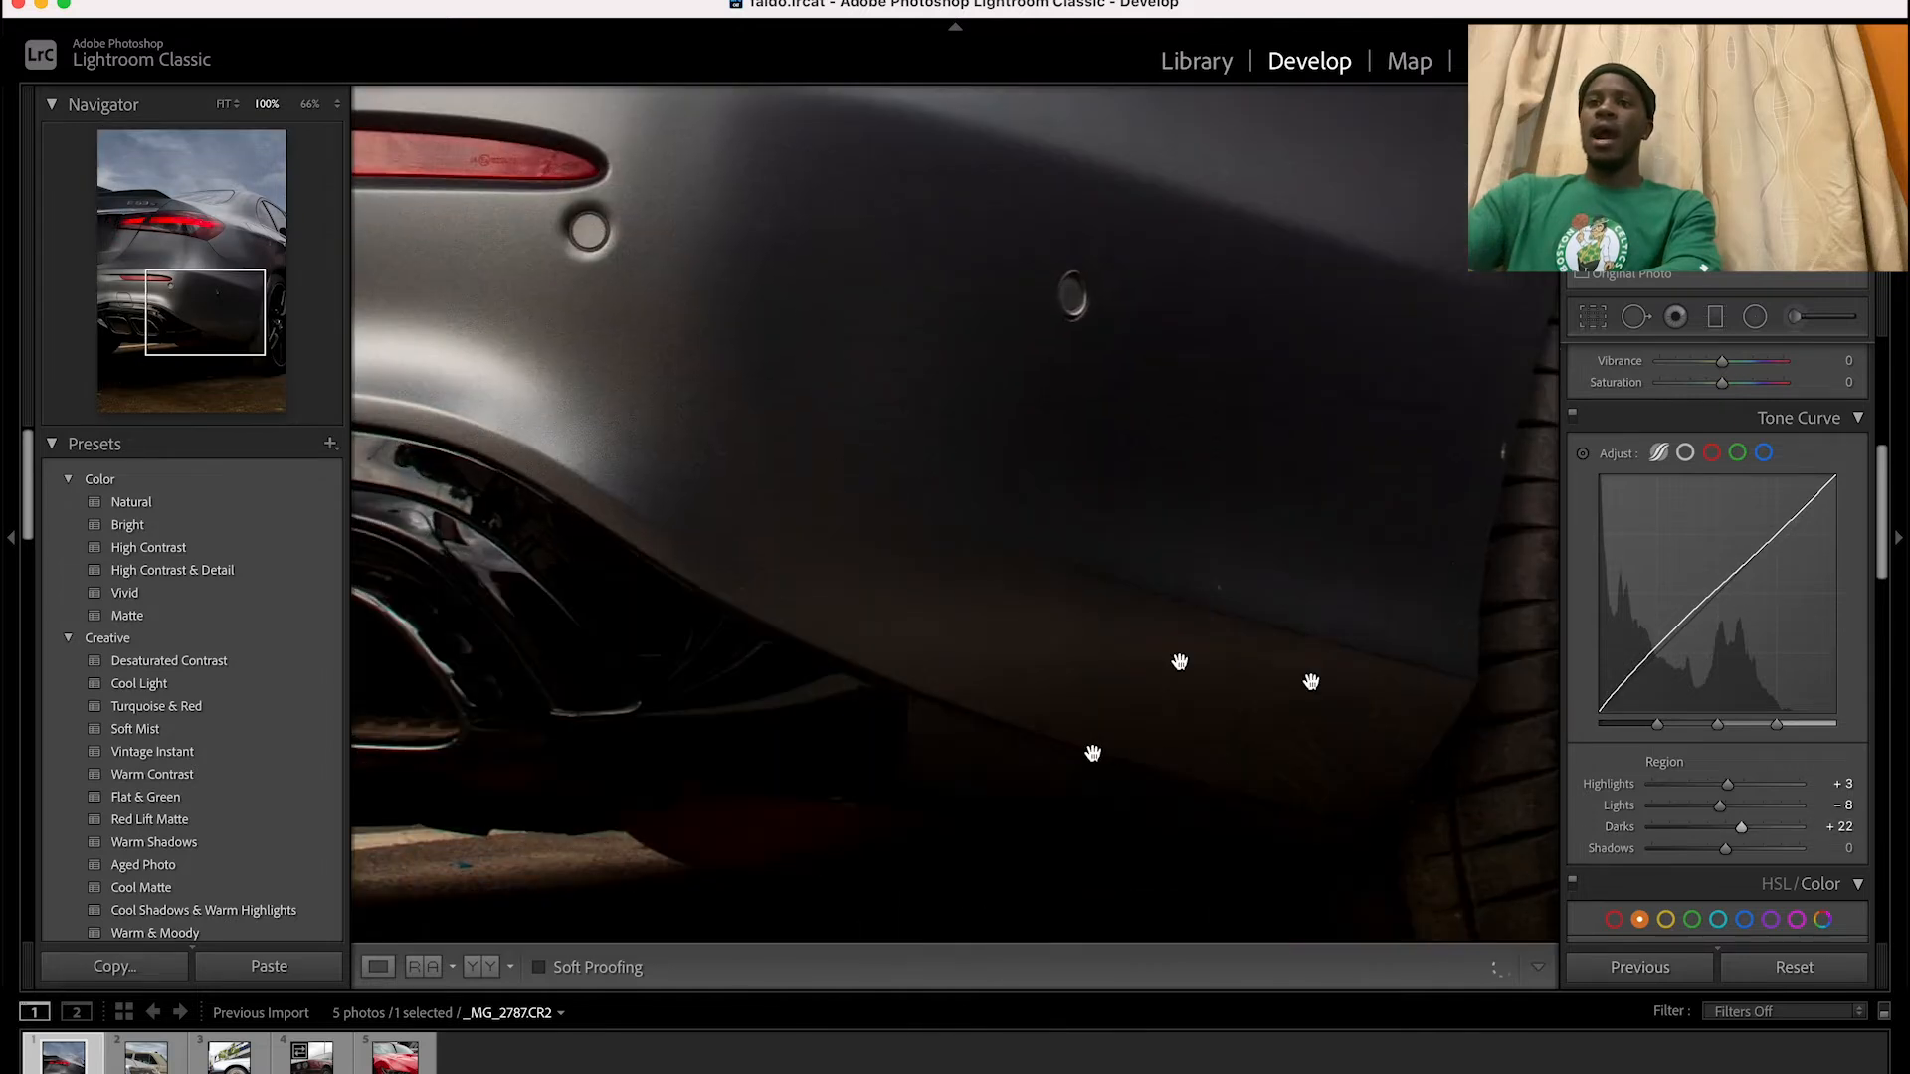
pyautogui.click(1066, 734)
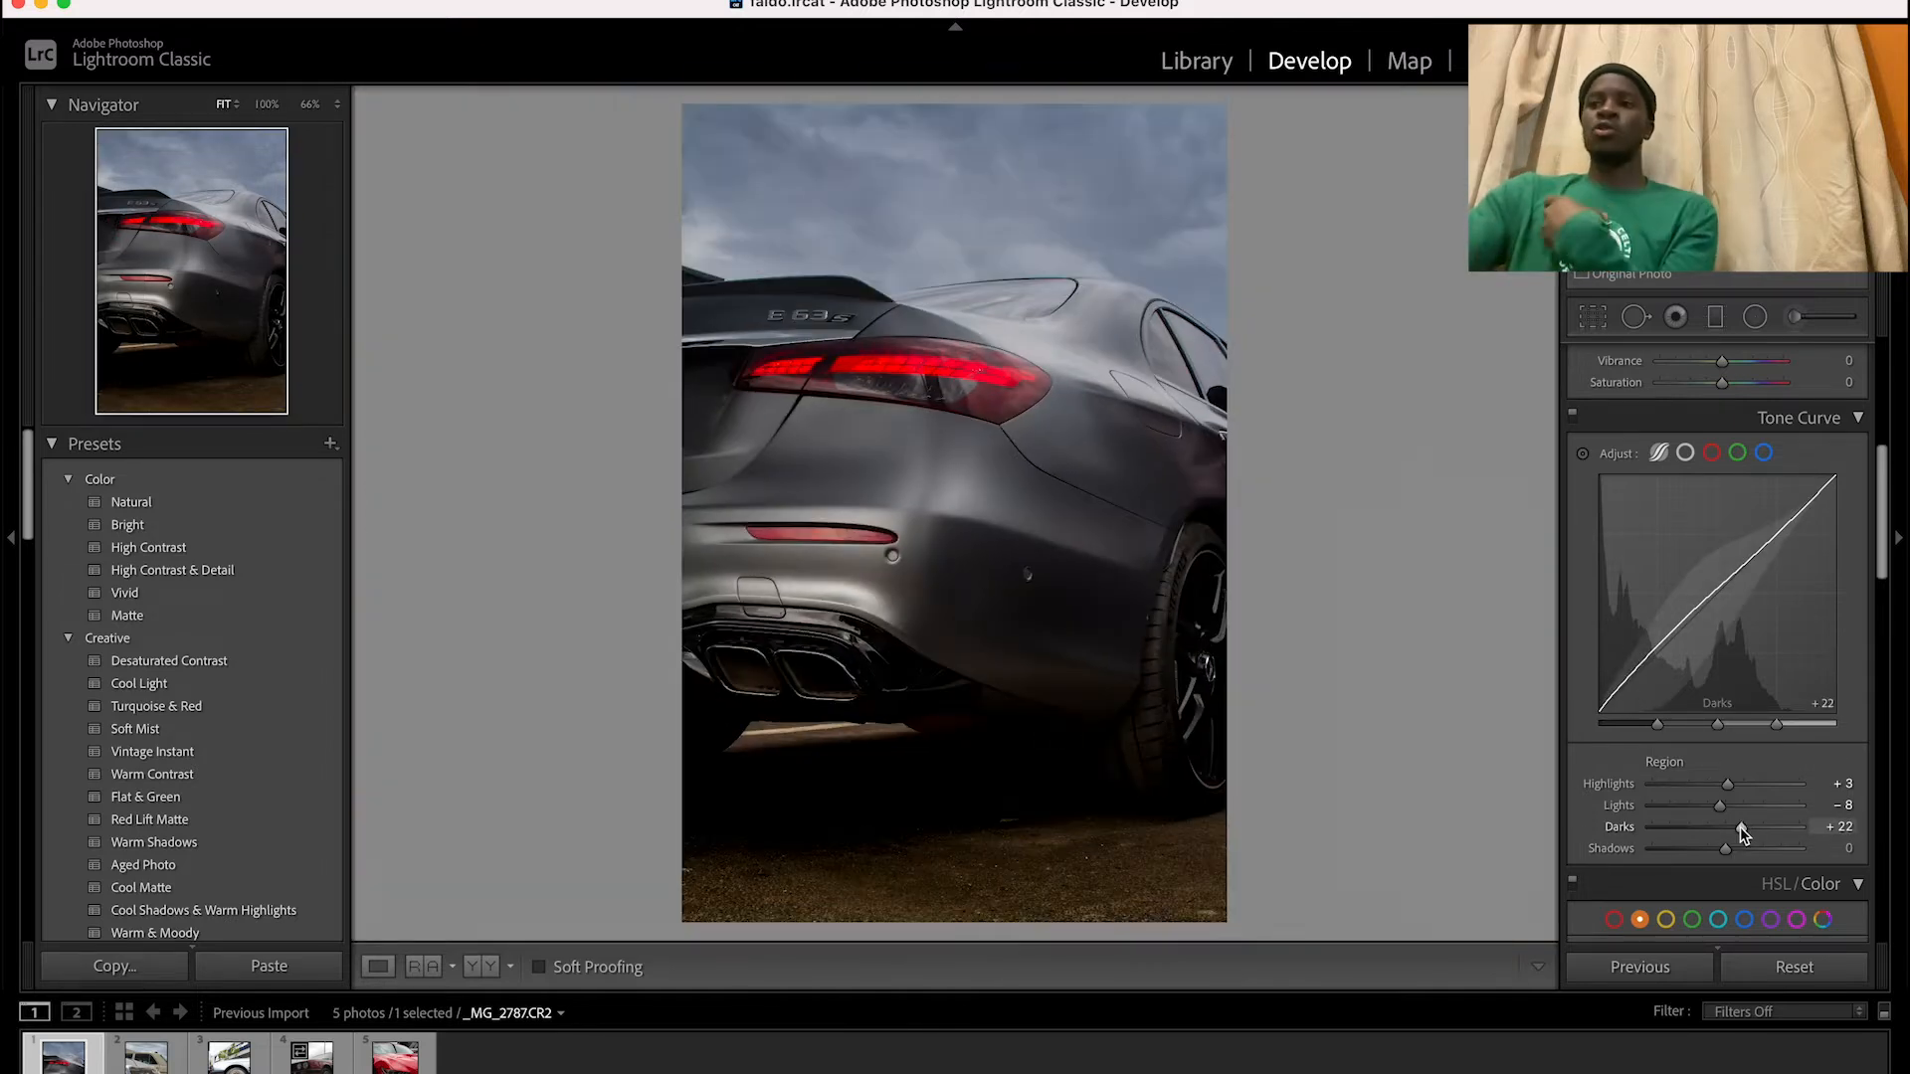
pyautogui.moveTo(1741, 834); pyautogui.dragTo(1730, 834)
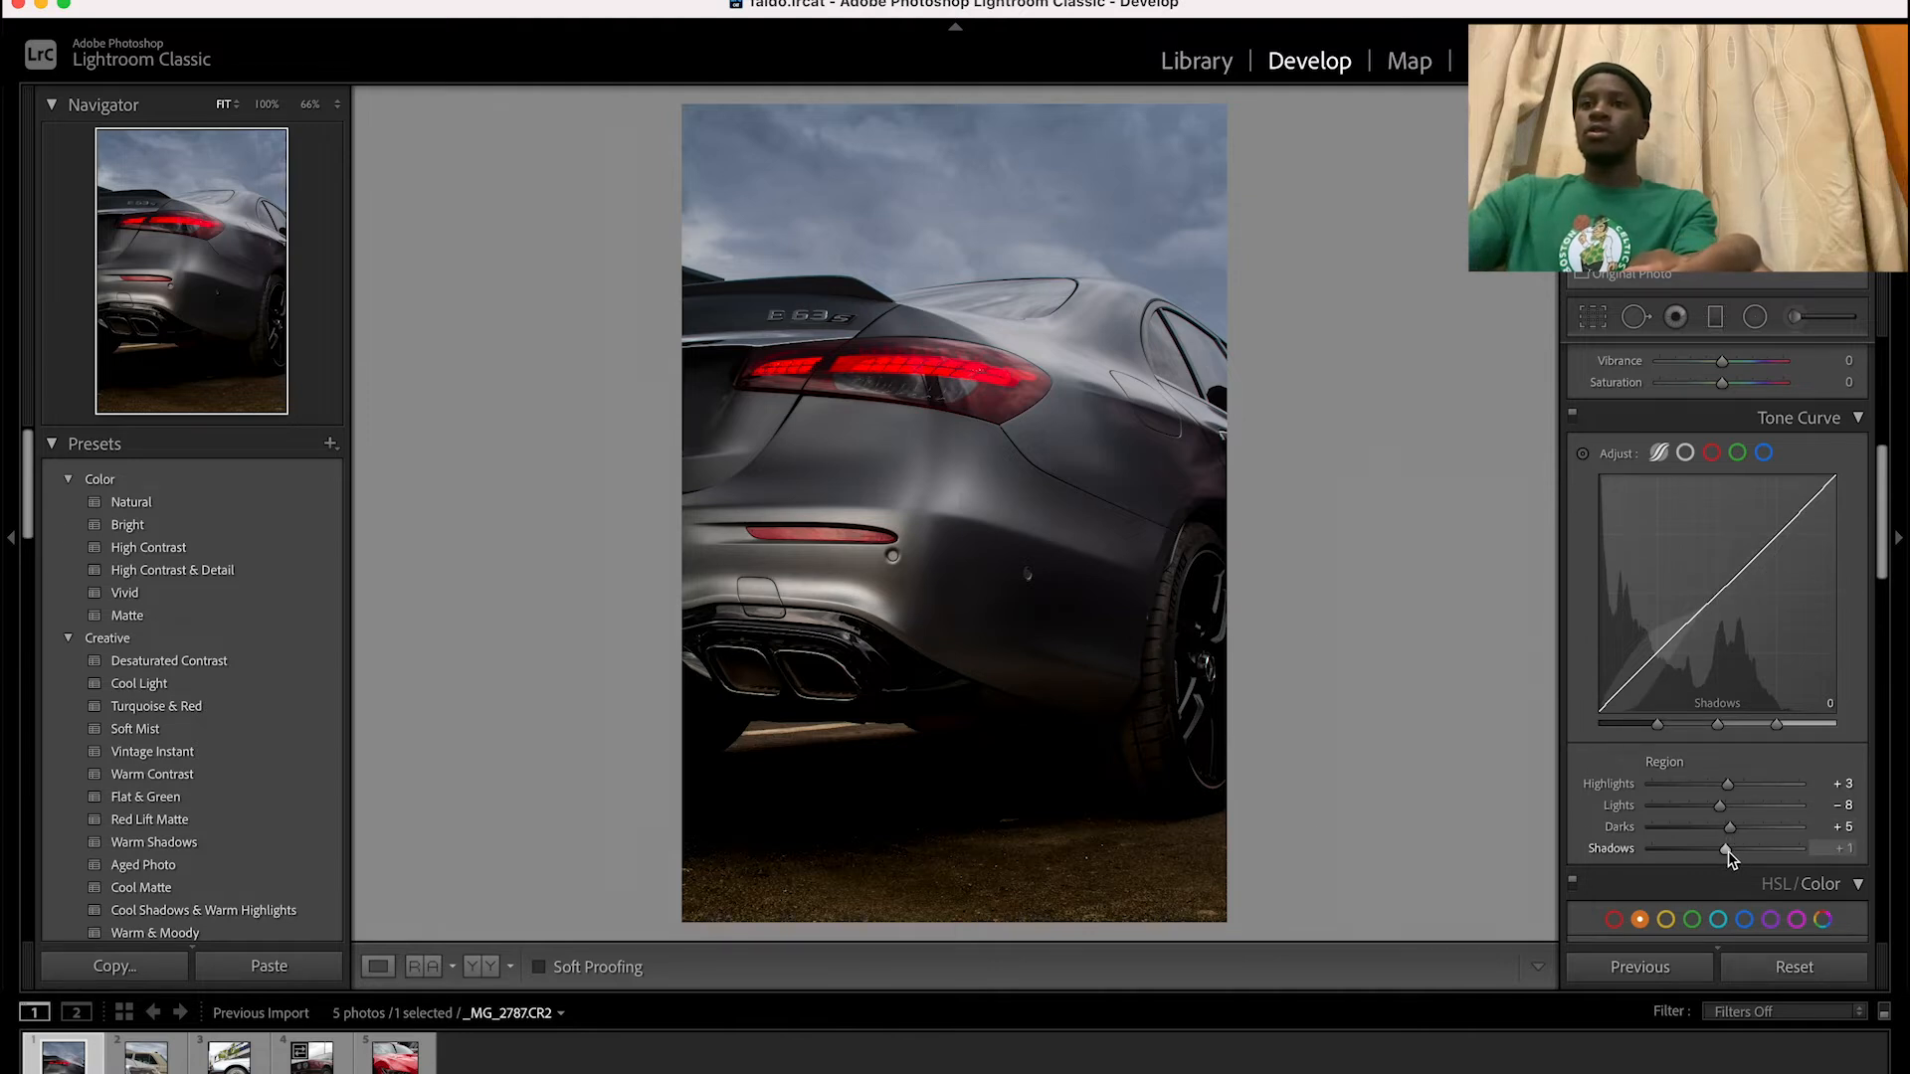
# Set the tone curve's shadows region to +28, checking the bumper and reflector up close
pyautogui.moveTo(1728, 852); pyautogui.dragTo(1750, 853)
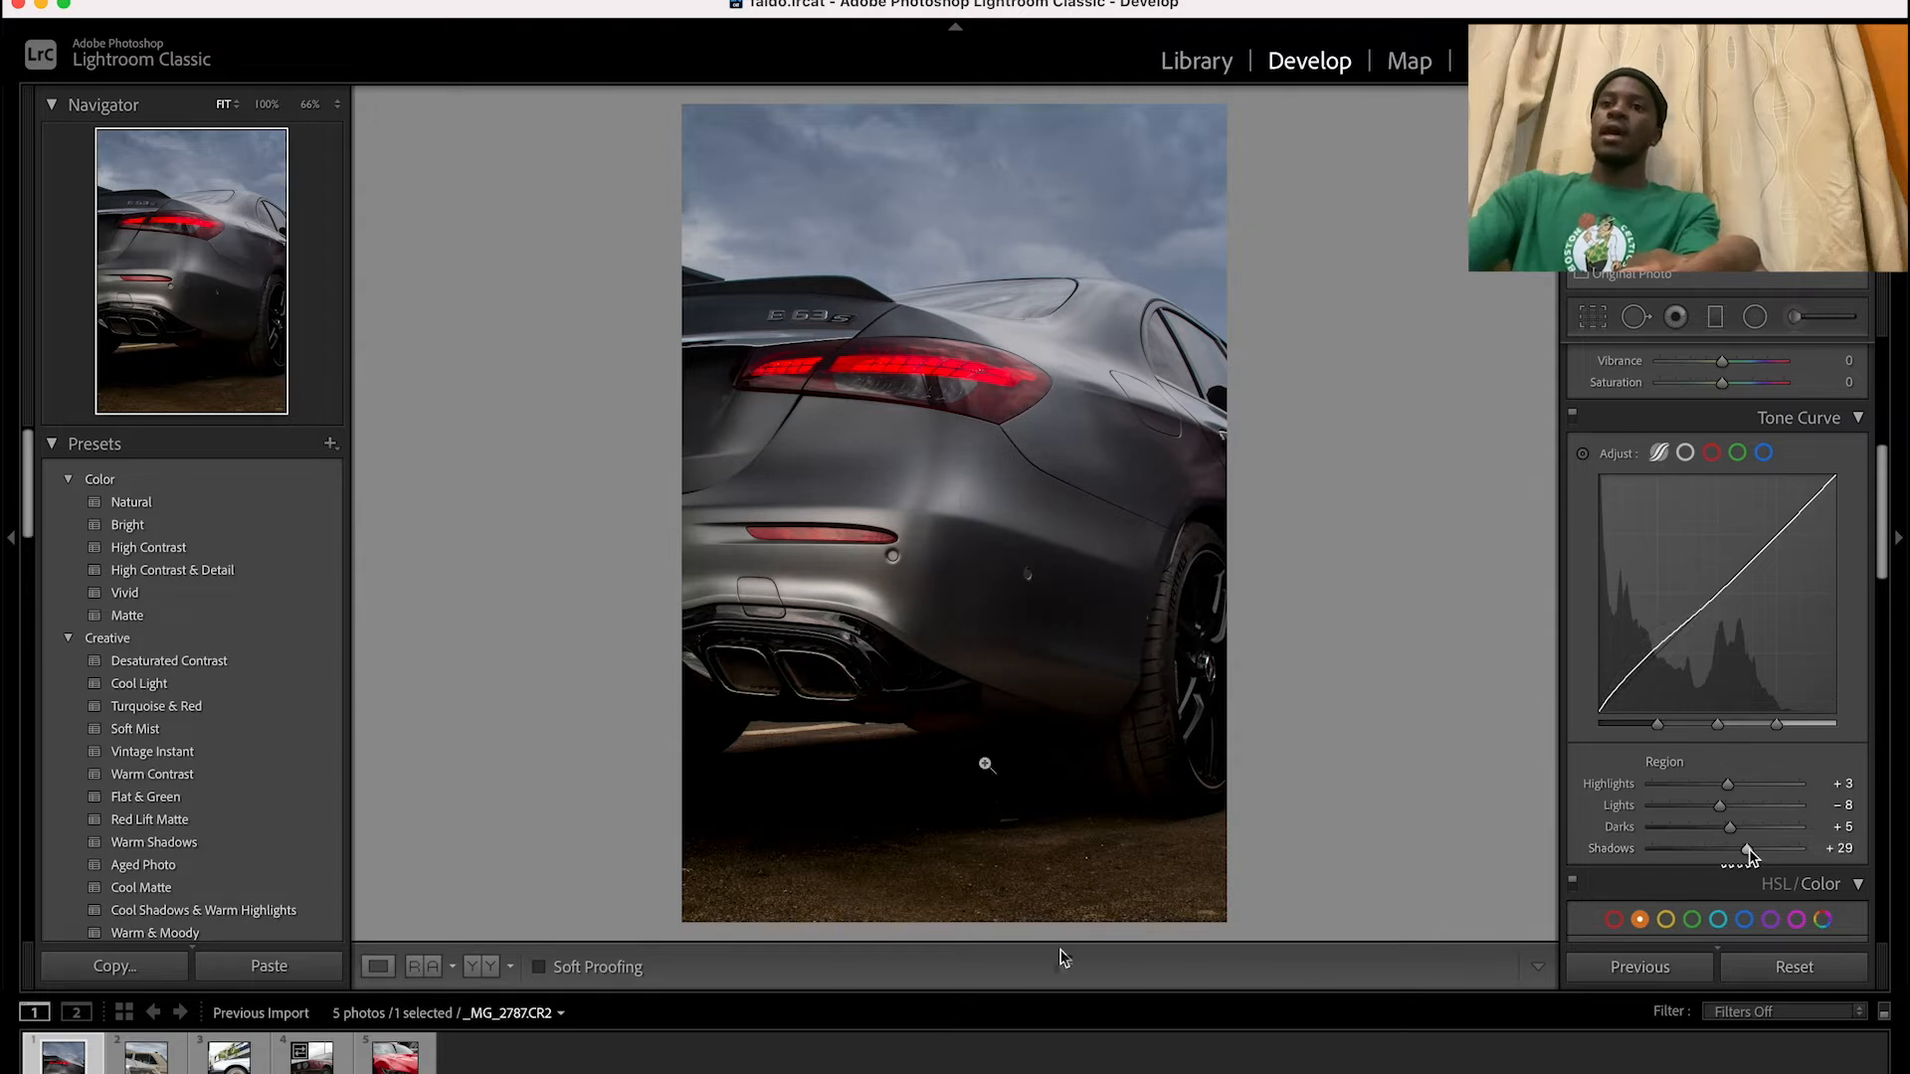
pyautogui.click(1172, 475)
pyautogui.click(1171, 476)
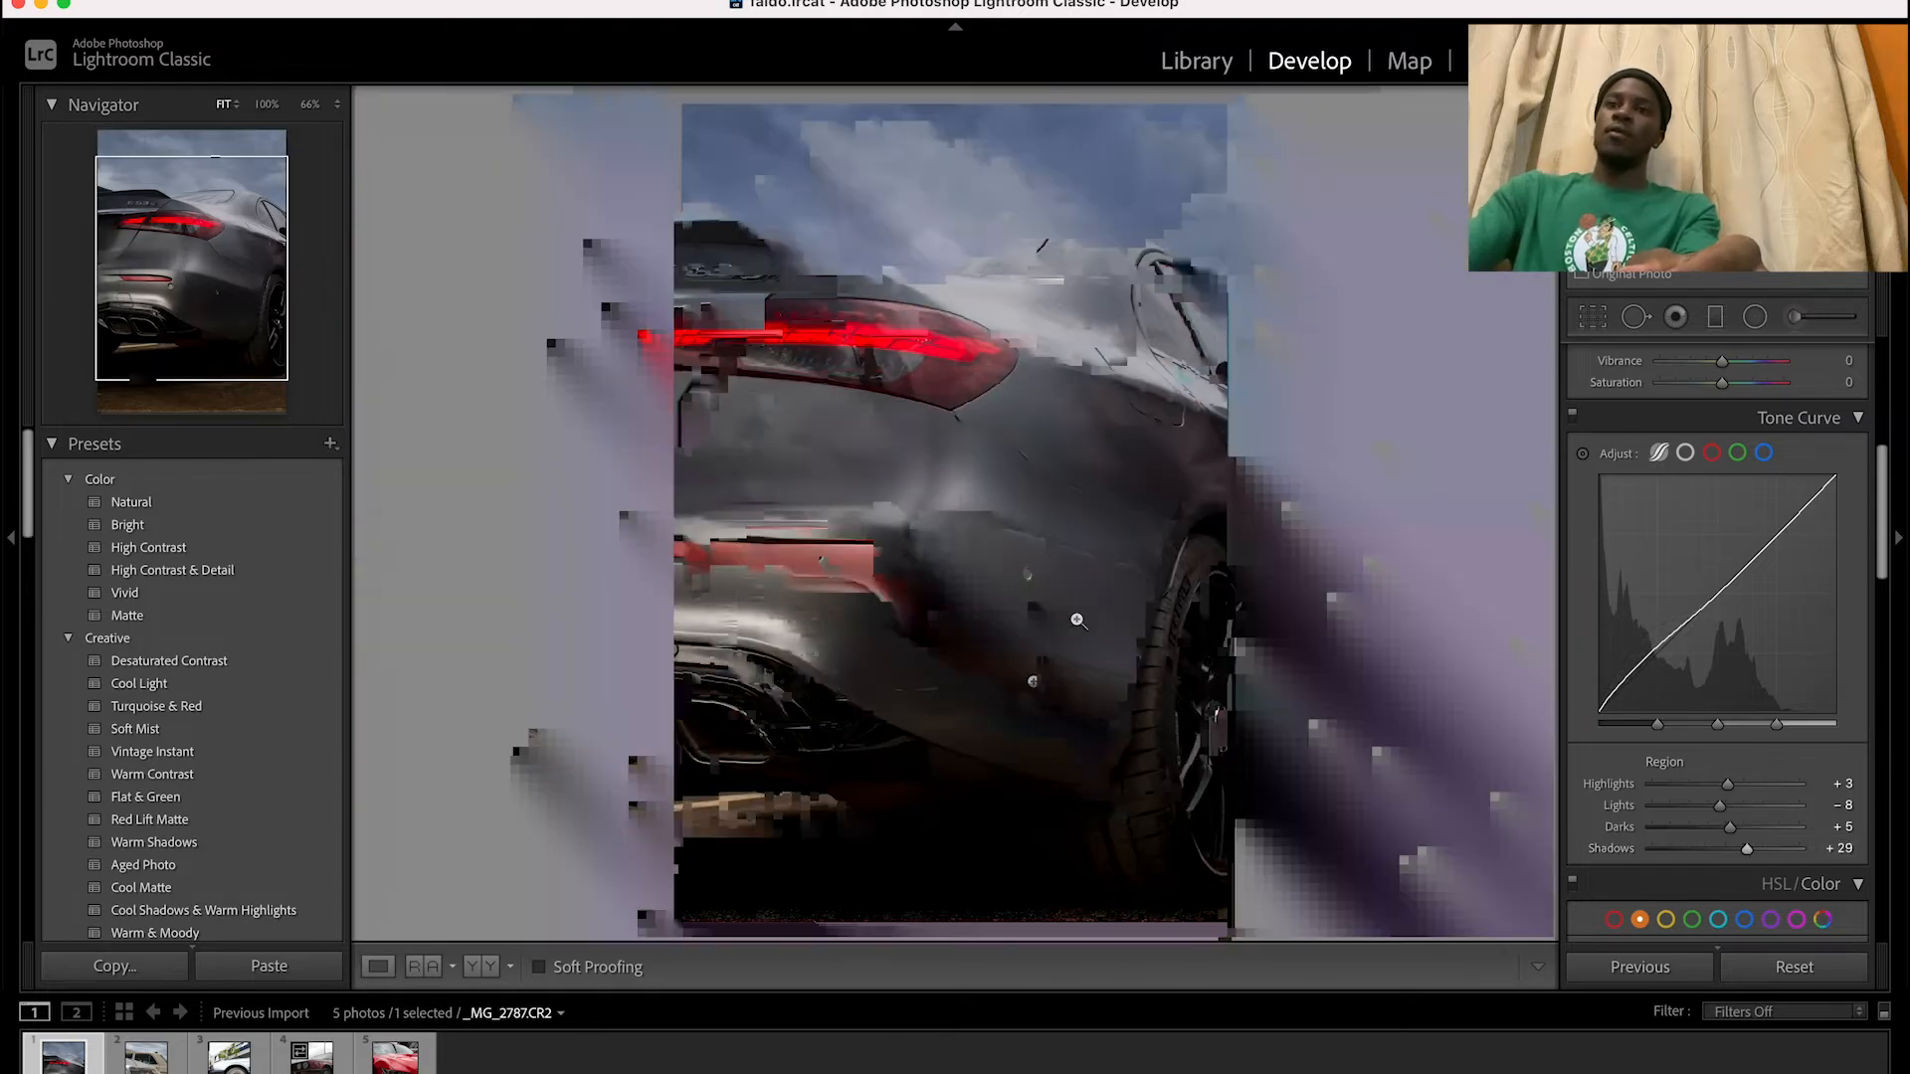
pyautogui.click(1024, 767)
pyautogui.click(851, 709)
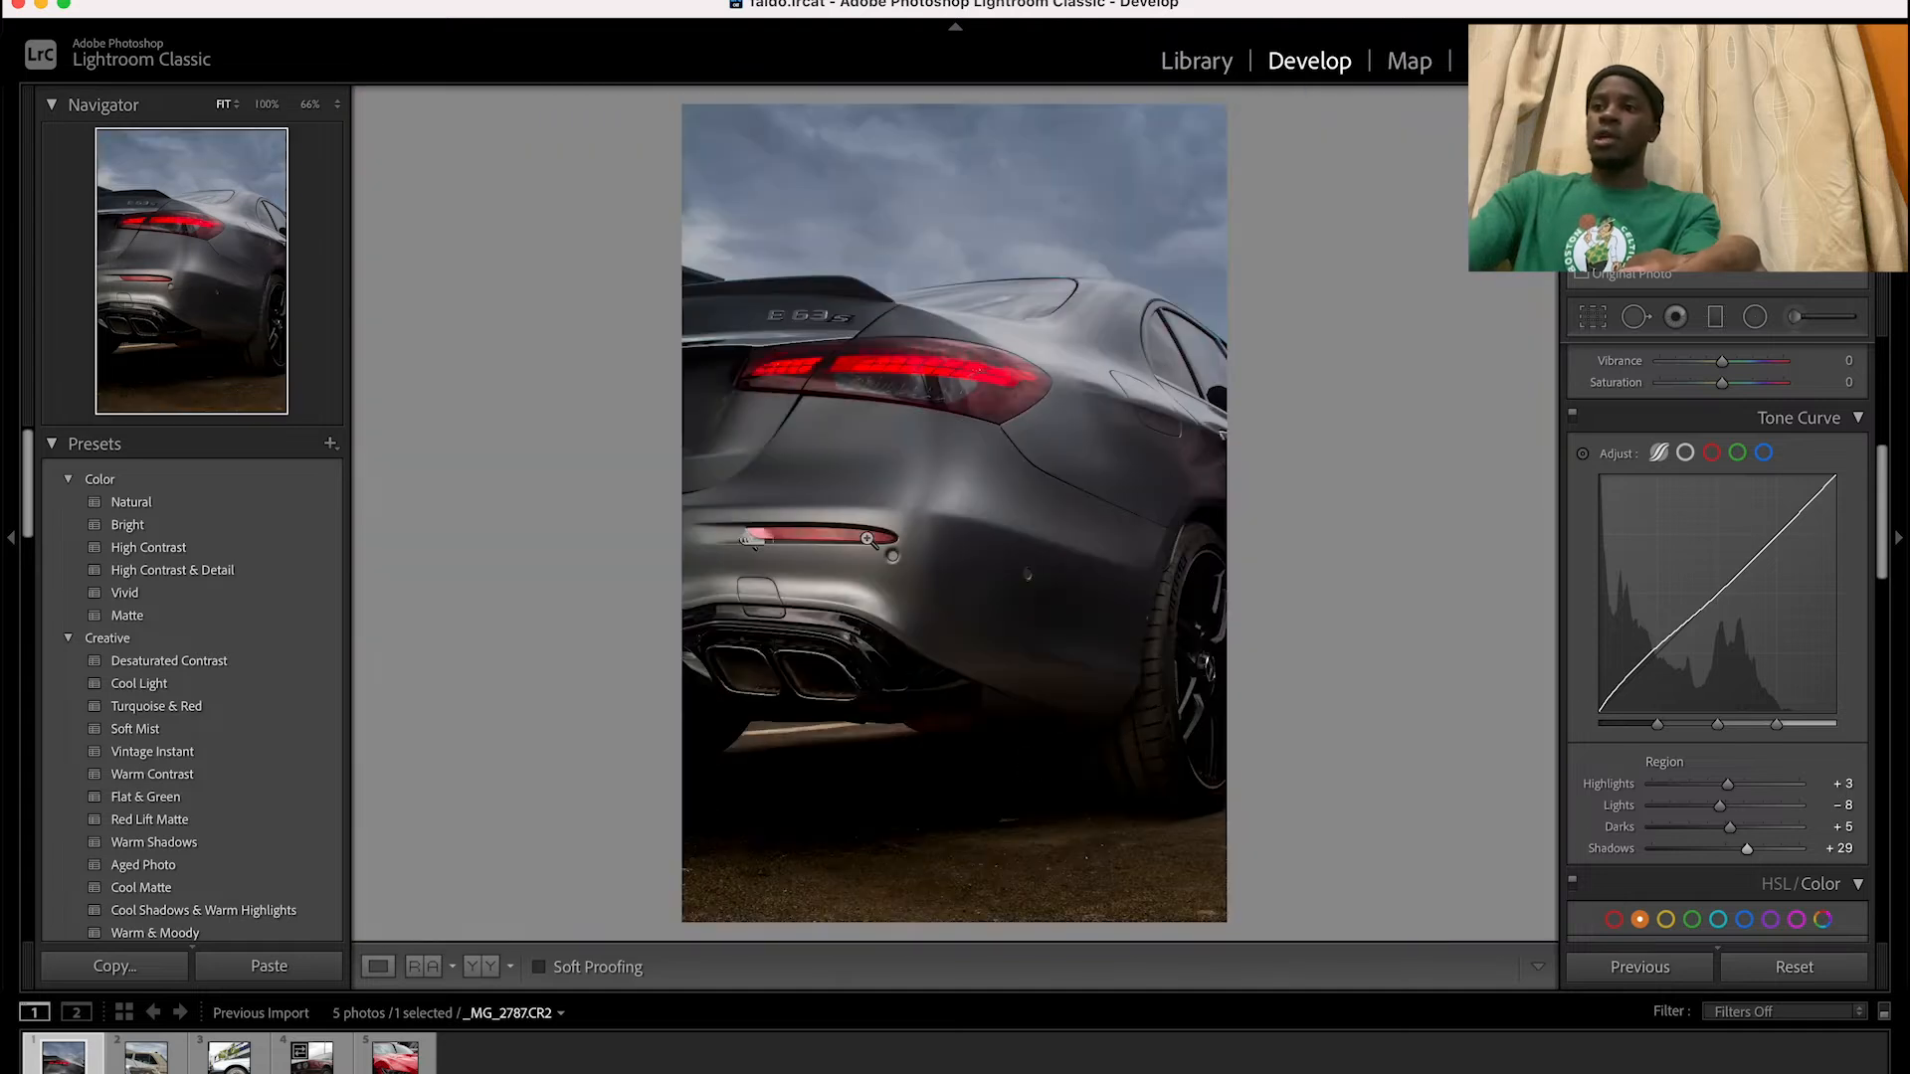
pyautogui.click(836, 486)
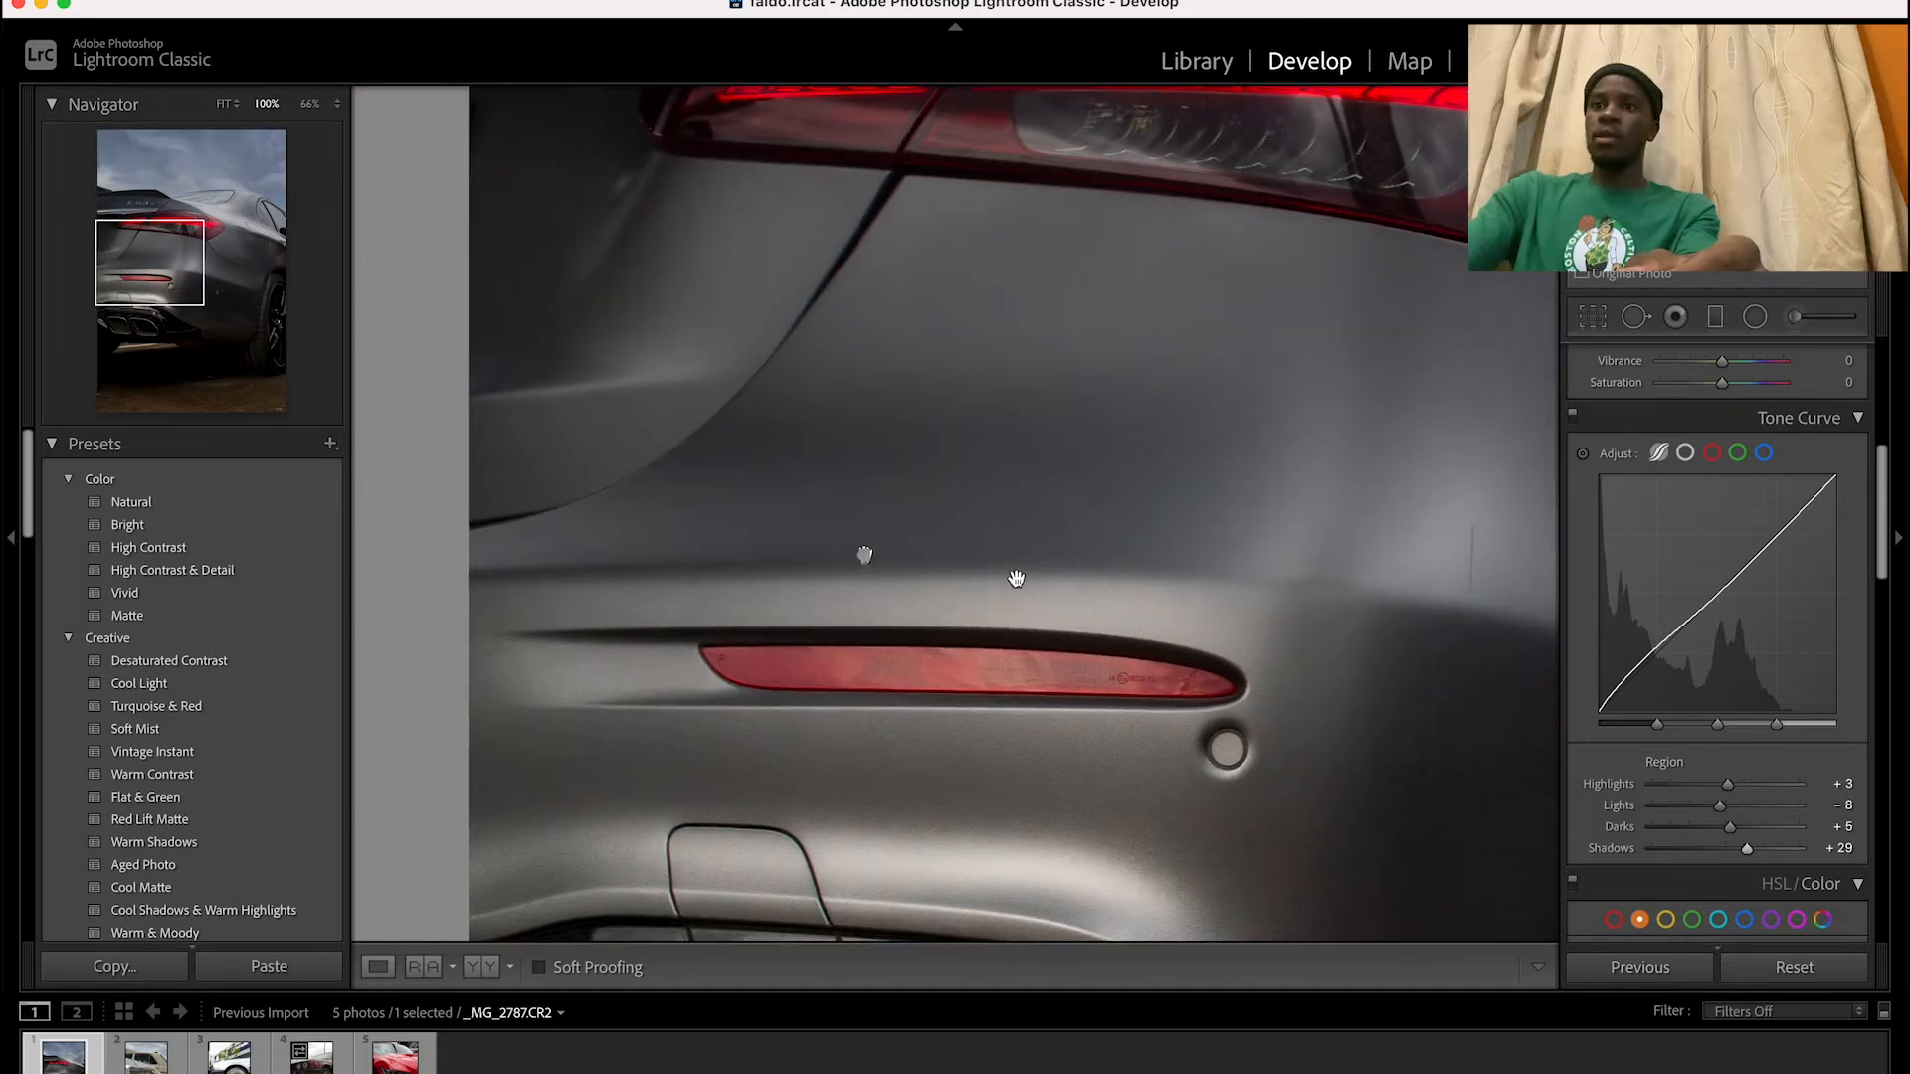
pyautogui.click(865, 555)
pyautogui.moveTo(1744, 851)
pyautogui.mouseDown()
pyautogui.moveTo(1768, 857)
pyautogui.moveTo(1749, 858)
pyautogui.mouseUp()
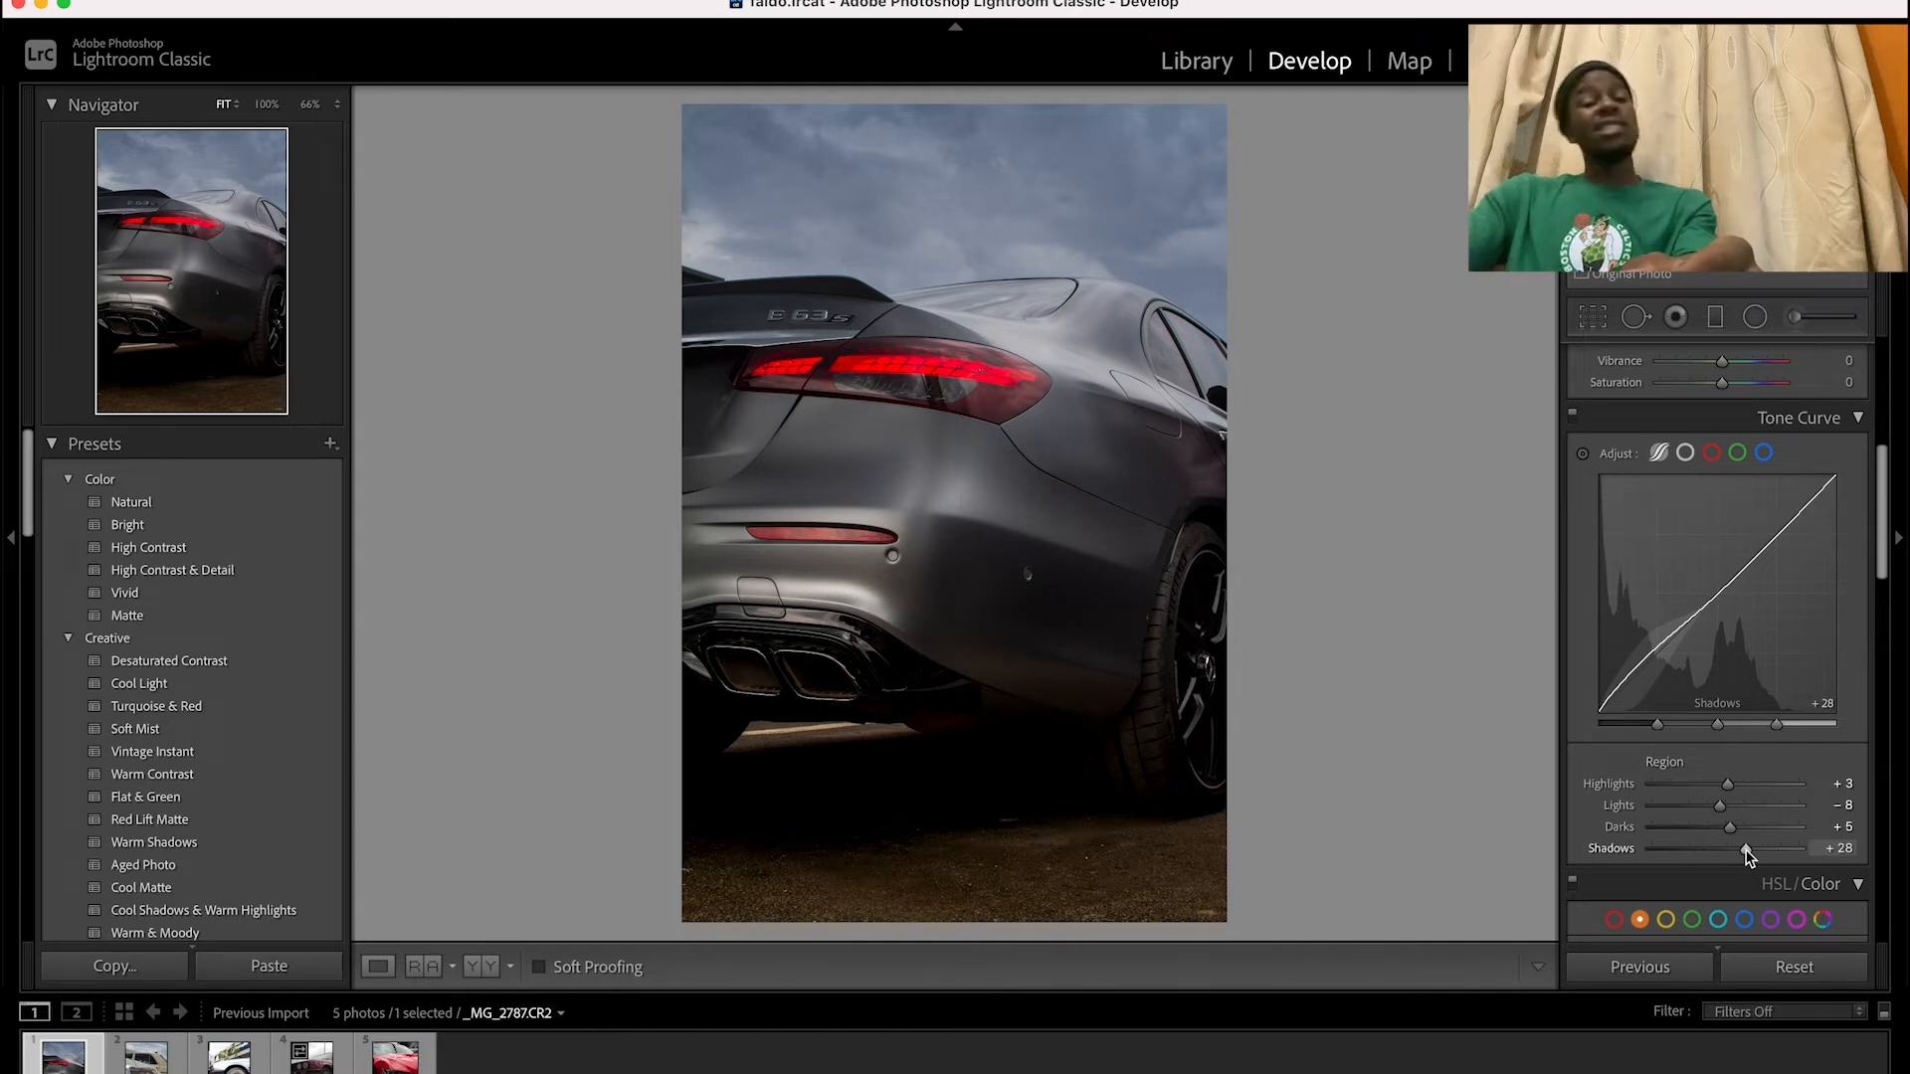
# Set the photo's blue hue to -14, blue saturation to +12 and blue luminance to -13
pyautogui.scroll(-5, 1749, 855)
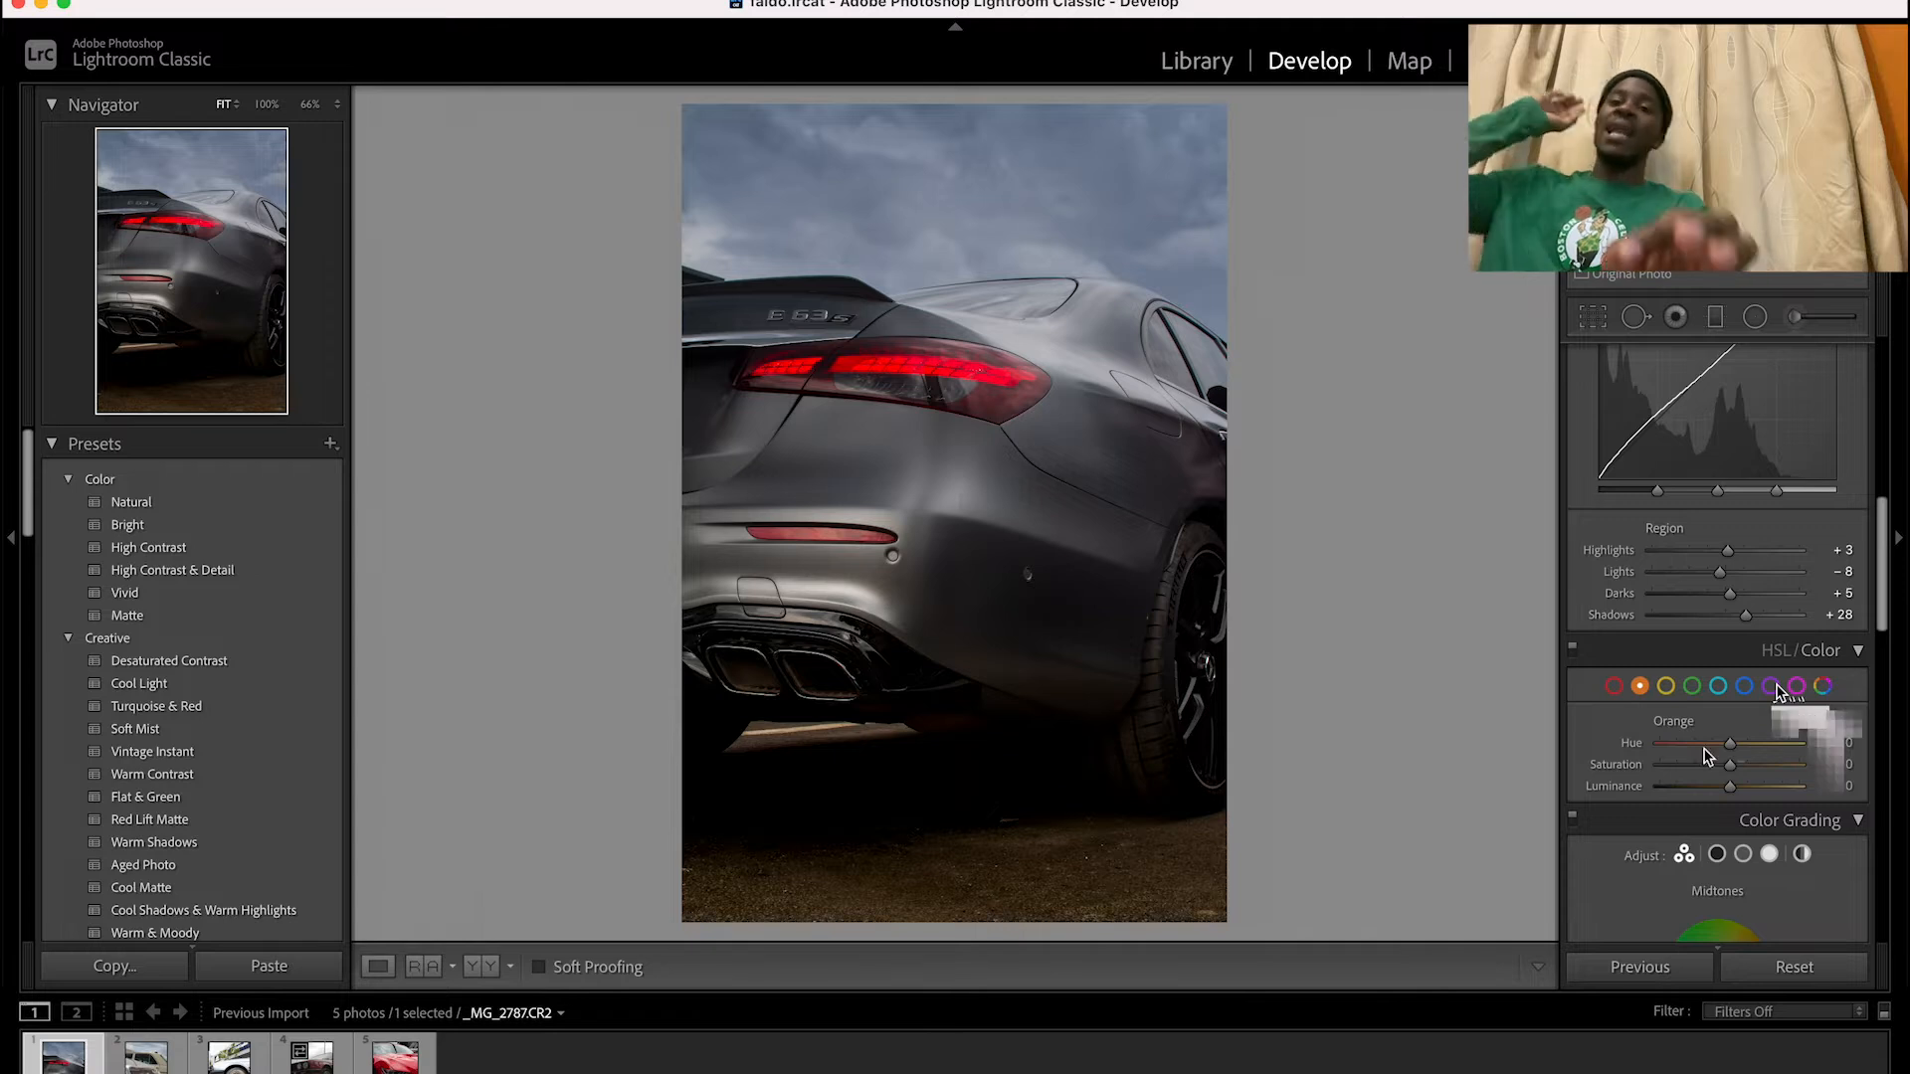
pyautogui.click(1743, 690)
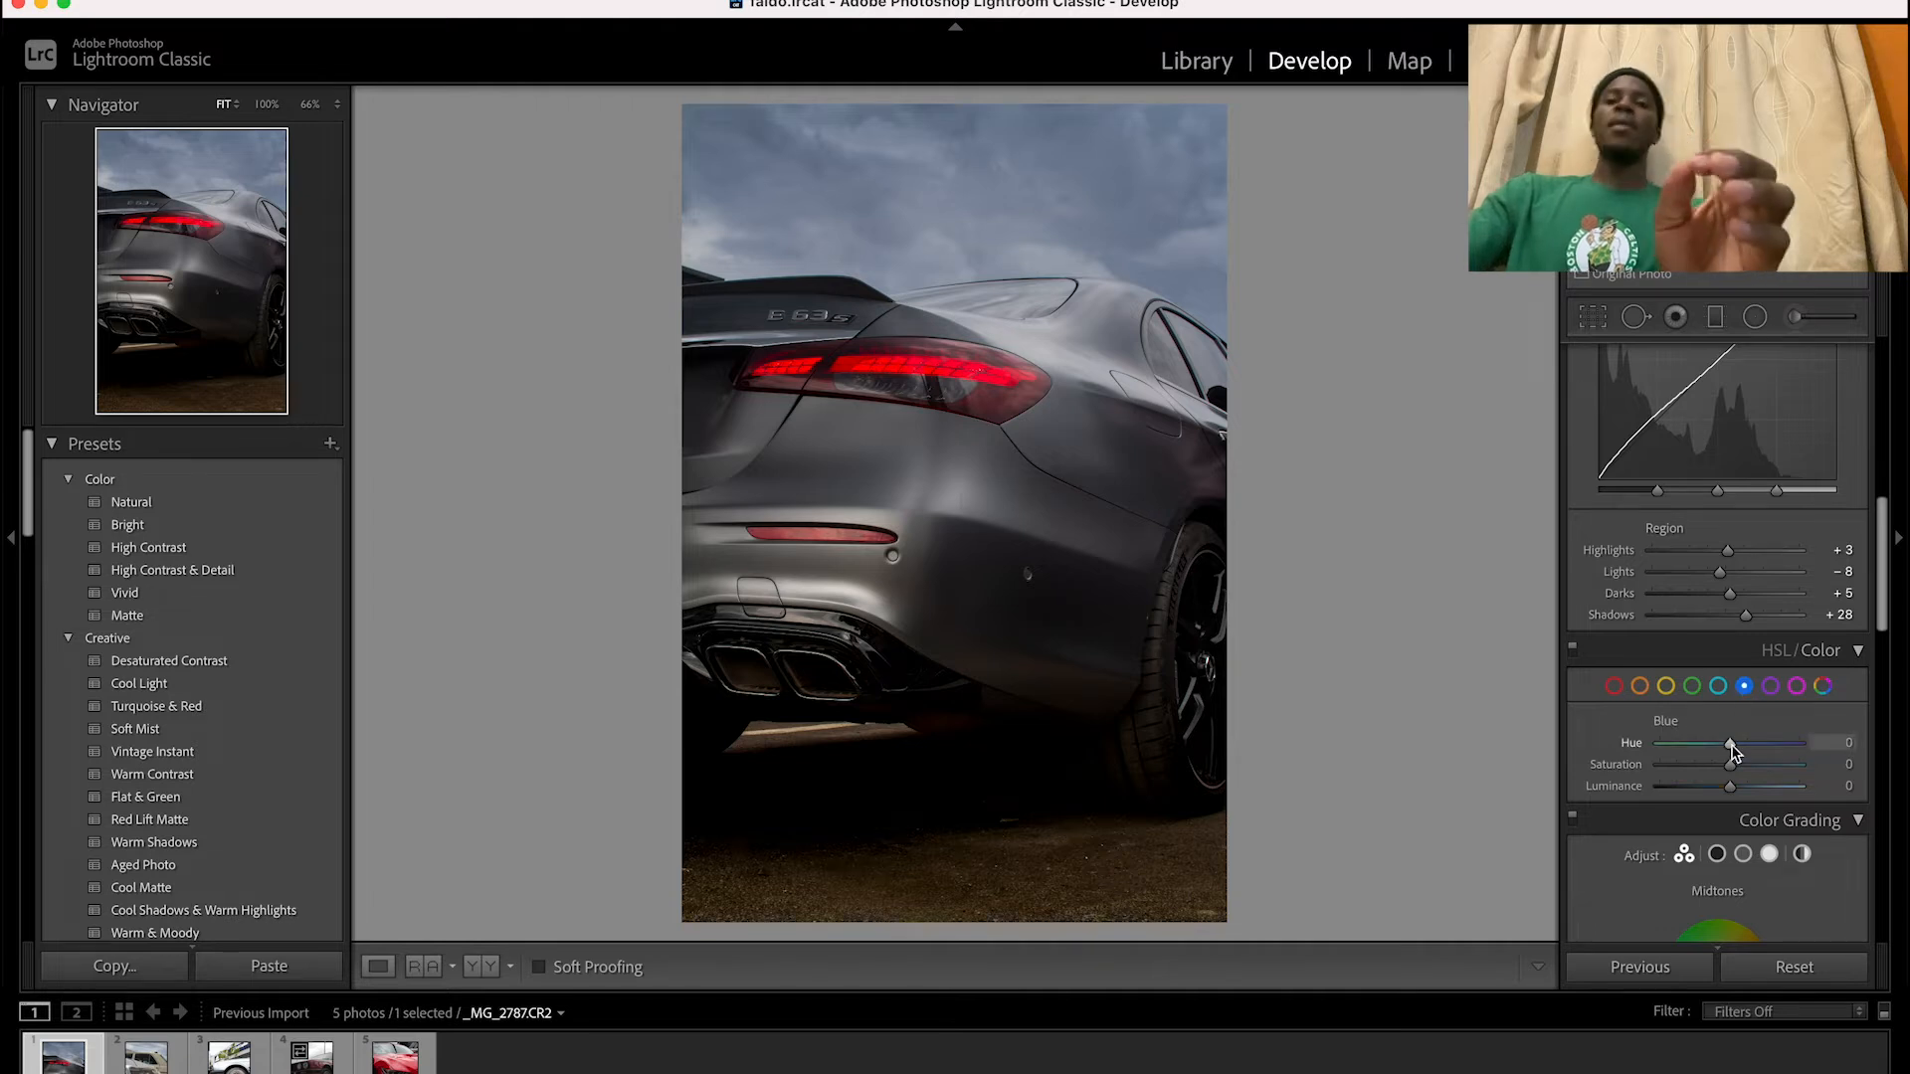
pyautogui.moveTo(1732, 748); pyautogui.dragTo(1722, 748)
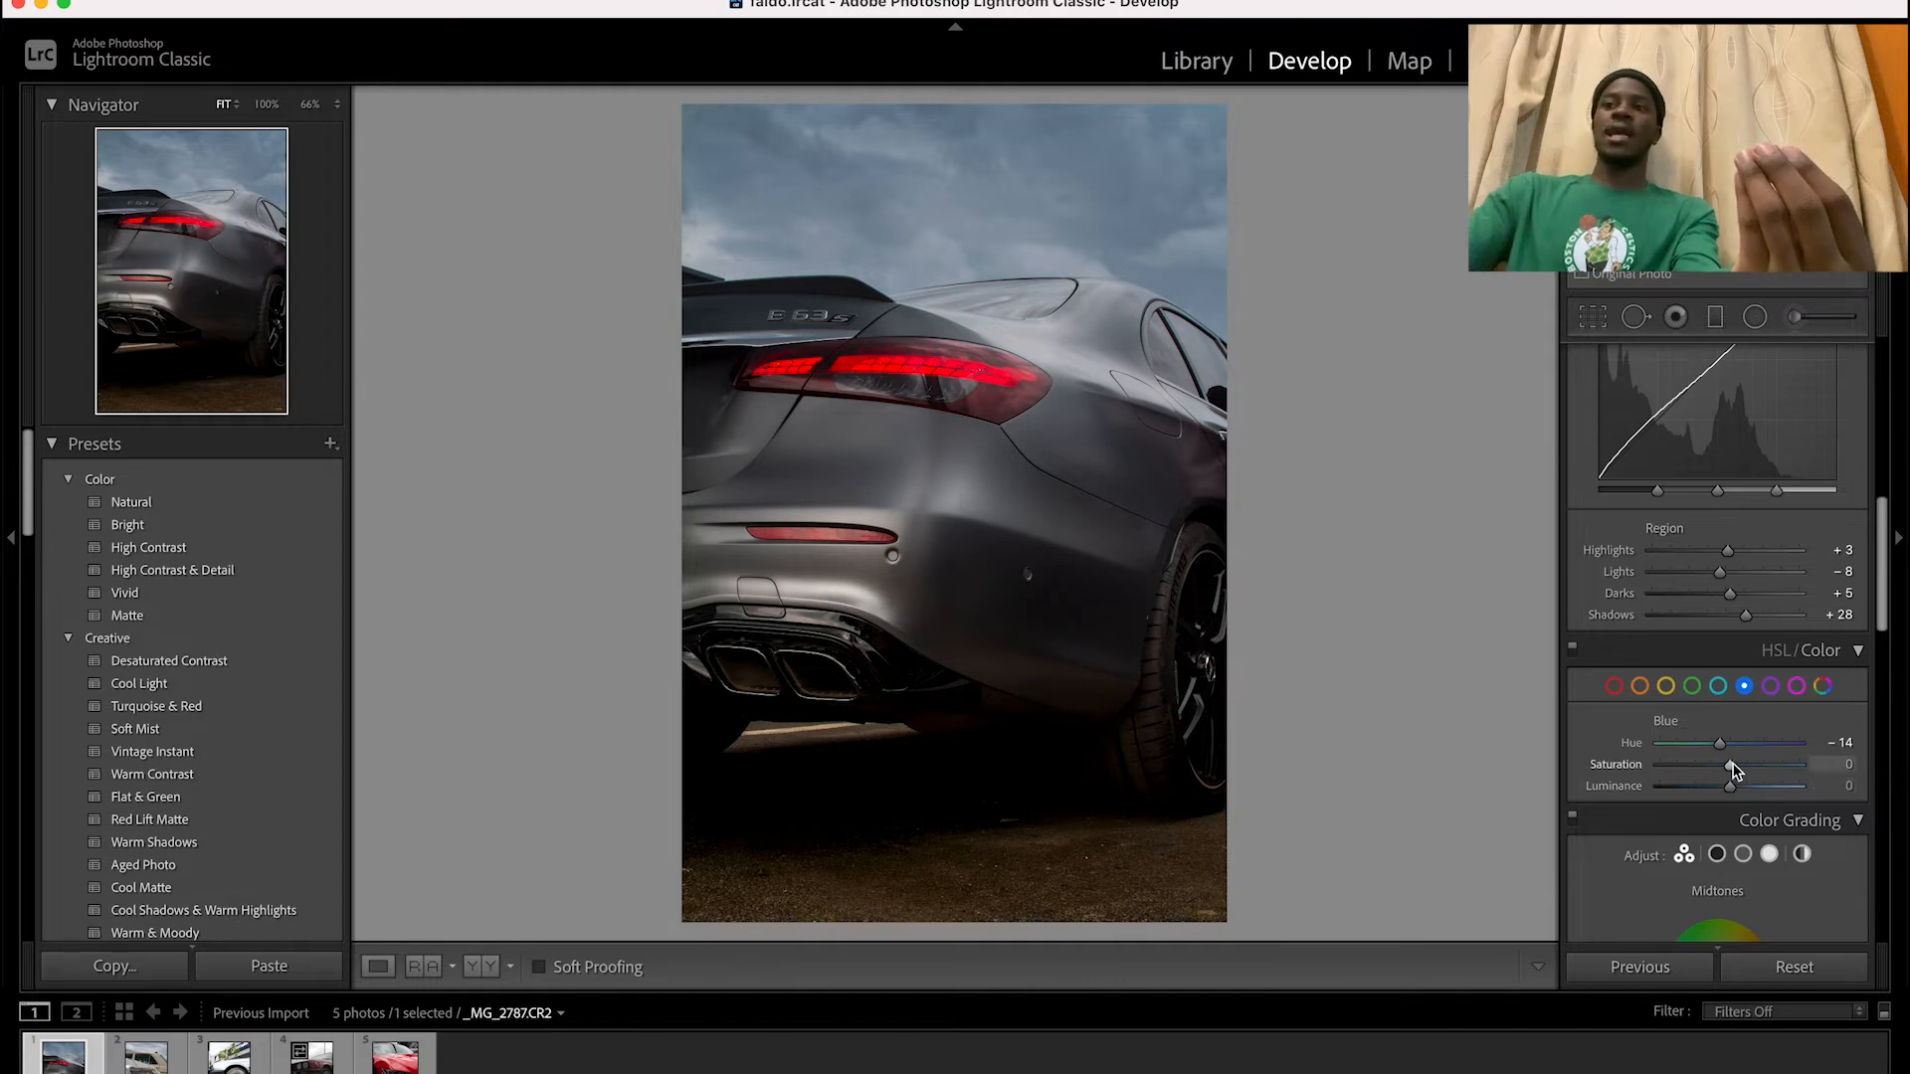
pyautogui.moveTo(1732, 765); pyautogui.dragTo(1740, 767)
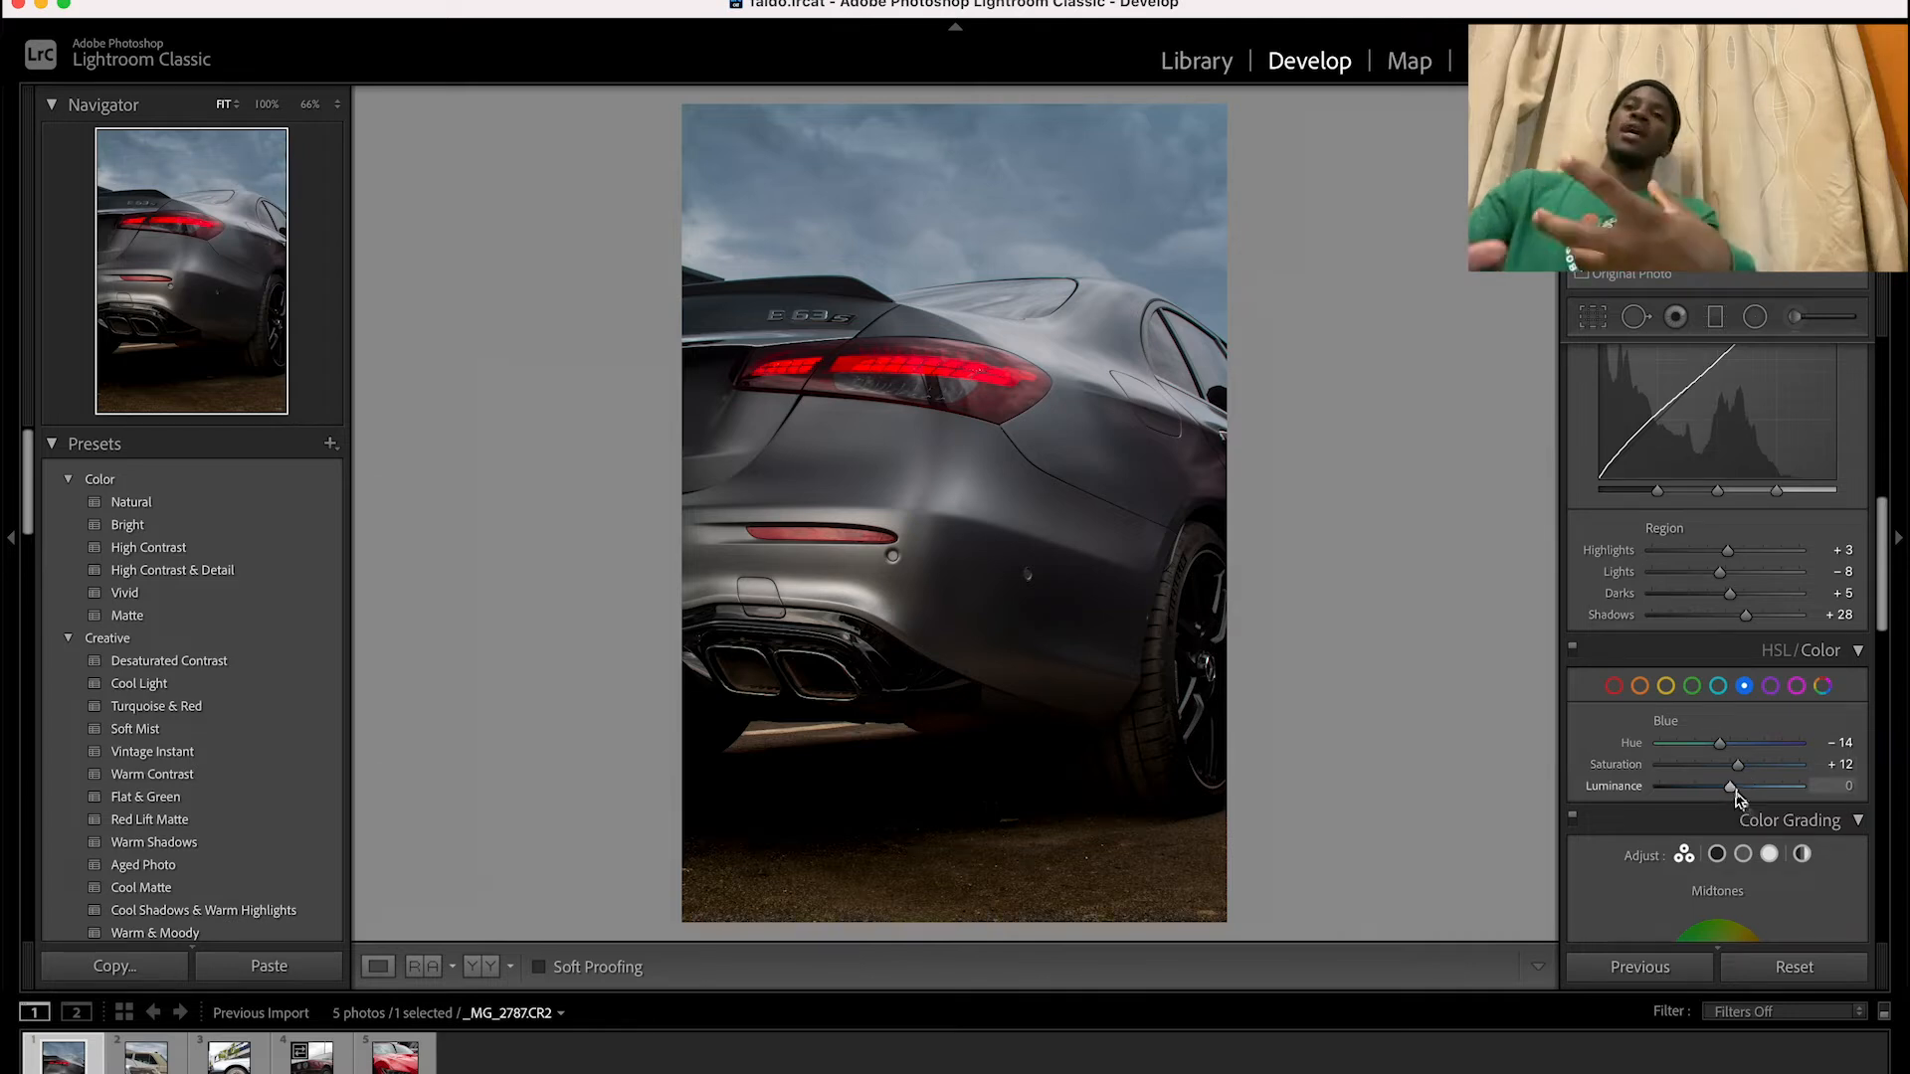
pyautogui.moveTo(1732, 795); pyautogui.dragTo(1722, 792)
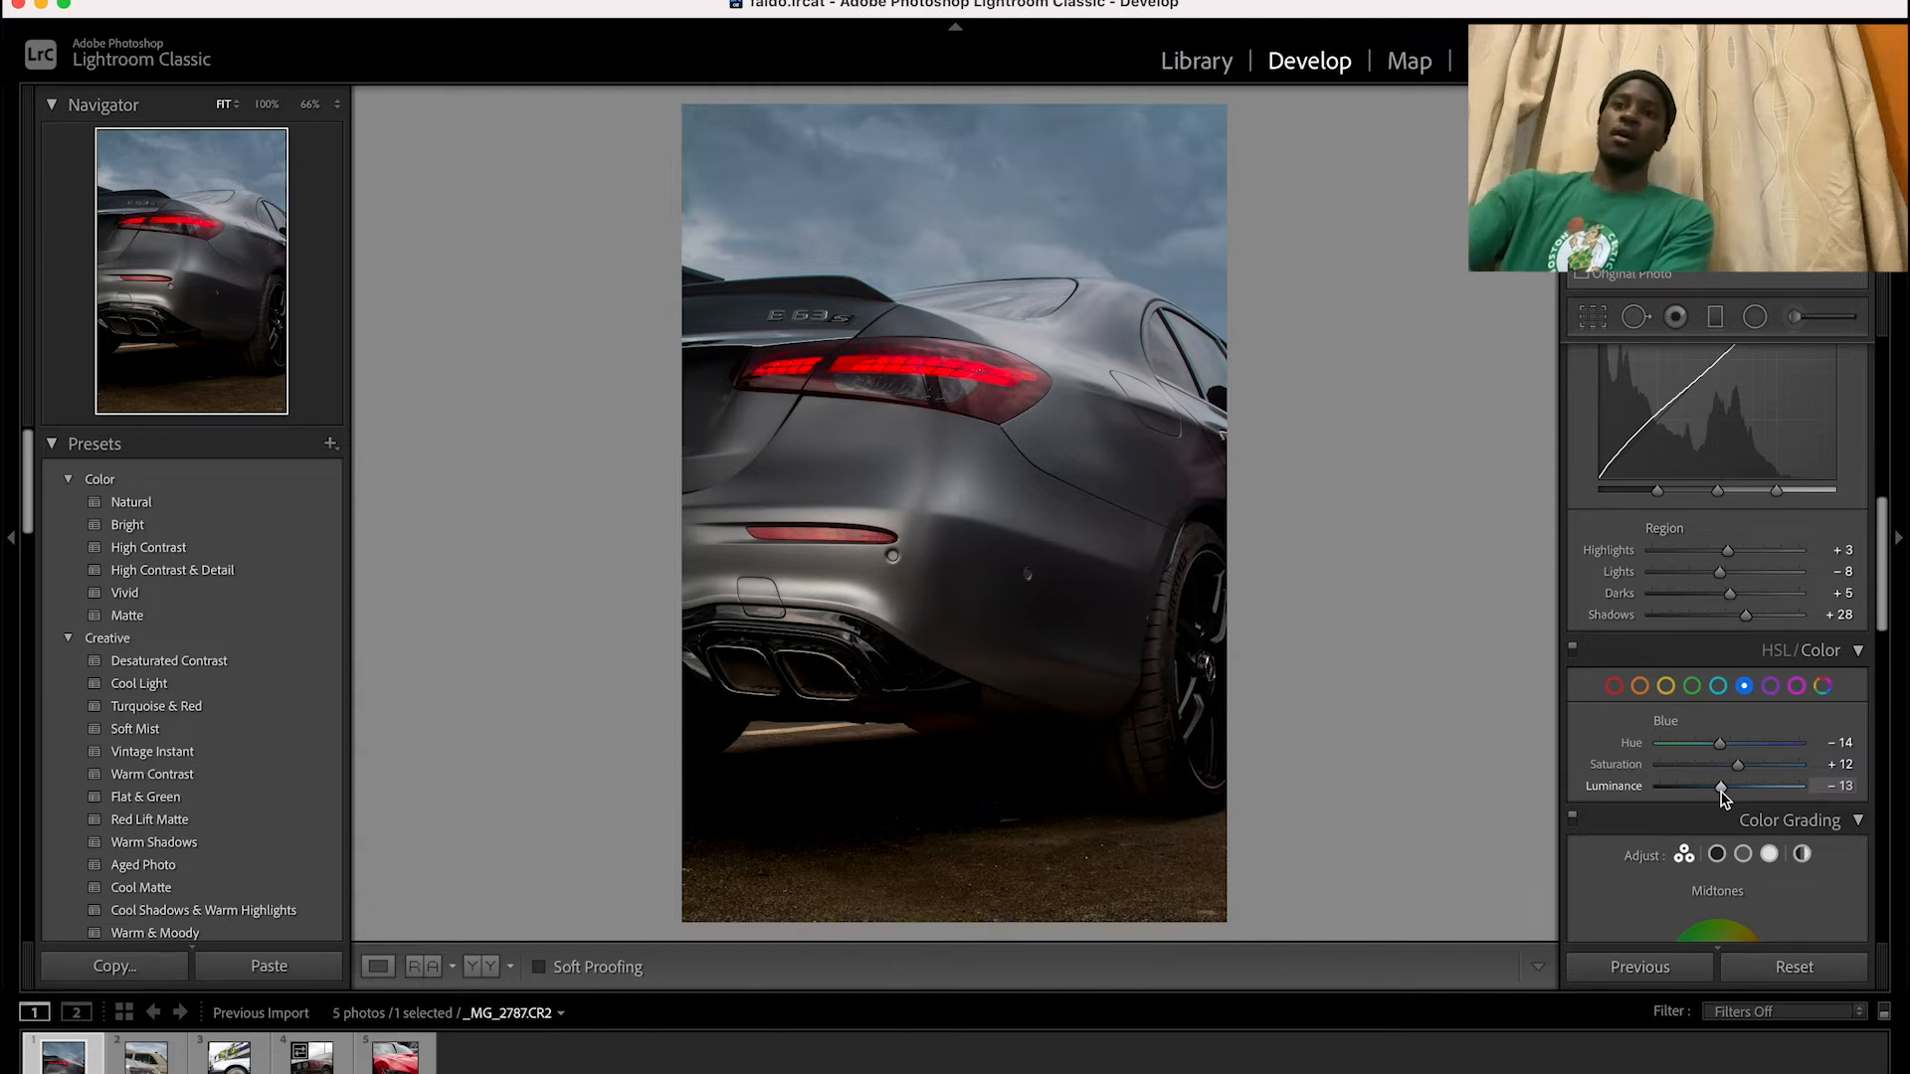
# Set the photo's red hue to -10 to adjust the taillight color
pyautogui.click(1615, 688)
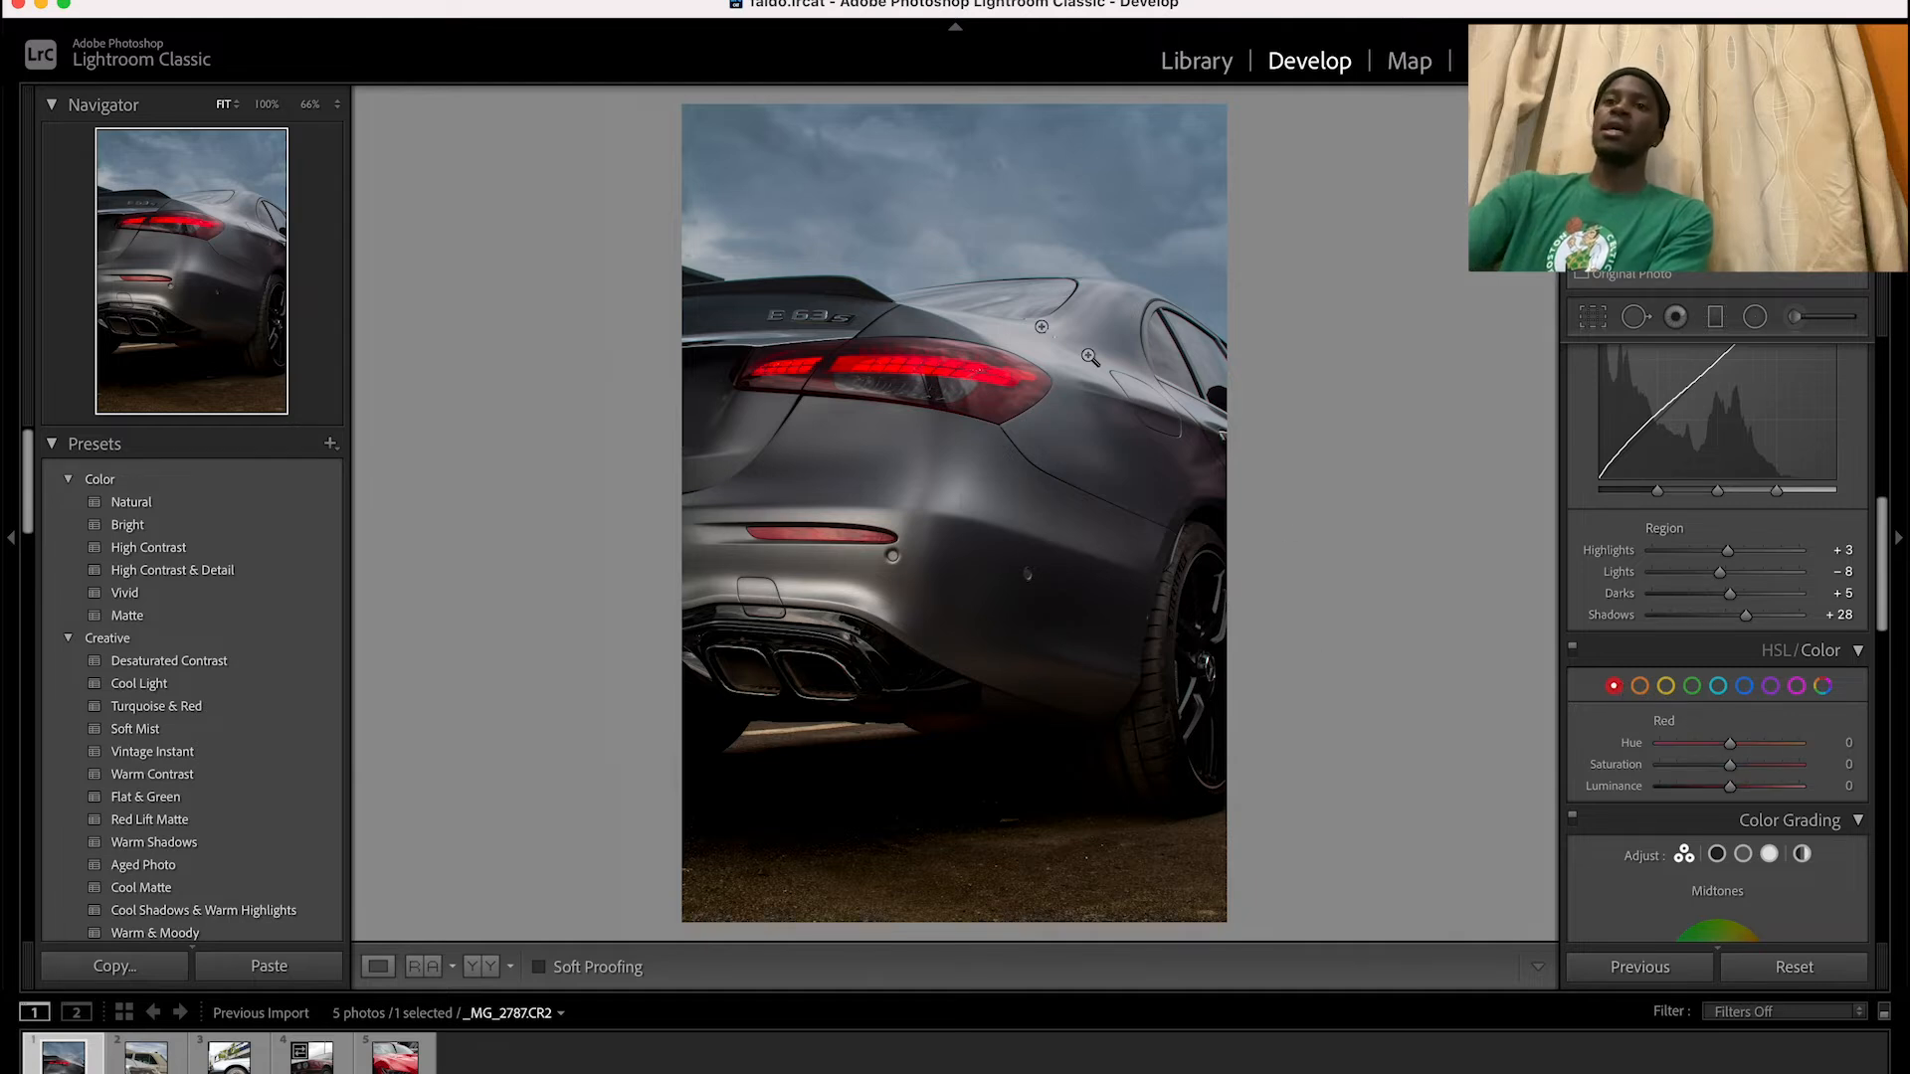
pyautogui.click(902, 376)
pyautogui.click(902, 376)
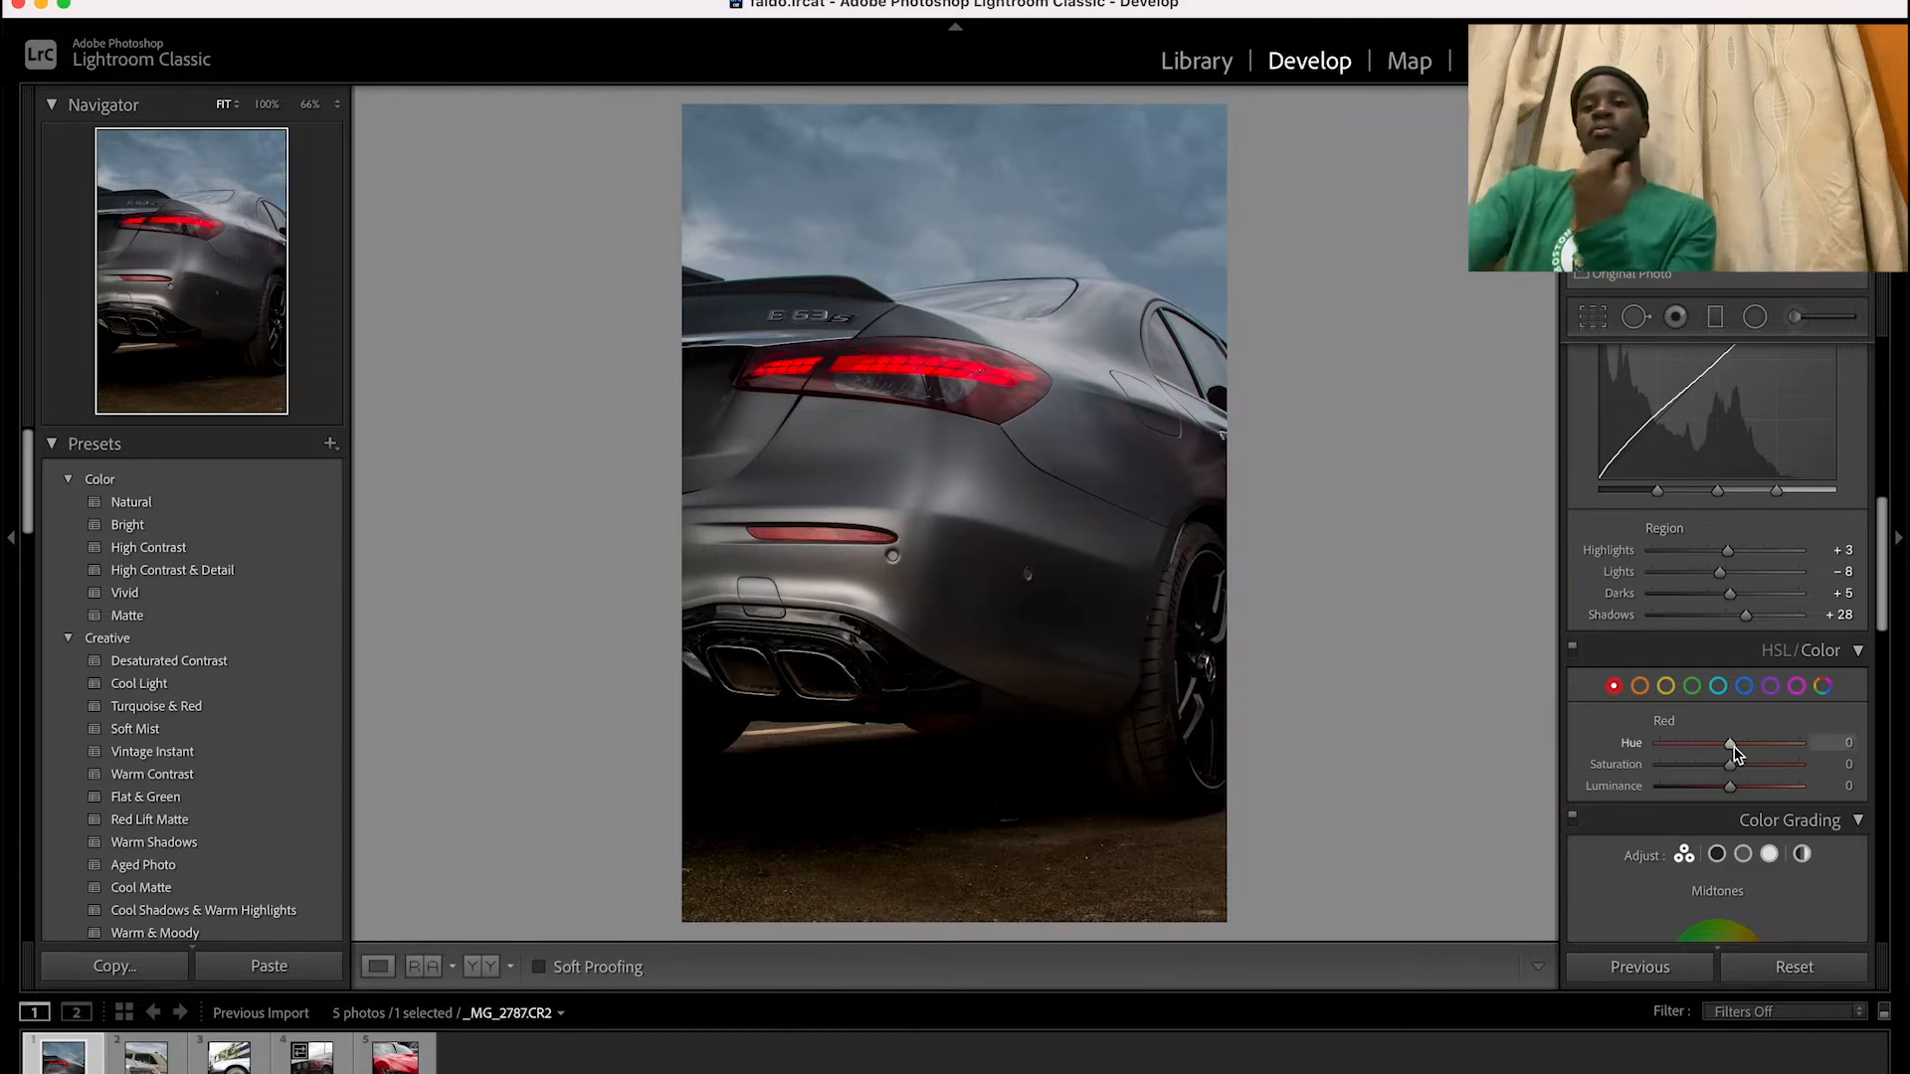
pyautogui.moveTo(1729, 746); pyautogui.dragTo(1724, 747)
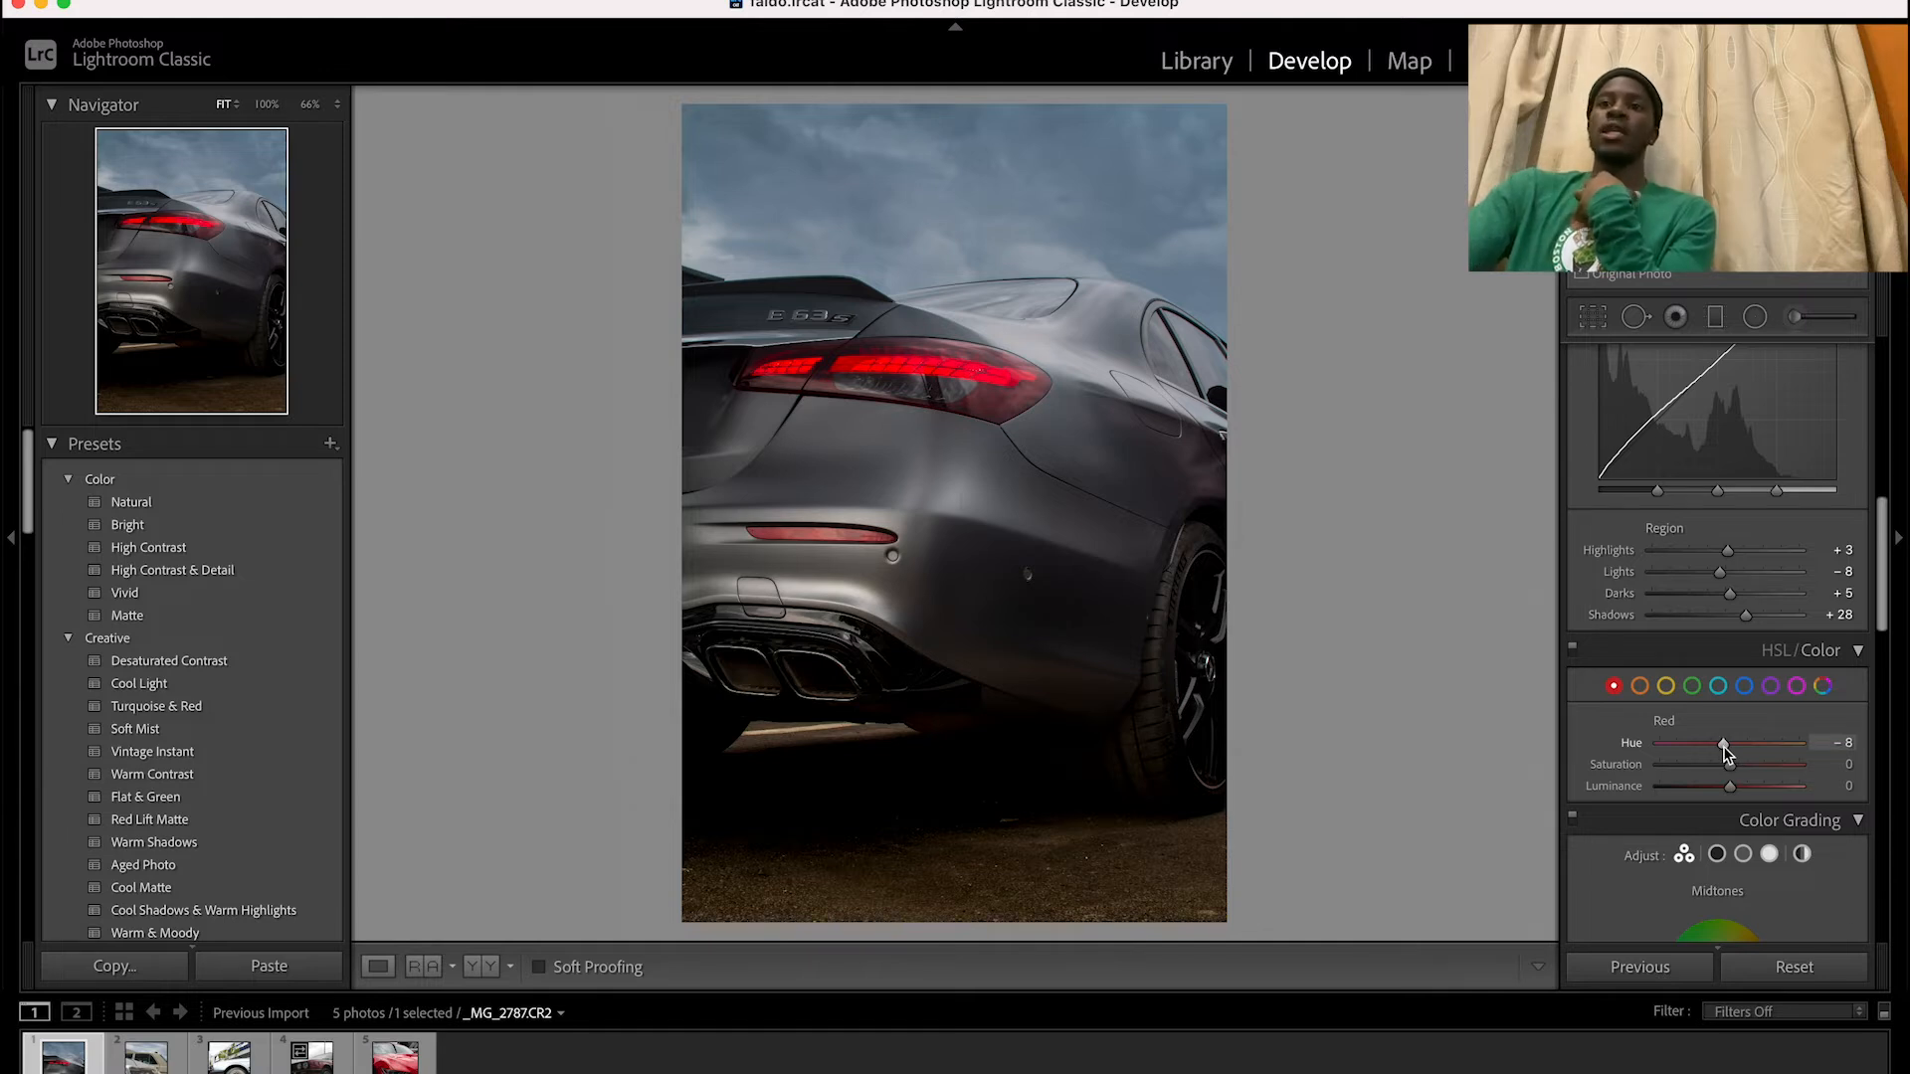
pyautogui.moveTo(1725, 746)
pyautogui.mouseDown()
pyautogui.moveTo(1754, 759)
pyautogui.moveTo(1724, 748)
pyautogui.mouseUp()
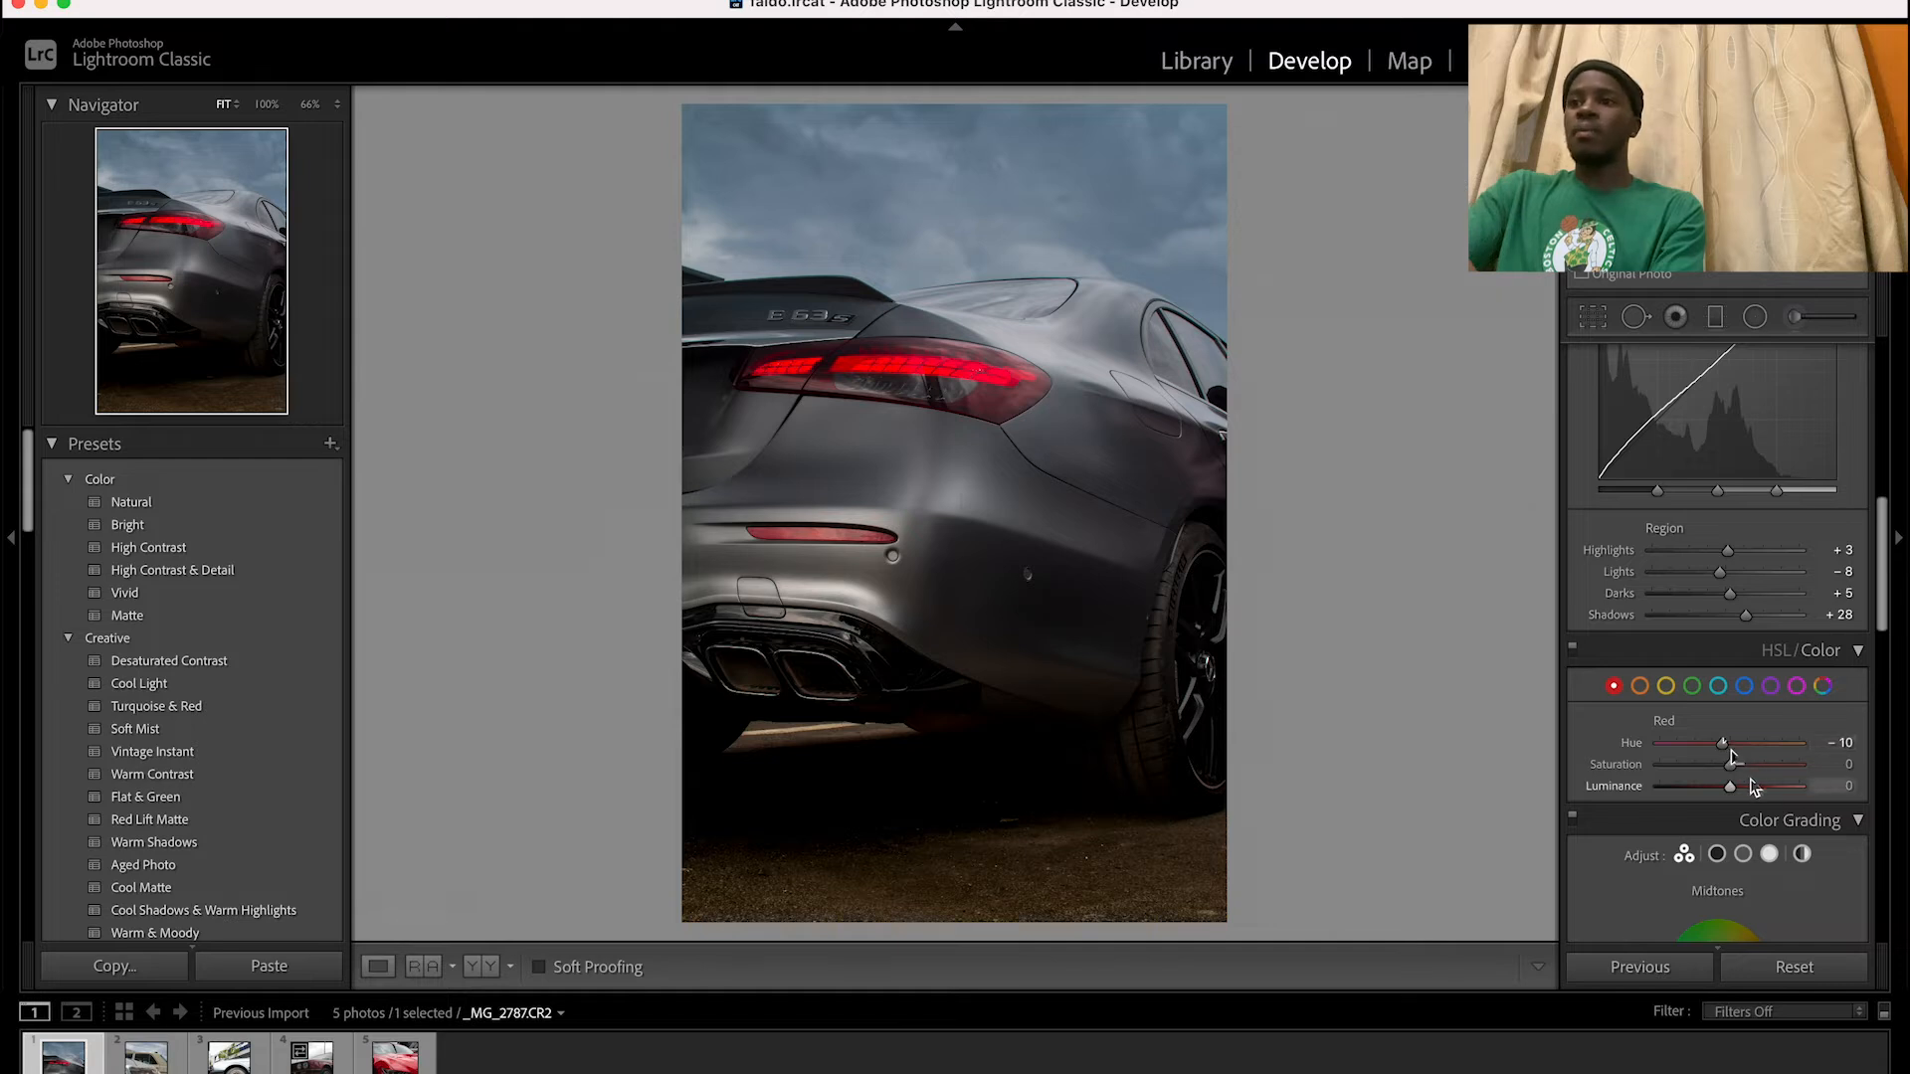
# Set the red saturation to +6 and red luminance to +9, judging the taillight at 100%
pyautogui.moveTo(1732, 775); pyautogui.dragTo(1738, 774)
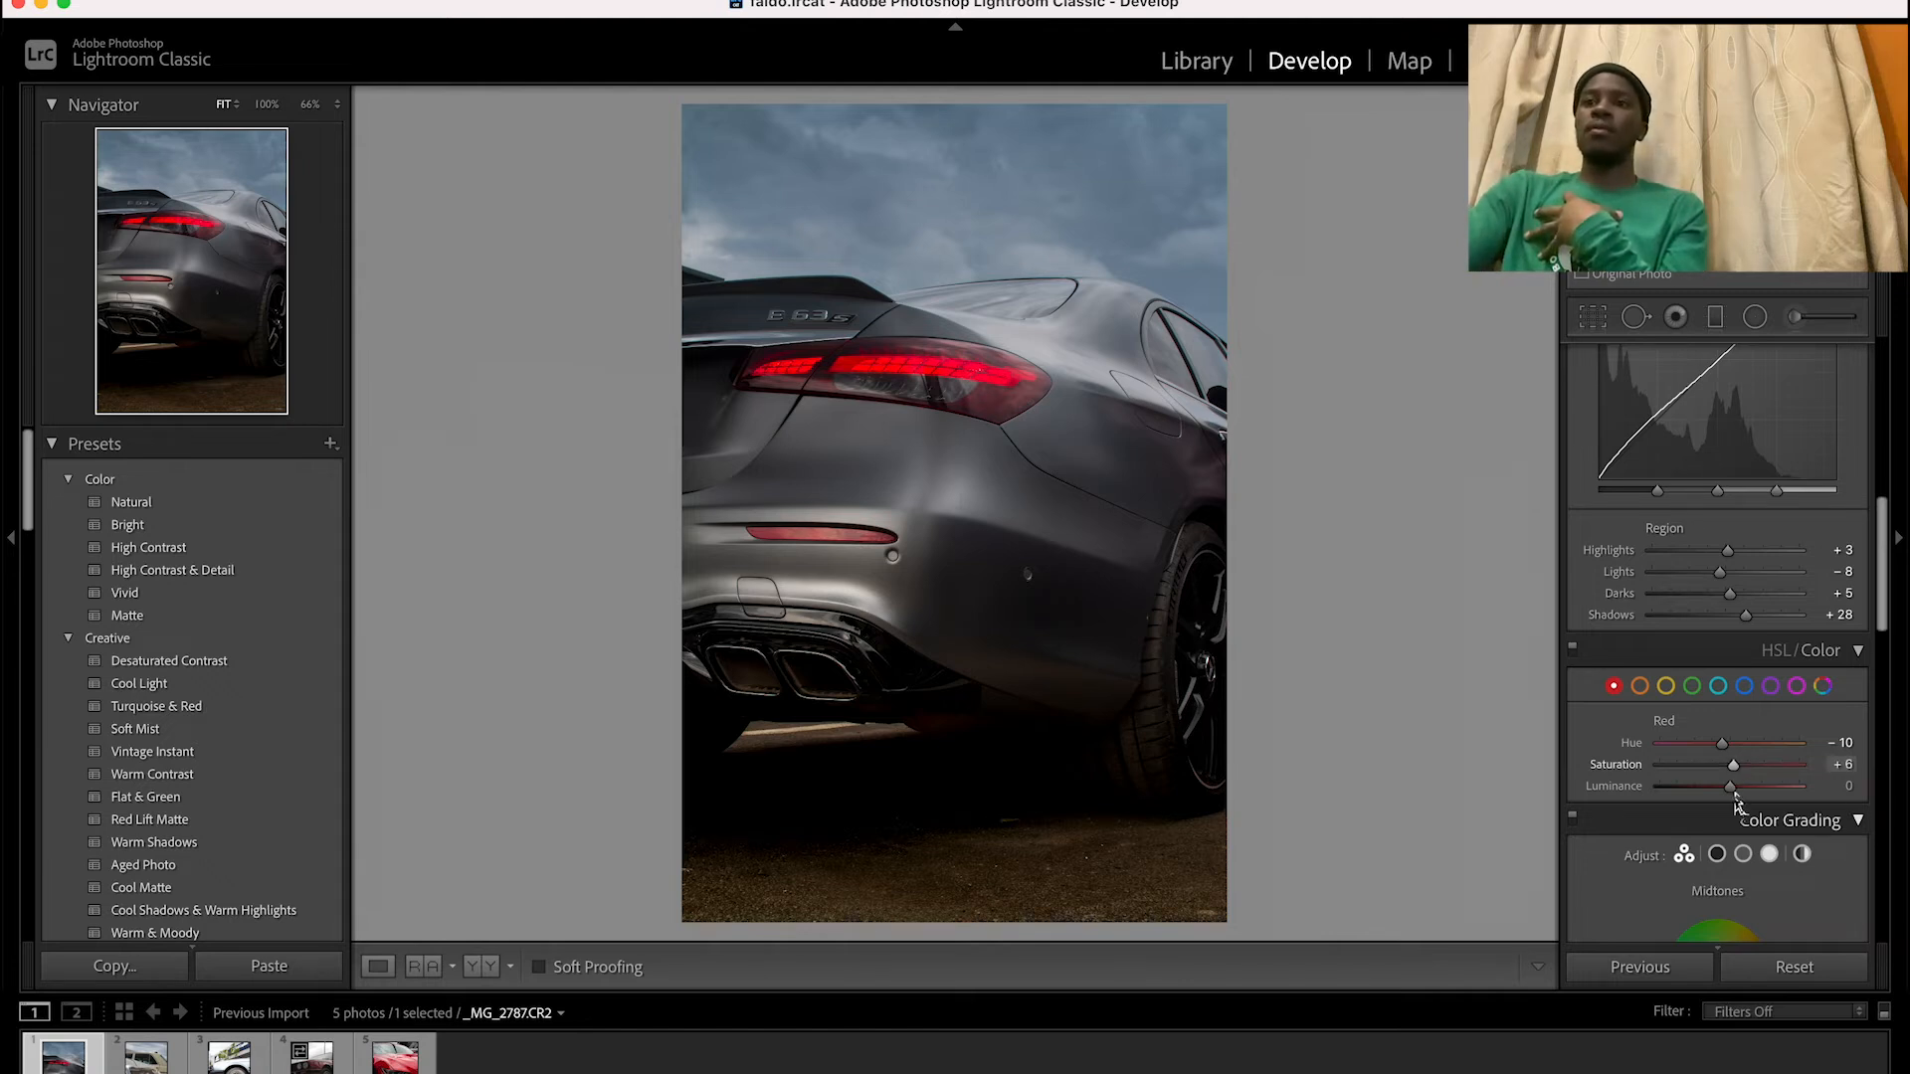
pyautogui.moveTo(1732, 789); pyautogui.dragTo(1724, 790)
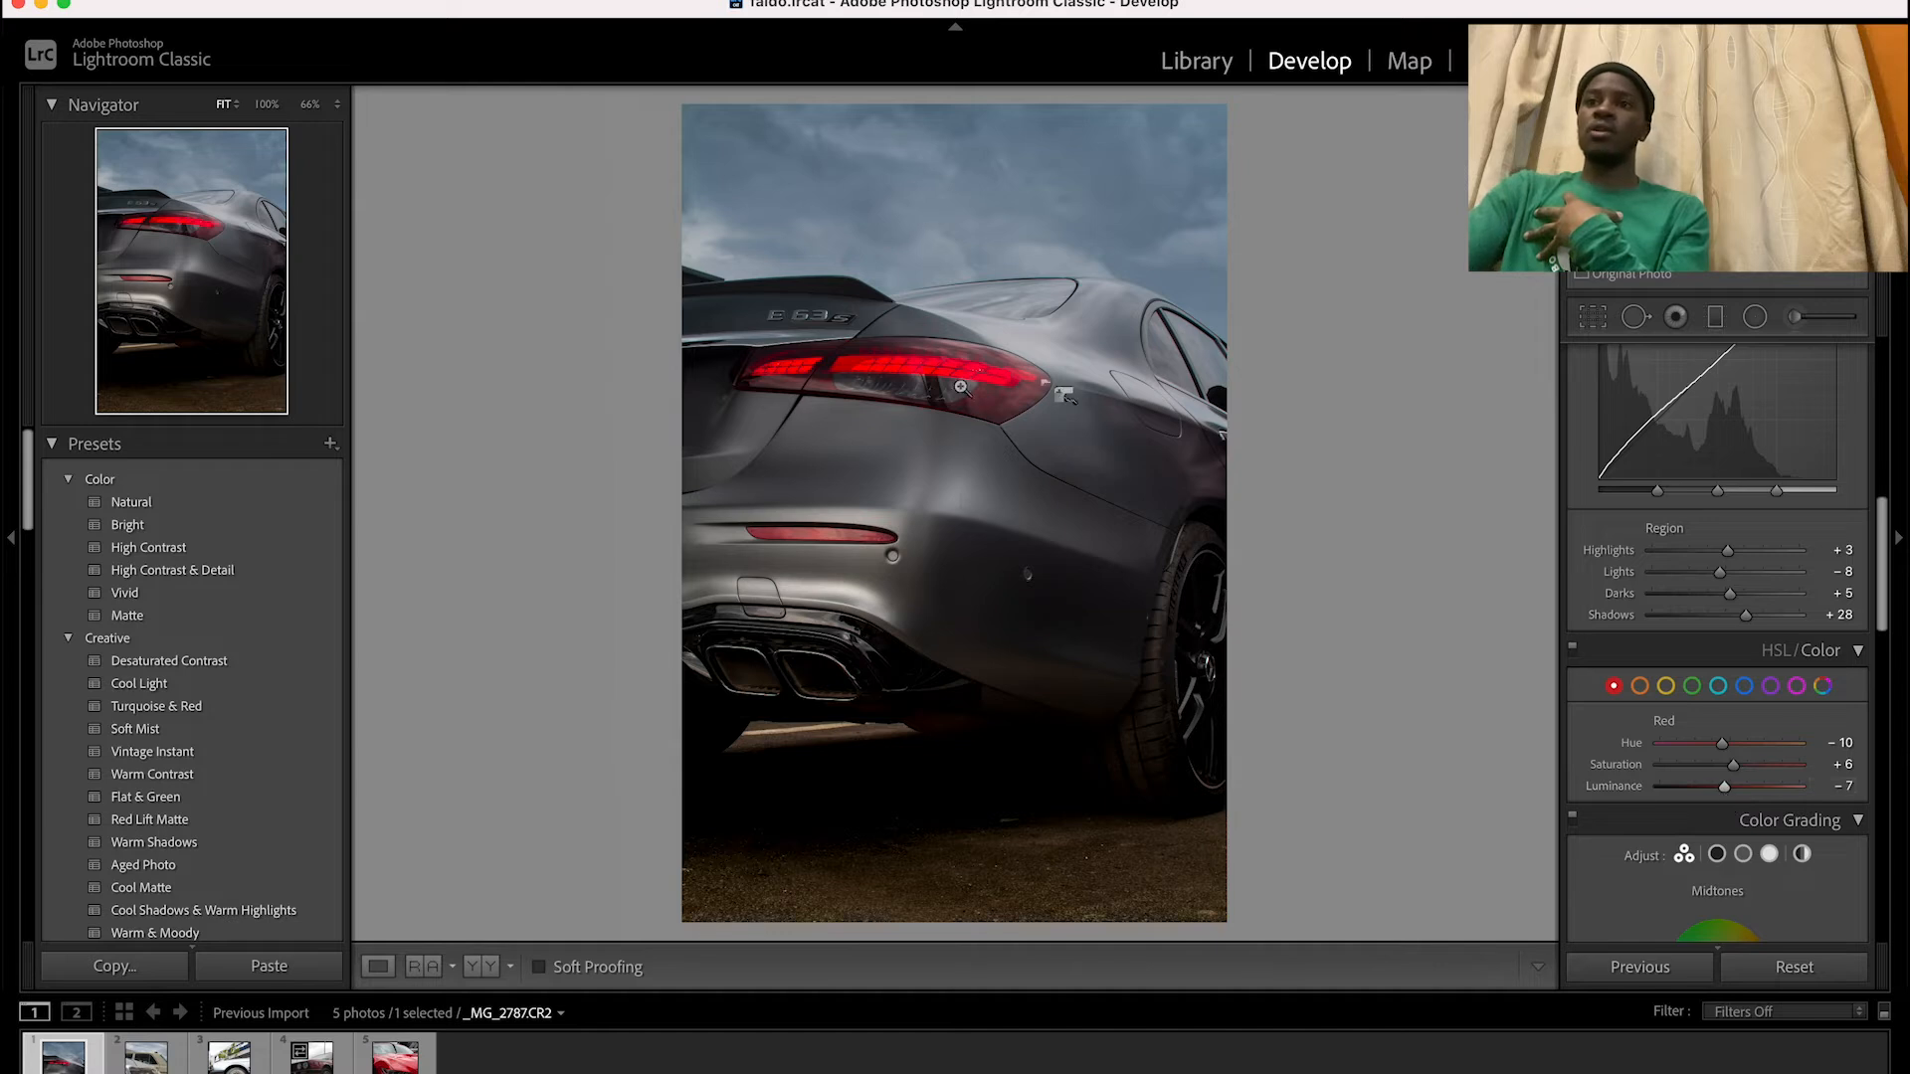
pyautogui.click(935, 384)
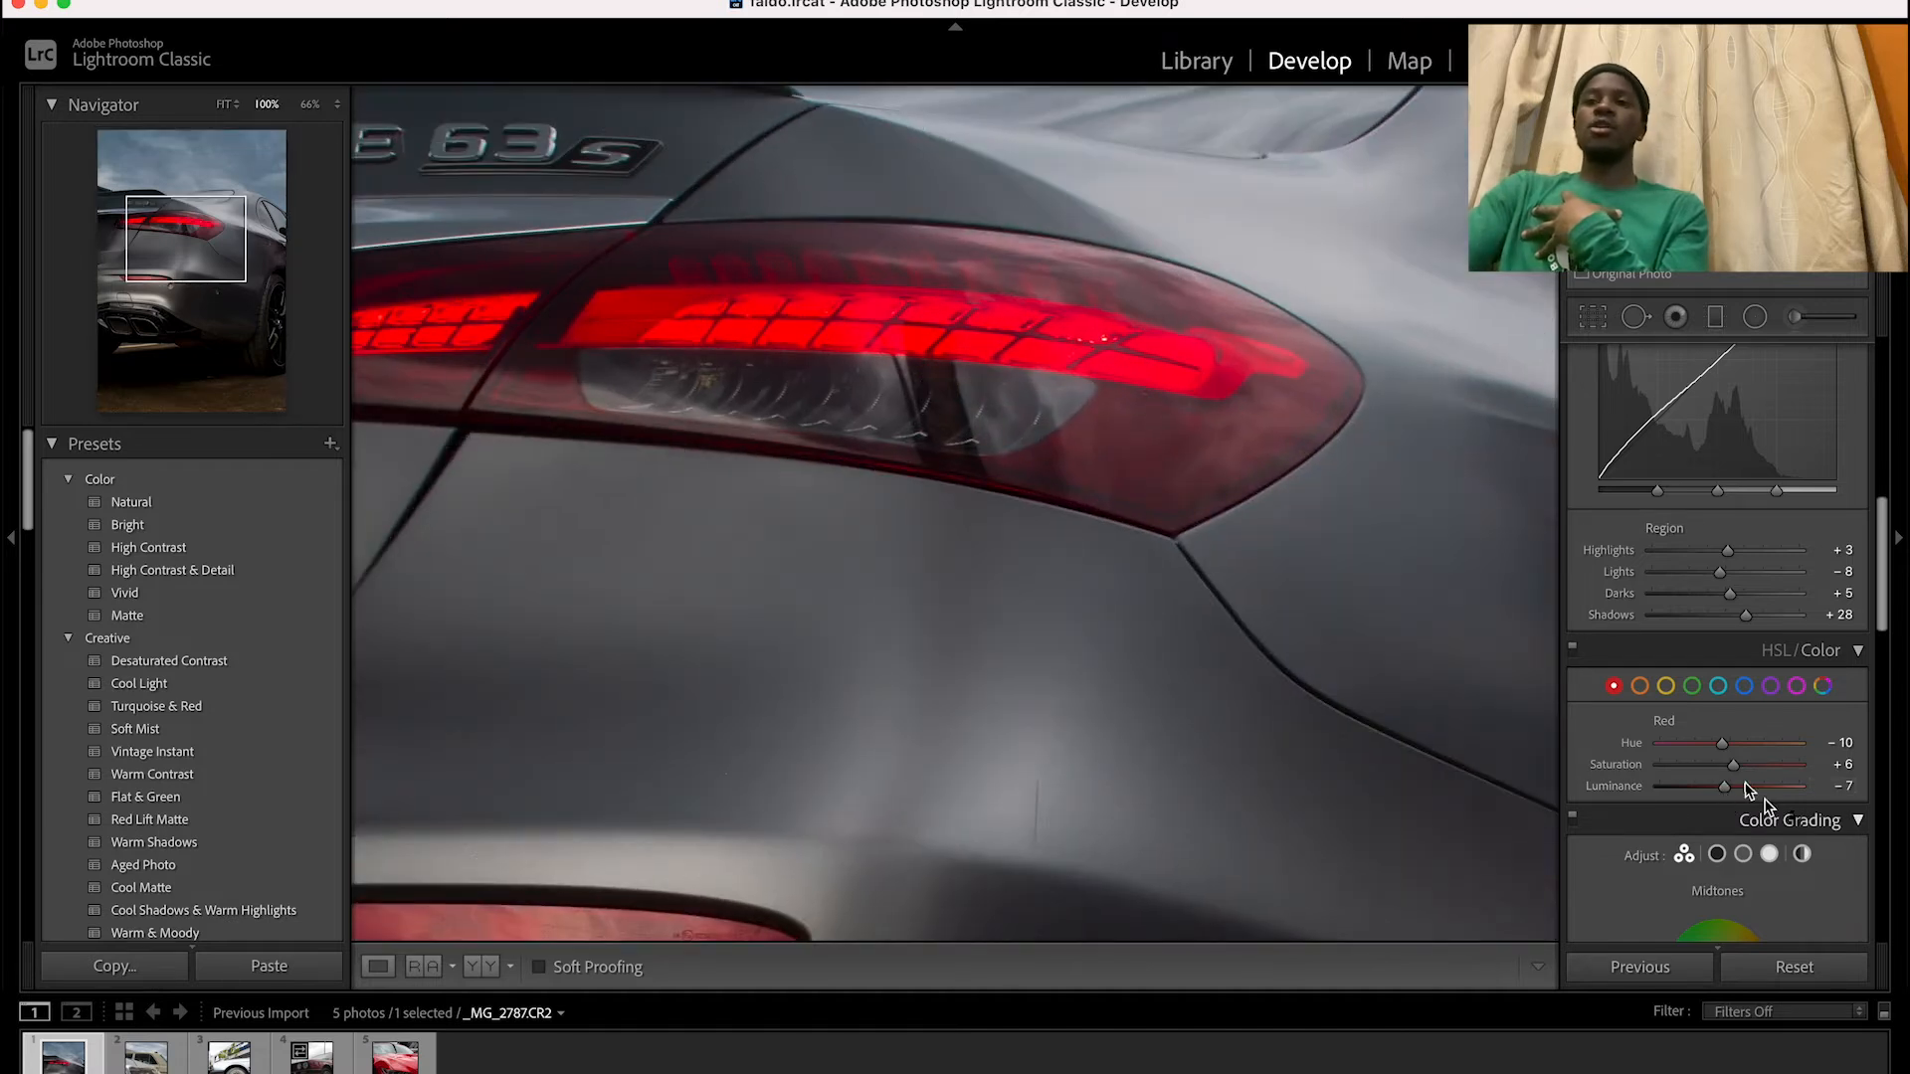
pyautogui.moveTo(1728, 790); pyautogui.dragTo(1739, 791)
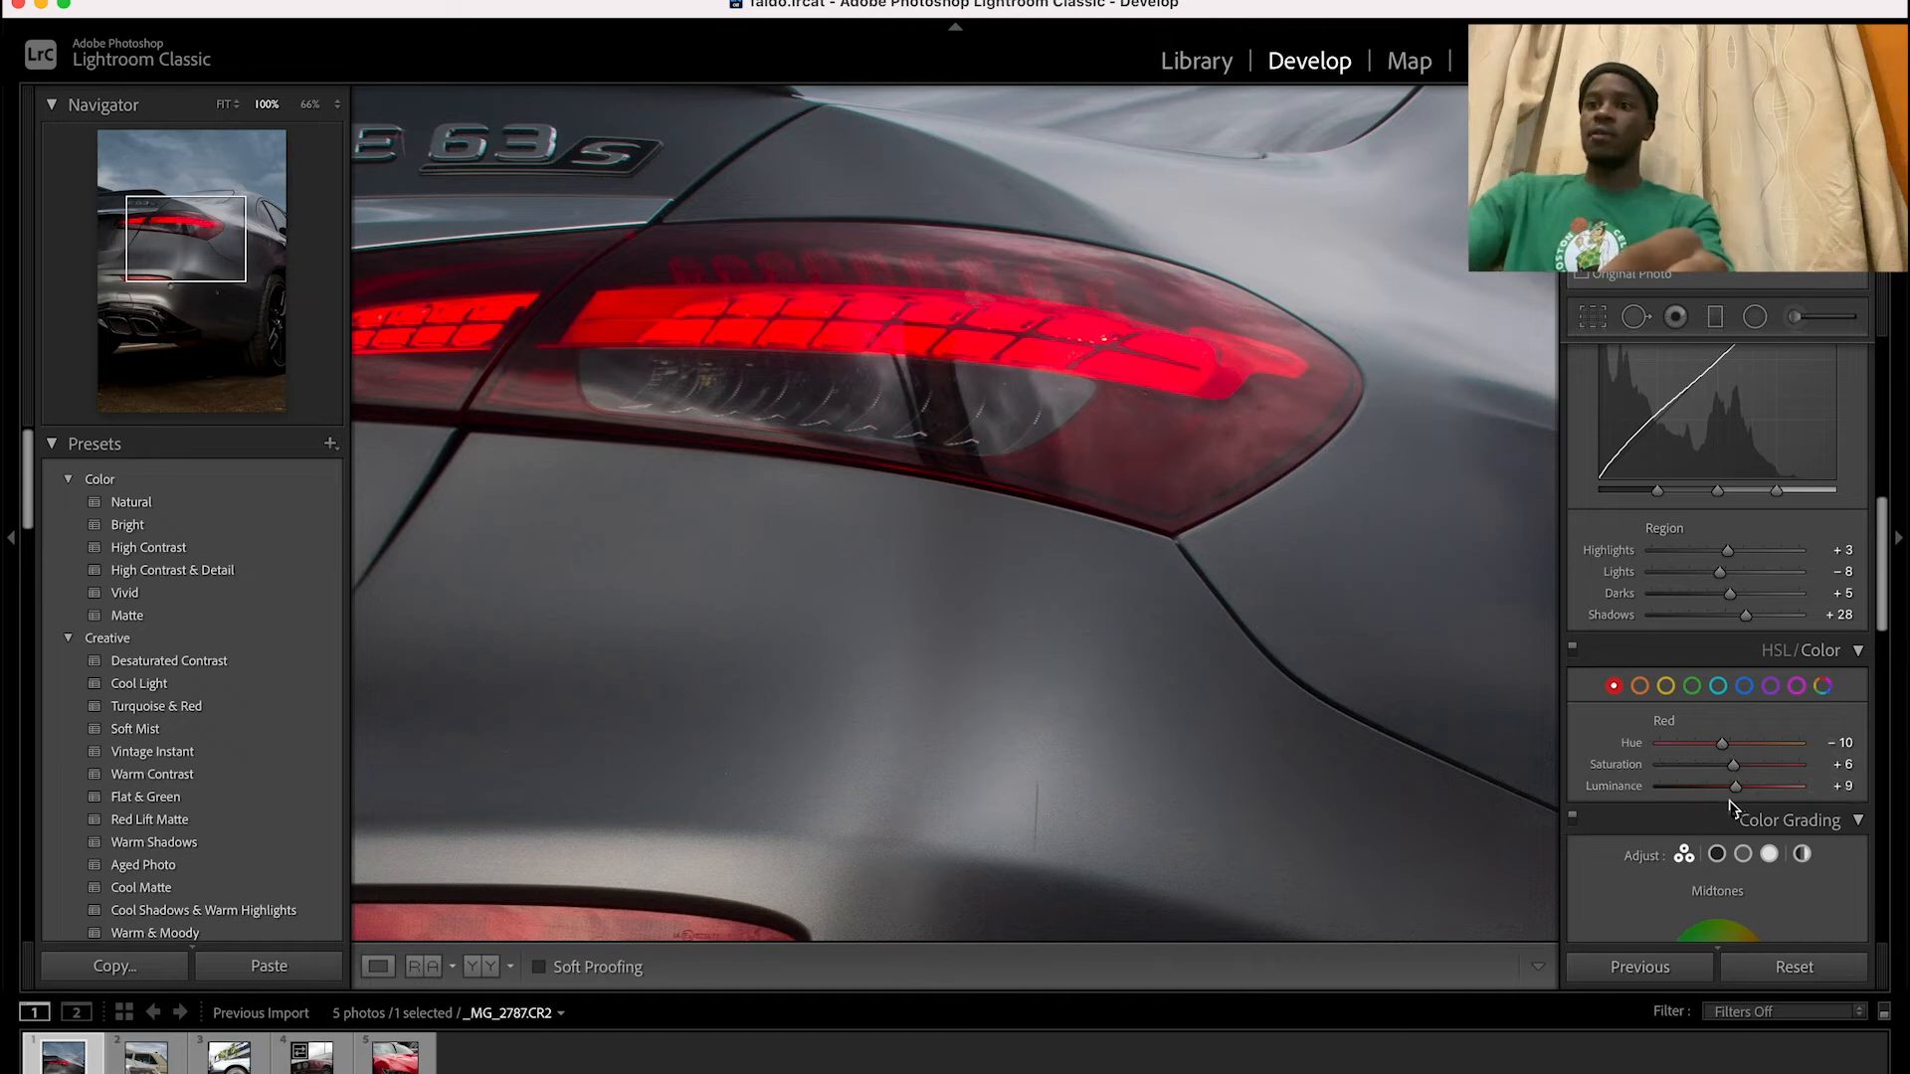
pyautogui.click(1076, 398)
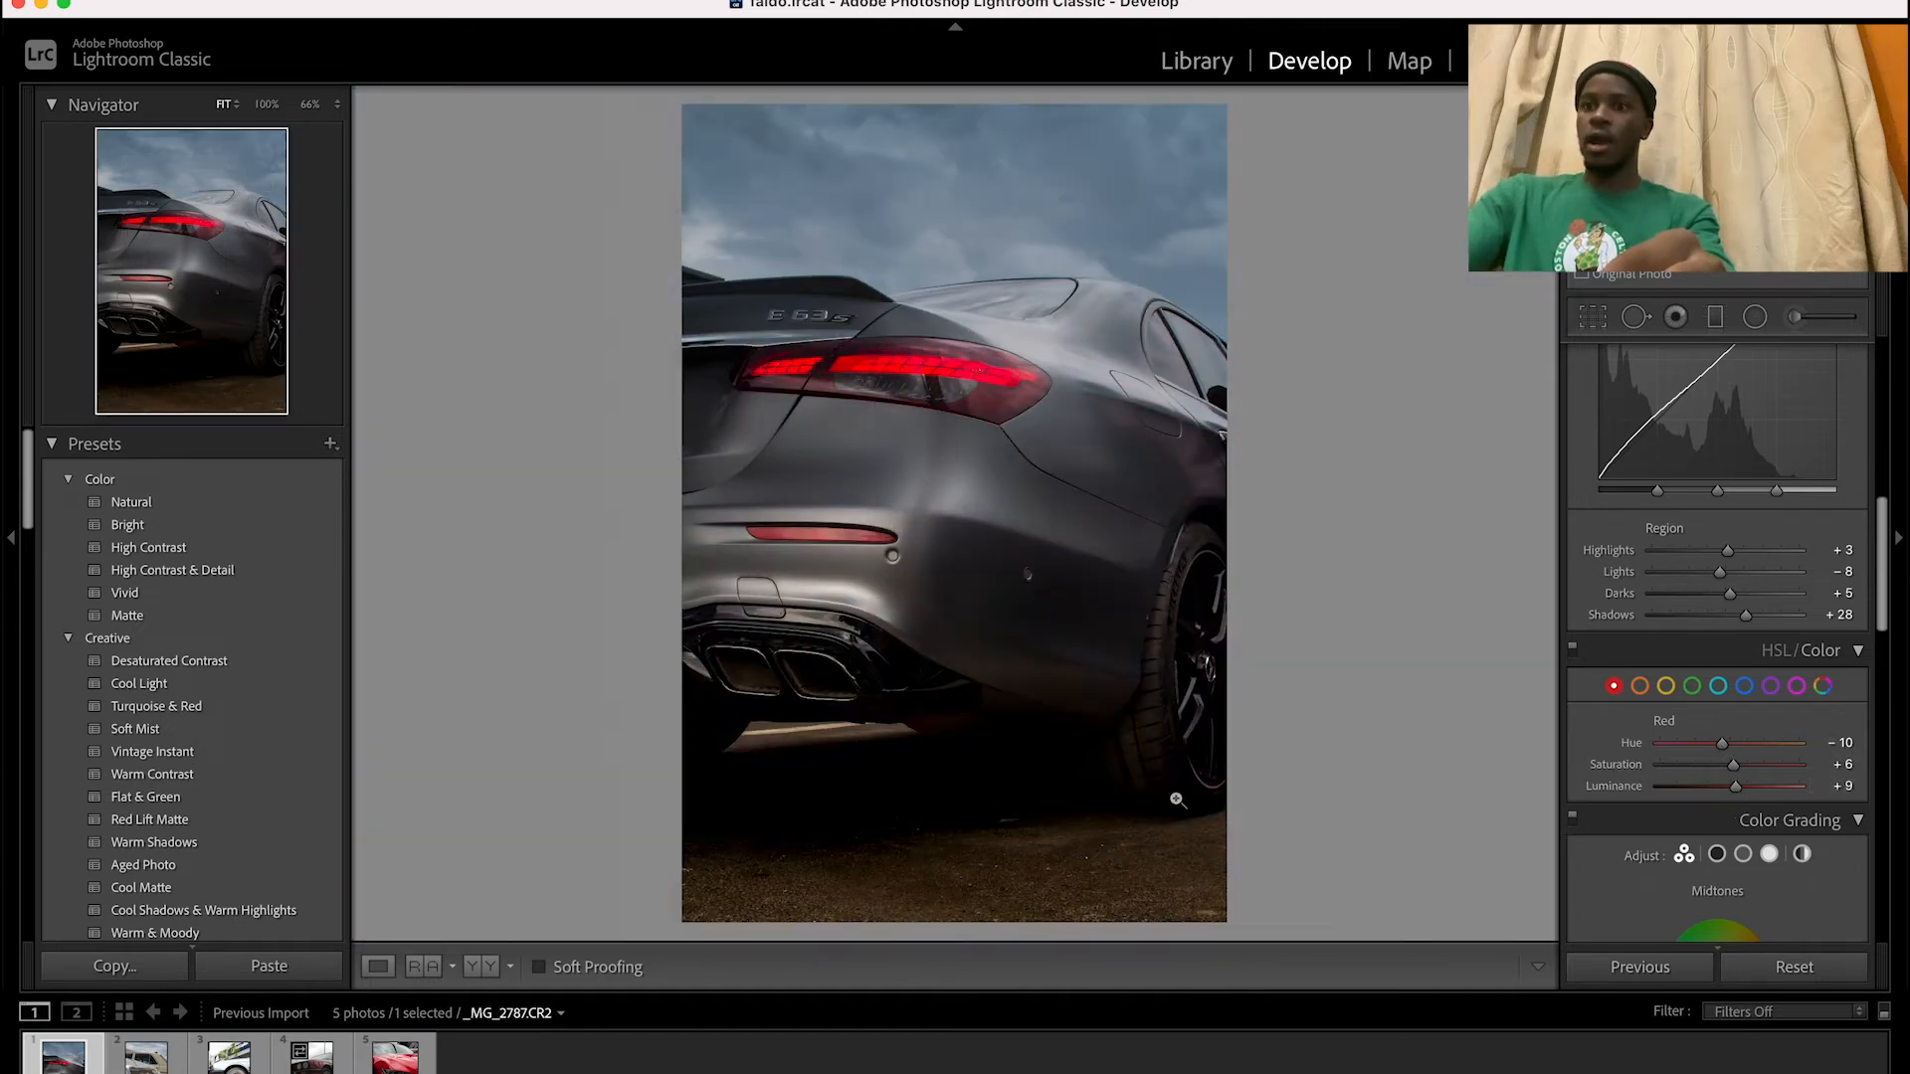
# Bring up the orange color adjustments and compare the edited photo with its original version
pyautogui.click(1640, 686)
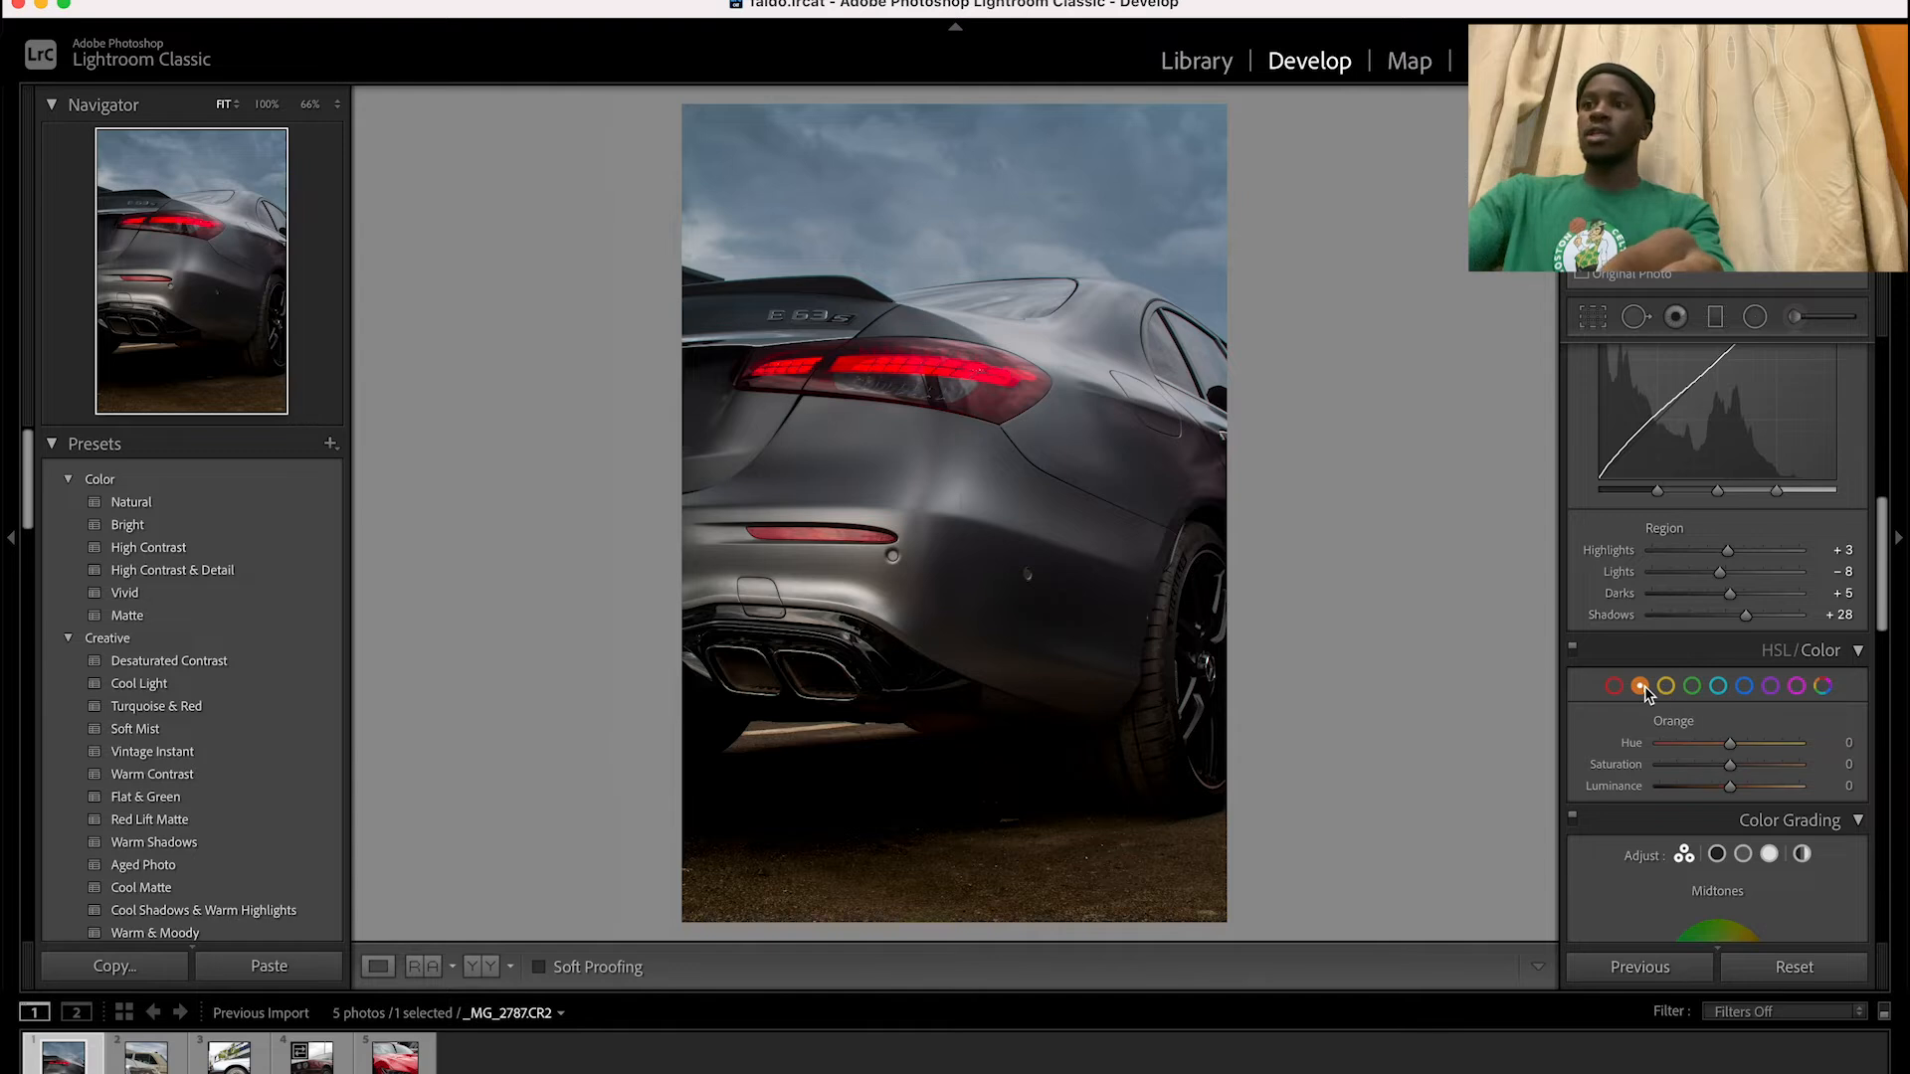
pyautogui.moveTo(1729, 788); pyautogui.dragTo(1730, 793)
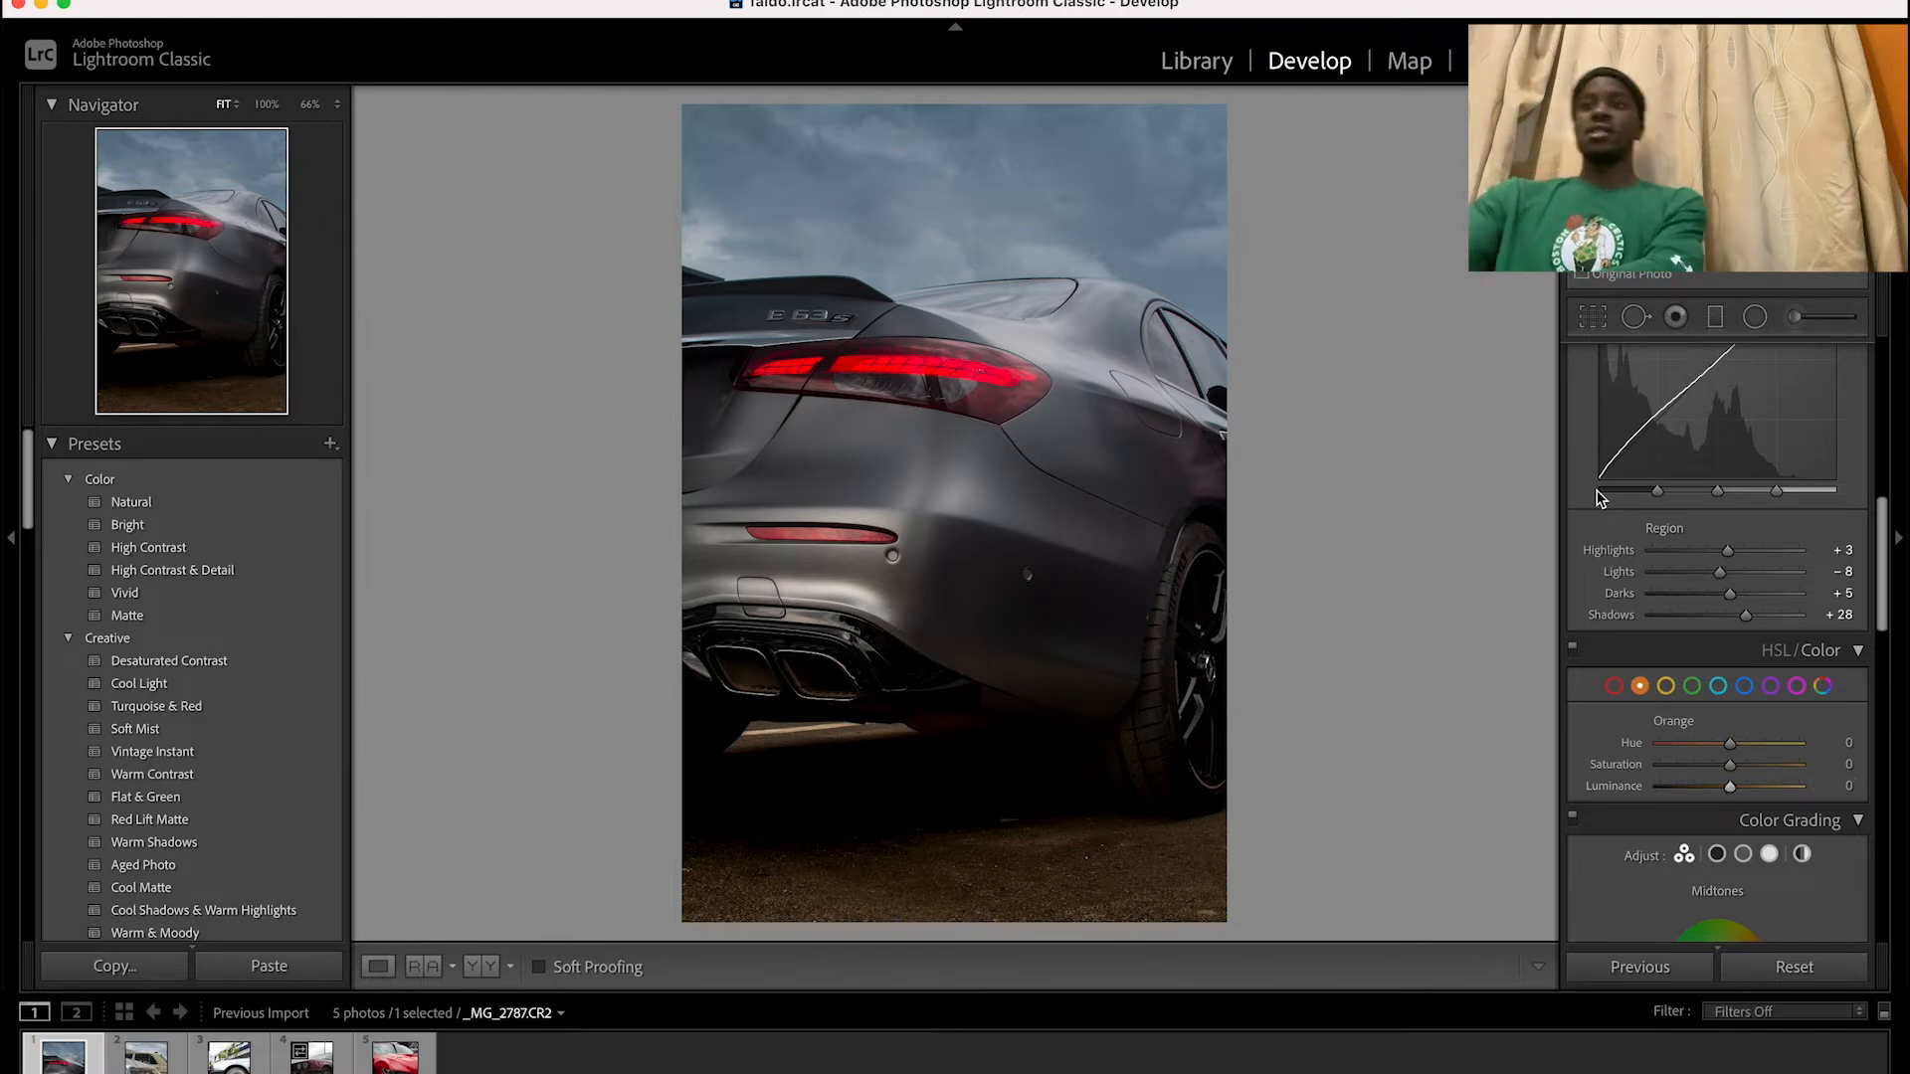
pyautogui.press('\\')
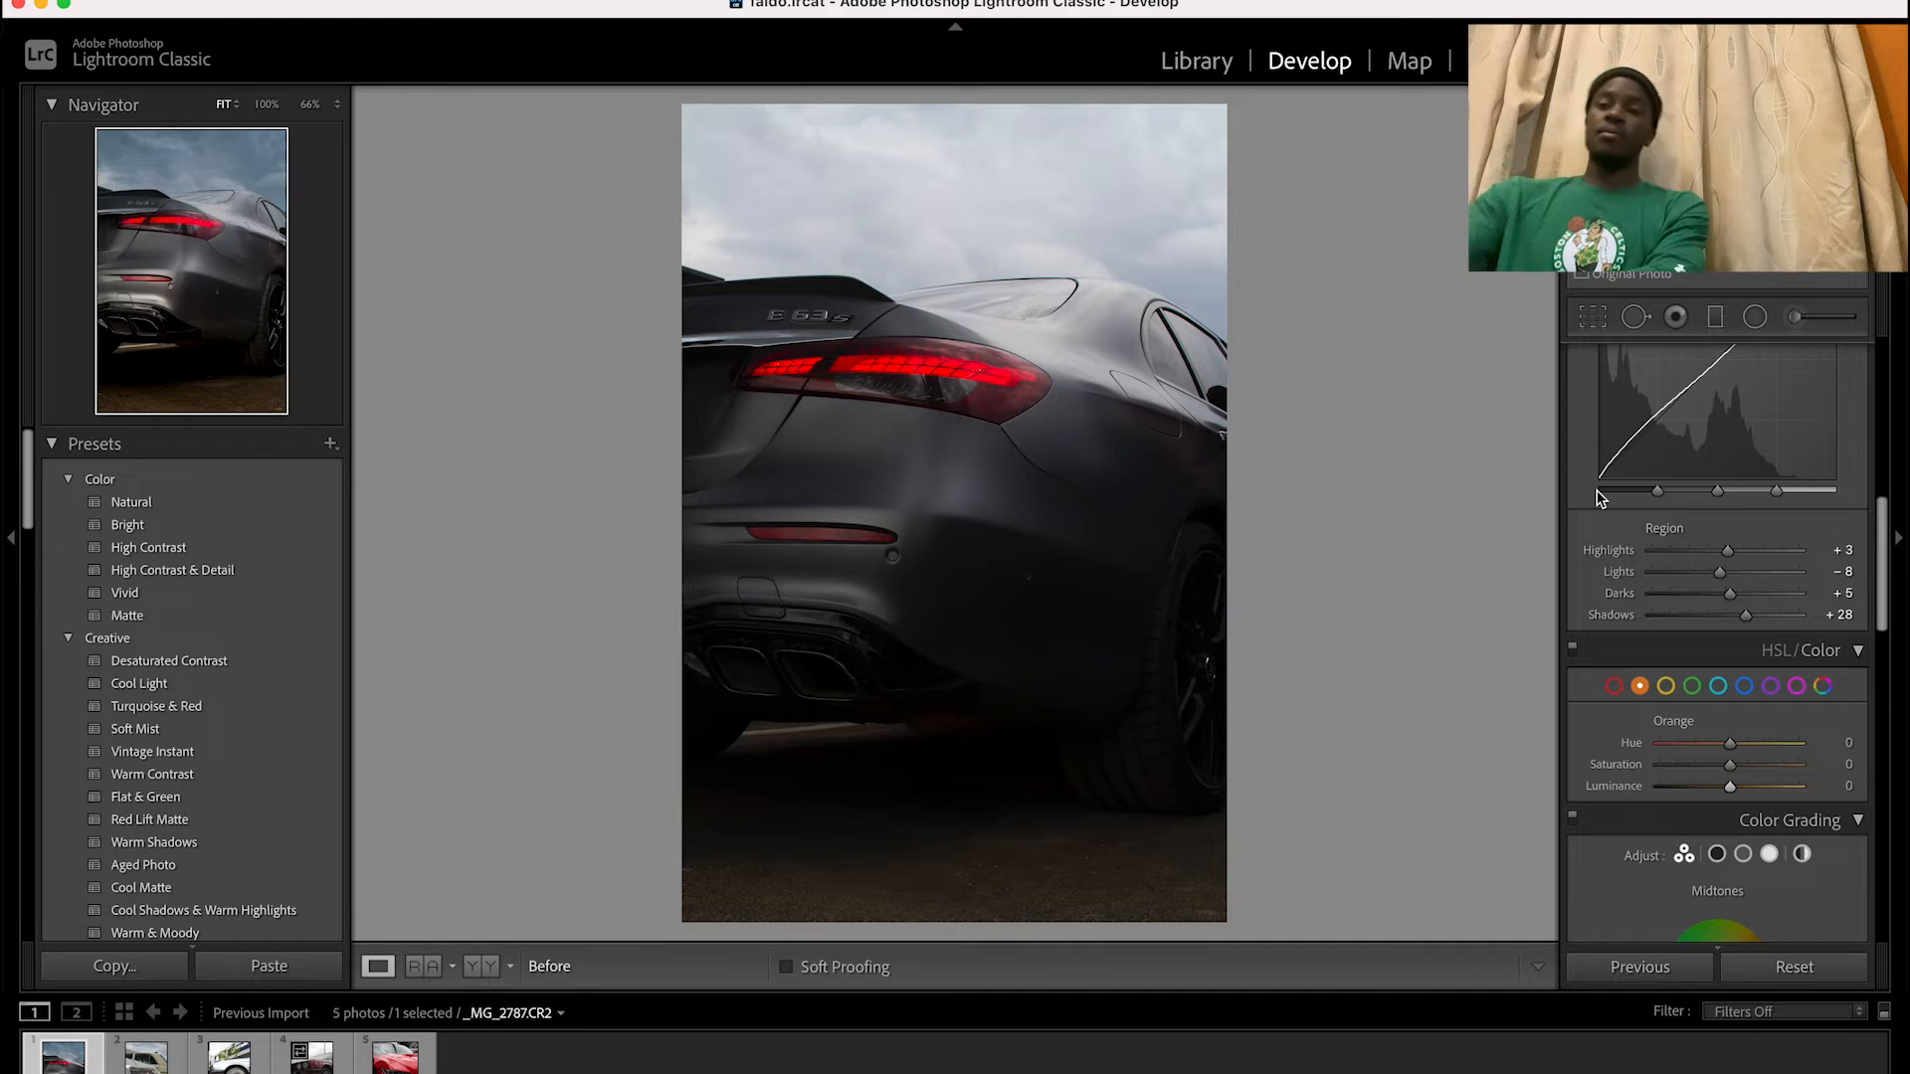
pyautogui.press('\\')
# Compare the finished edit of the dark car with its unedited version several times
pyautogui.press('\\')
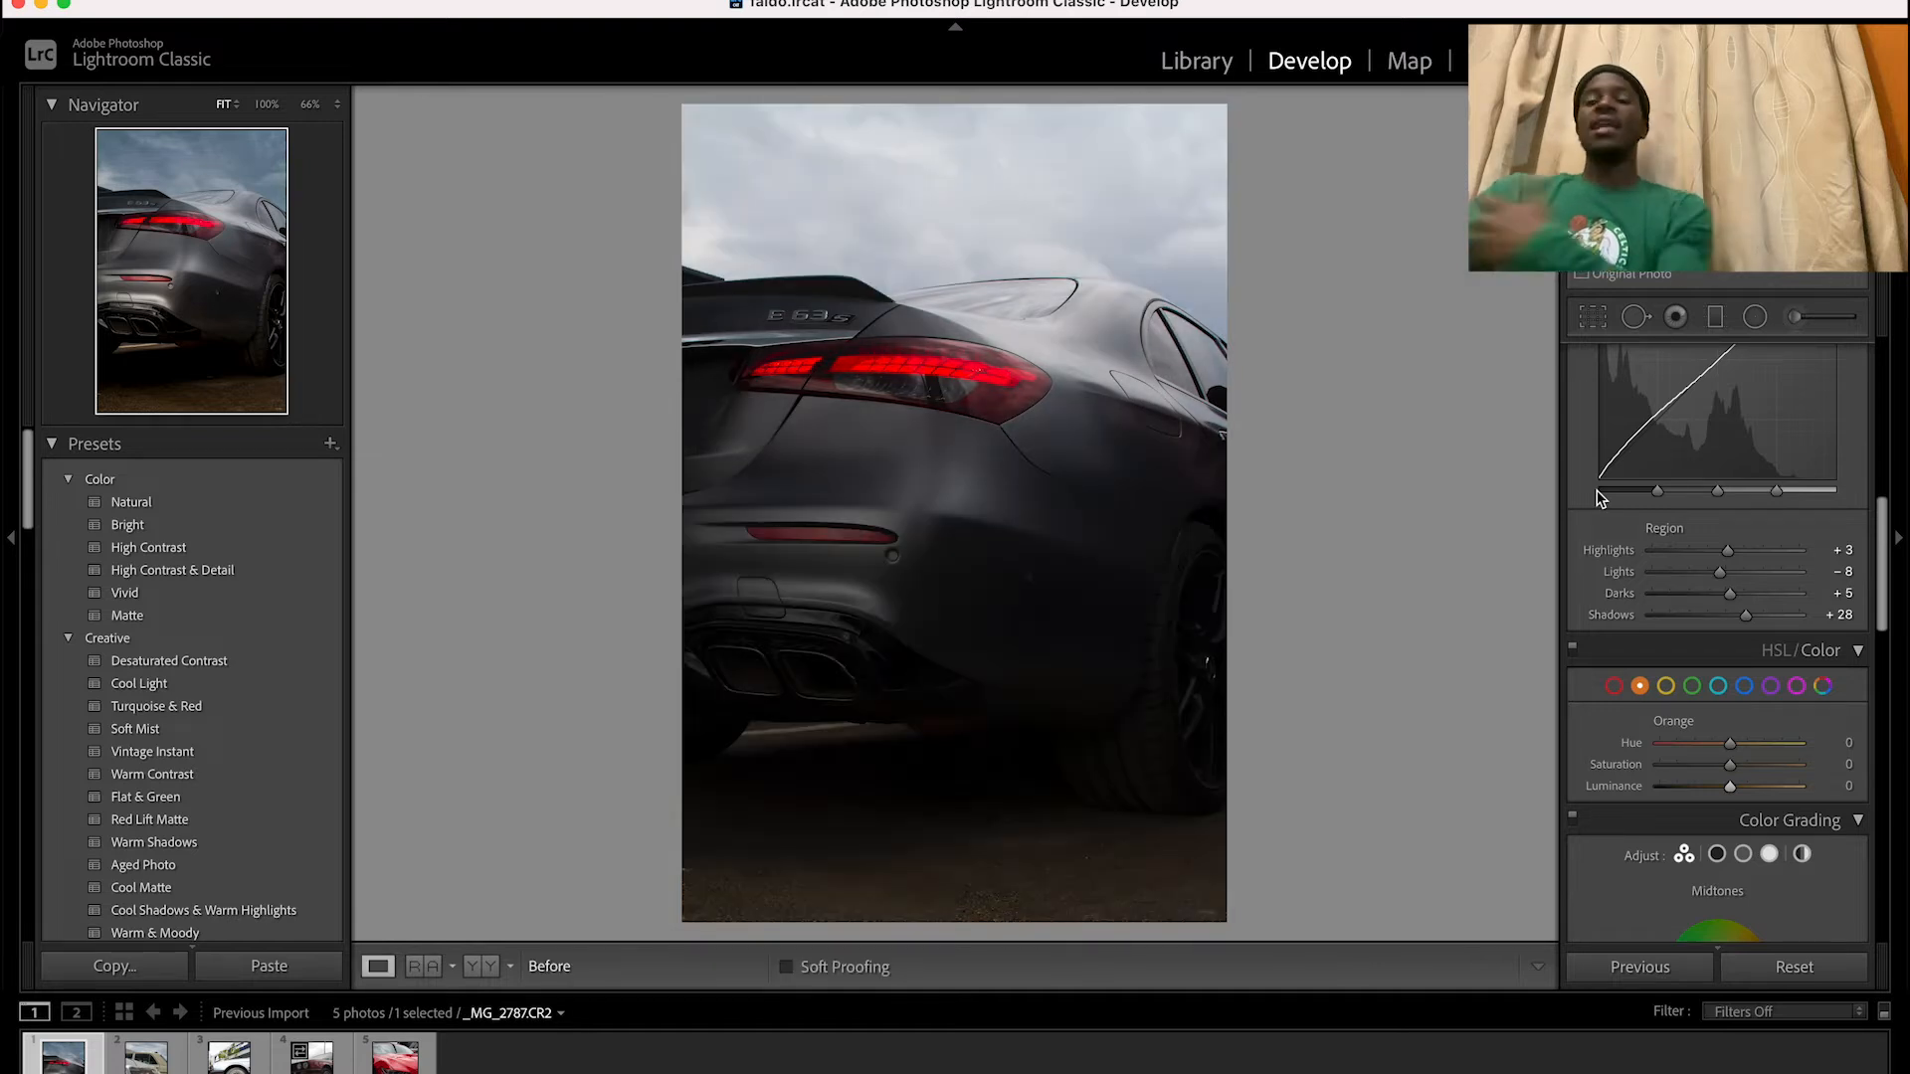
pyautogui.press('\\')
pyautogui.press('\\')
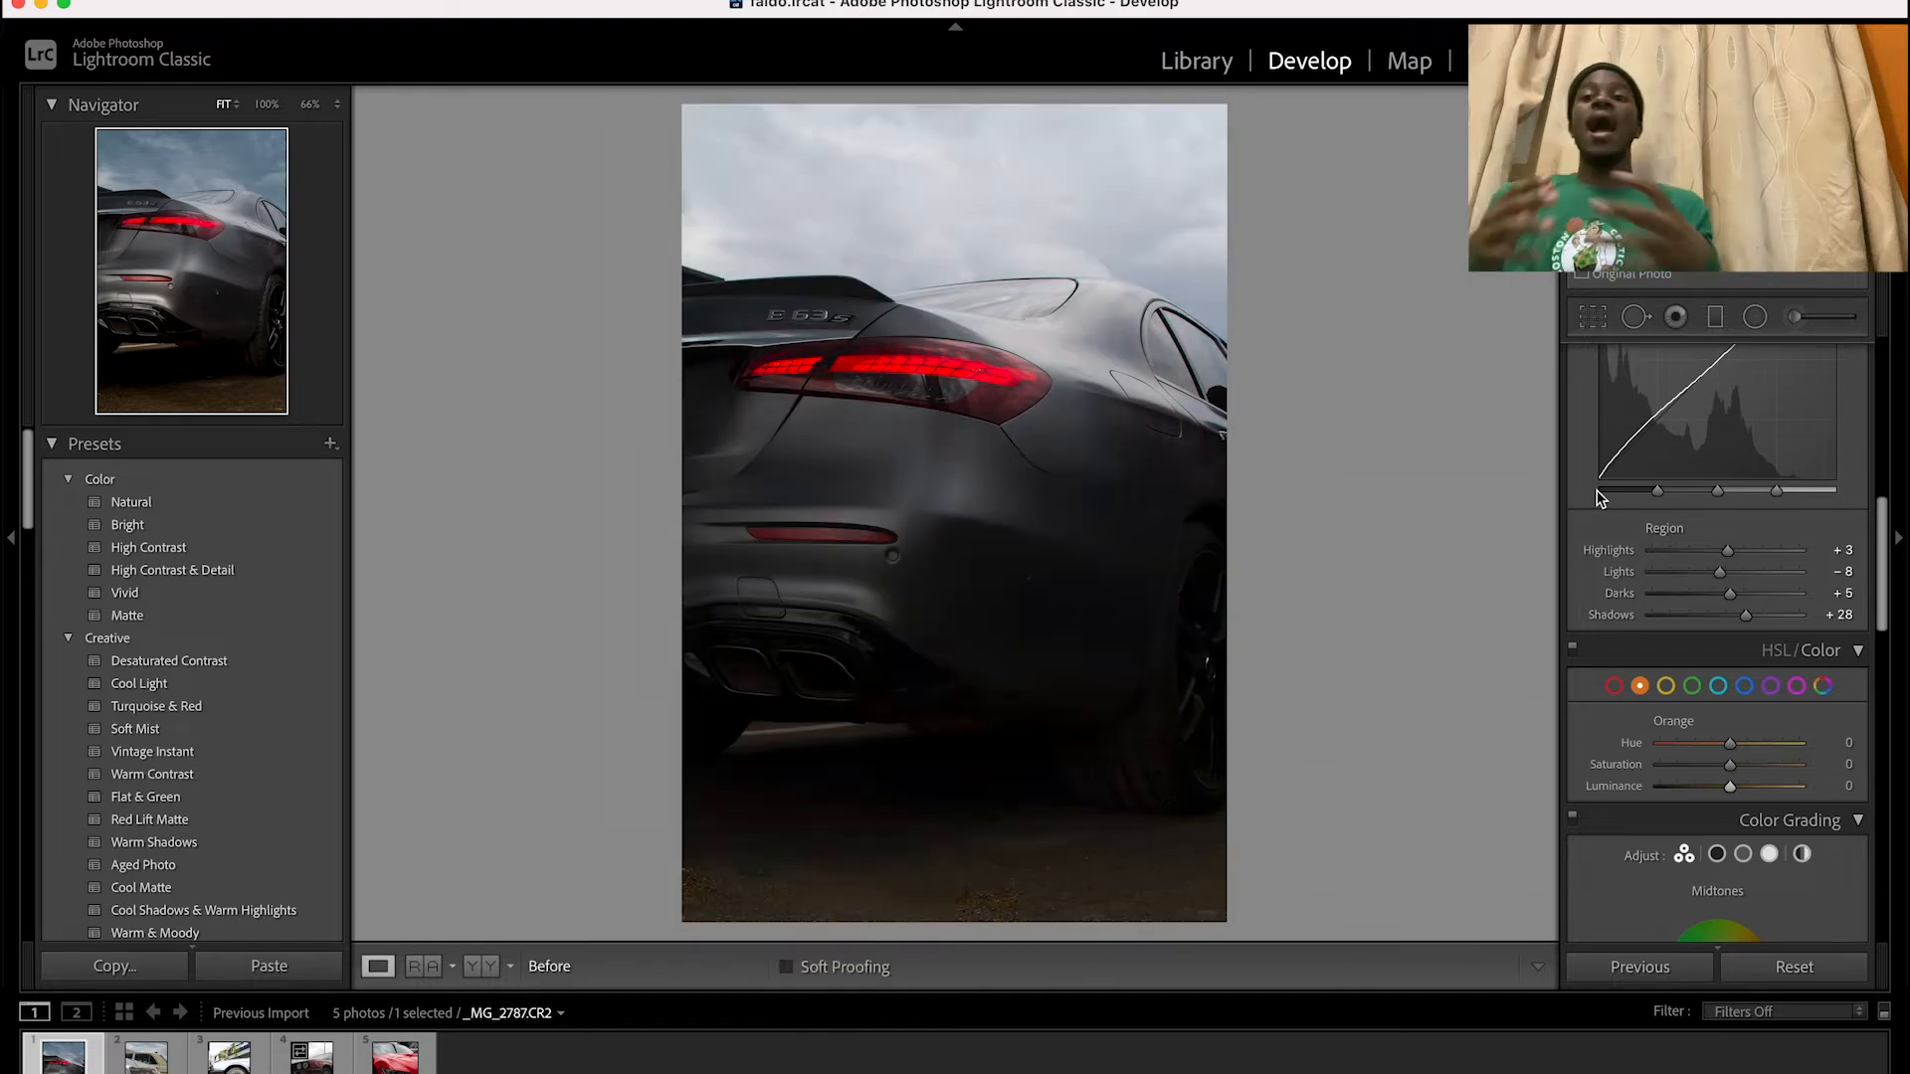
pyautogui.press('\\')
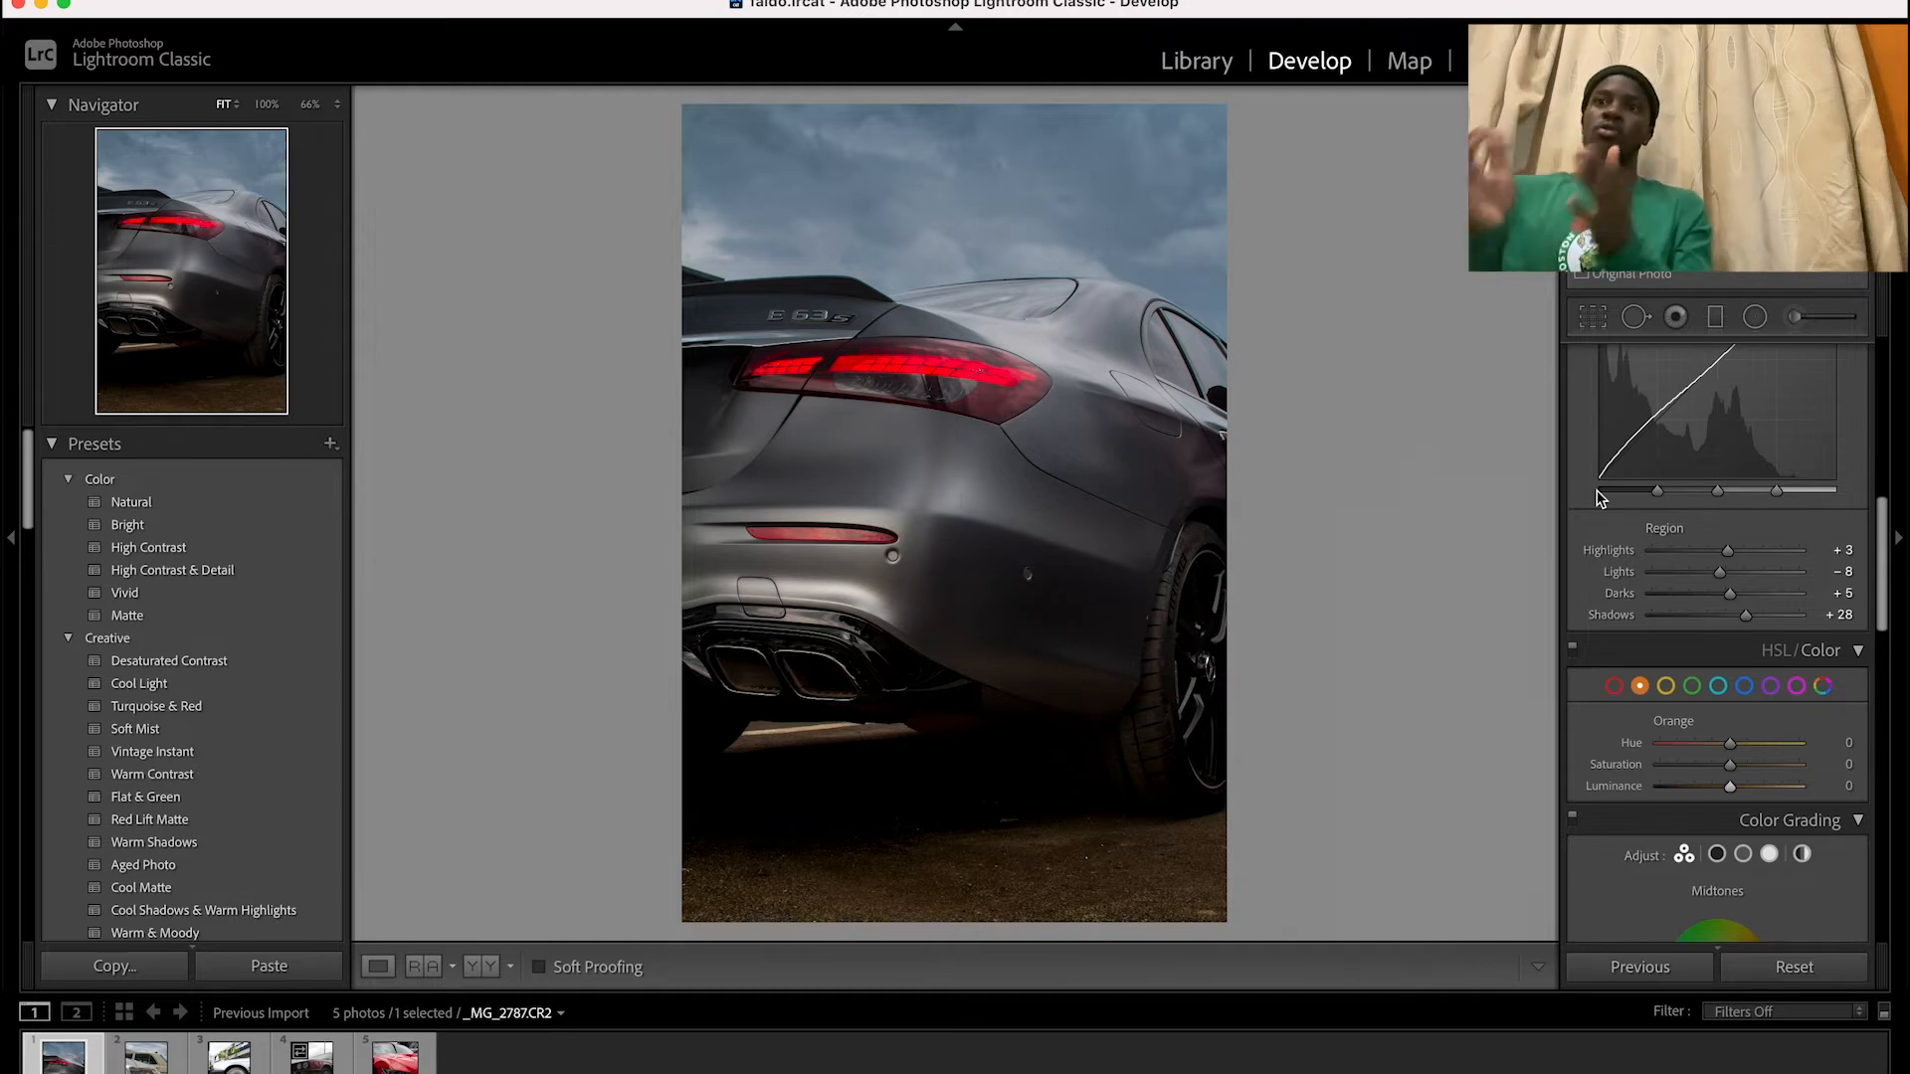
pyautogui.press('\\')
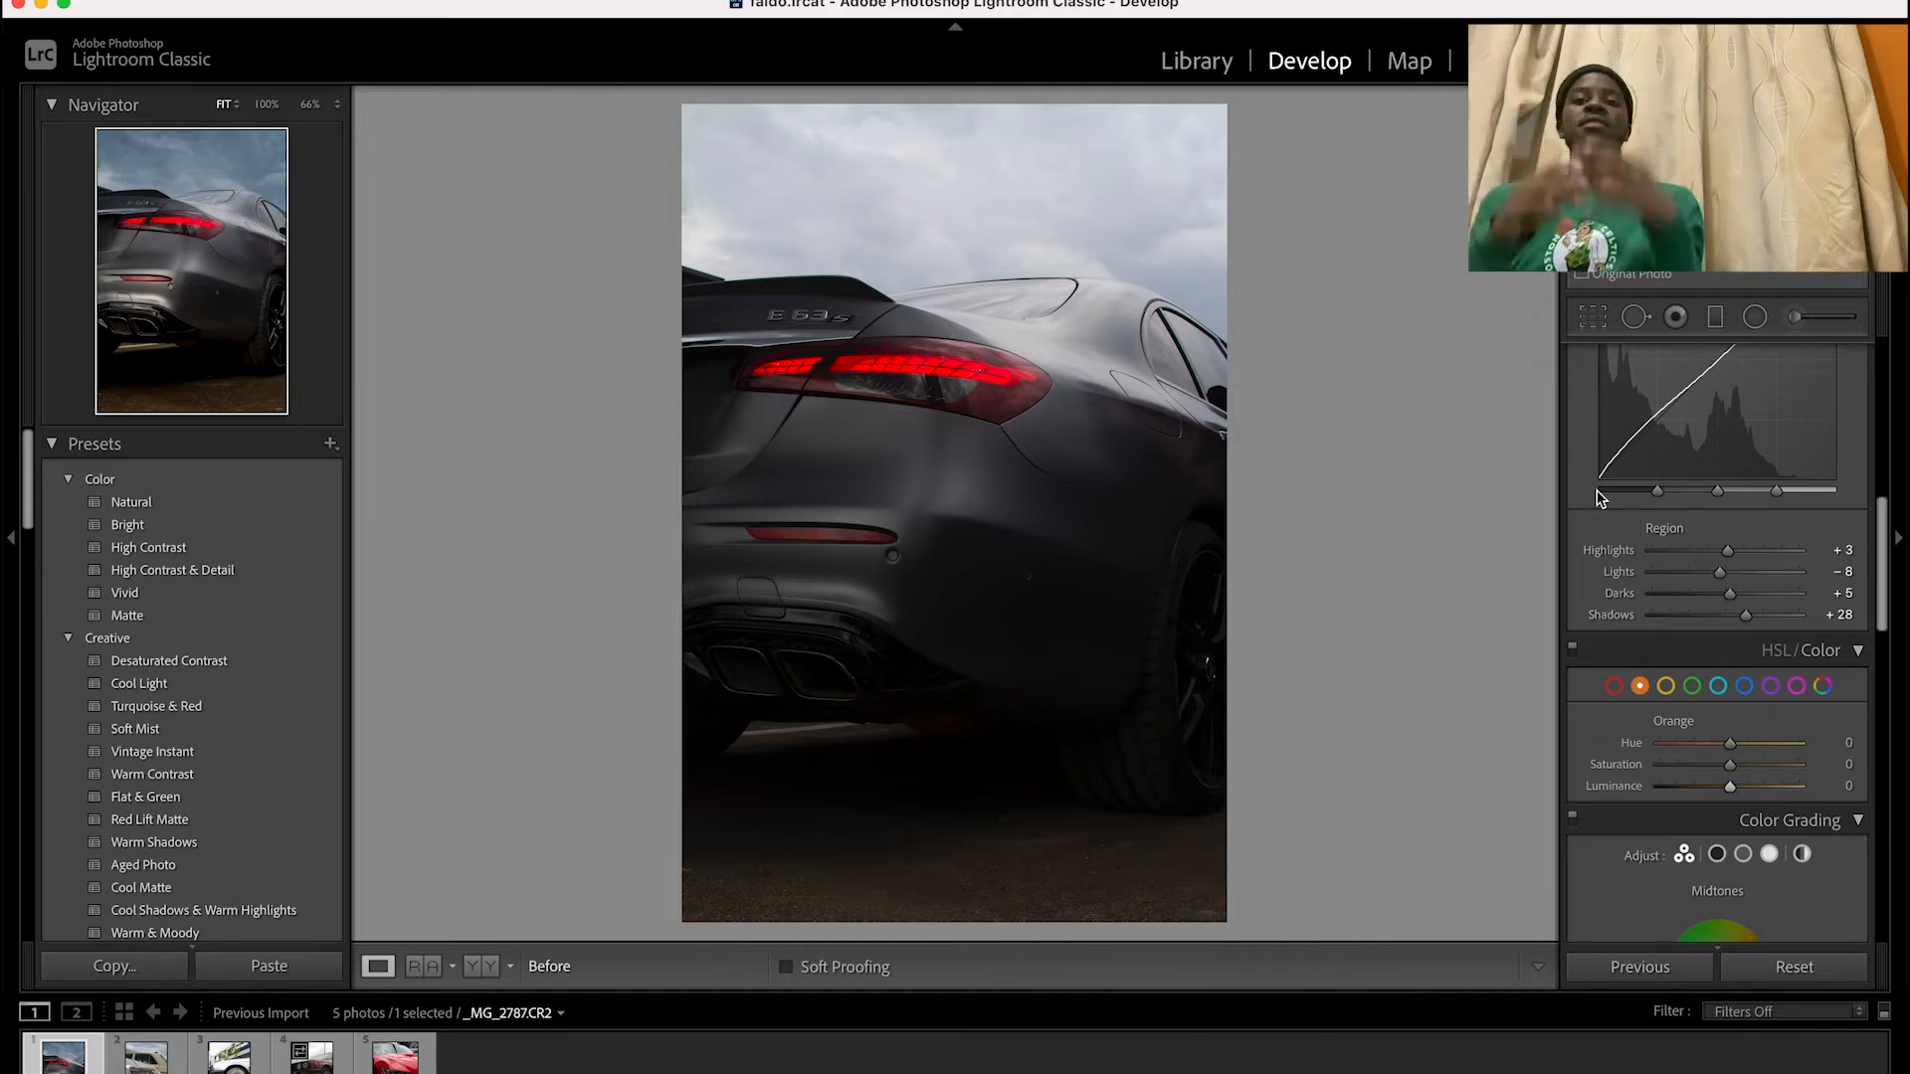
pyautogui.press('\\')
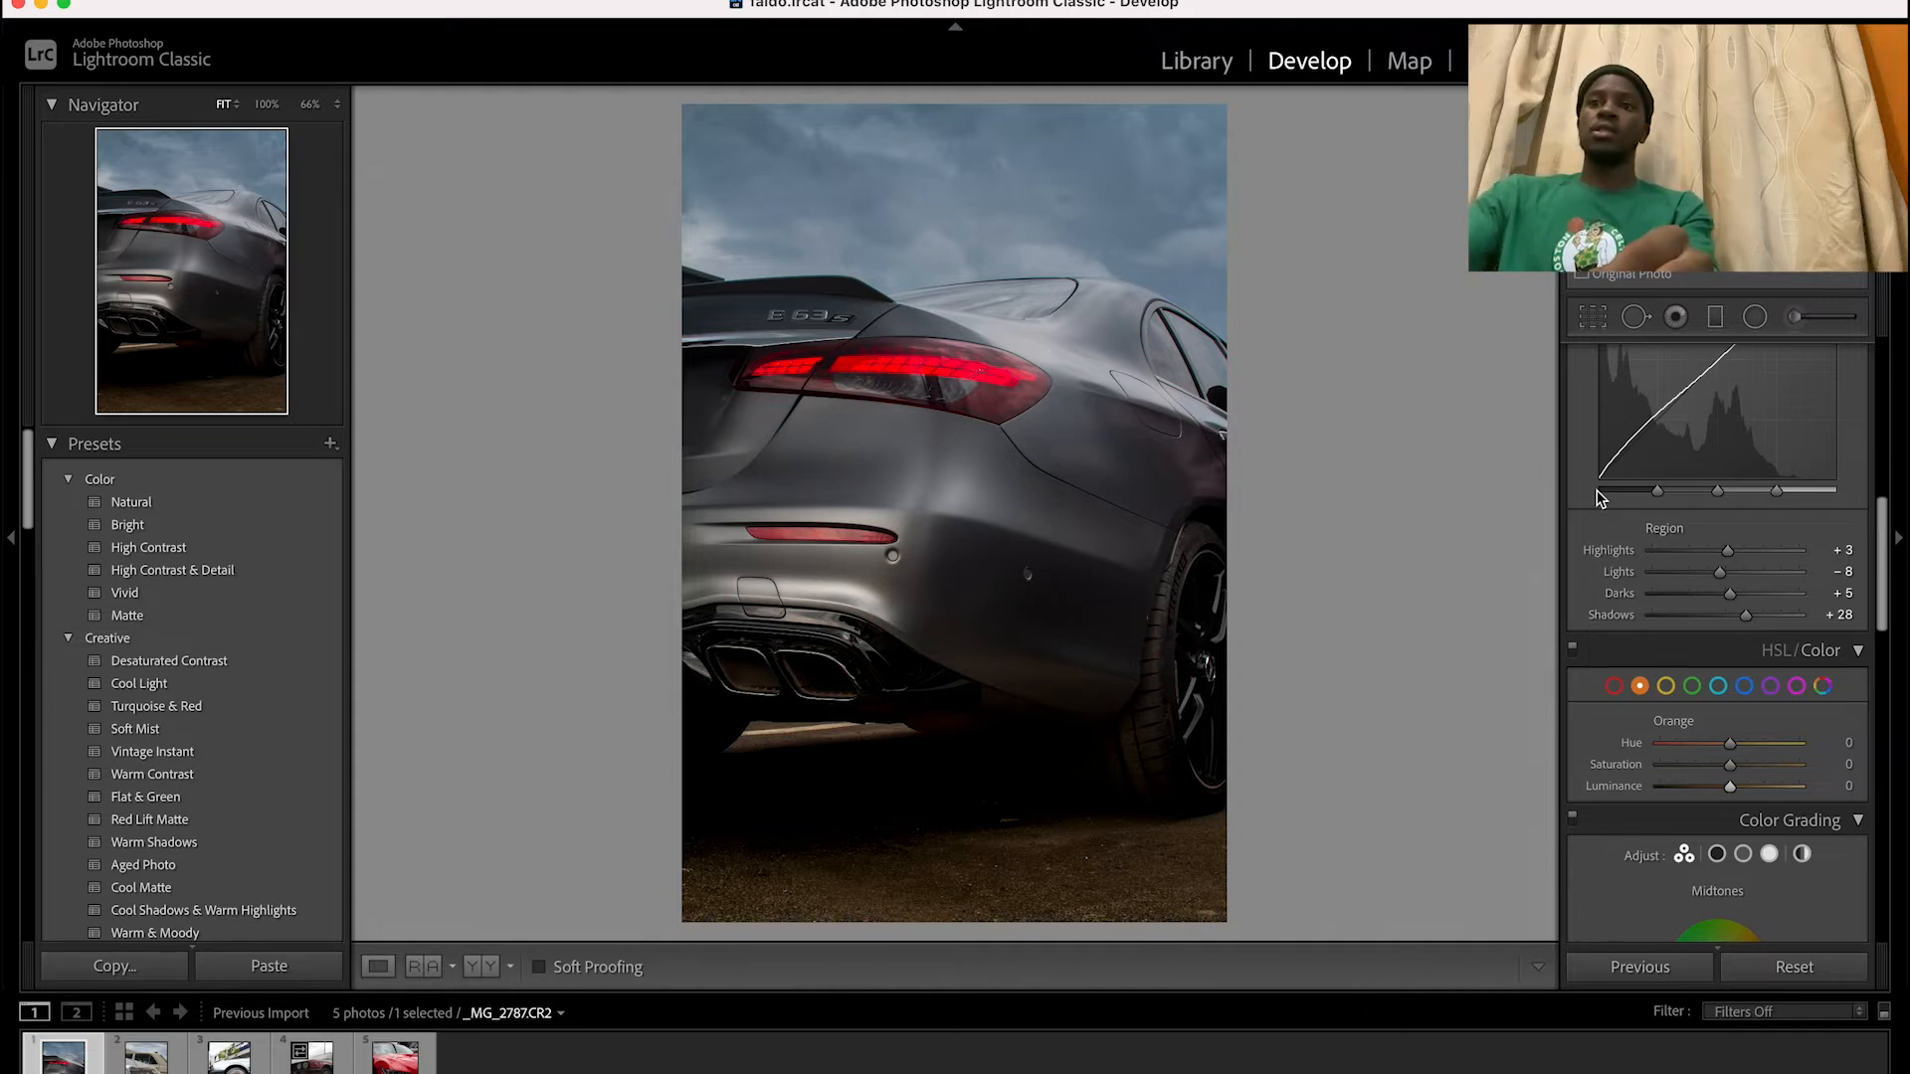
# Switch to photo _MG_2847.CR2 and draw a graduated filter from the sky down over the car's fender, checking its mask overlay
pyautogui.press('Right')
pyautogui.press('Right')
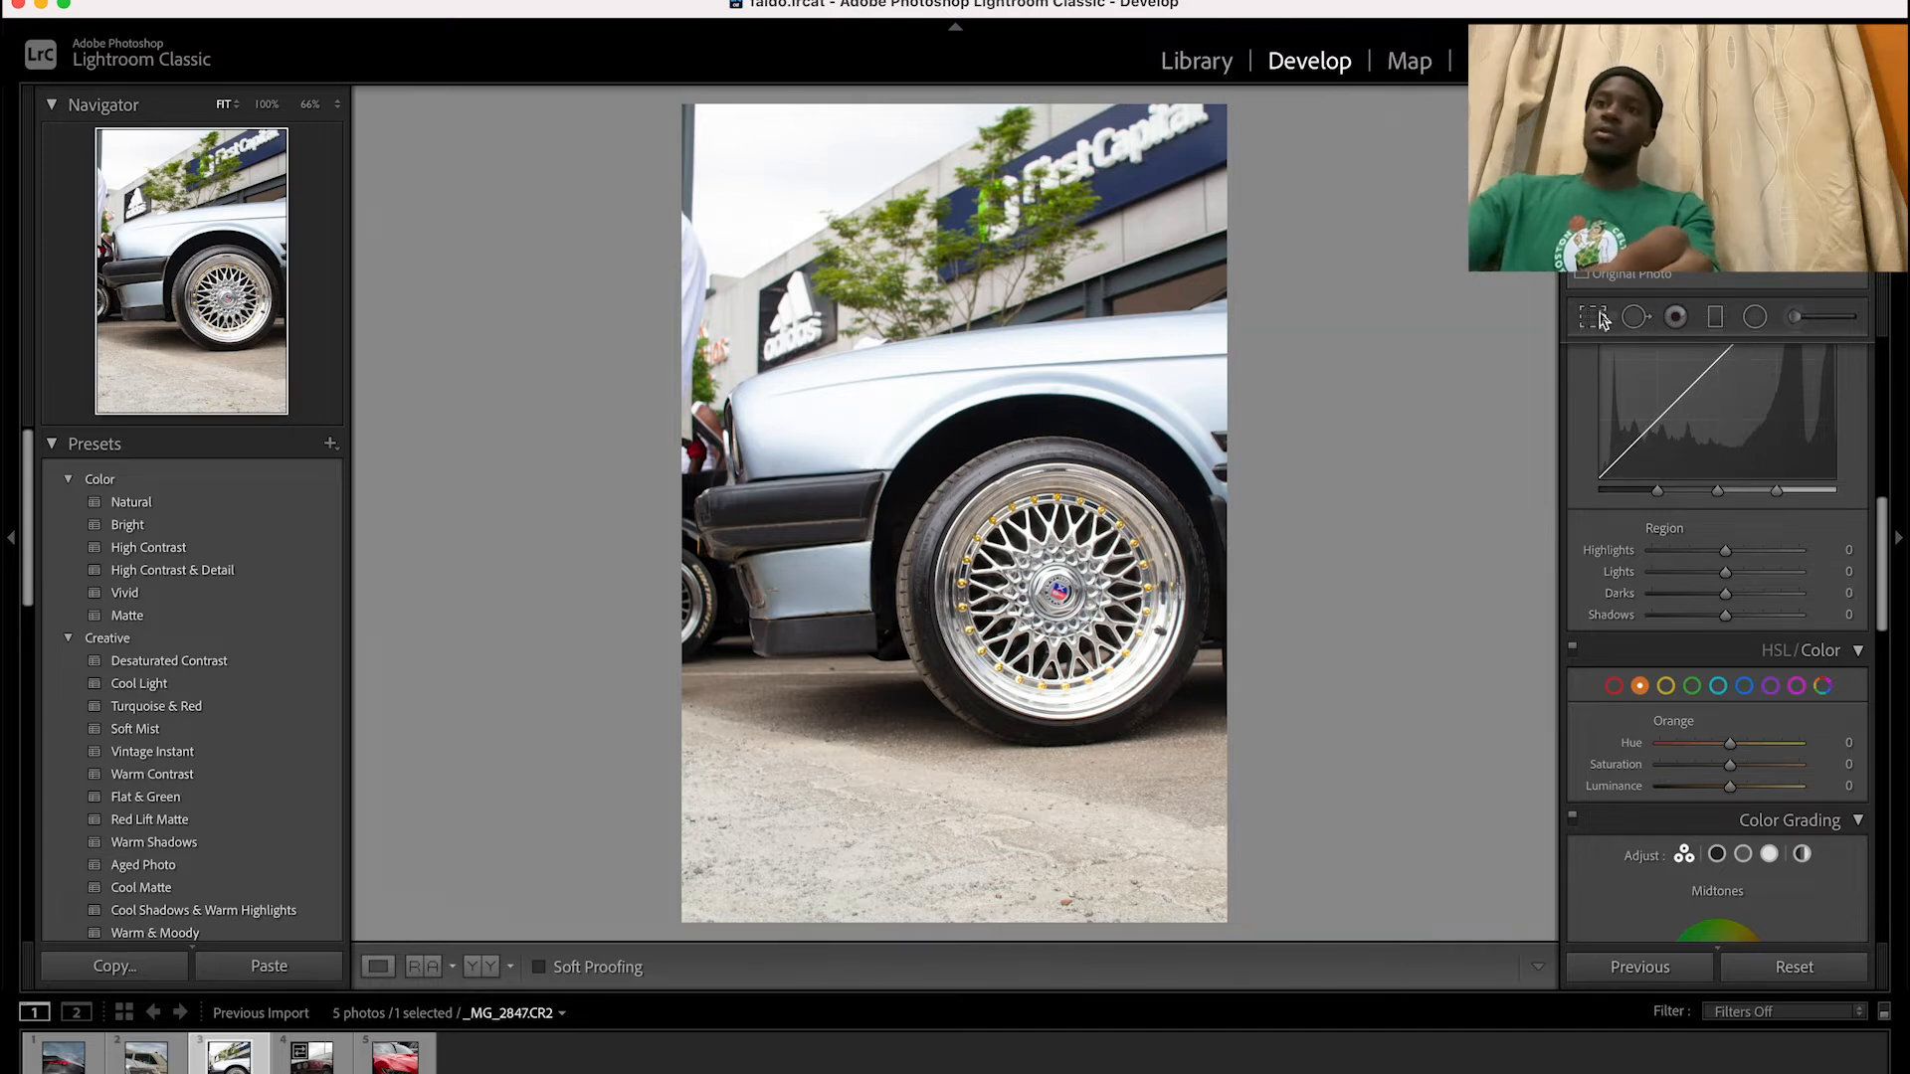
pyautogui.click(1717, 318)
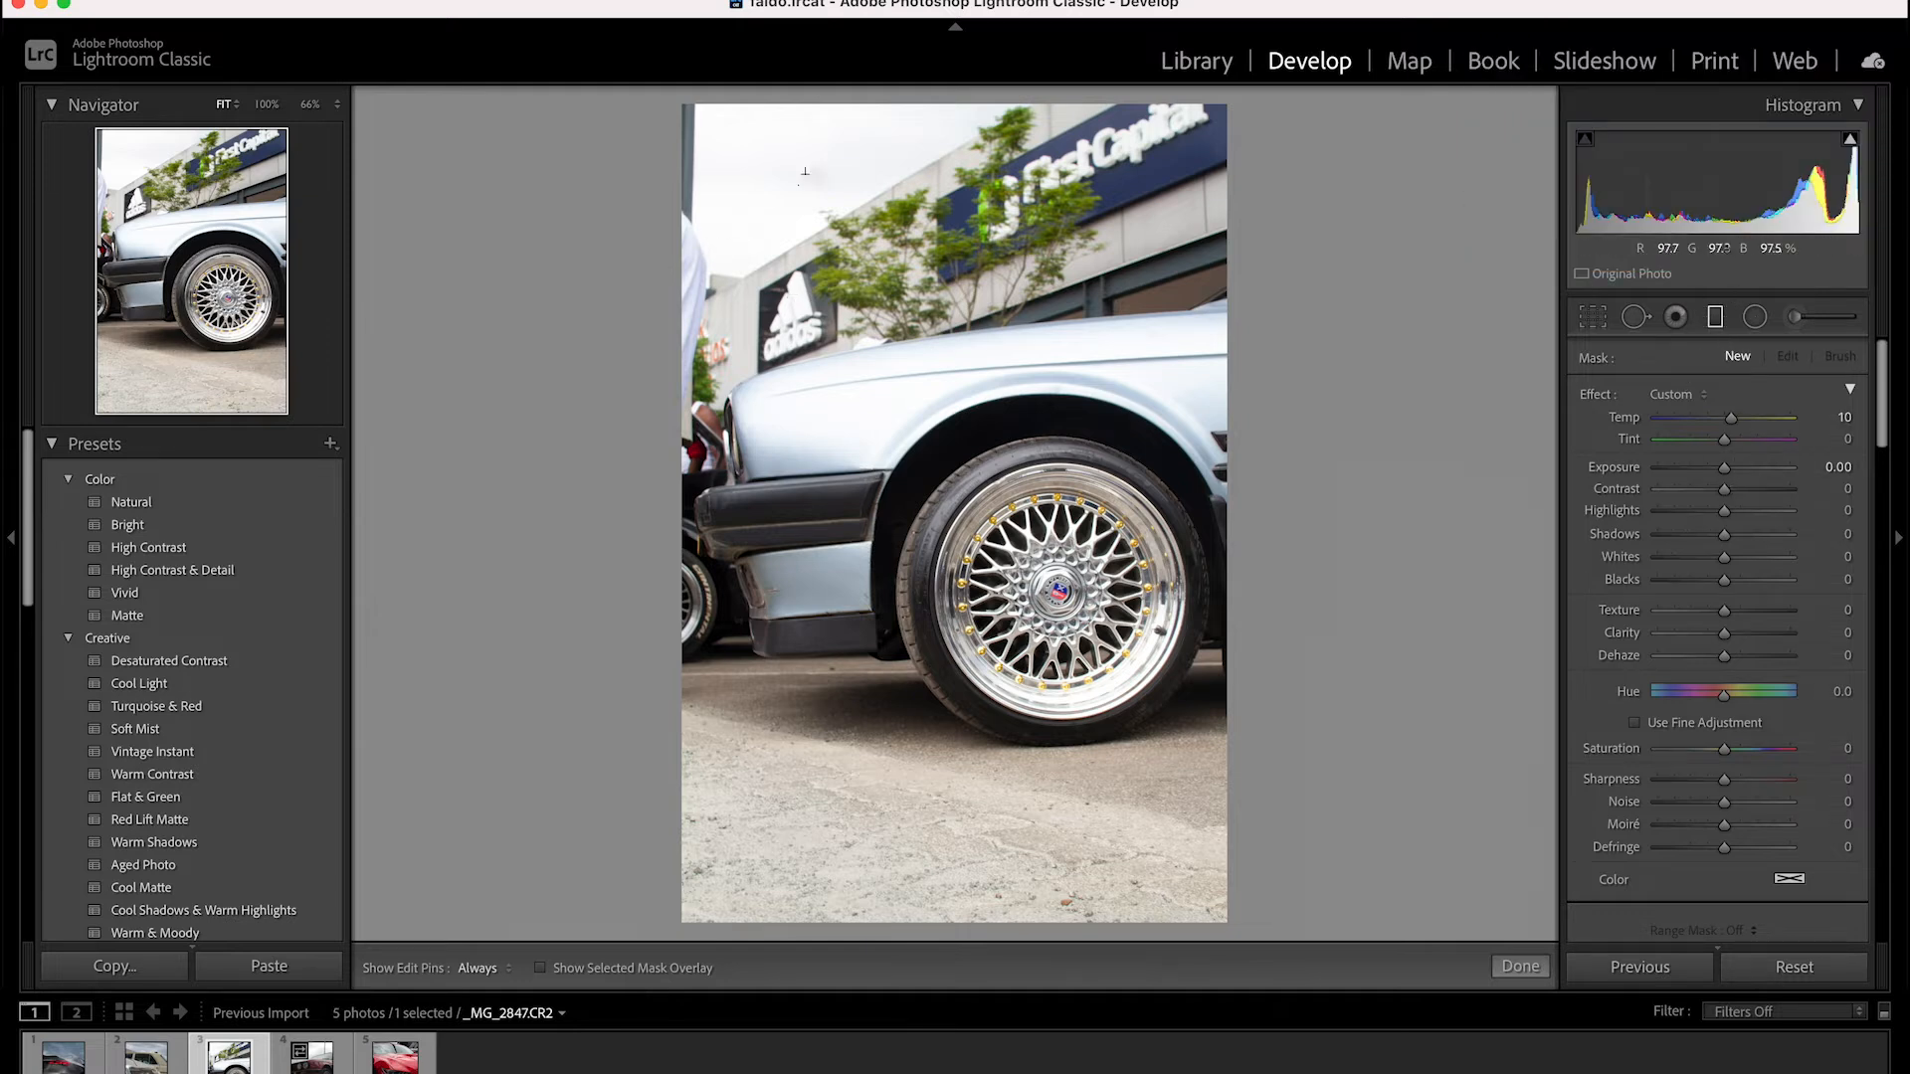
pyautogui.moveTo(895, 130); pyautogui.dragTo(896, 452)
pyautogui.press('o')
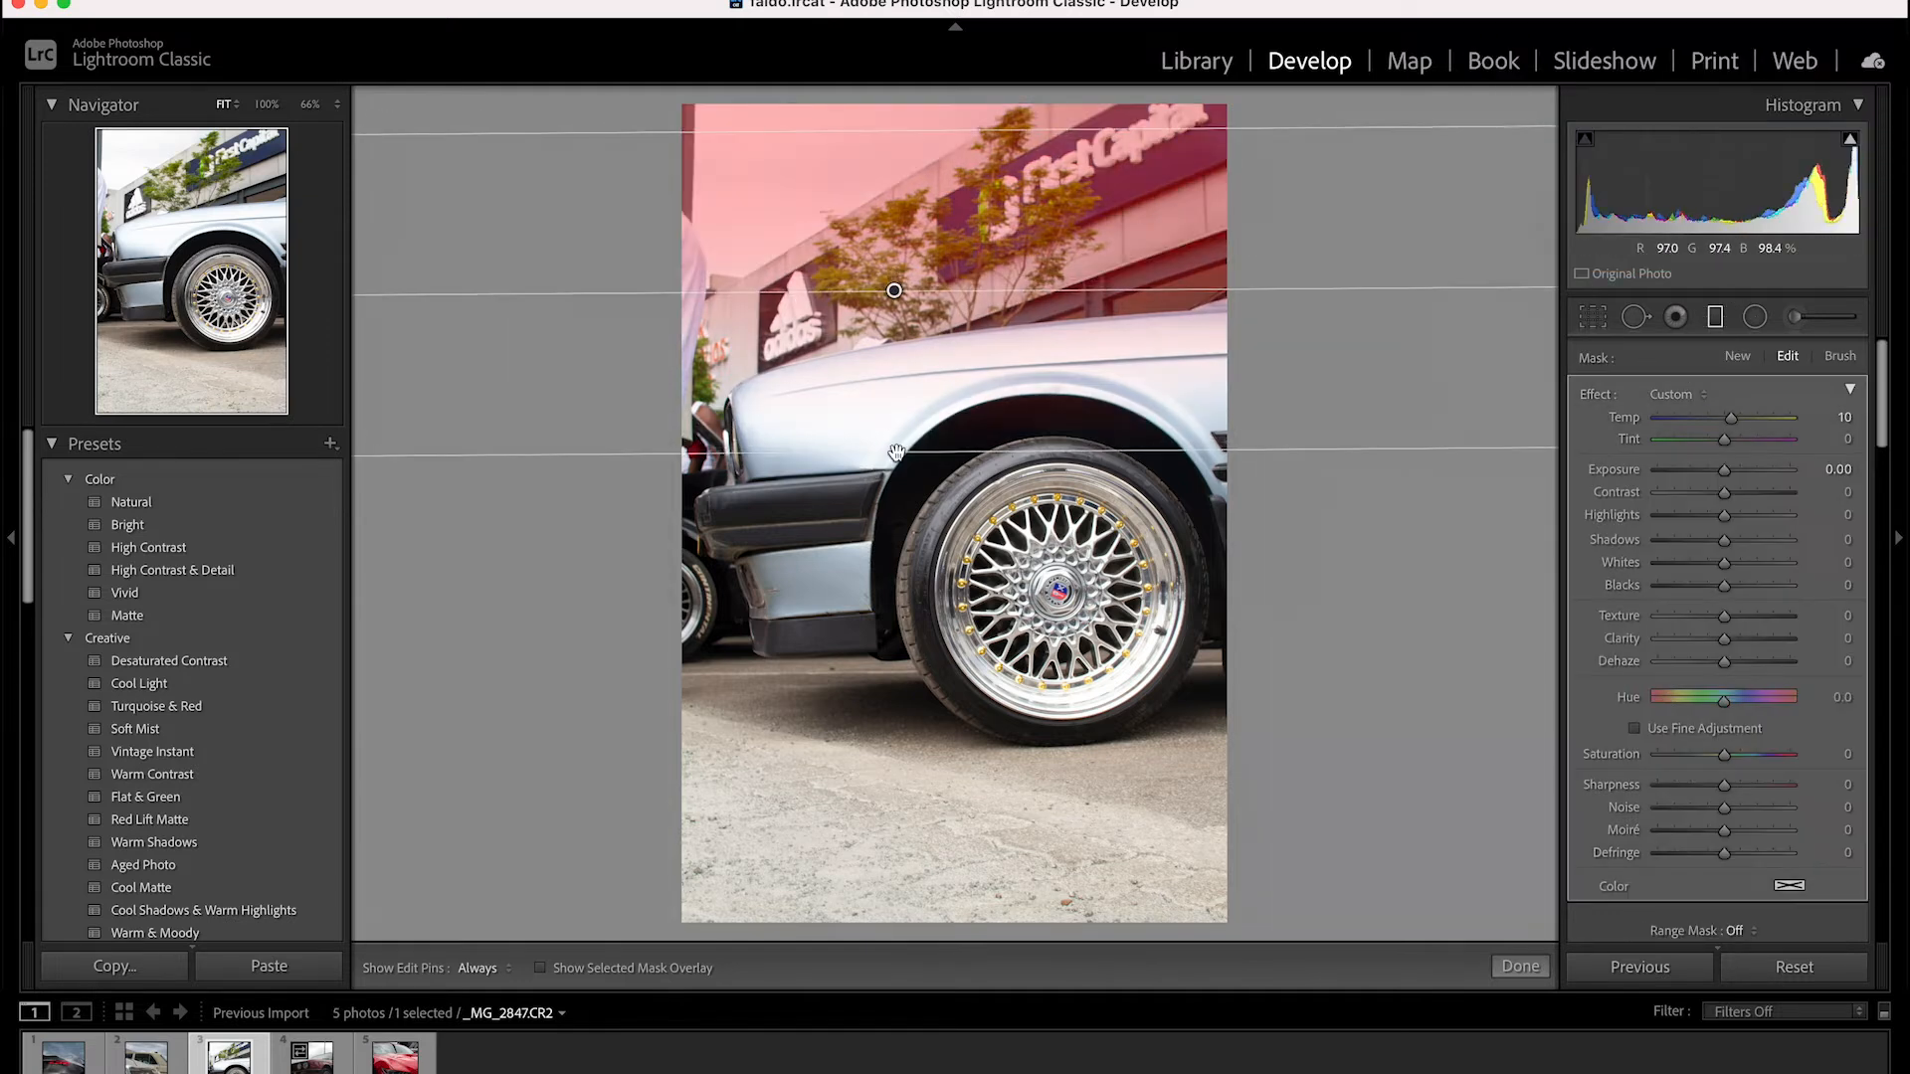
pyautogui.moveTo(894, 291); pyautogui.dragTo(894, 328)
pyautogui.press('o')
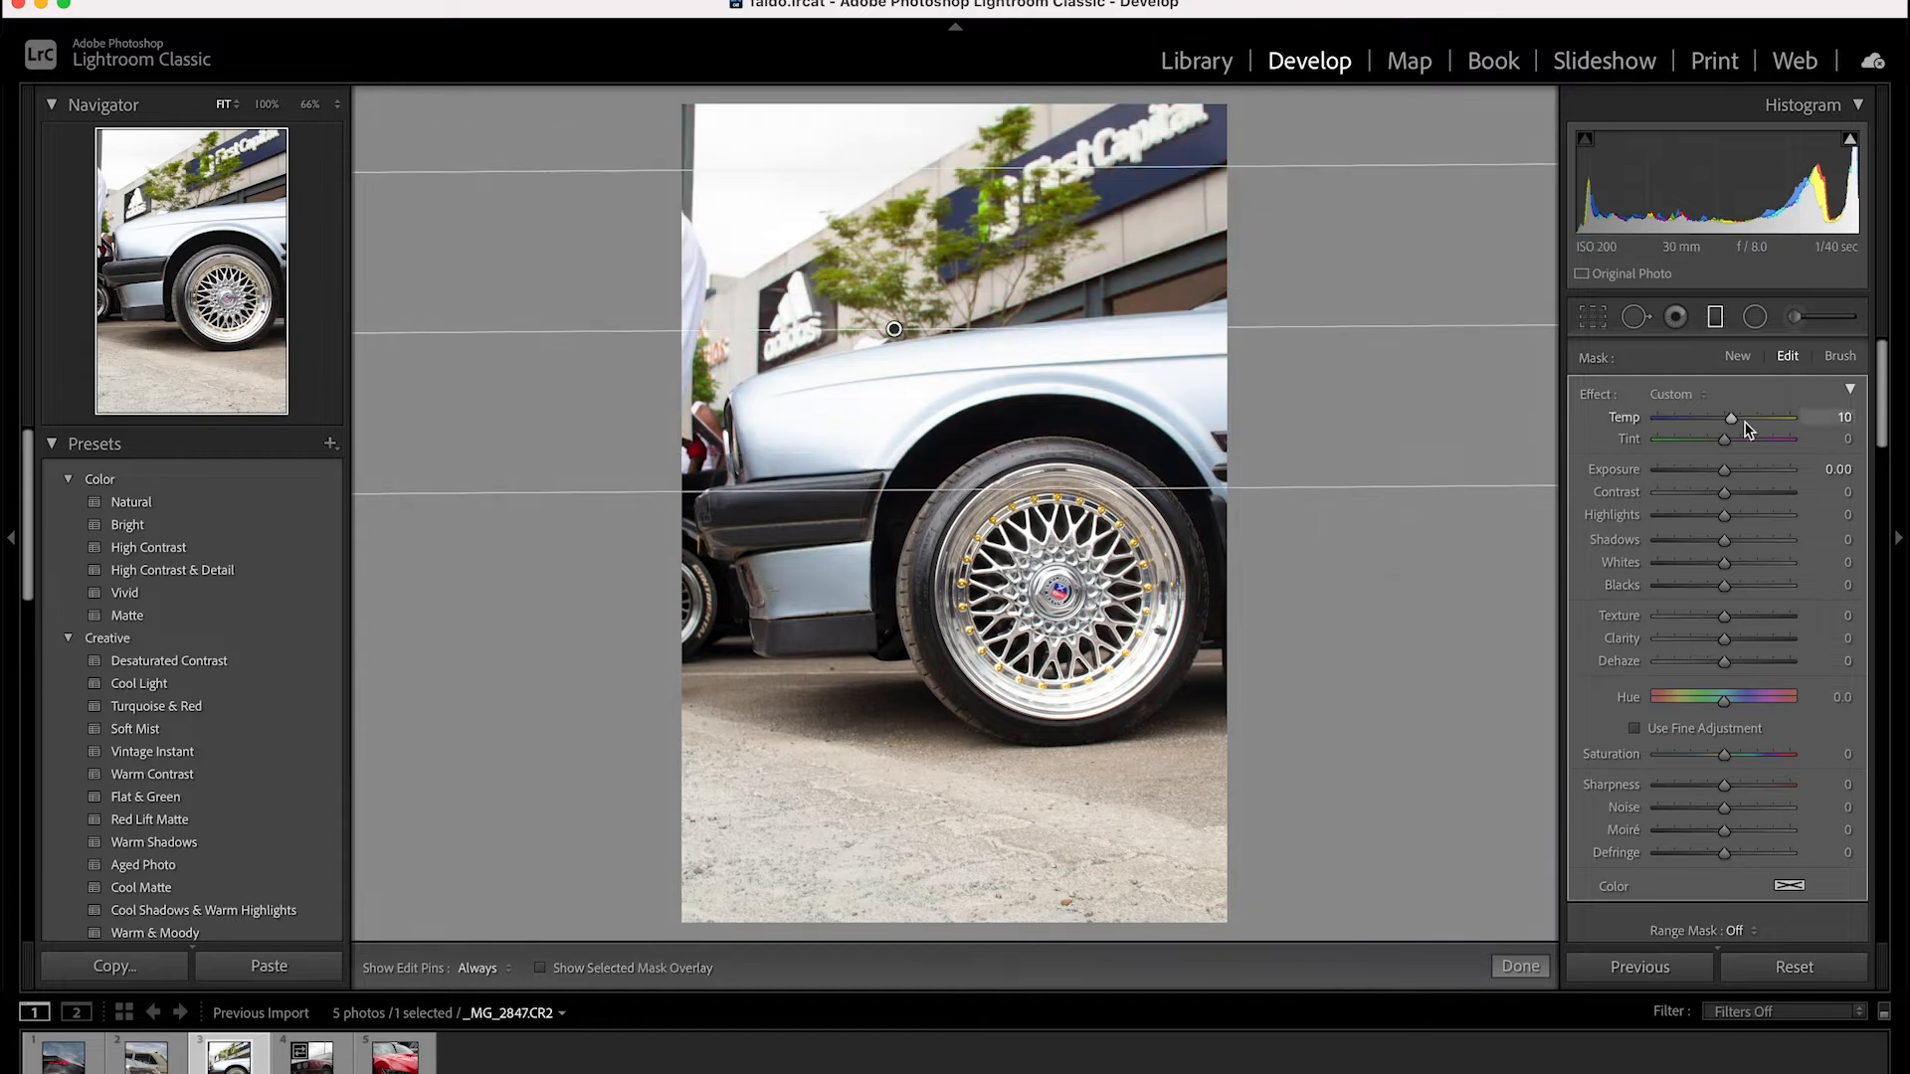
# Set the sky filter to temp 2, exposure -0.68, contrast 28, highlights -16, shadows -27, whites -25, blacks -8 and clarity 9
pyautogui.moveTo(1731, 419); pyautogui.dragTo(1770, 639)
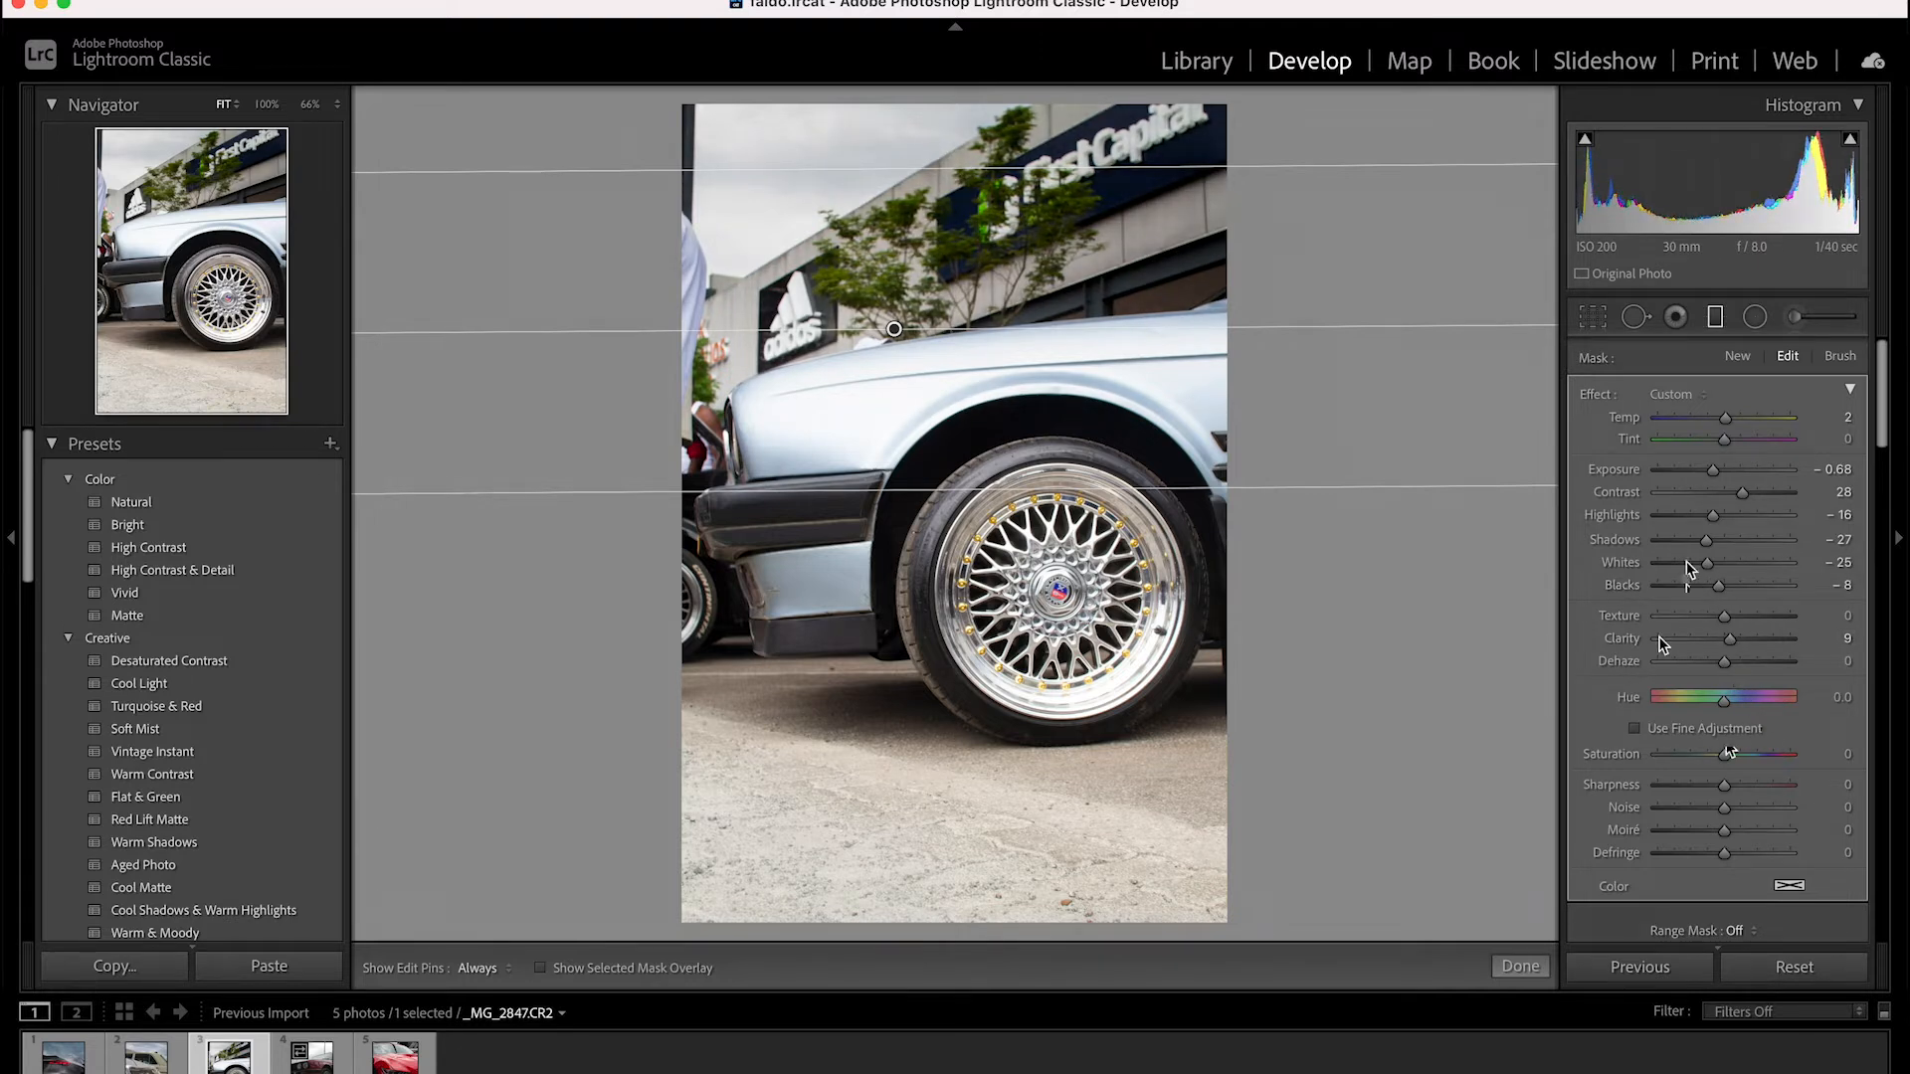
pyautogui.scroll(-2, 1622, 541)
pyautogui.click(1716, 318)
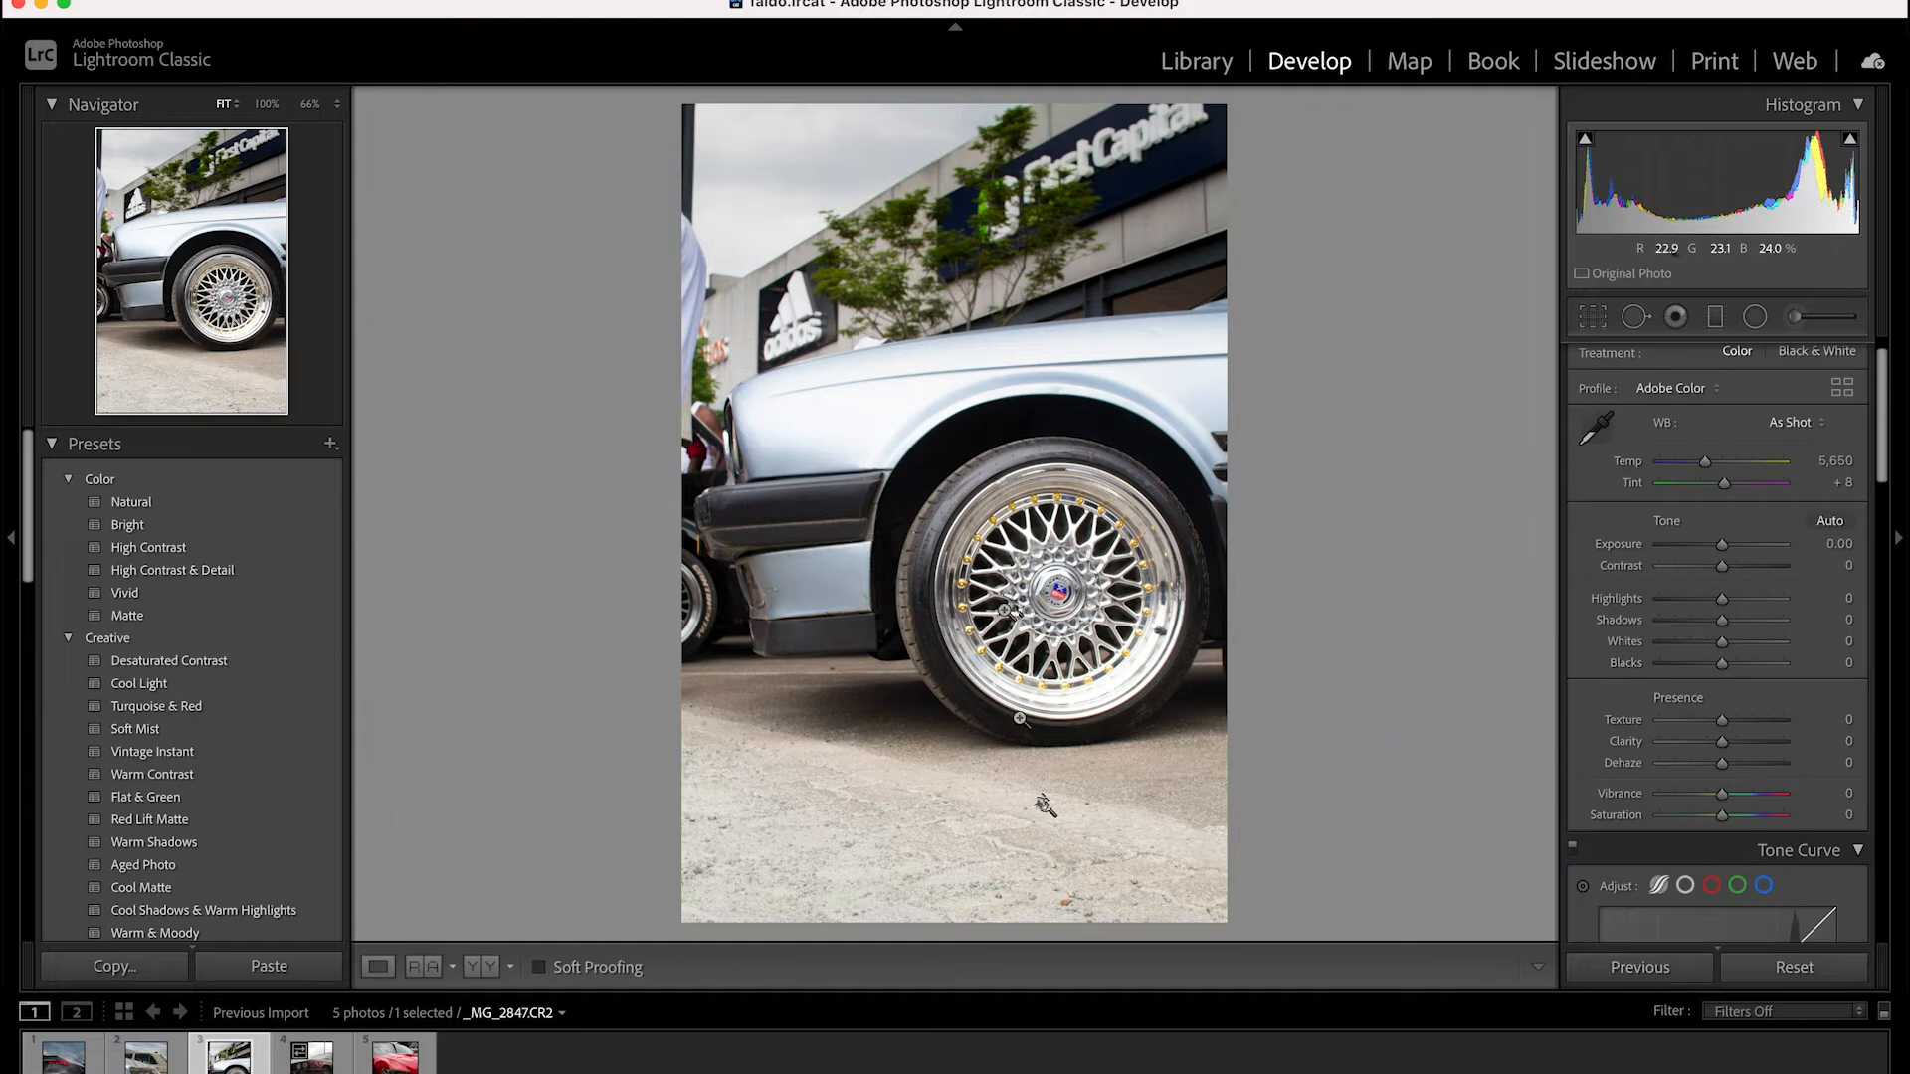
# Draw a second graduated filter from the ground up to the middle of the wheel and check its mask overlay
pyautogui.press('m')
pyautogui.moveTo(957, 862); pyautogui.dragTo(935, 557)
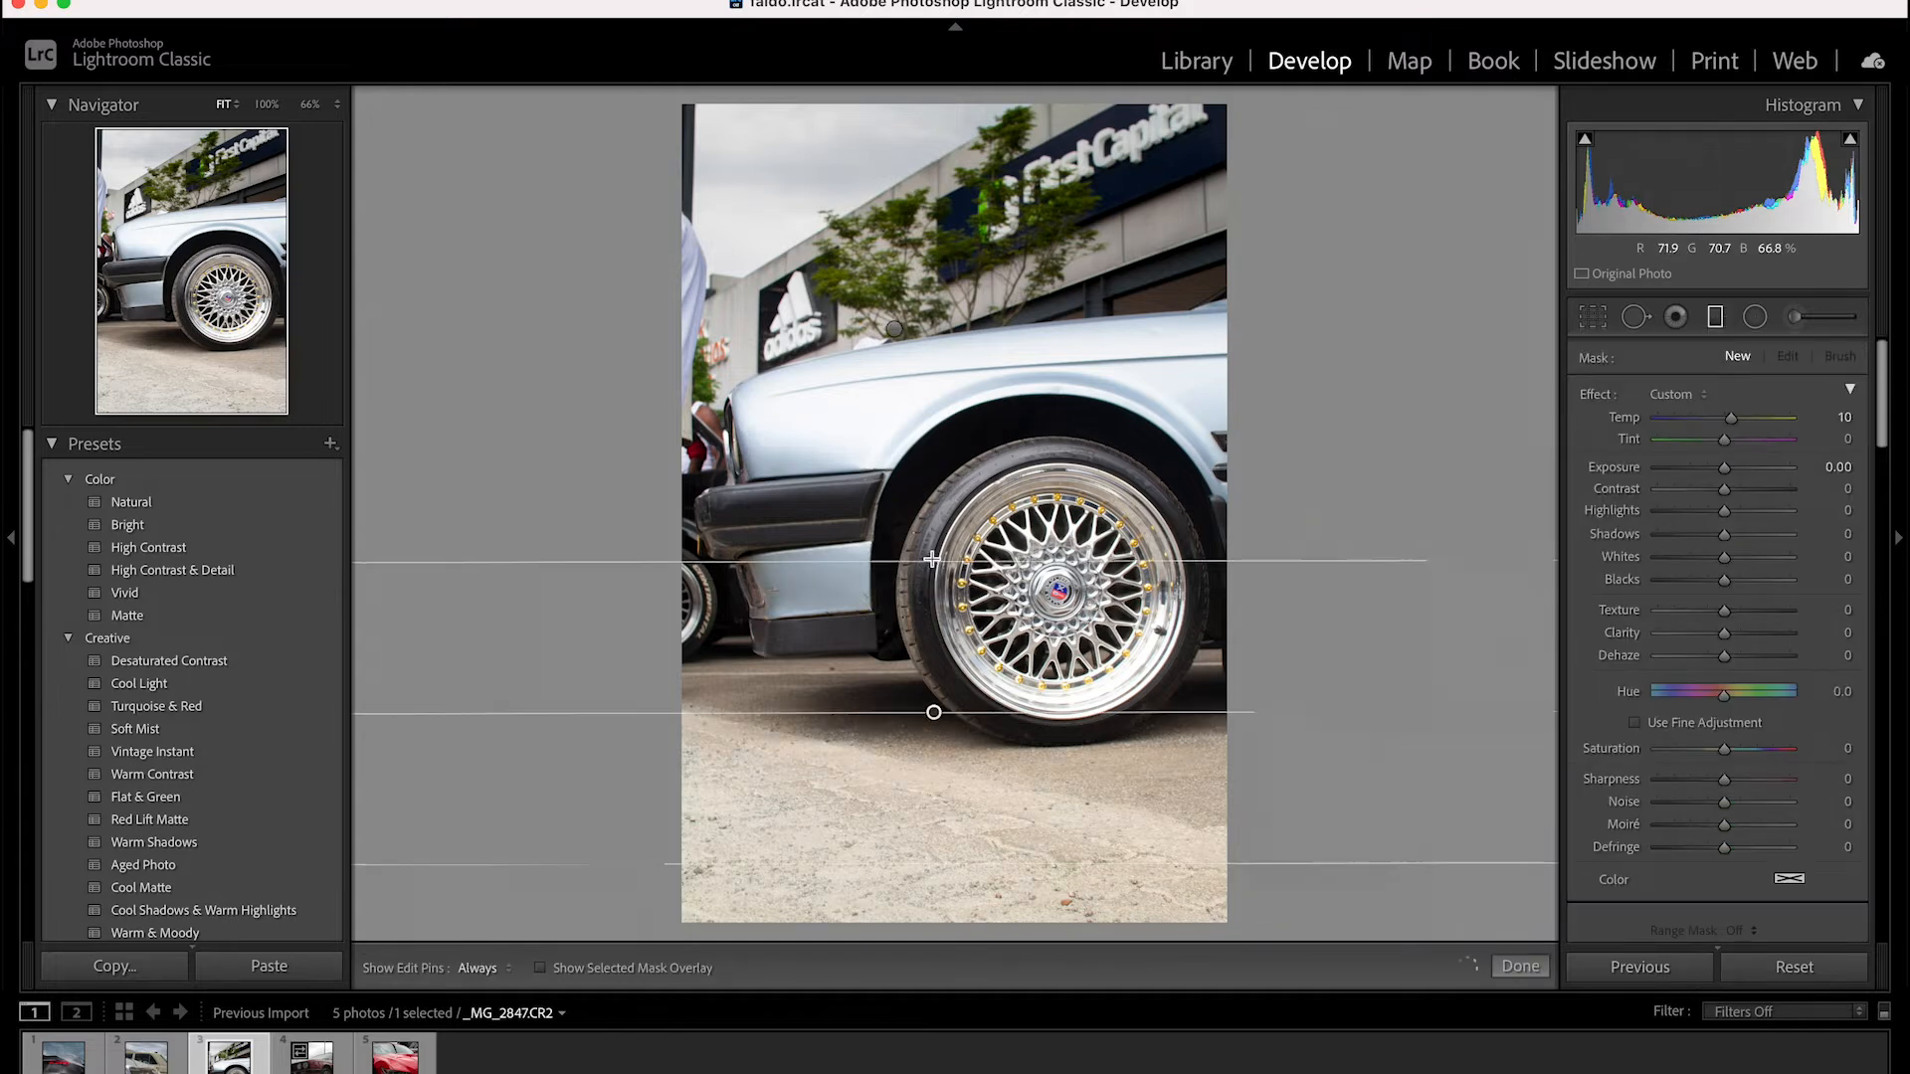
pyautogui.press('o')
pyautogui.press('o')
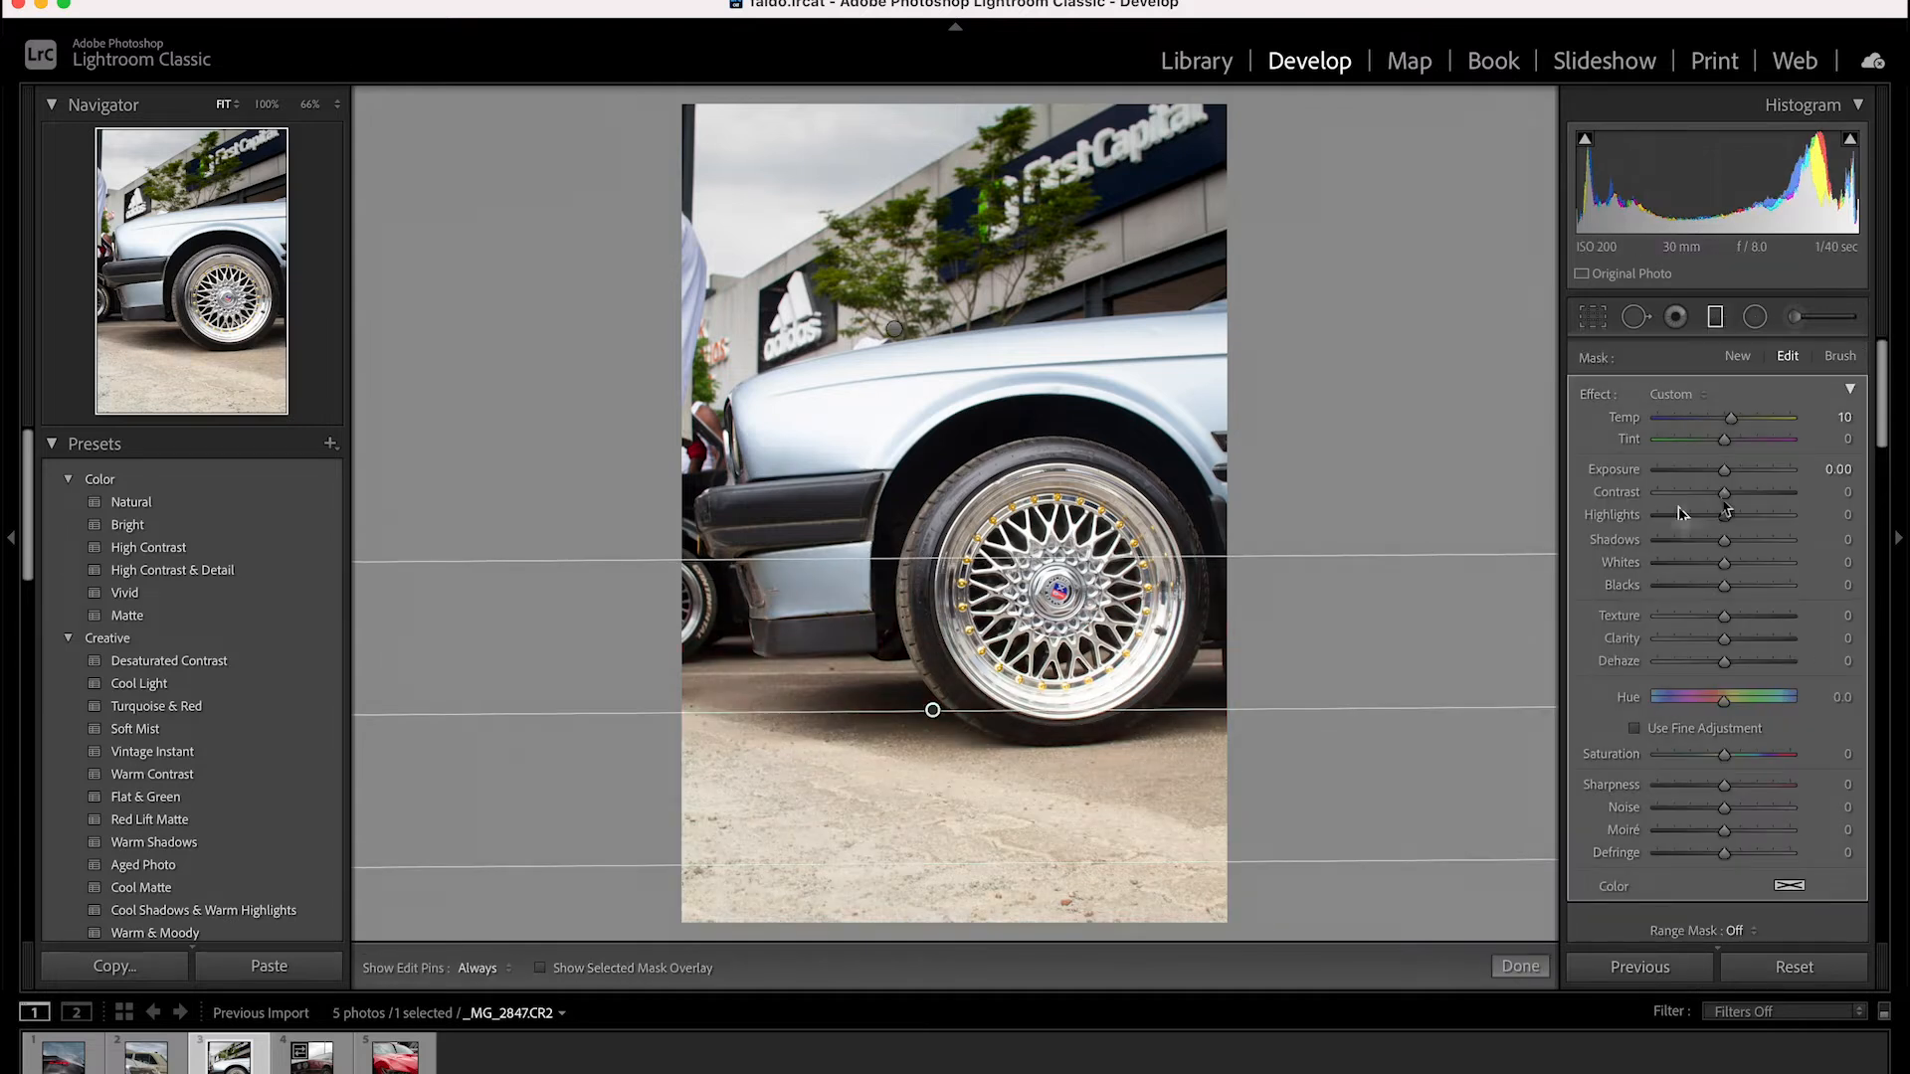
# Set the ground filter to temp 1, exposure -1.92, contrast 32, highlights -9, shadows -10 and sharpness 8
pyautogui.moveTo(1724, 470); pyautogui.dragTo(1726, 419)
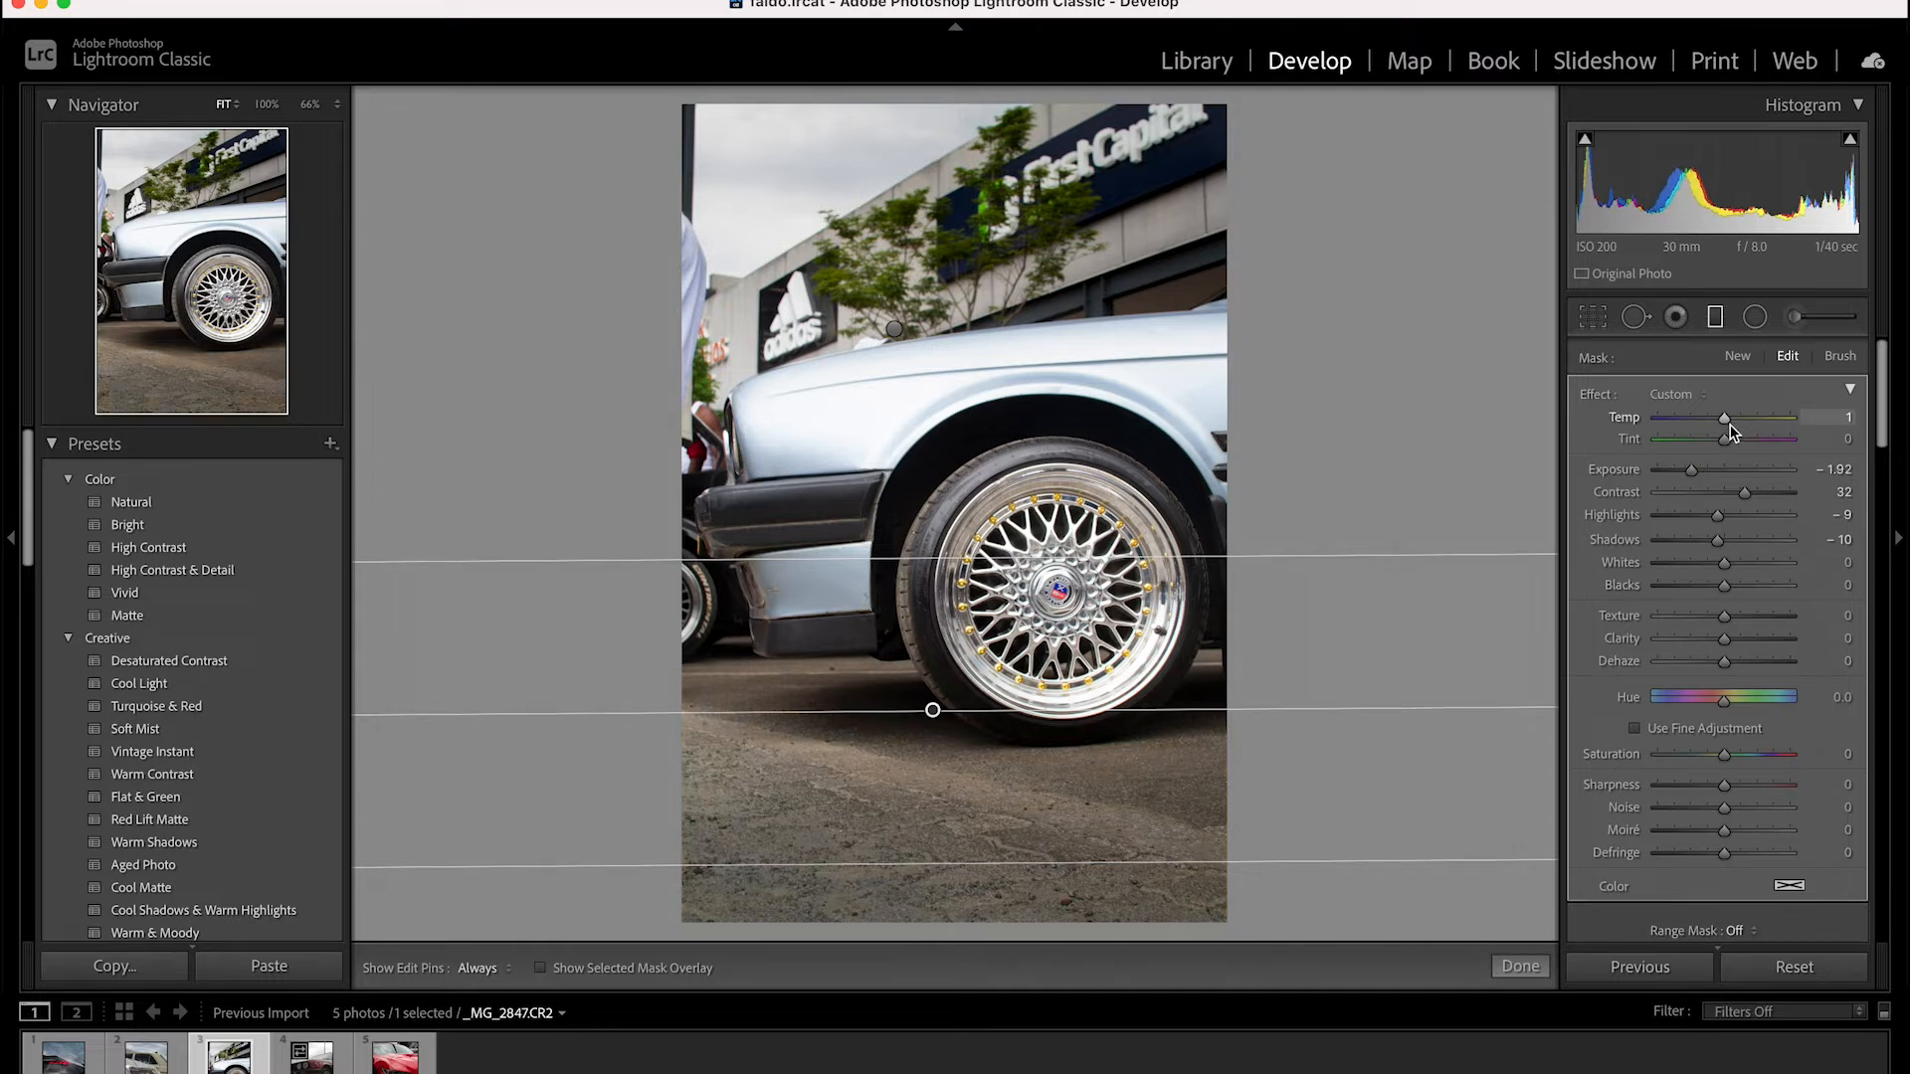
pyautogui.moveTo(1724, 785); pyautogui.dragTo(1729, 791)
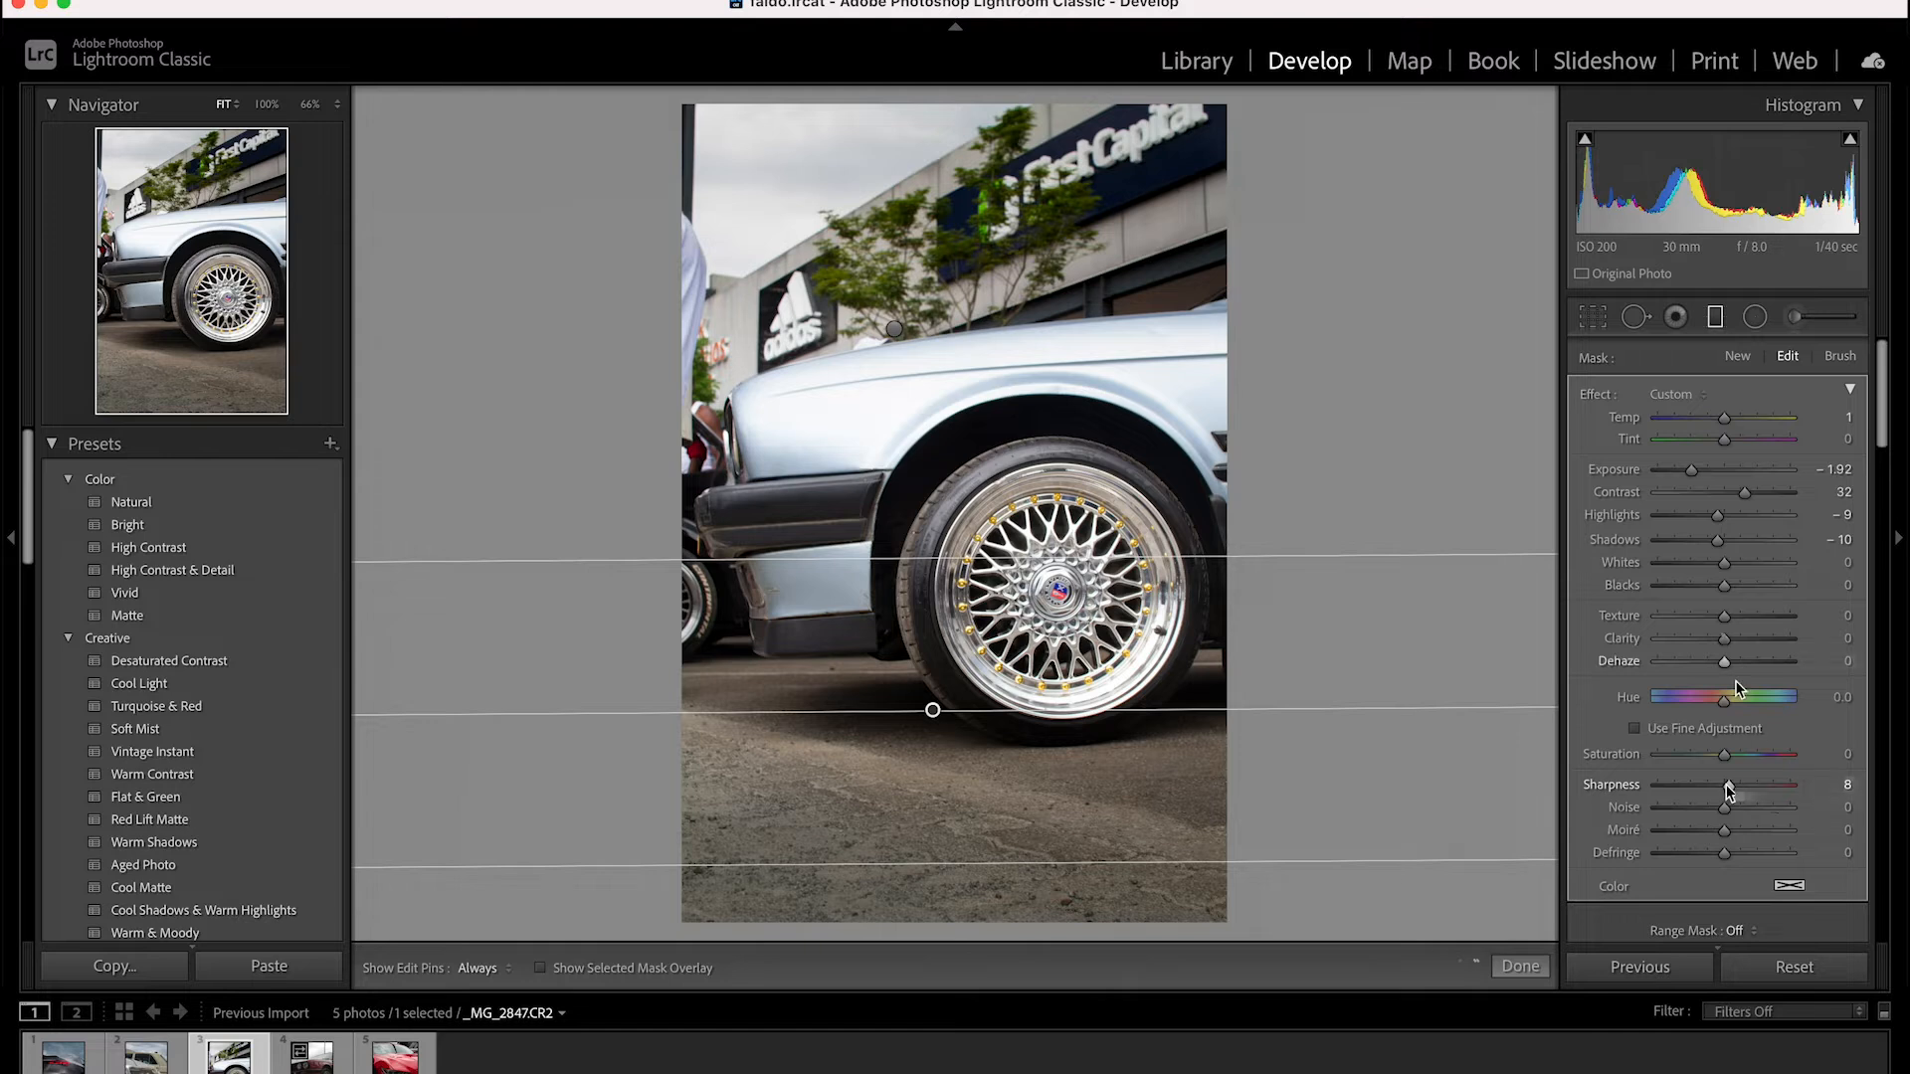
pyautogui.scroll(-10, 1726, 756)
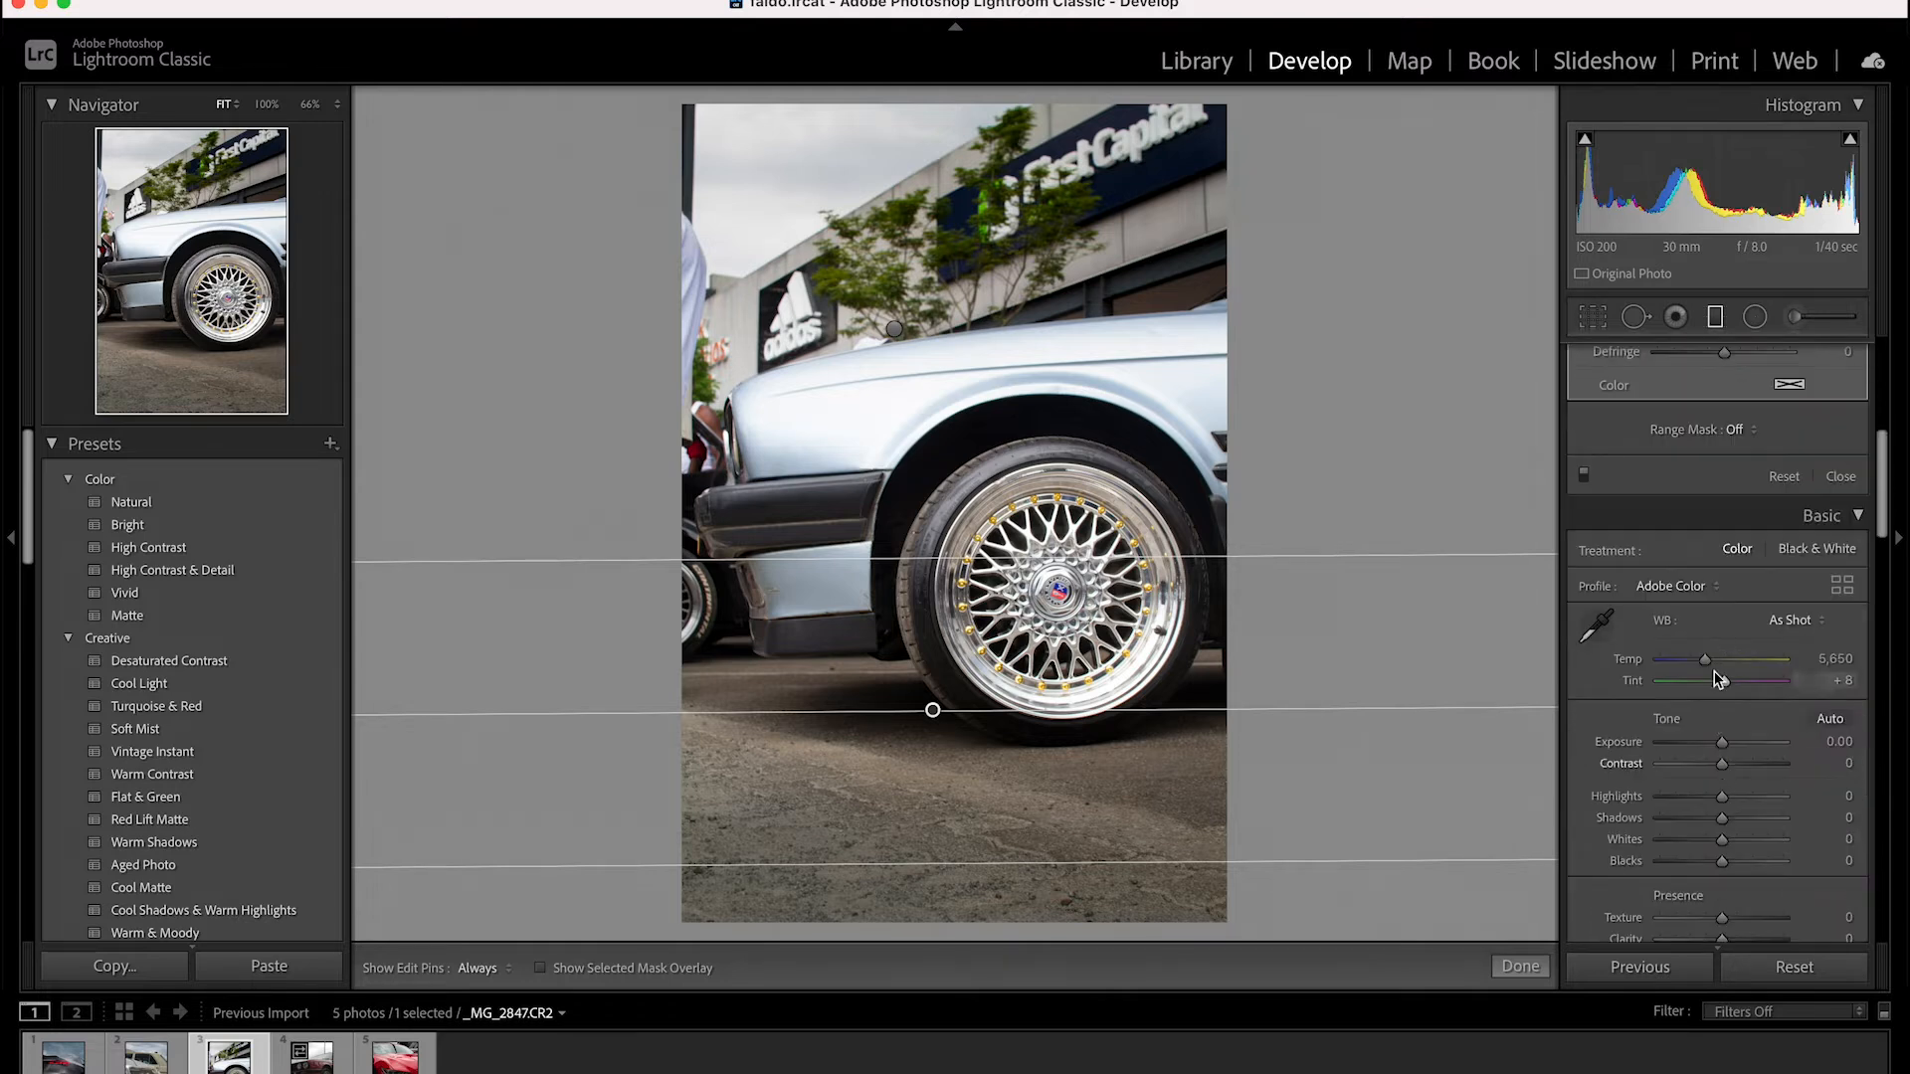
pyautogui.scroll(5, 1719, 678)
pyautogui.click(1715, 317)
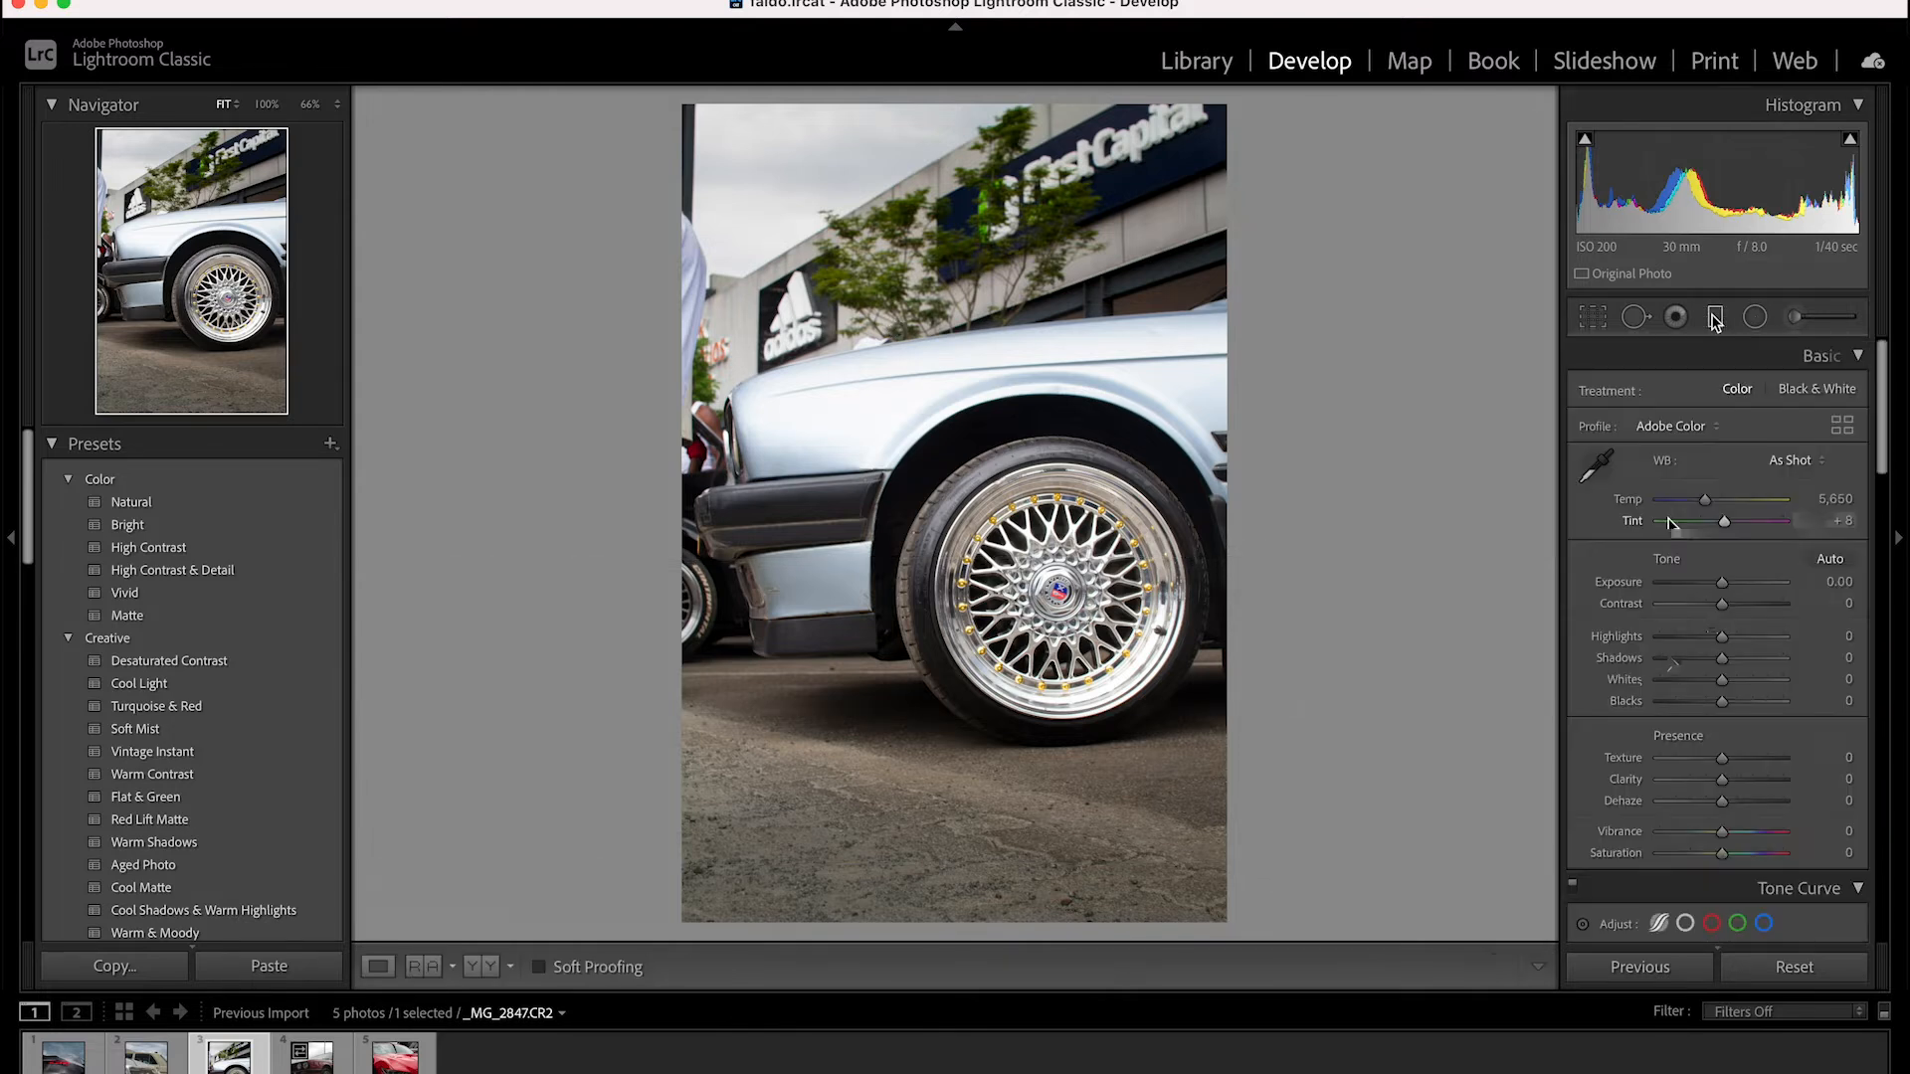
# Set the whole photo's temp to 5,283, exposure to -0.35, highlights to -17, shadows to -12, whites to -11 and blacks to -8
pyautogui.moveTo(1722, 582); pyautogui.dragTo(1716, 583)
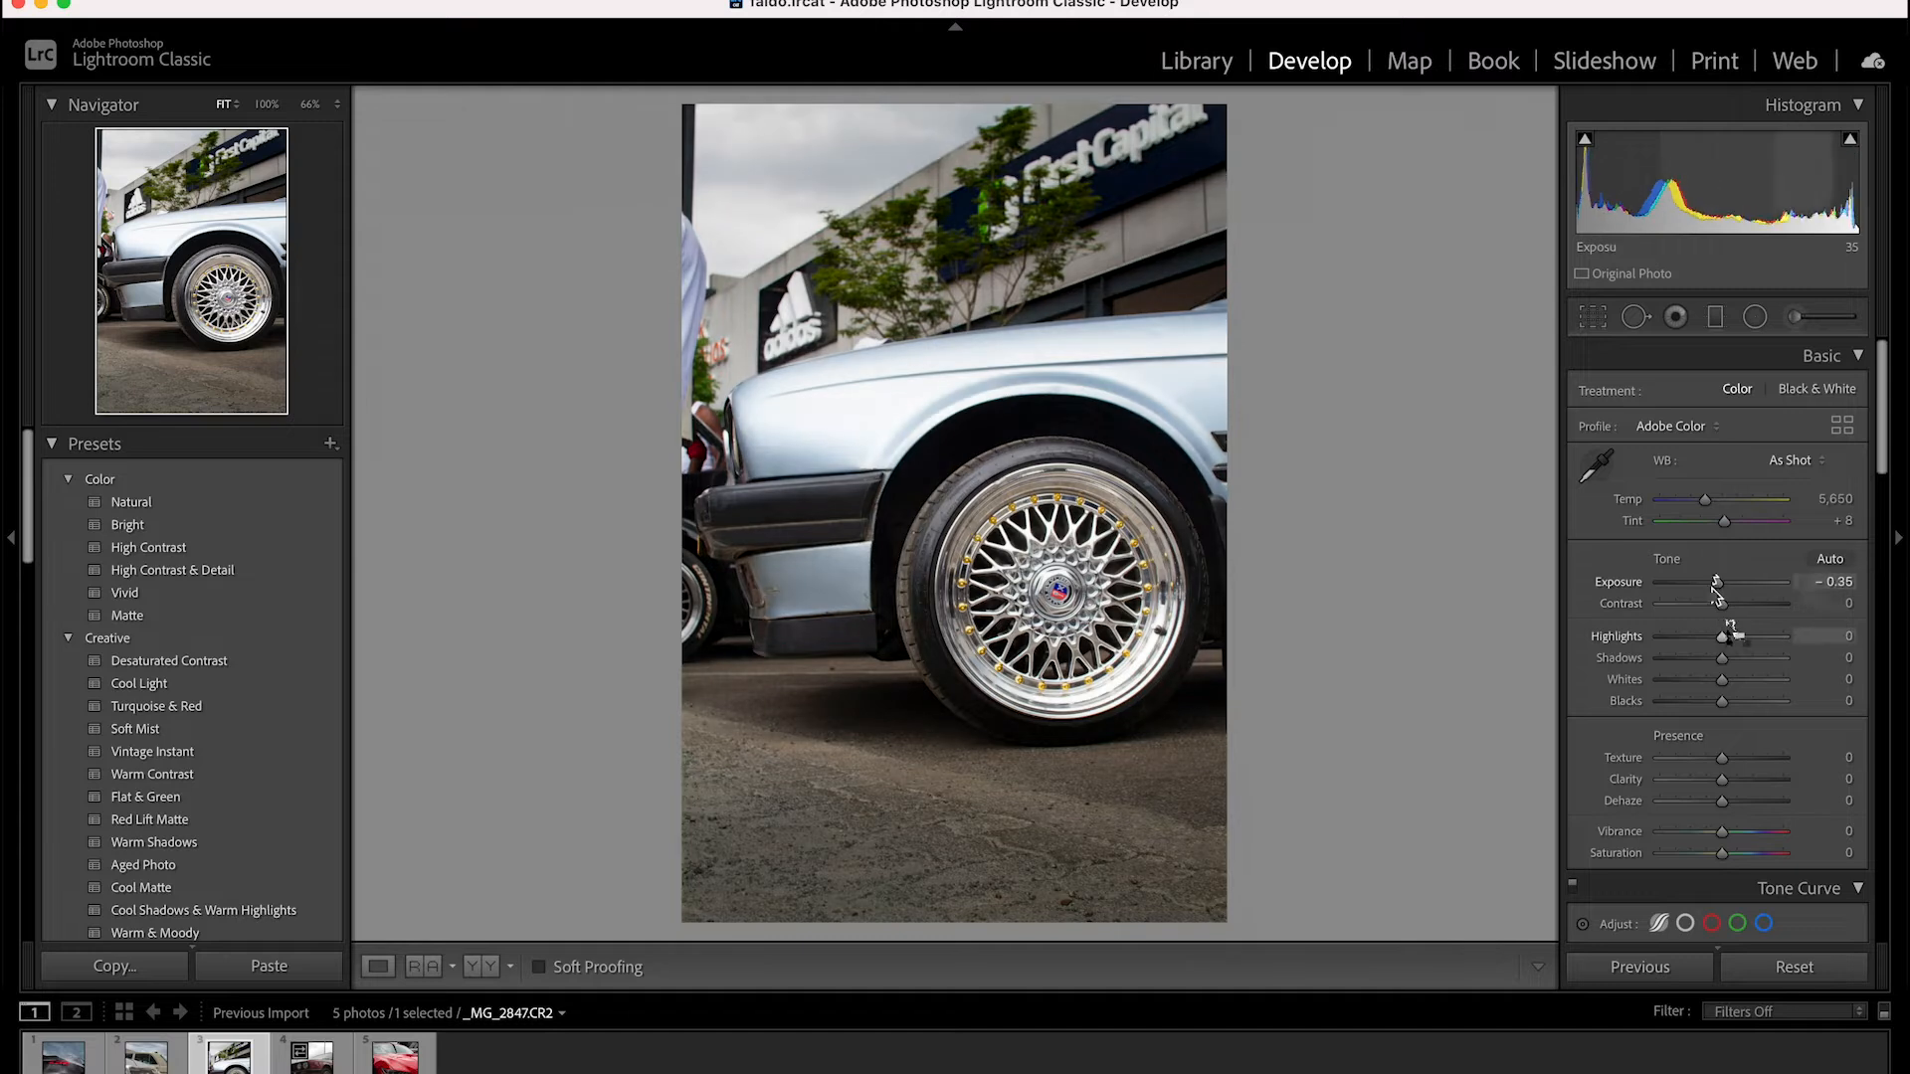
pyautogui.moveTo(1705, 499); pyautogui.dragTo(1700, 500)
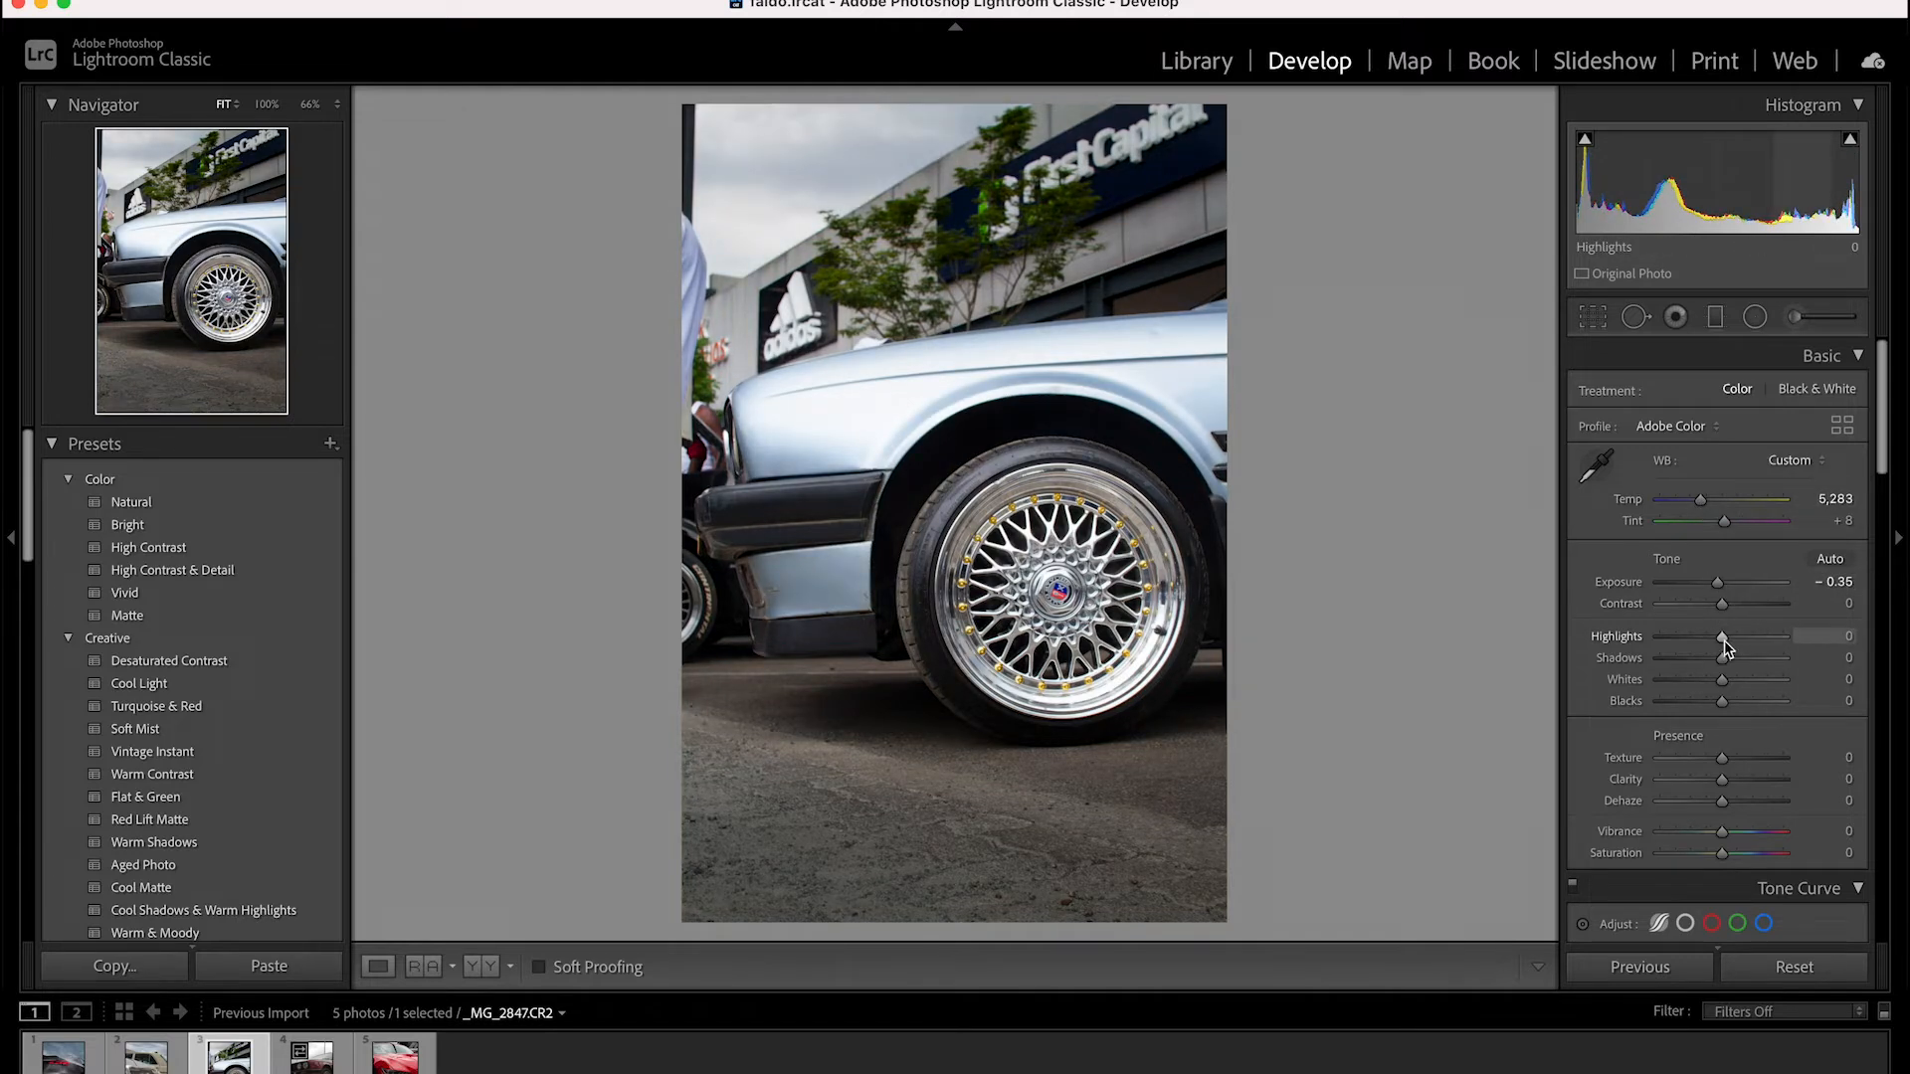
pyautogui.moveTo(1724, 642); pyautogui.dragTo(1716, 702)
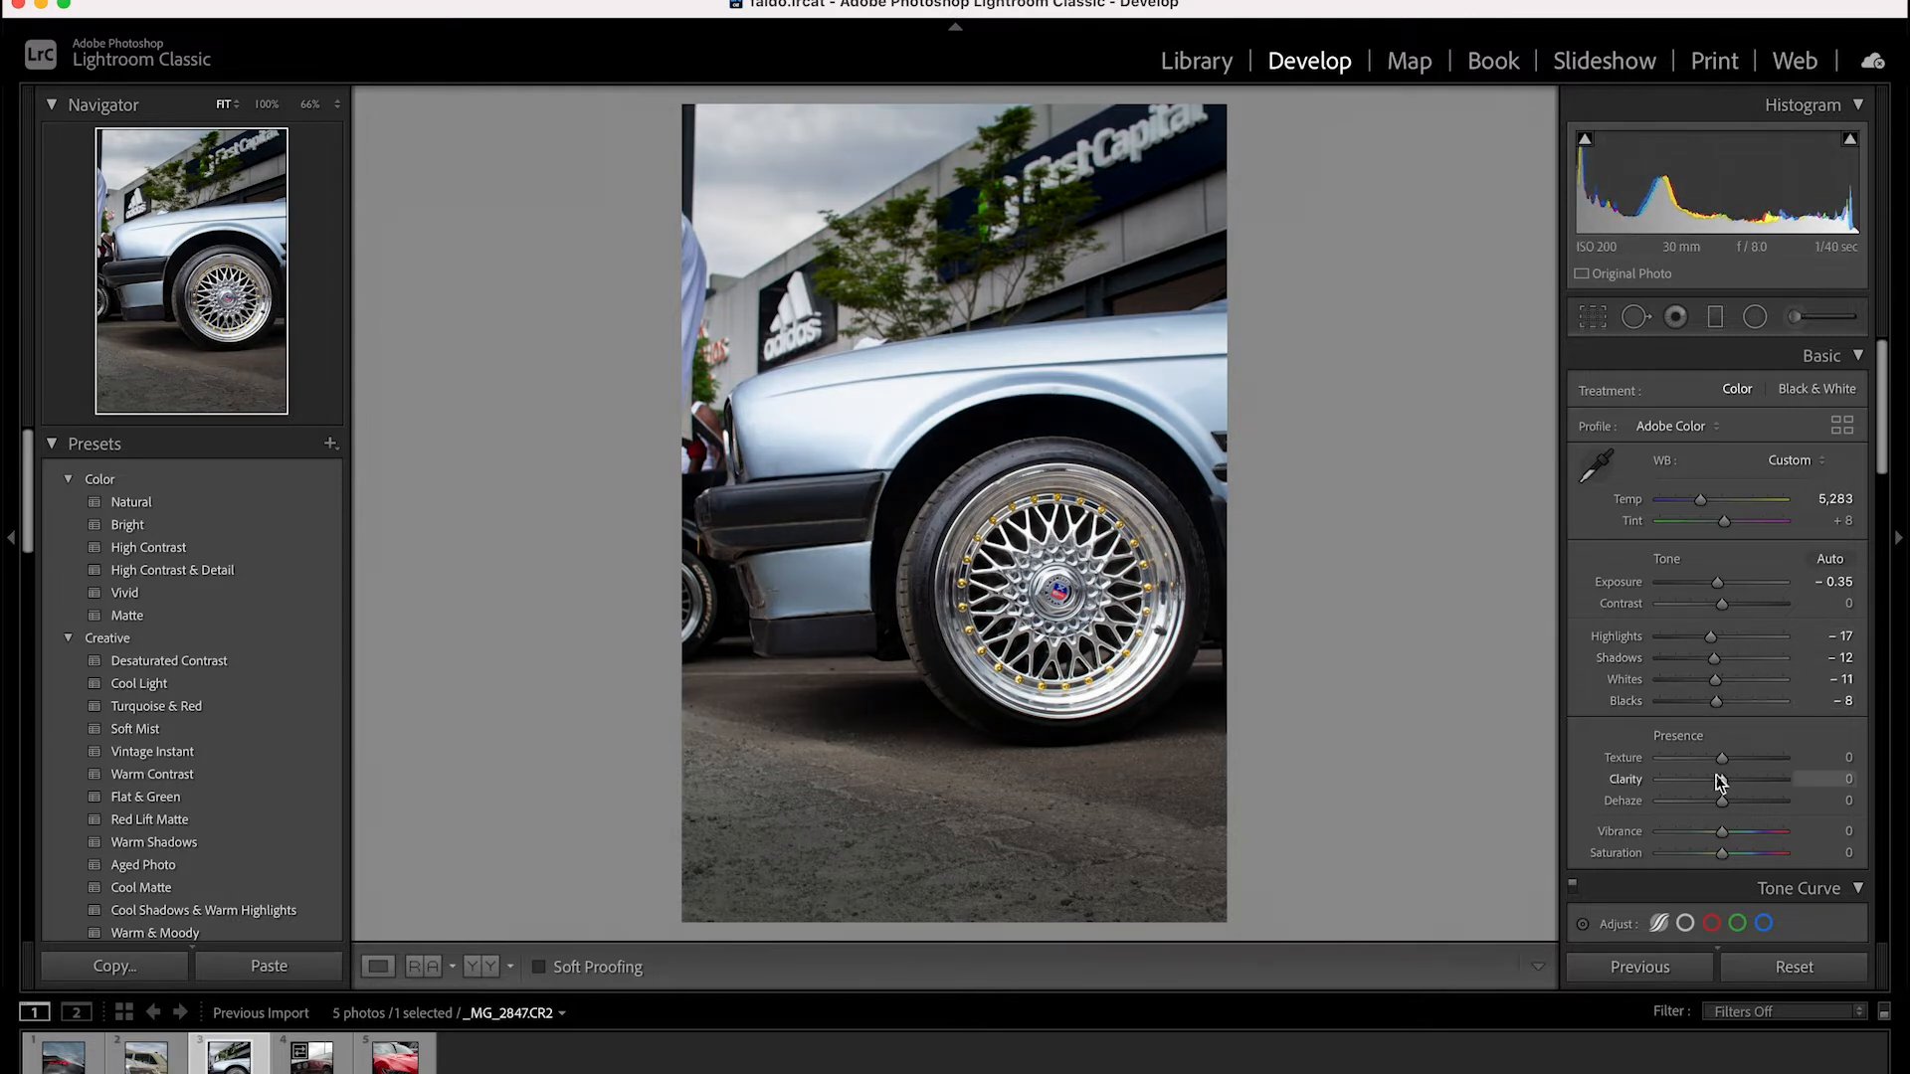
# Set the photo's clarity to +5 and increase its overall color saturation
pyautogui.moveTo(1721, 781); pyautogui.dragTo(1725, 782)
pyautogui.scroll(-2, 1727, 786)
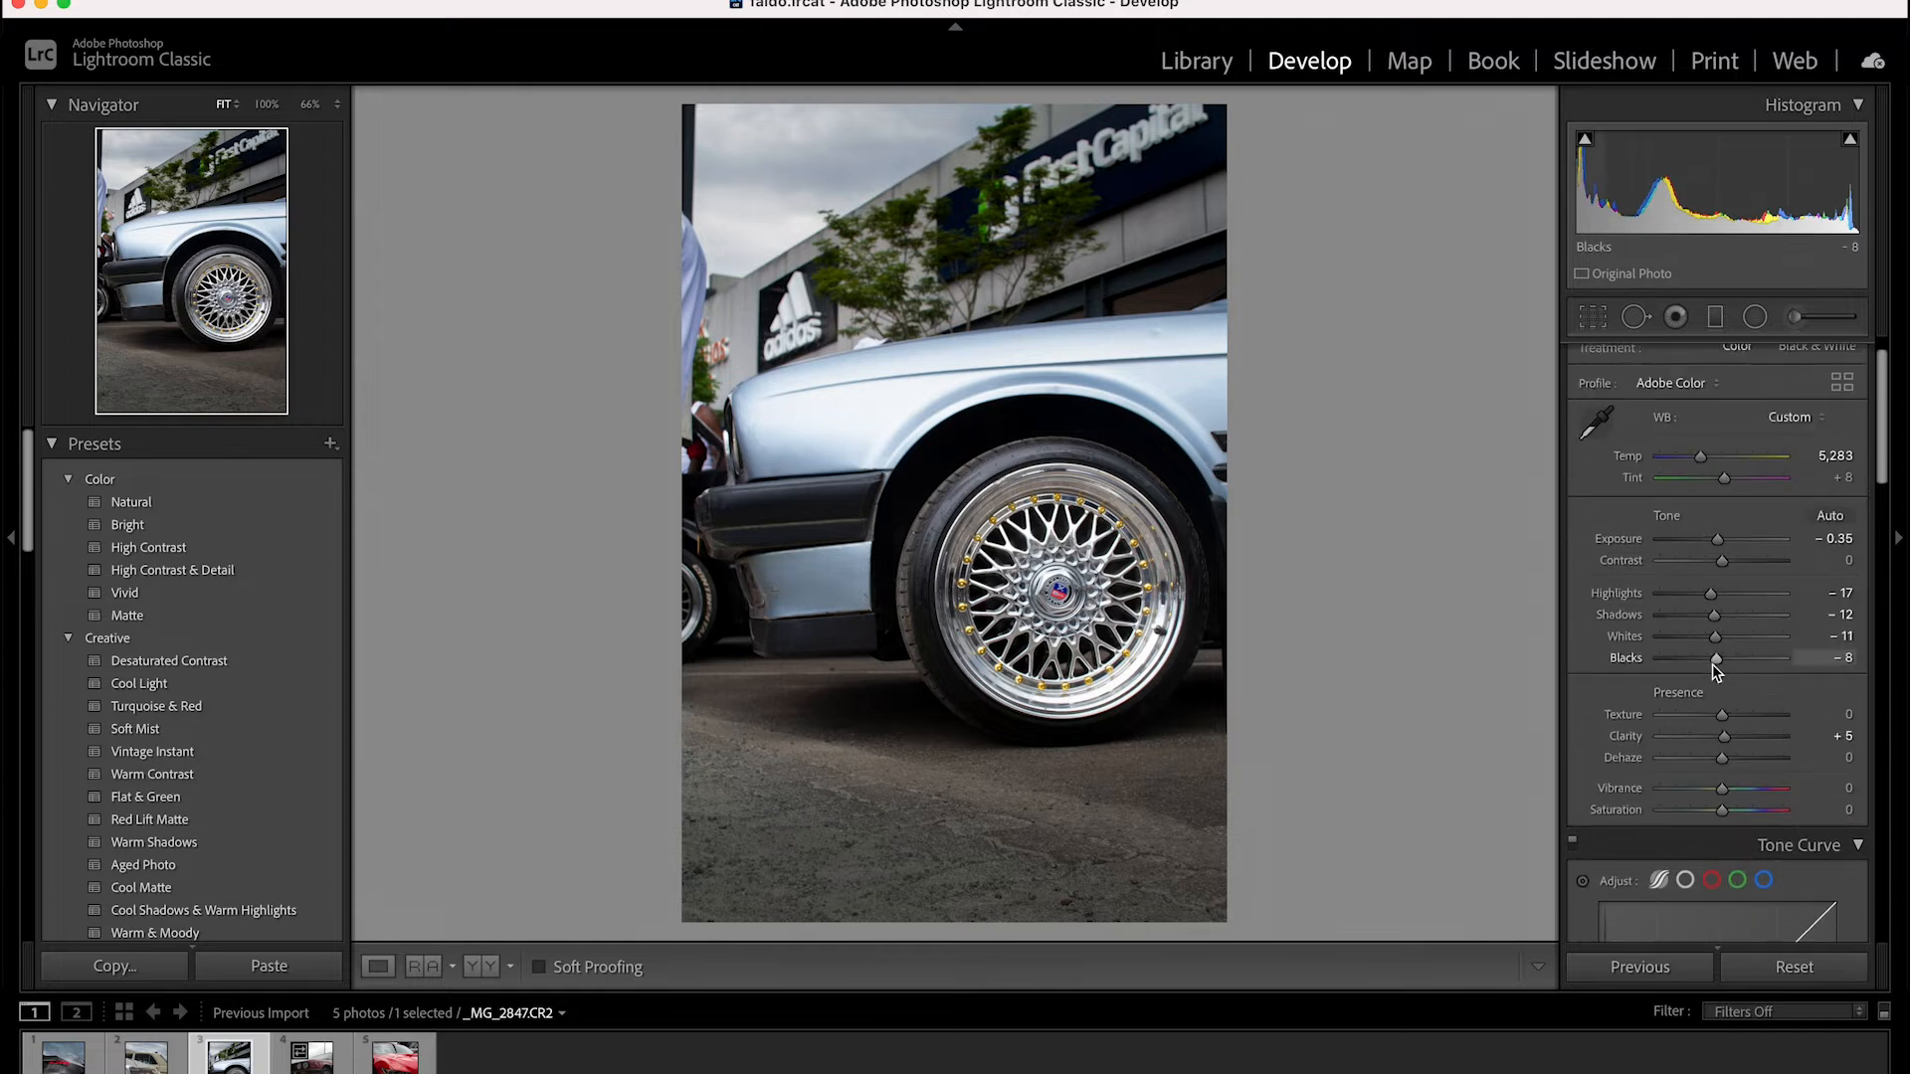
pyautogui.scroll(-2, 1718, 676)
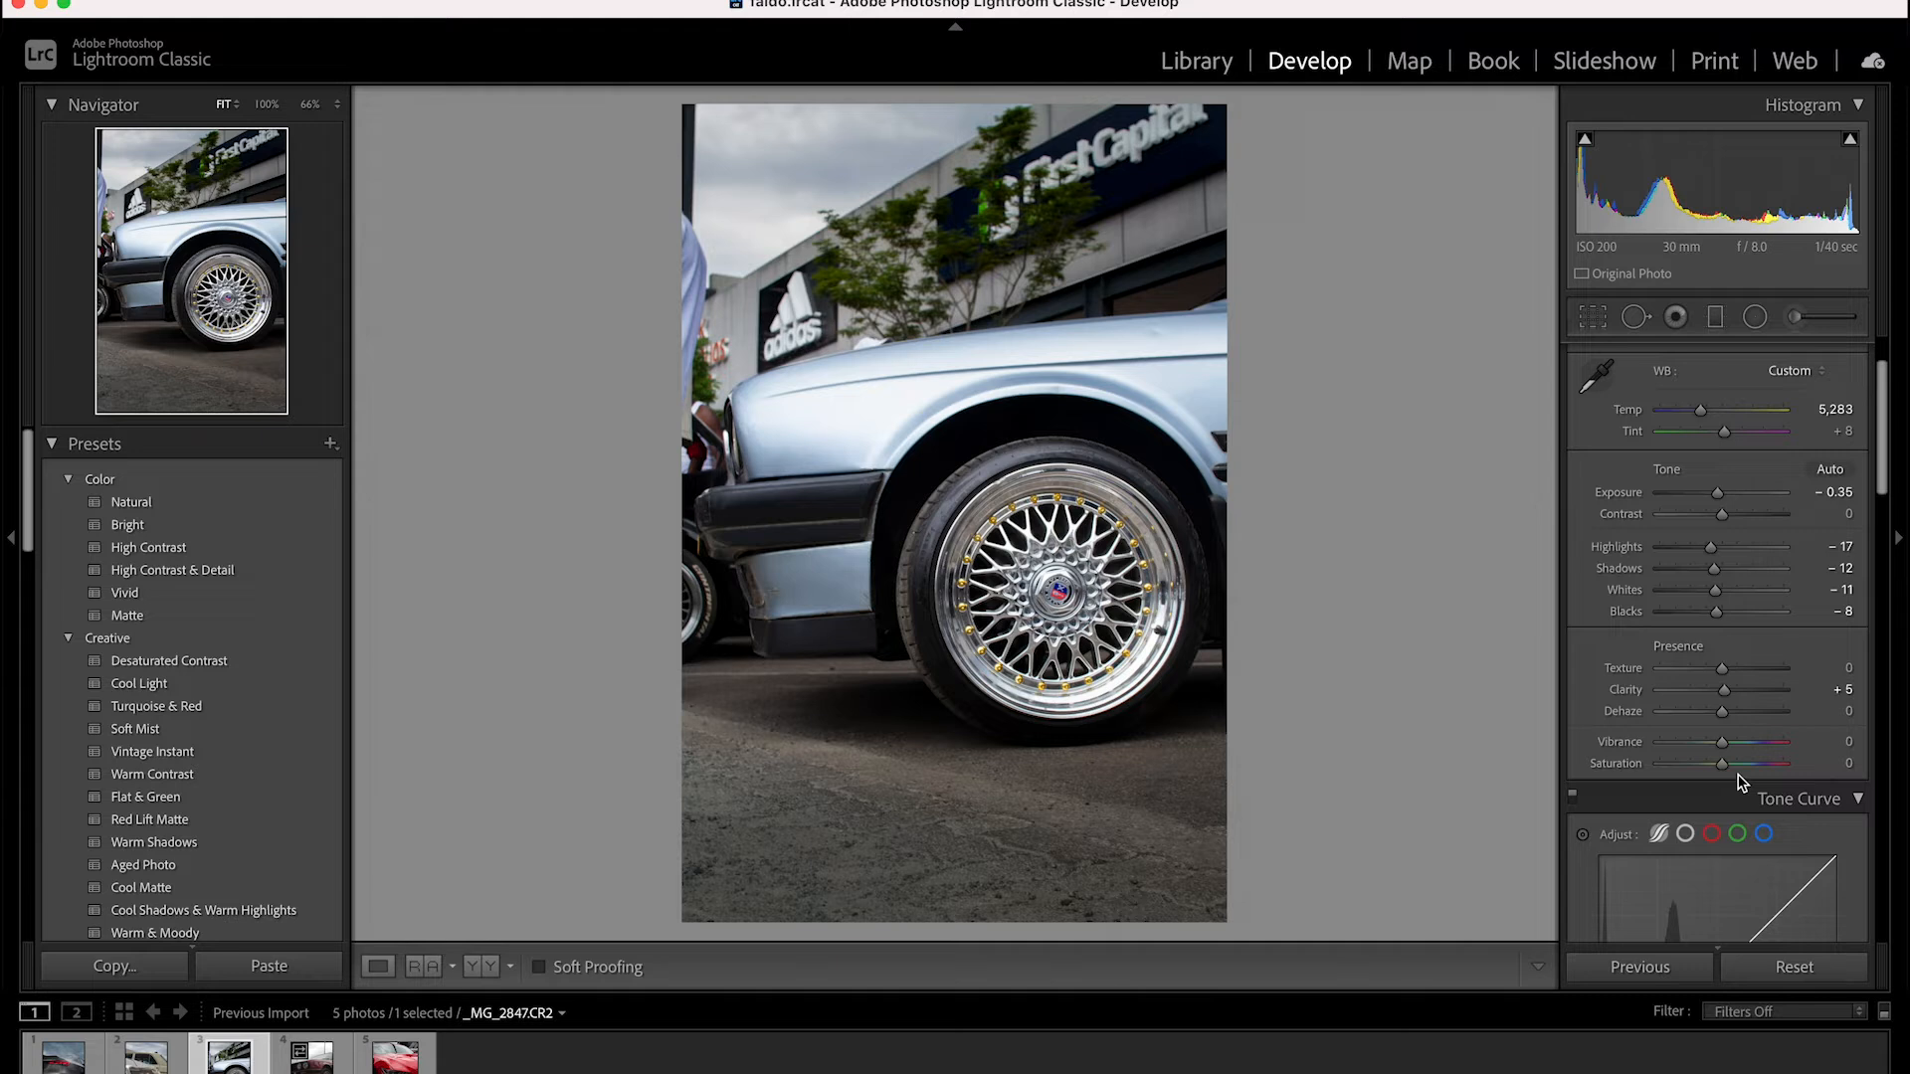
pyautogui.moveTo(1725, 766); pyautogui.dragTo(1721, 851)
pyautogui.scroll(-5, 1727, 775)
# Crop the dark strip off the photo's left edge, trying a straightening rotation and undoing it
pyautogui.press('r')
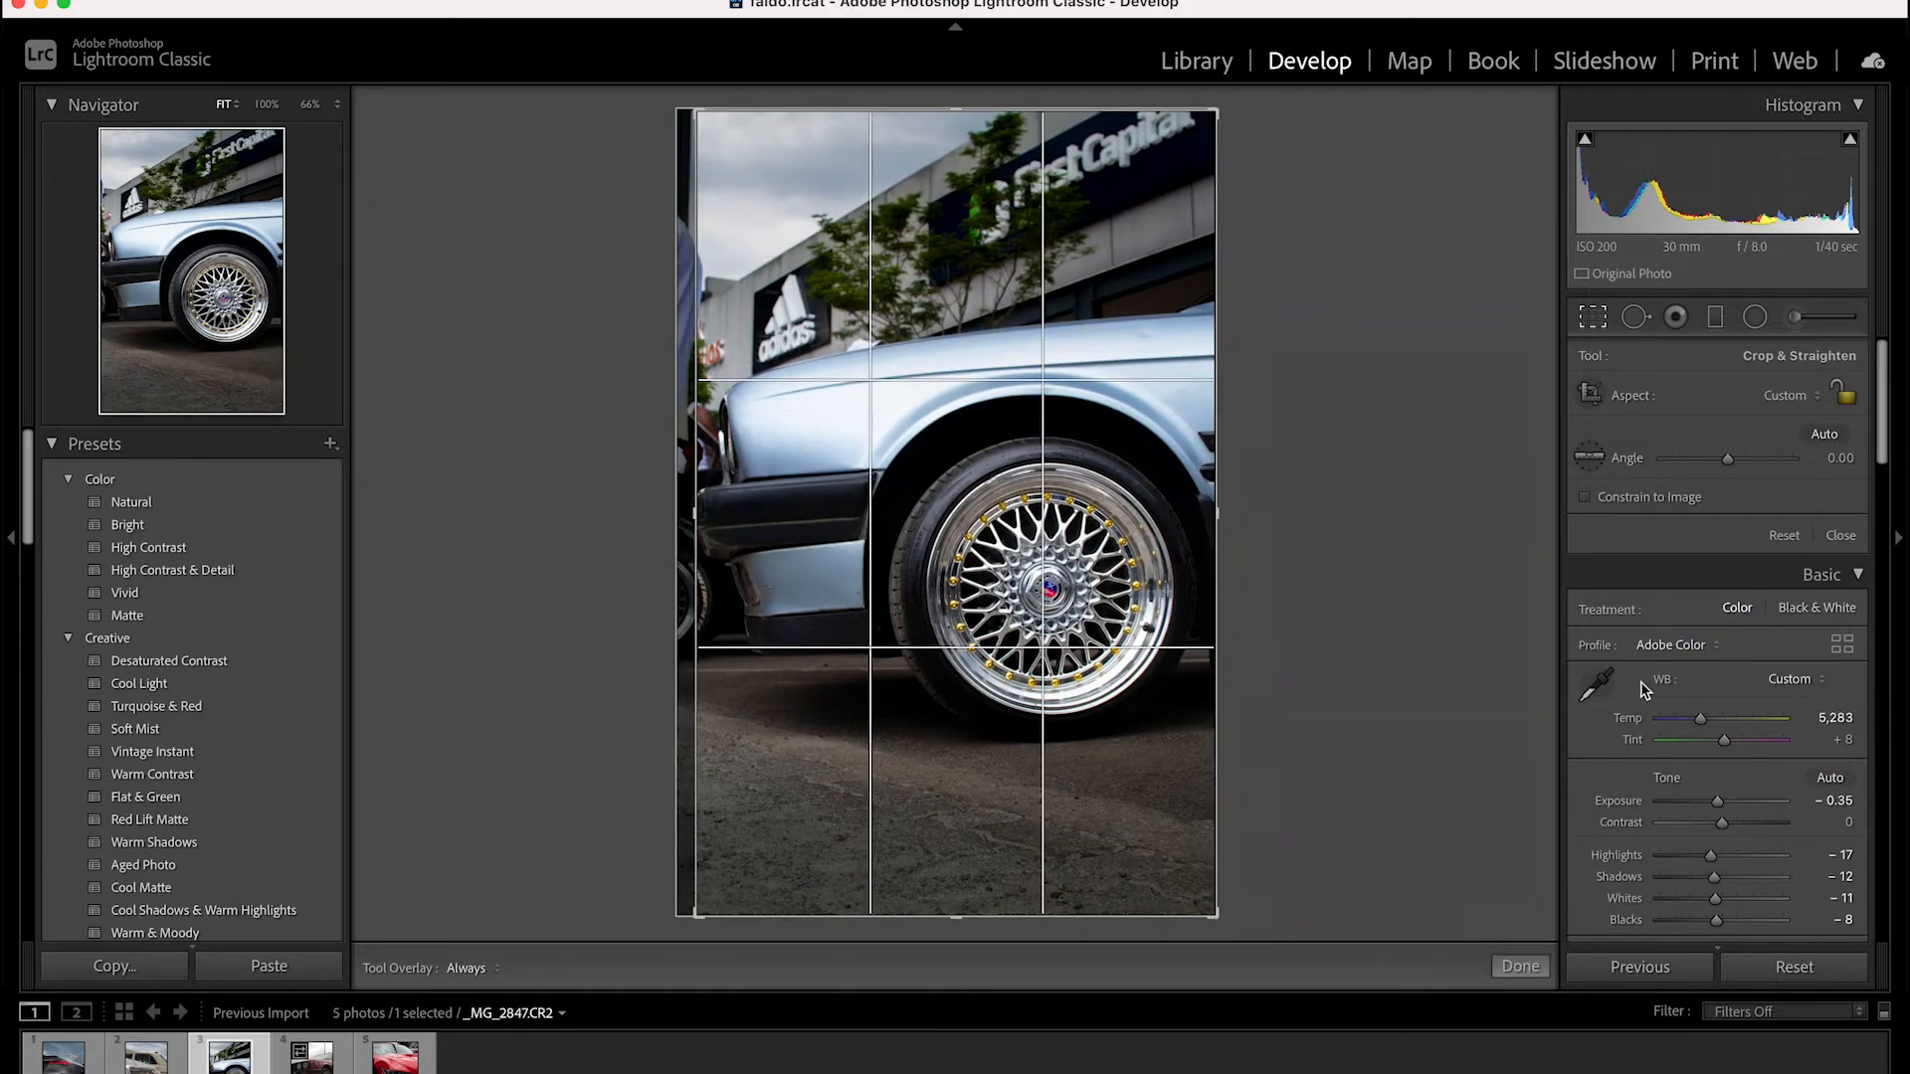
pyautogui.moveTo(1728, 460); pyautogui.dragTo(1746, 455)
pyautogui.press('super+z')
pyautogui.press('Return')
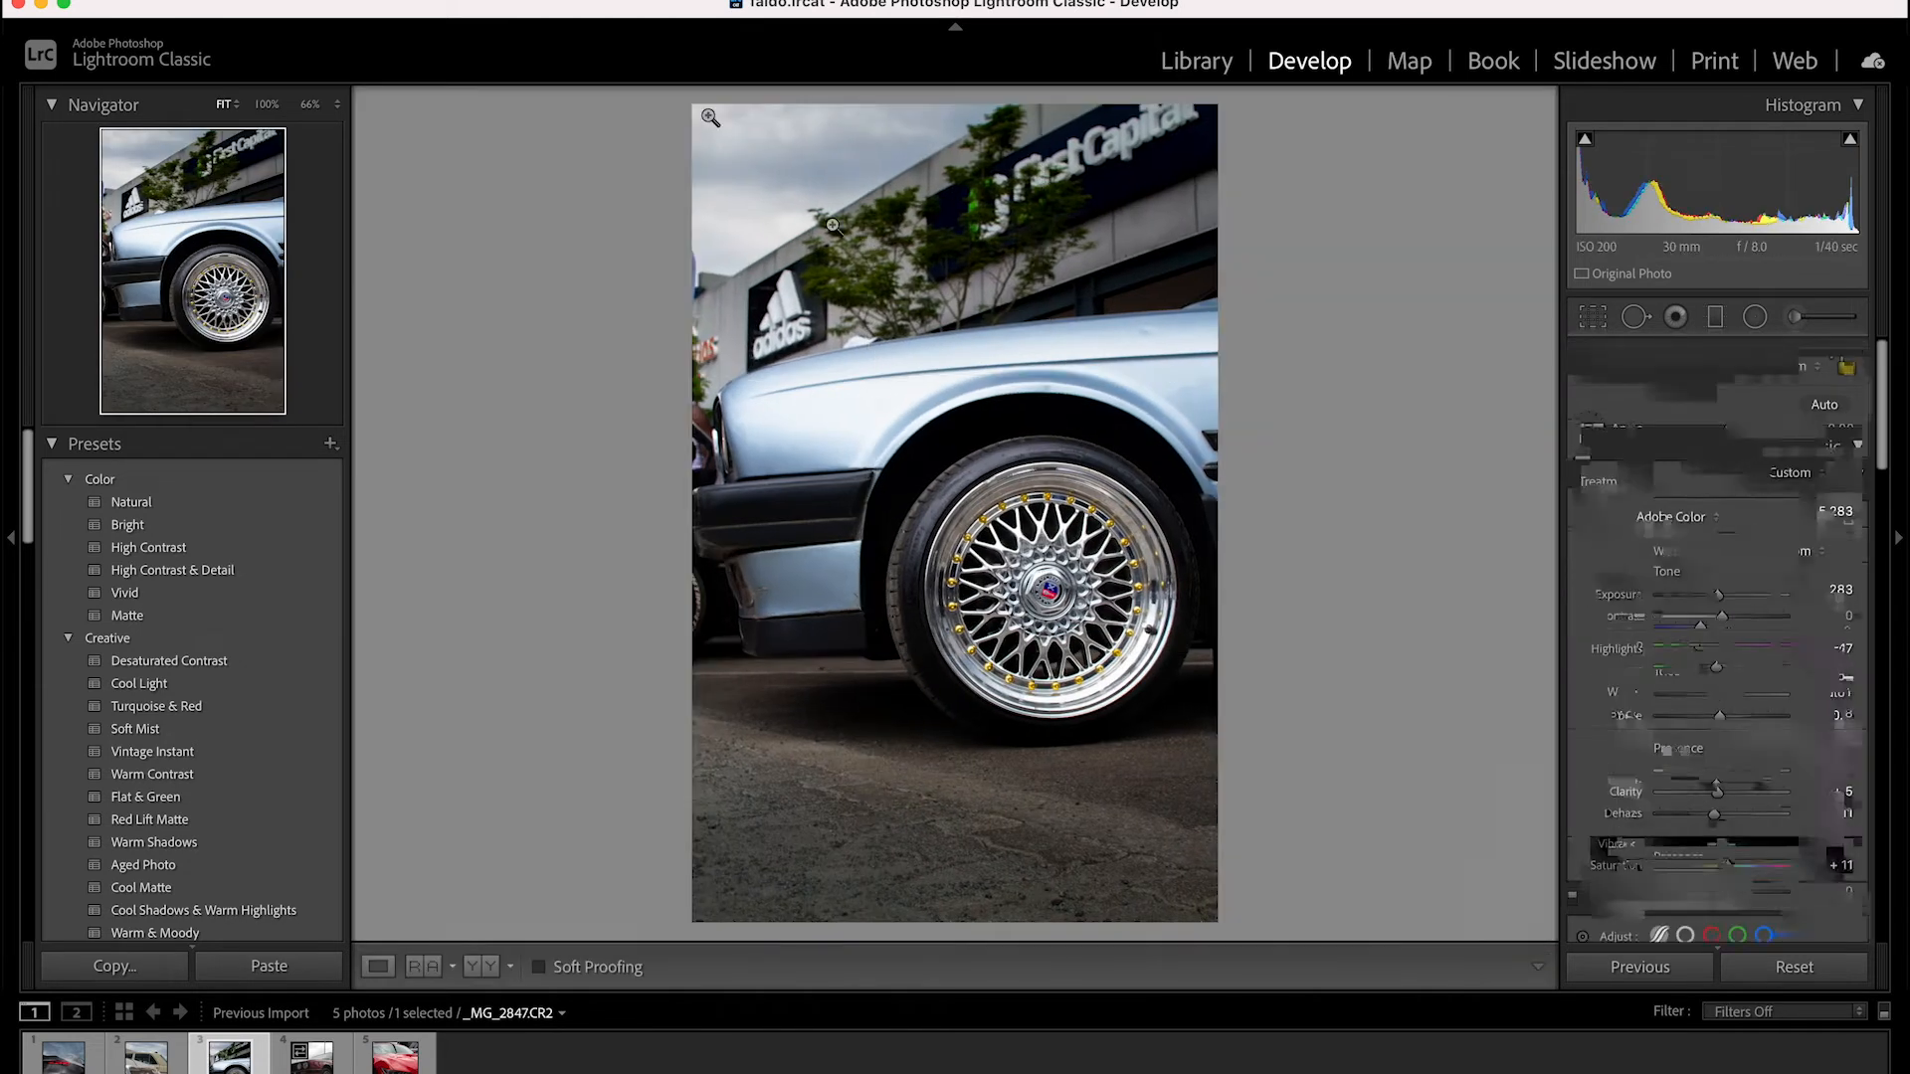
# Set the tone curve regions to highlights +7, lights -8, darks -9 and shadows -14
pyautogui.scroll(-10, 1737, 696)
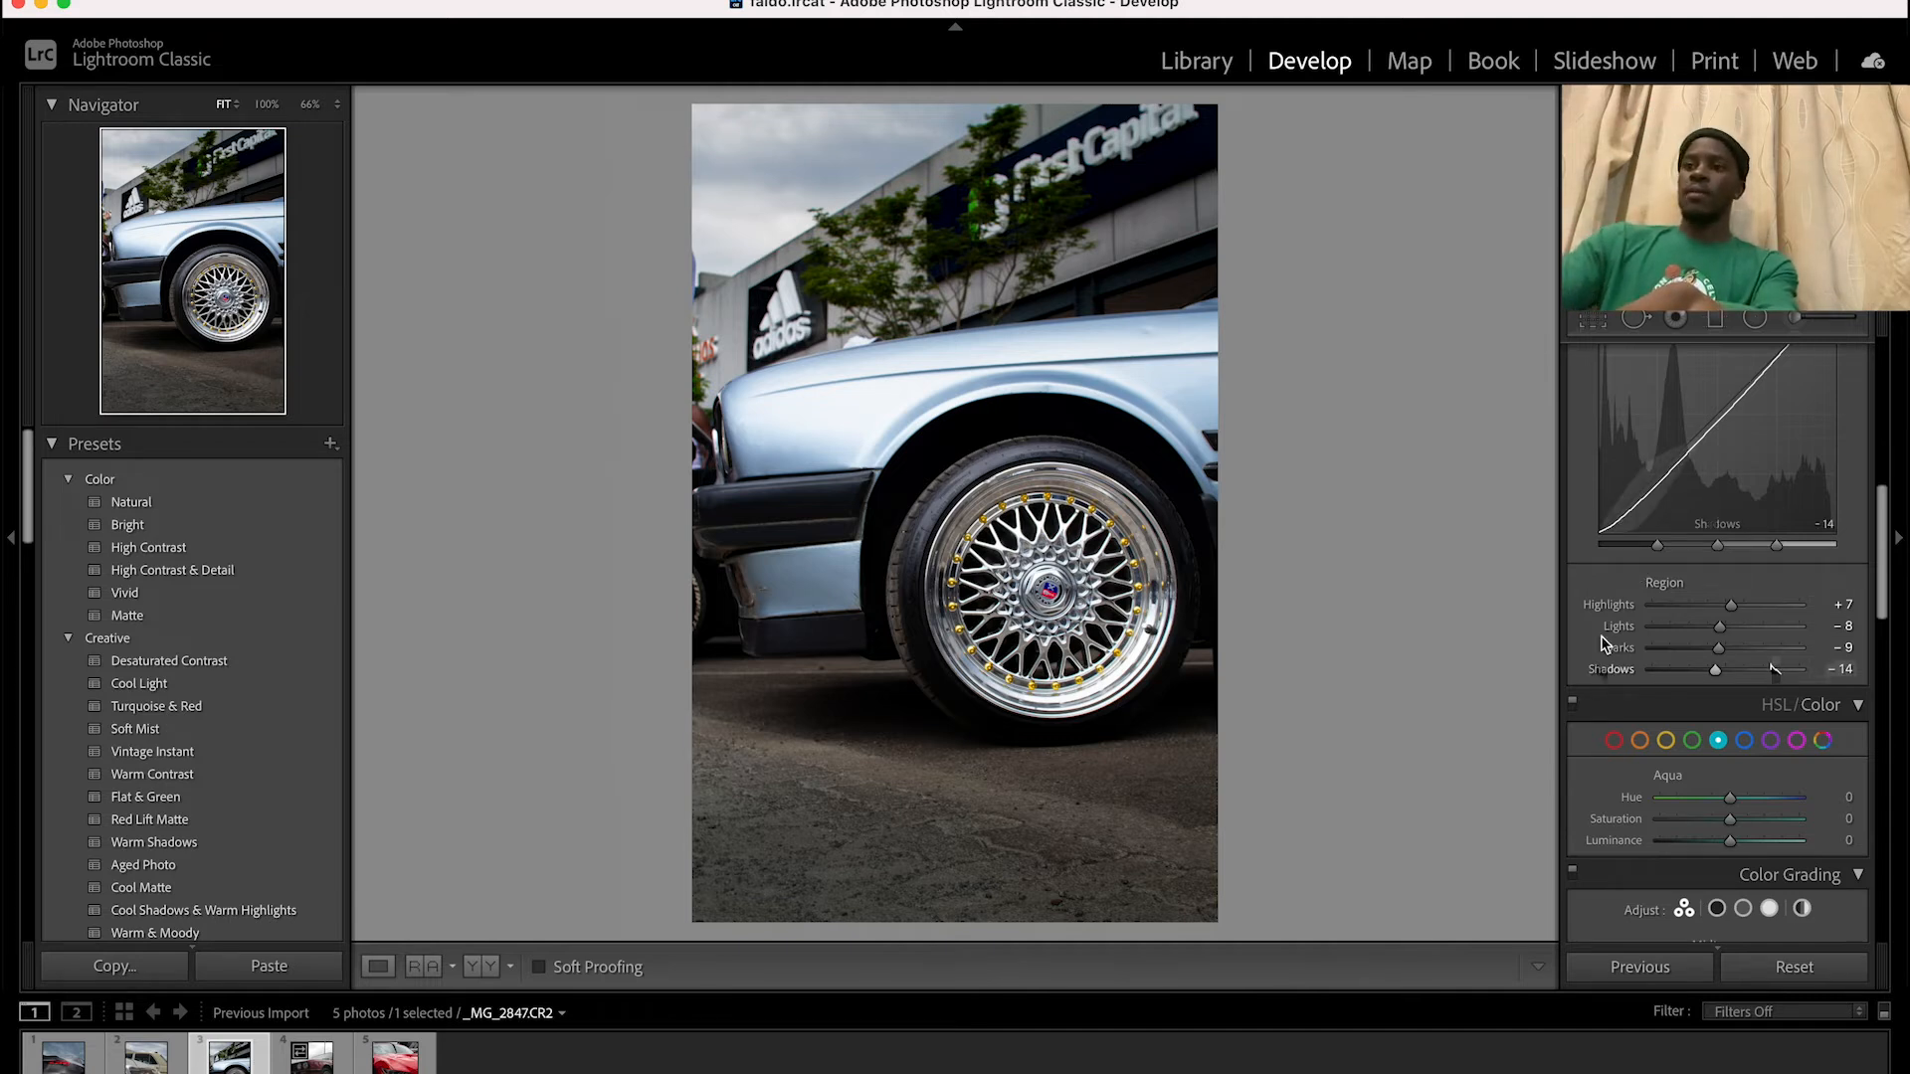
pyautogui.scroll(-2, 1730, 627)
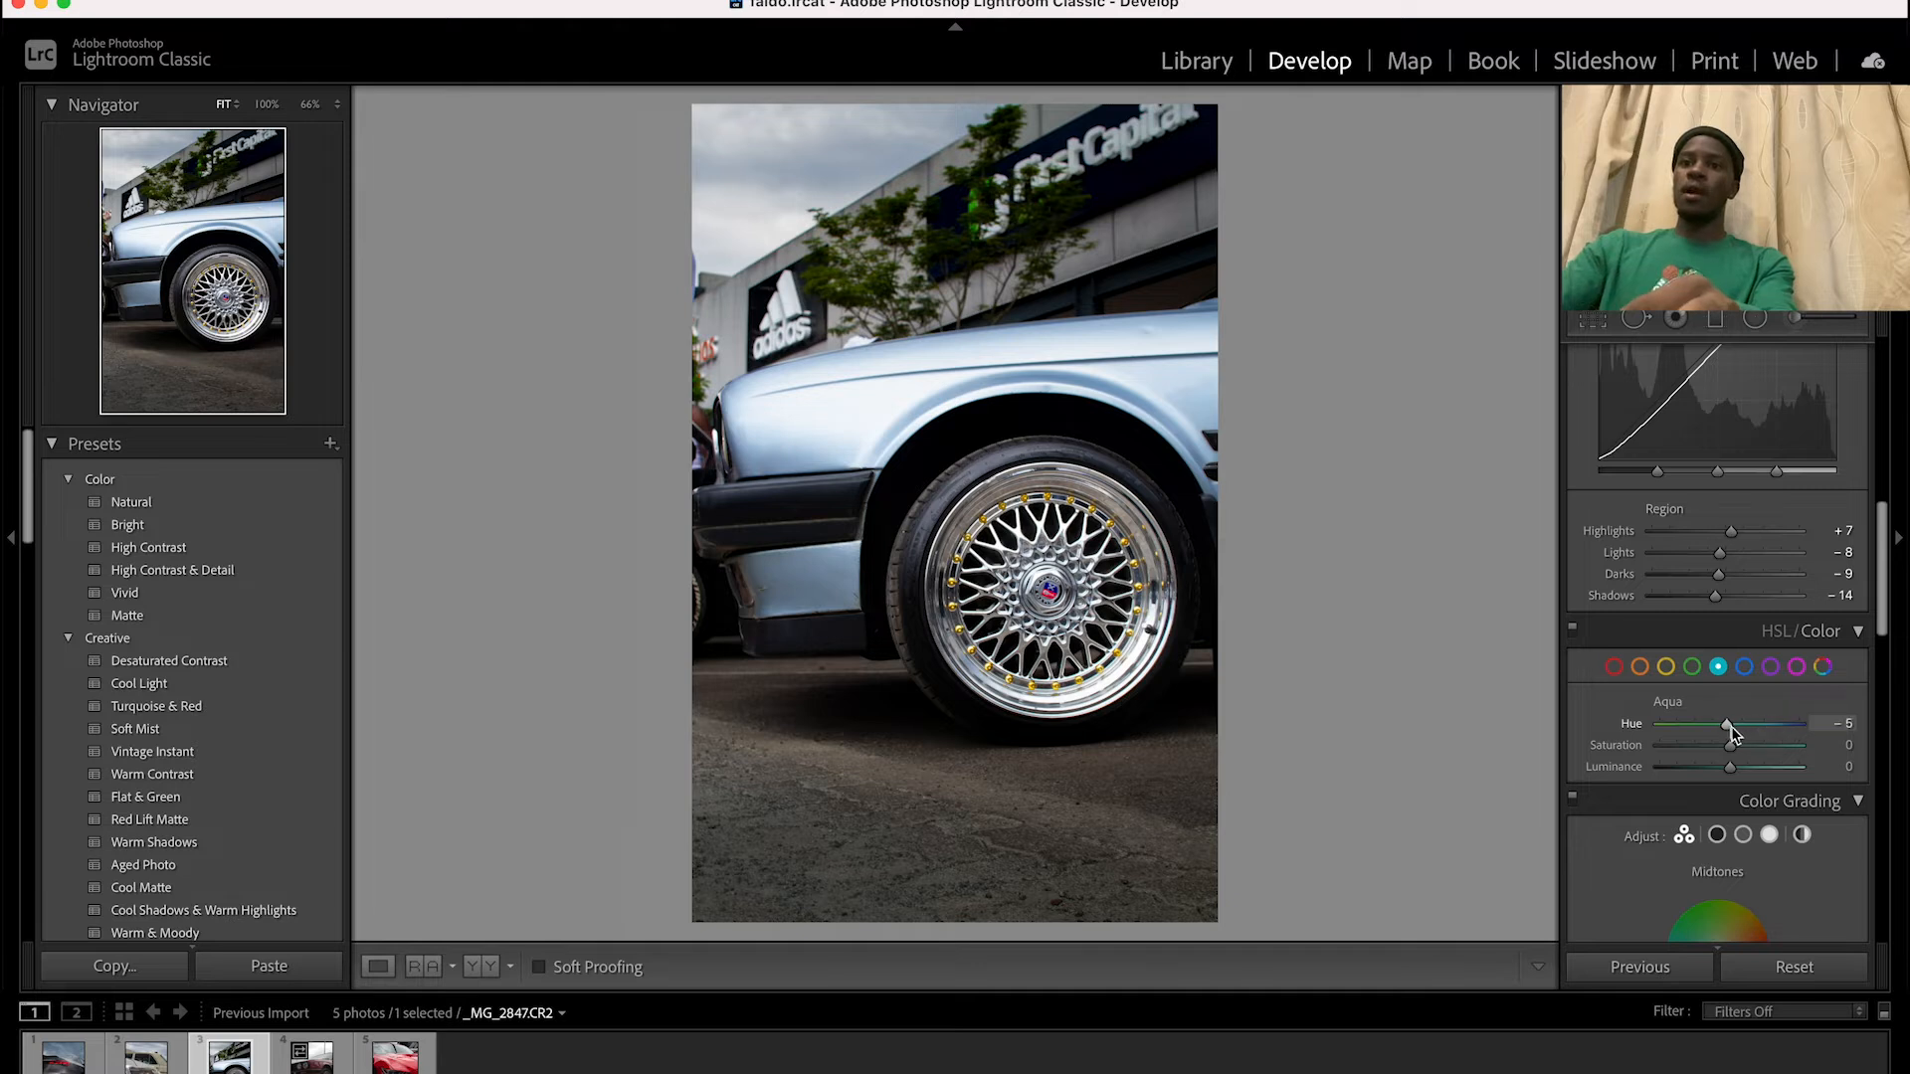
# Set the aqua hue to +13, saturation to +4 and luminance to -7, and the blue saturation to +4 and luminance to -23
pyautogui.moveTo(1731, 732)
pyautogui.mouseDown()
pyautogui.moveTo(1748, 740)
pyautogui.moveTo(1724, 768)
pyautogui.mouseUp()
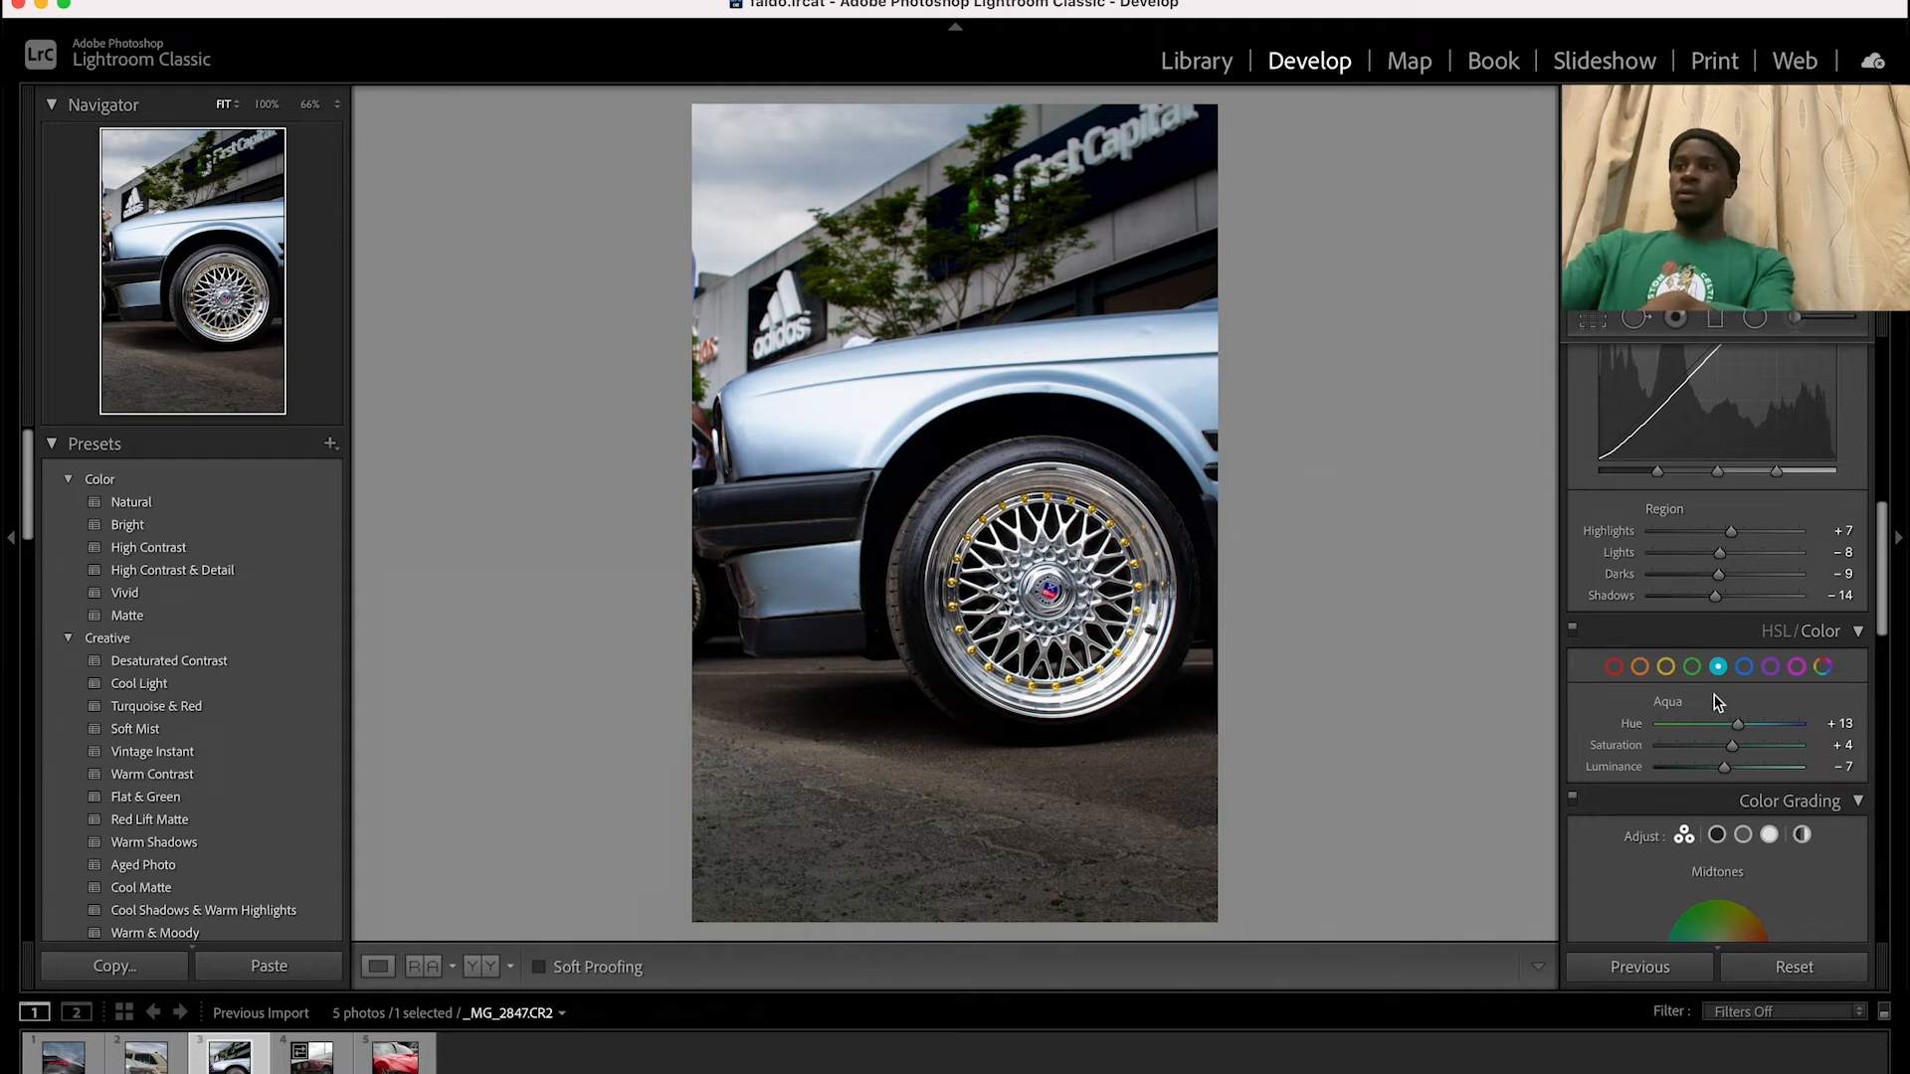
pyautogui.click(1748, 667)
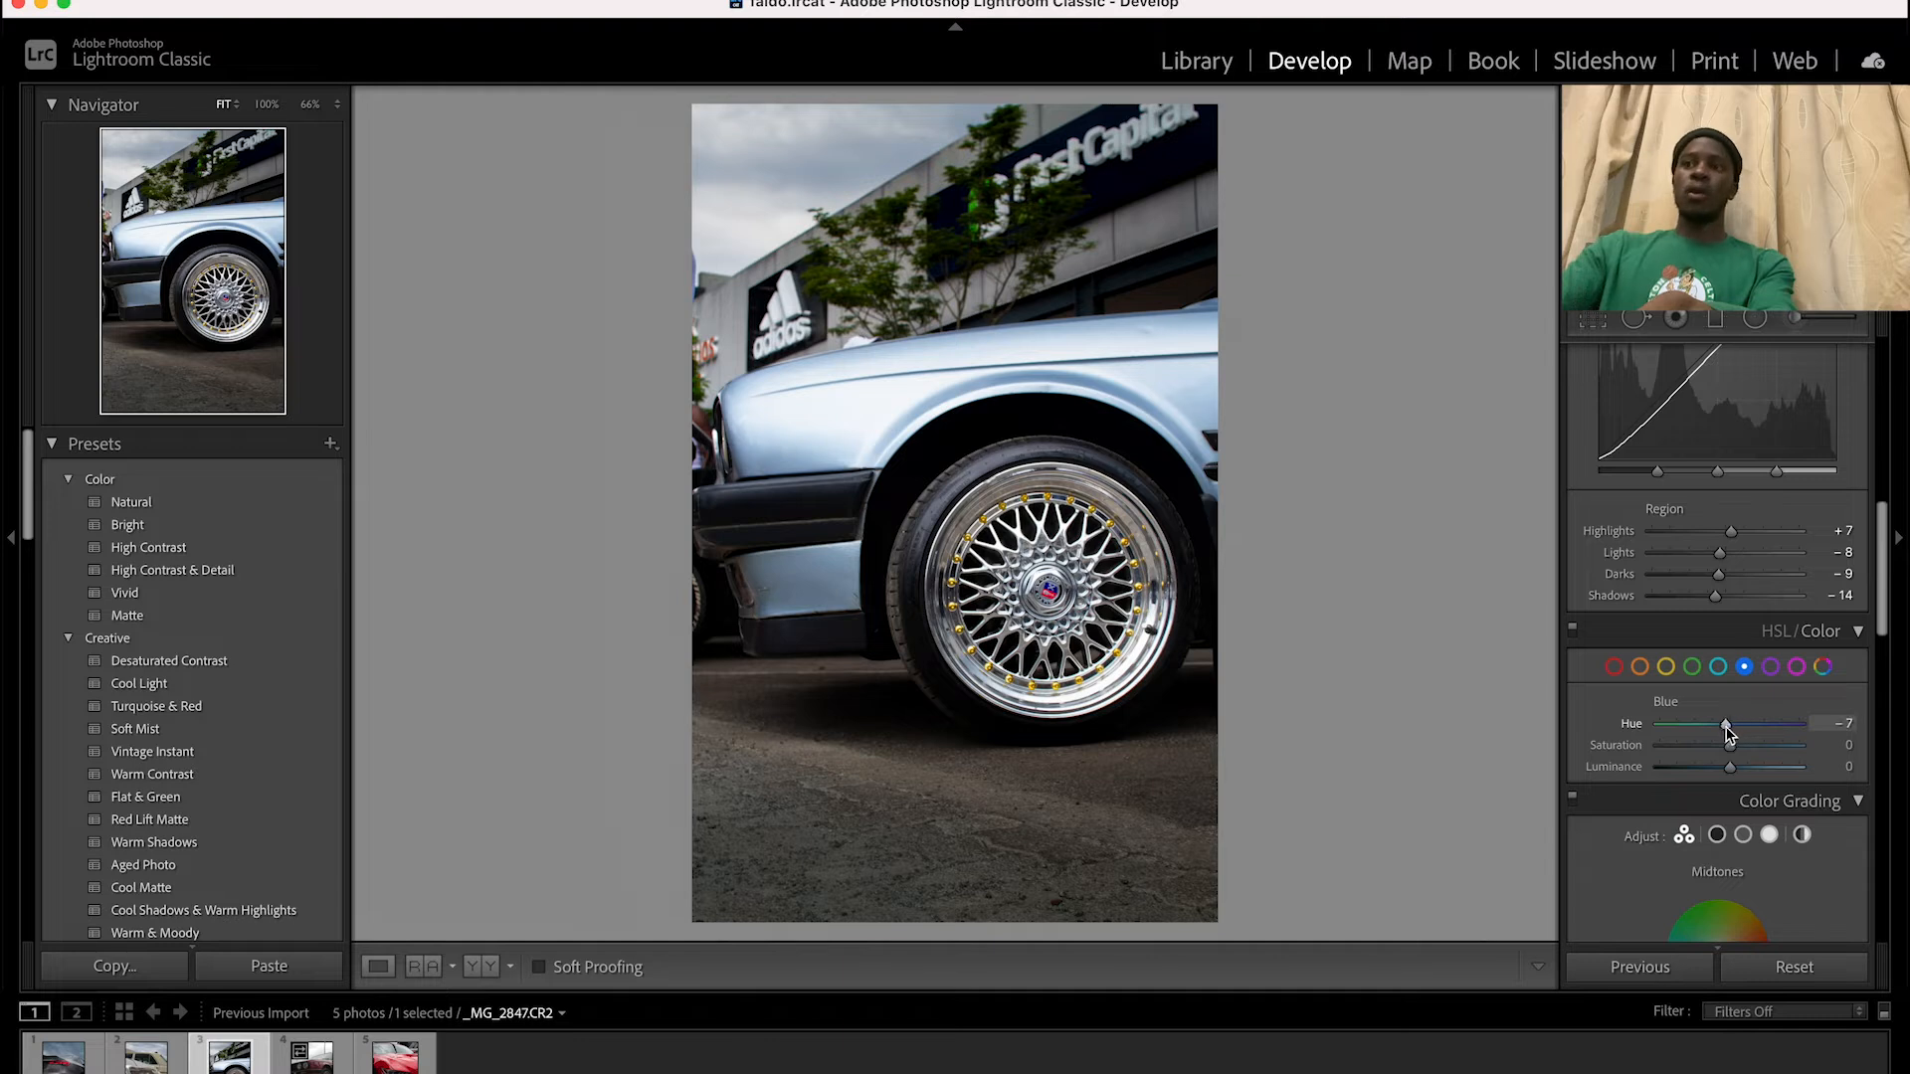
pyautogui.moveTo(1728, 735); pyautogui.dragTo(1735, 731)
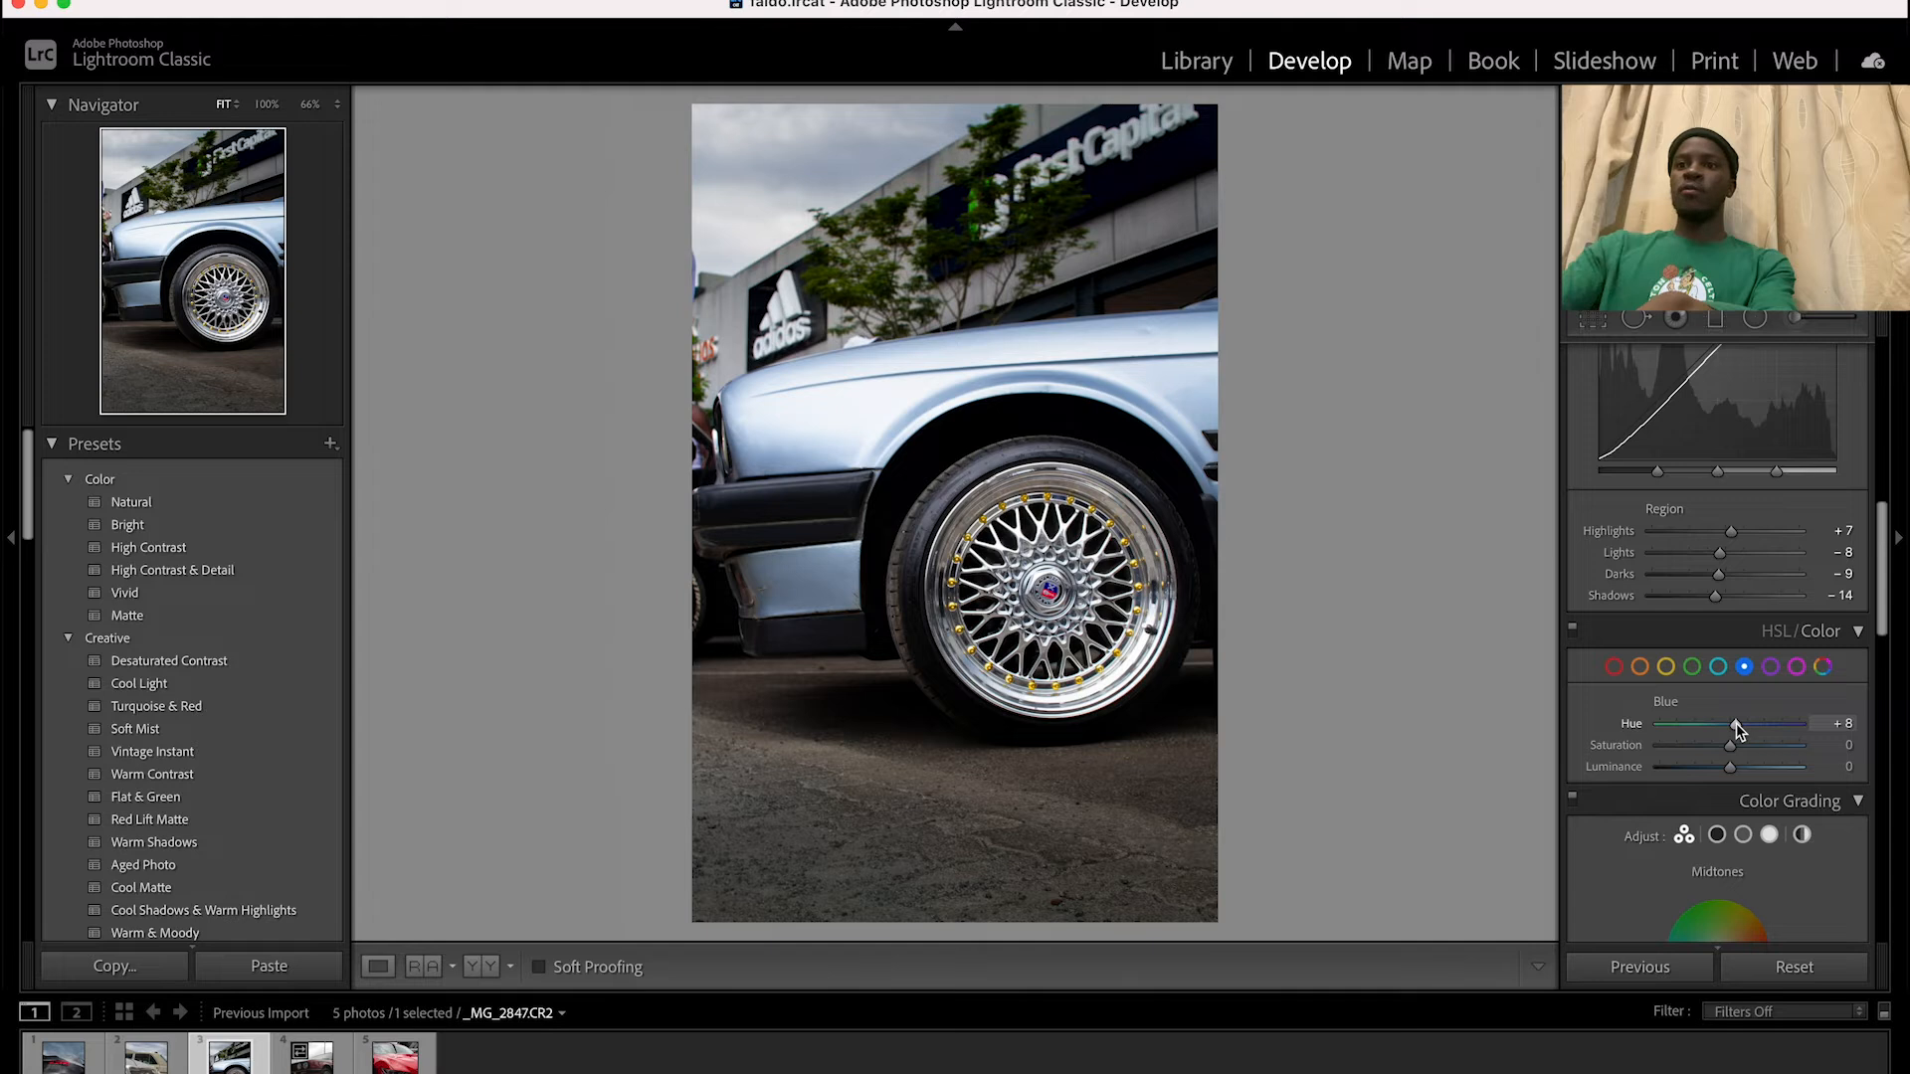
pyautogui.moveTo(1732, 724); pyautogui.dragTo(1732, 734)
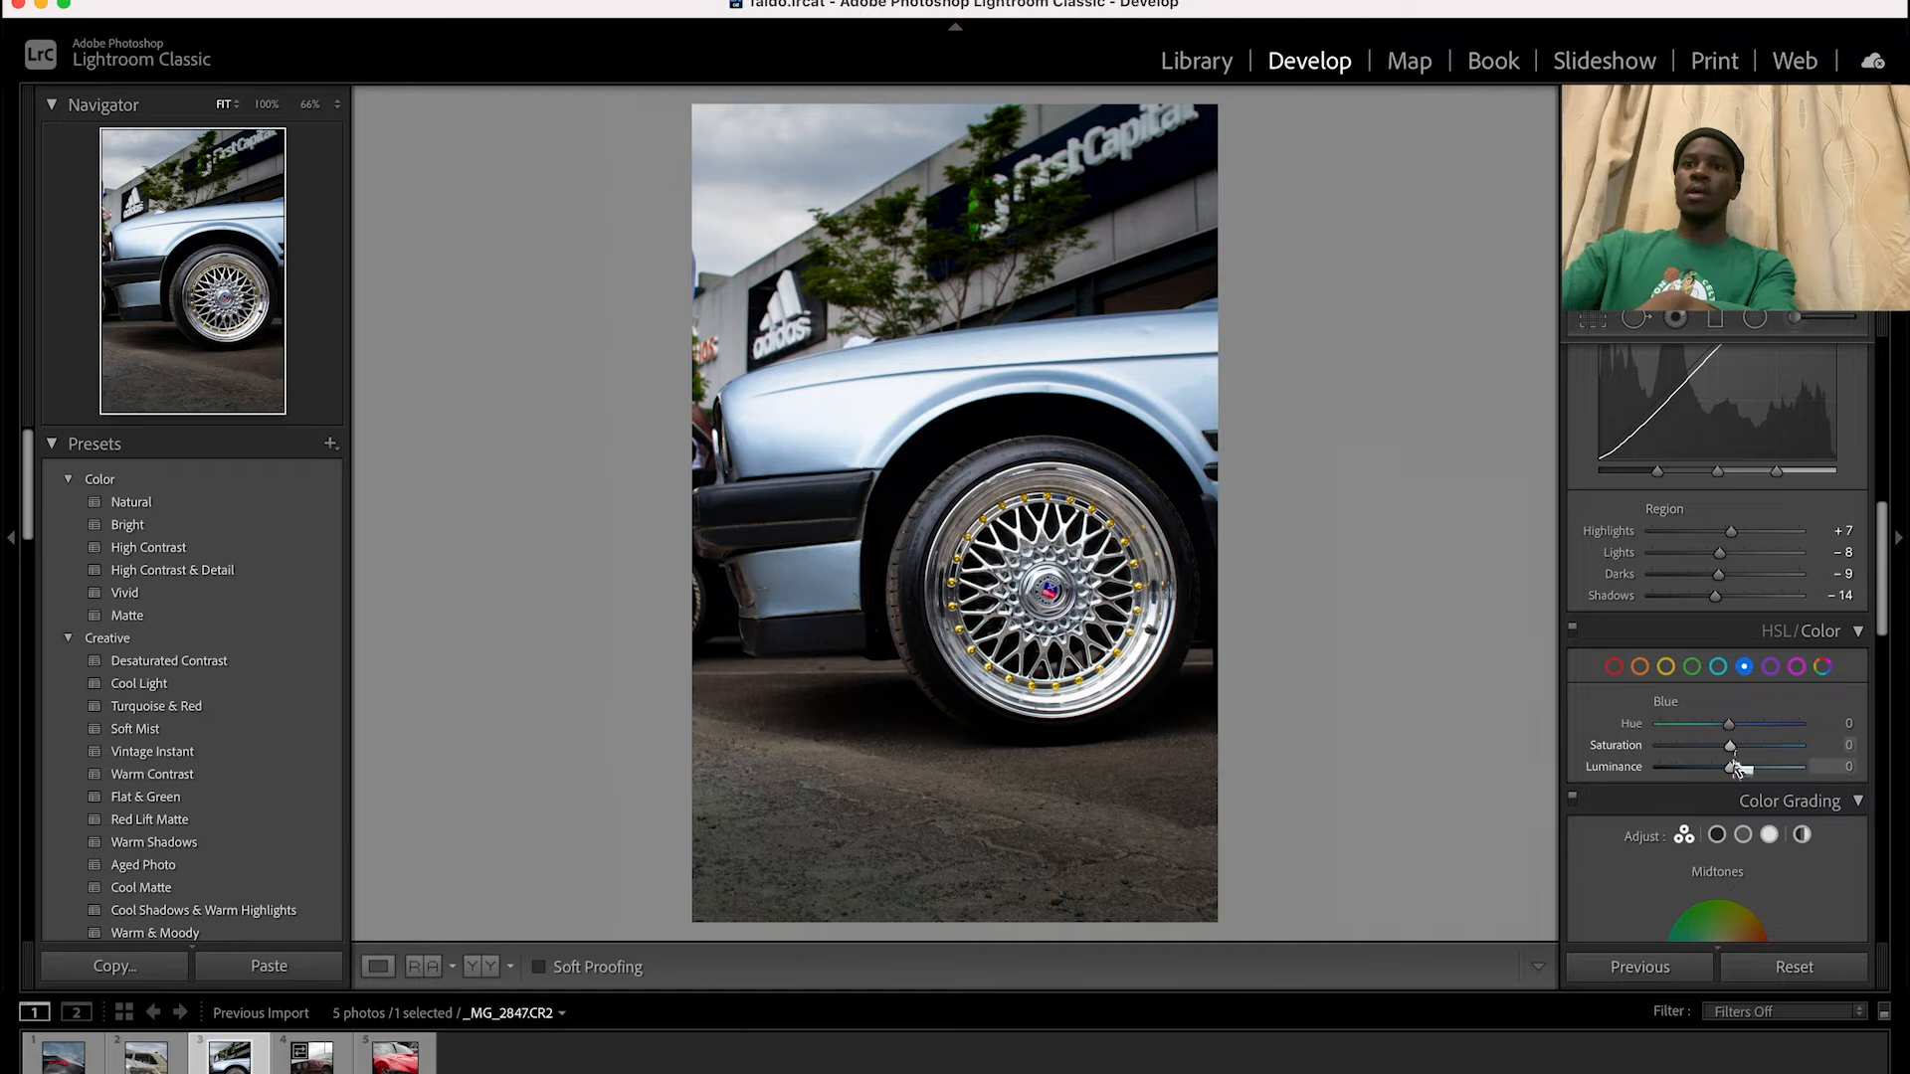
pyautogui.moveTo(1731, 756); pyautogui.dragTo(1719, 776)
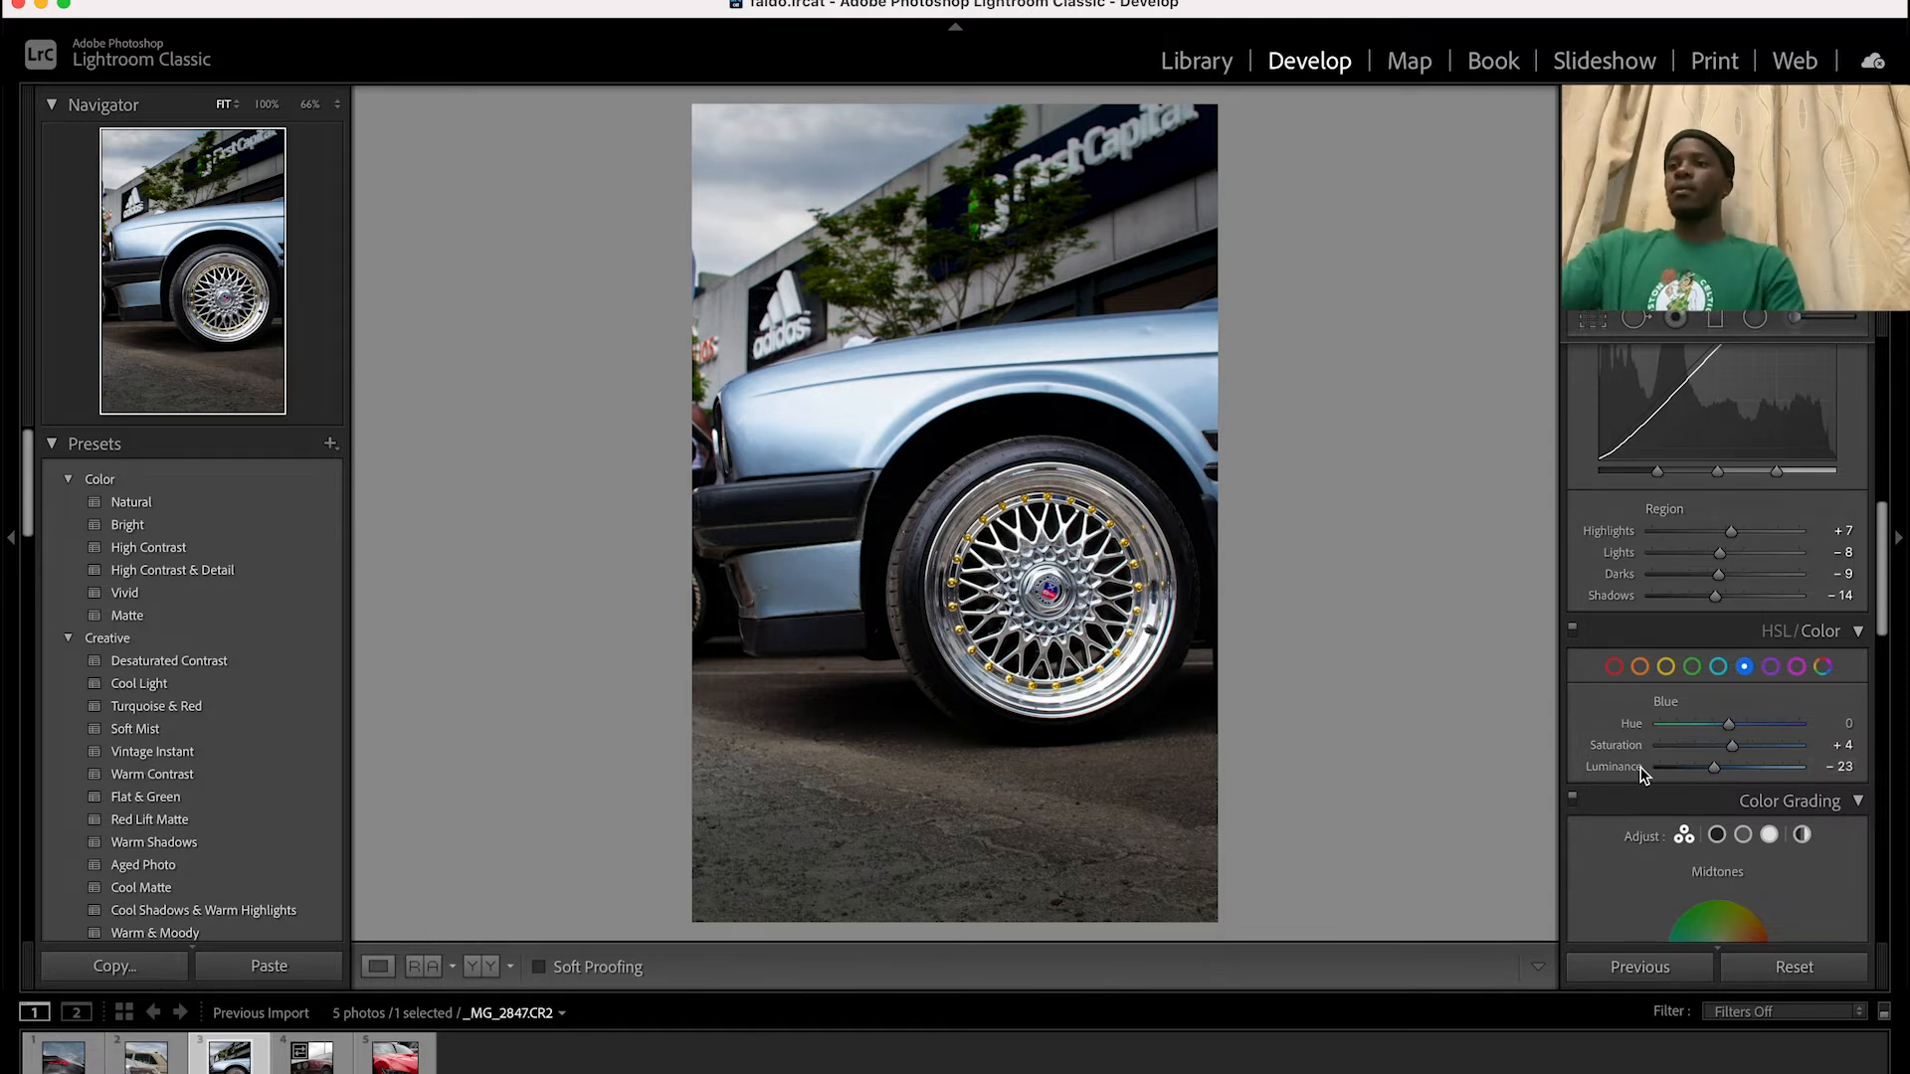
# Compare the edited wheel photo with its original version
pyautogui.scroll(-3, 1691, 773)
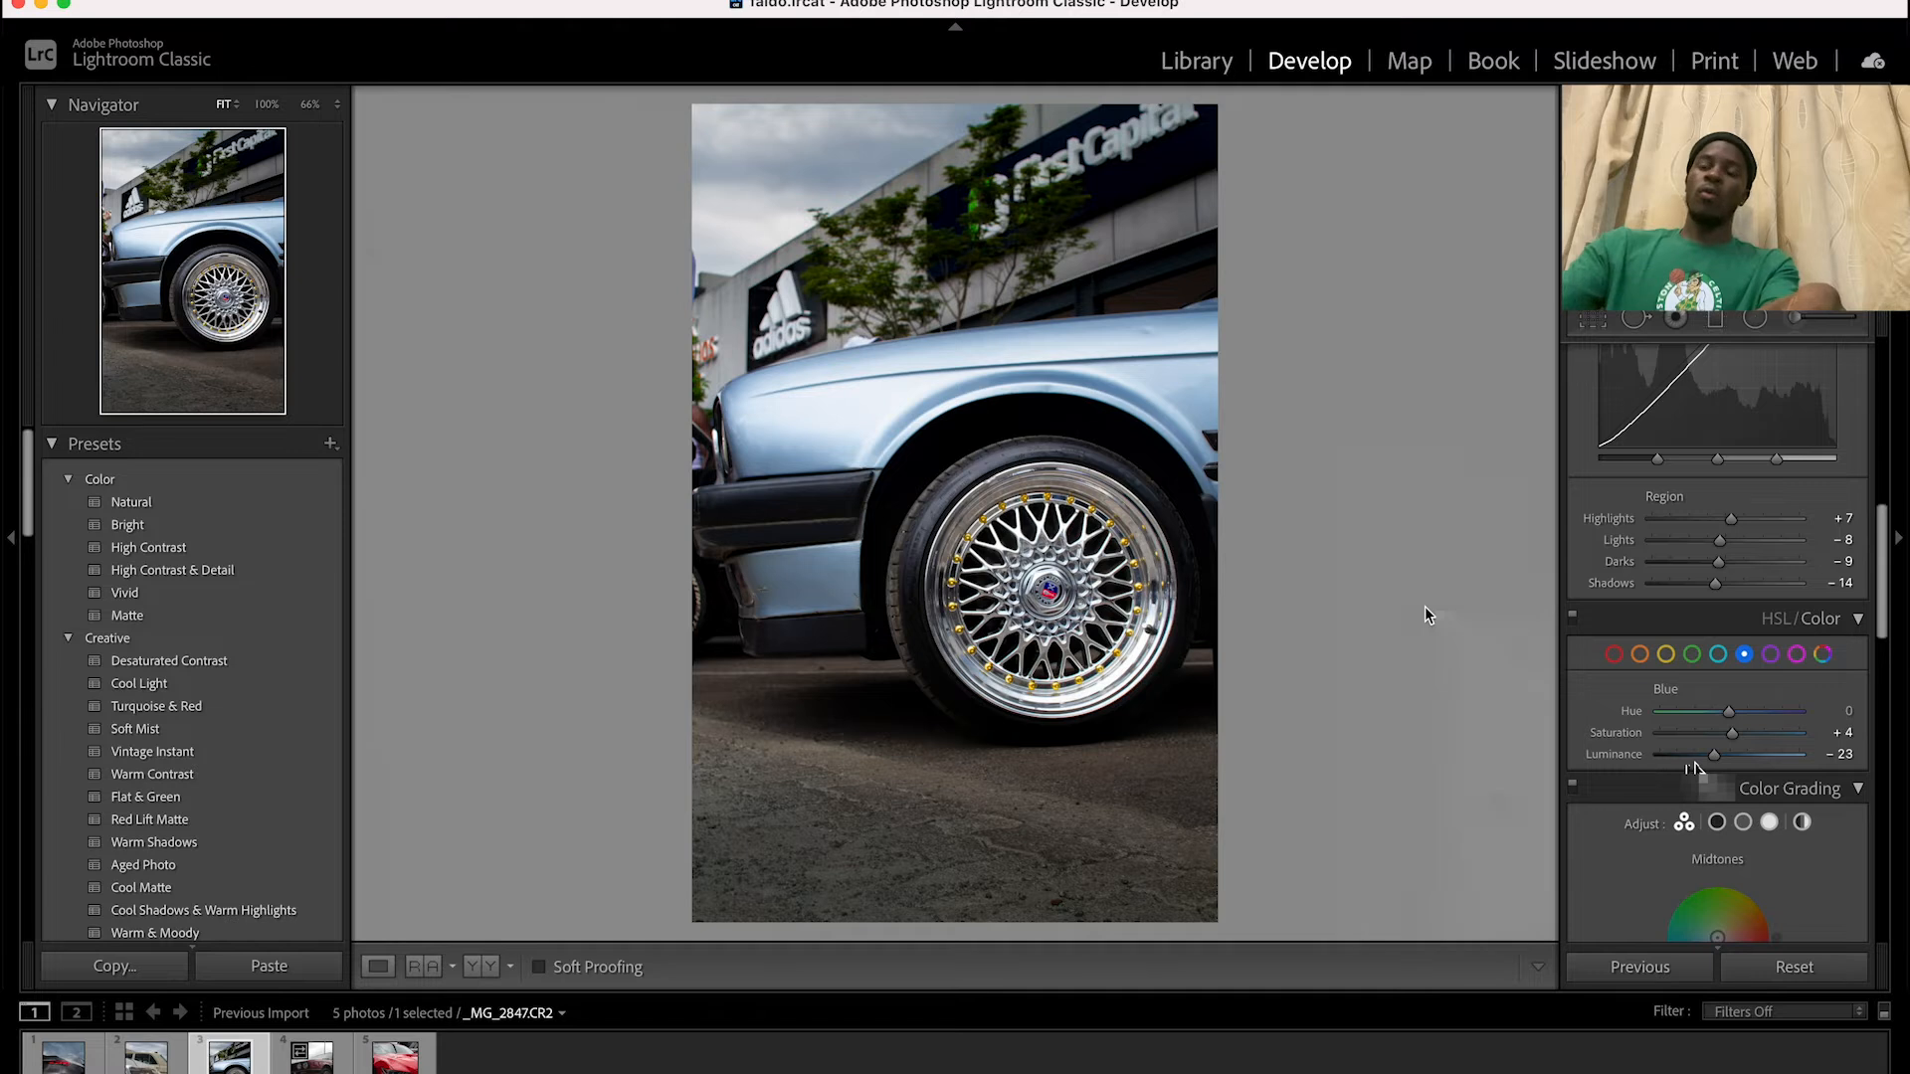
pyautogui.press('\\')
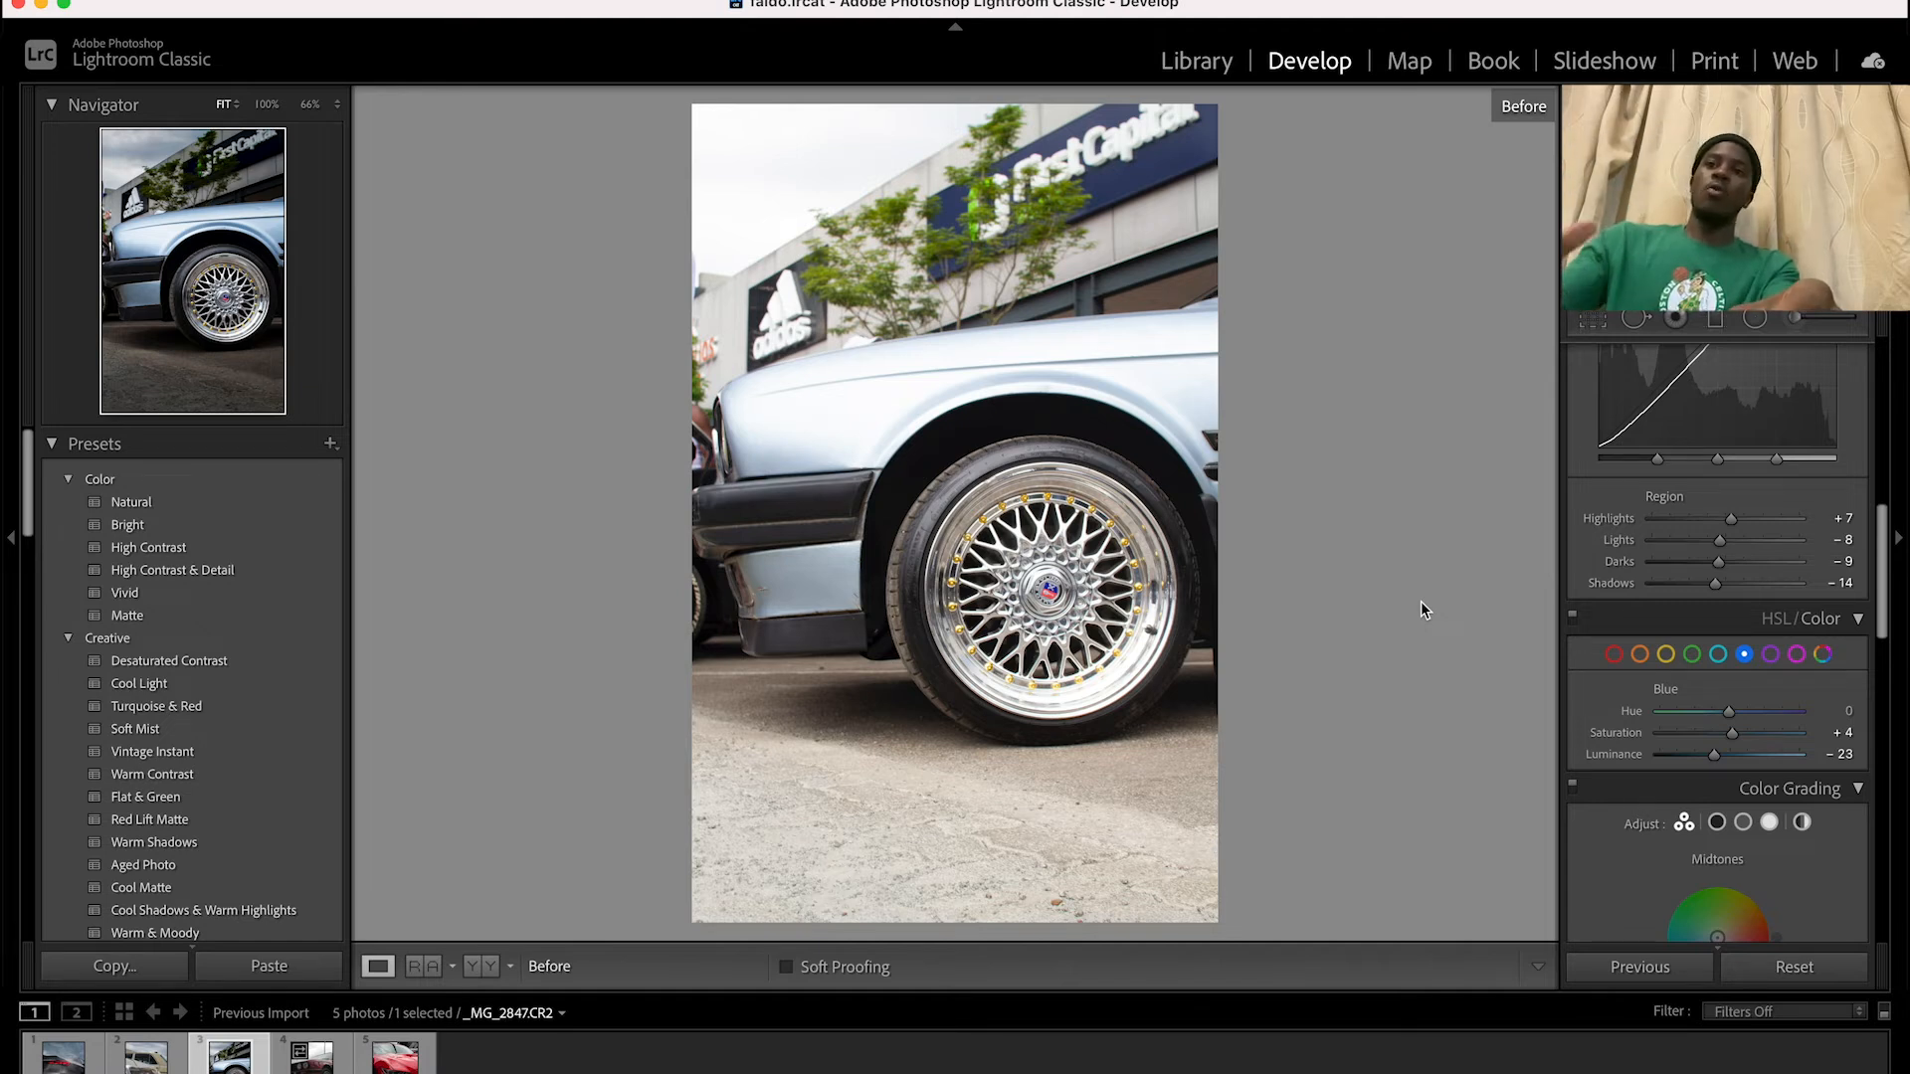
pyautogui.press('\\')
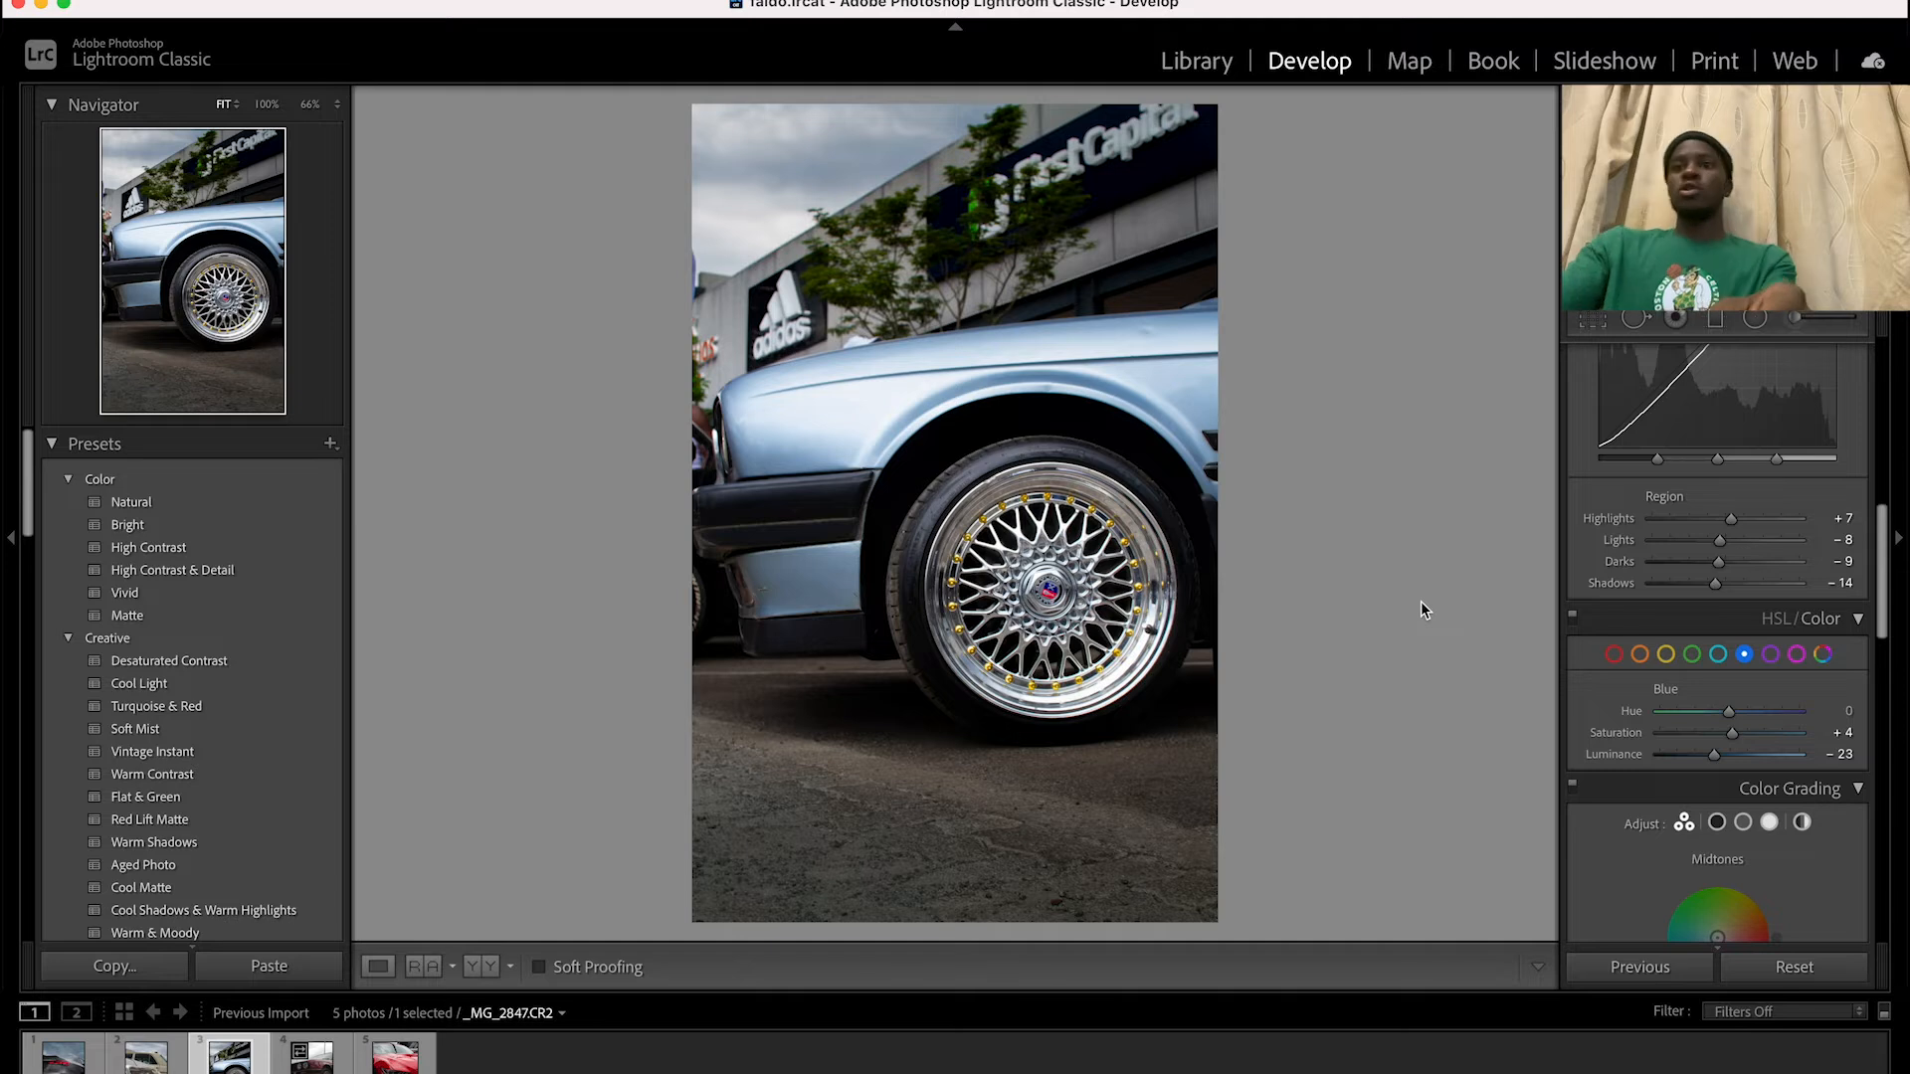
pyautogui.press('\\')
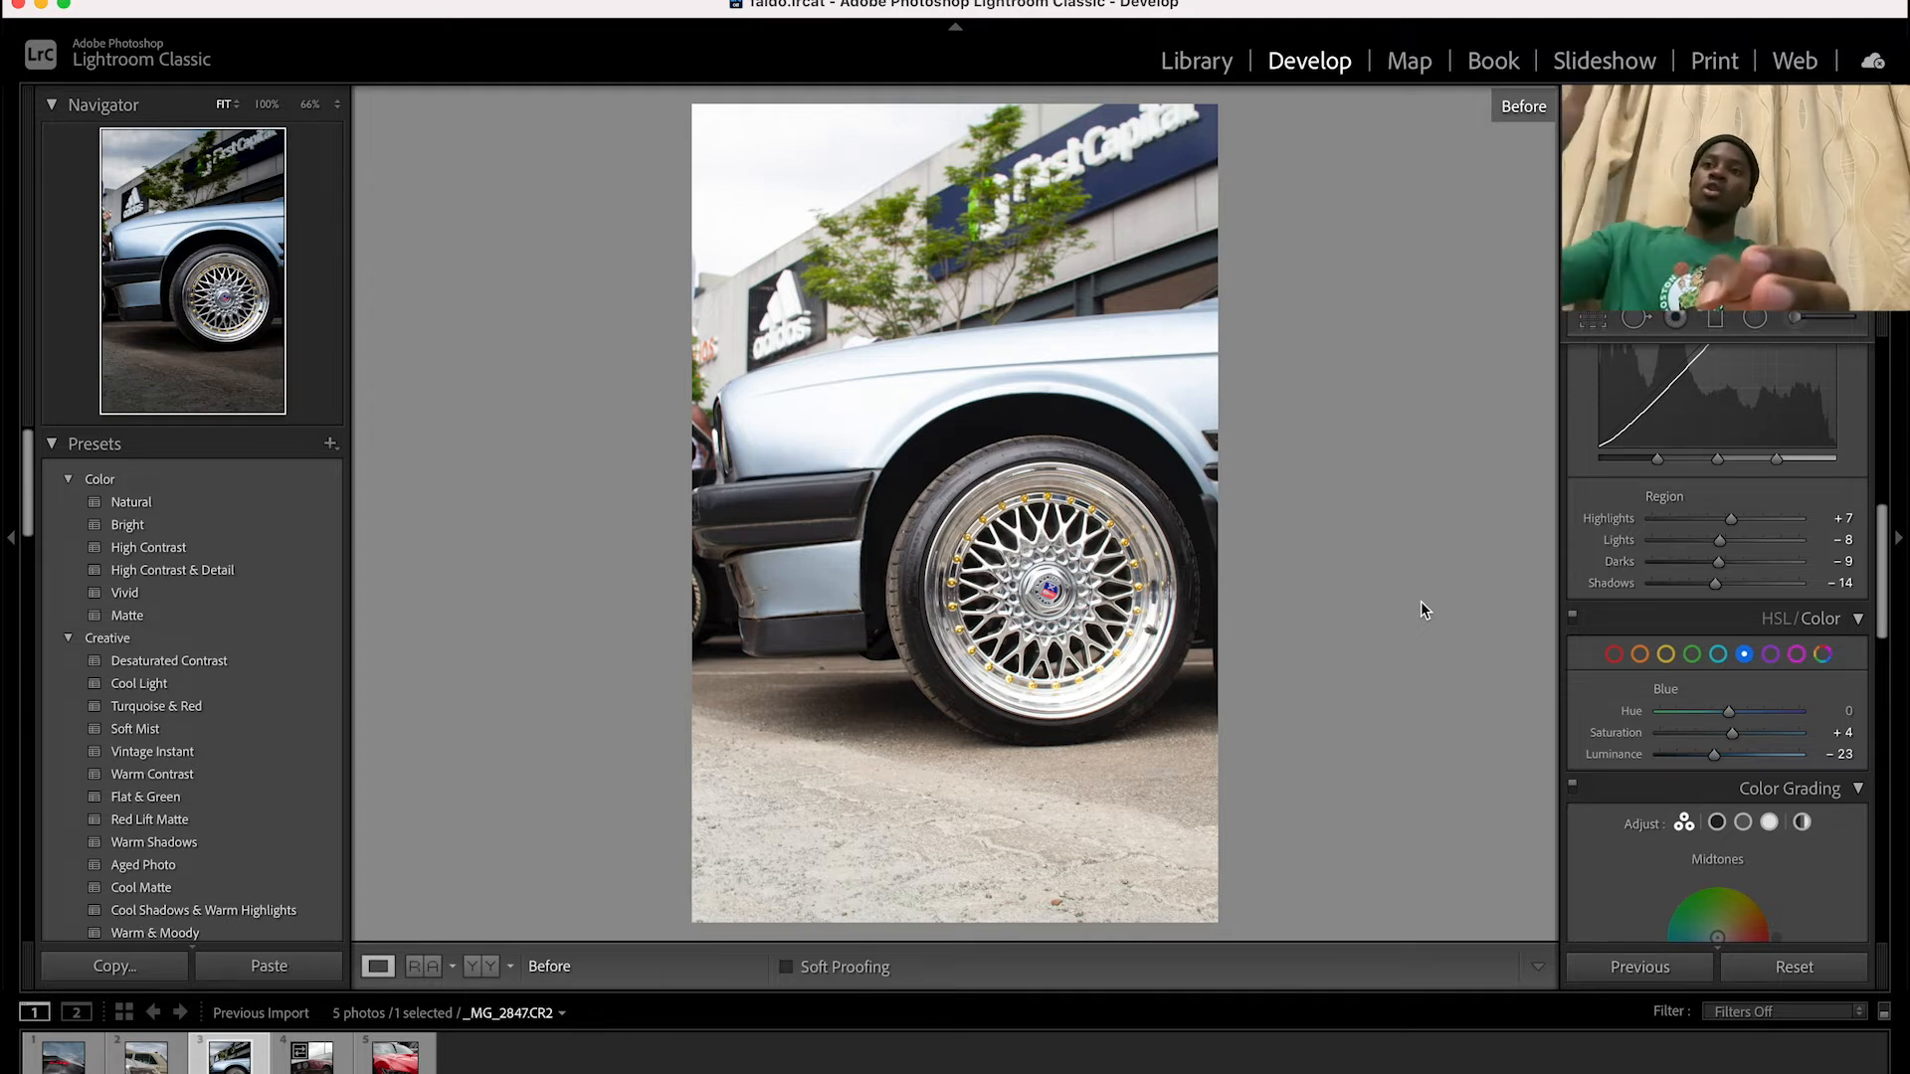
pyautogui.press('\\')
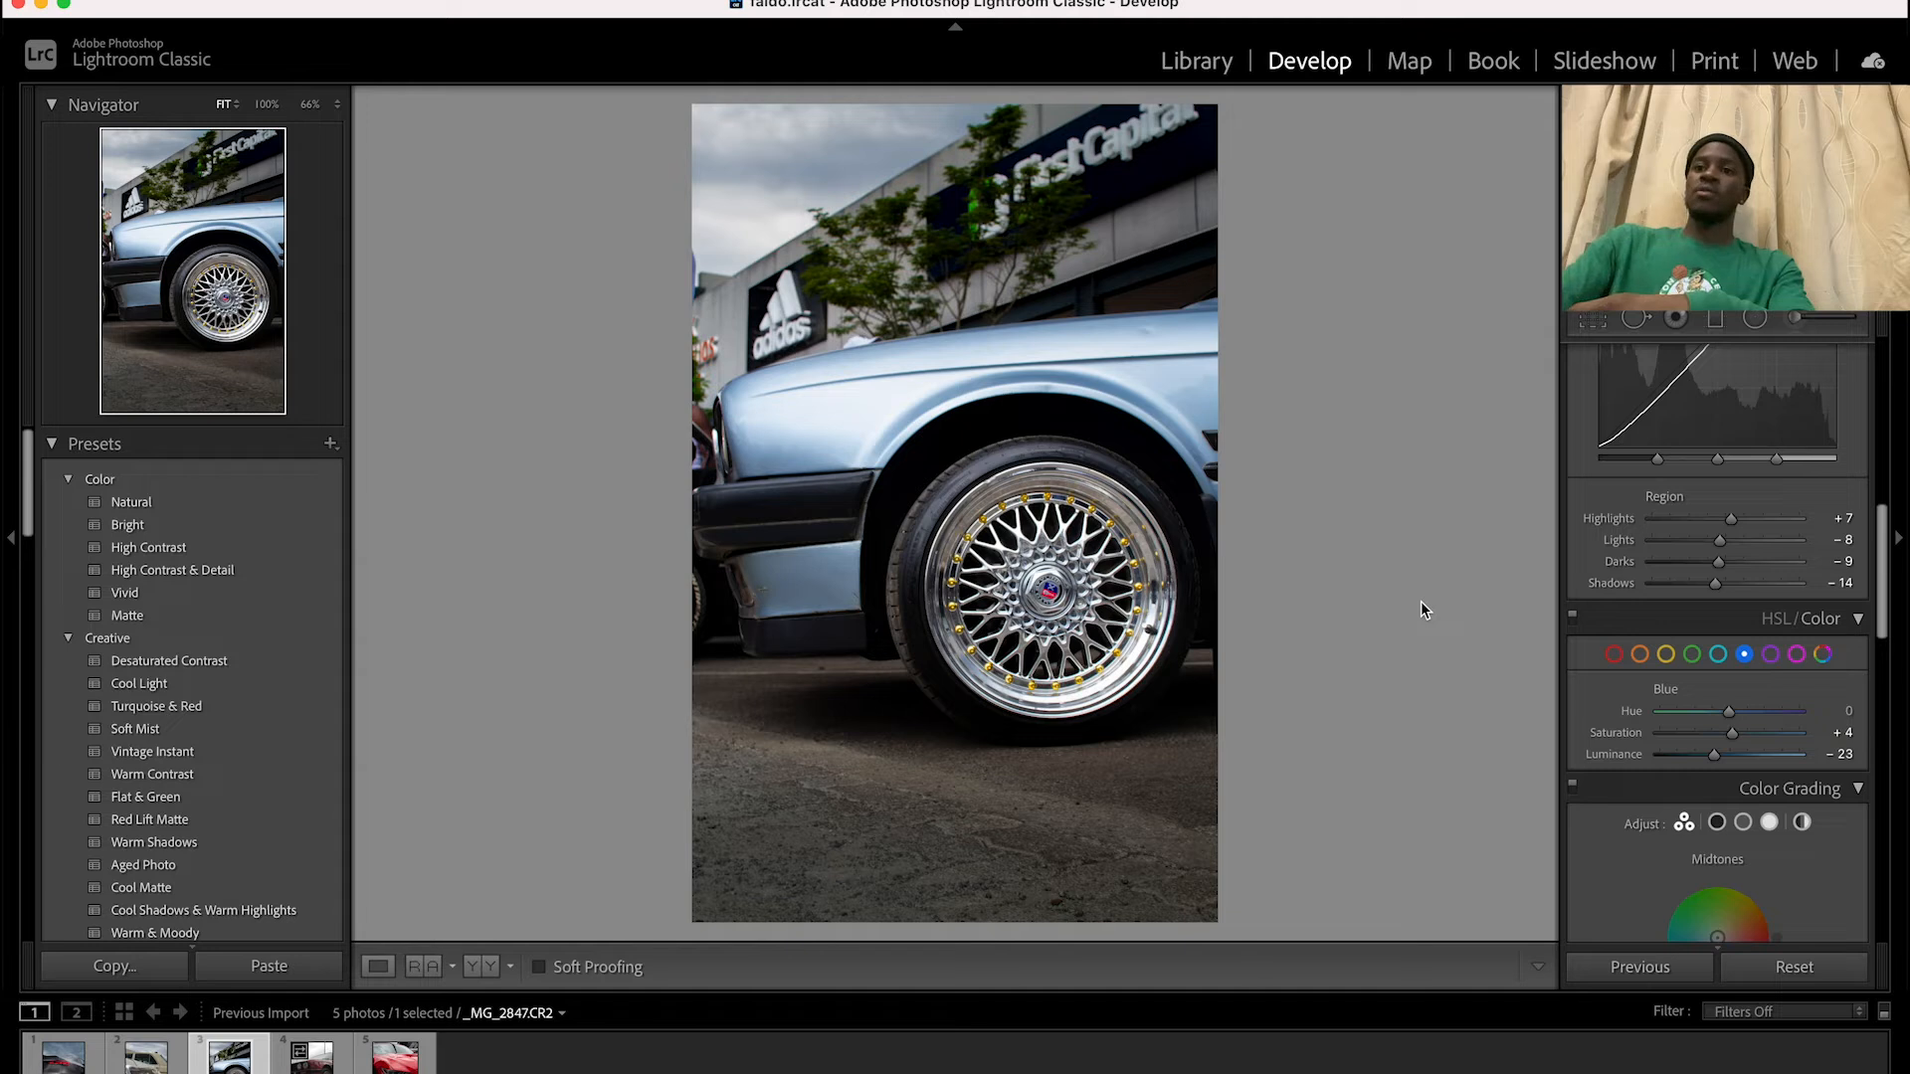
# Examine the settings of both graduated filters on the wheel photo and compare the edit with the original version
pyautogui.click(1718, 319)
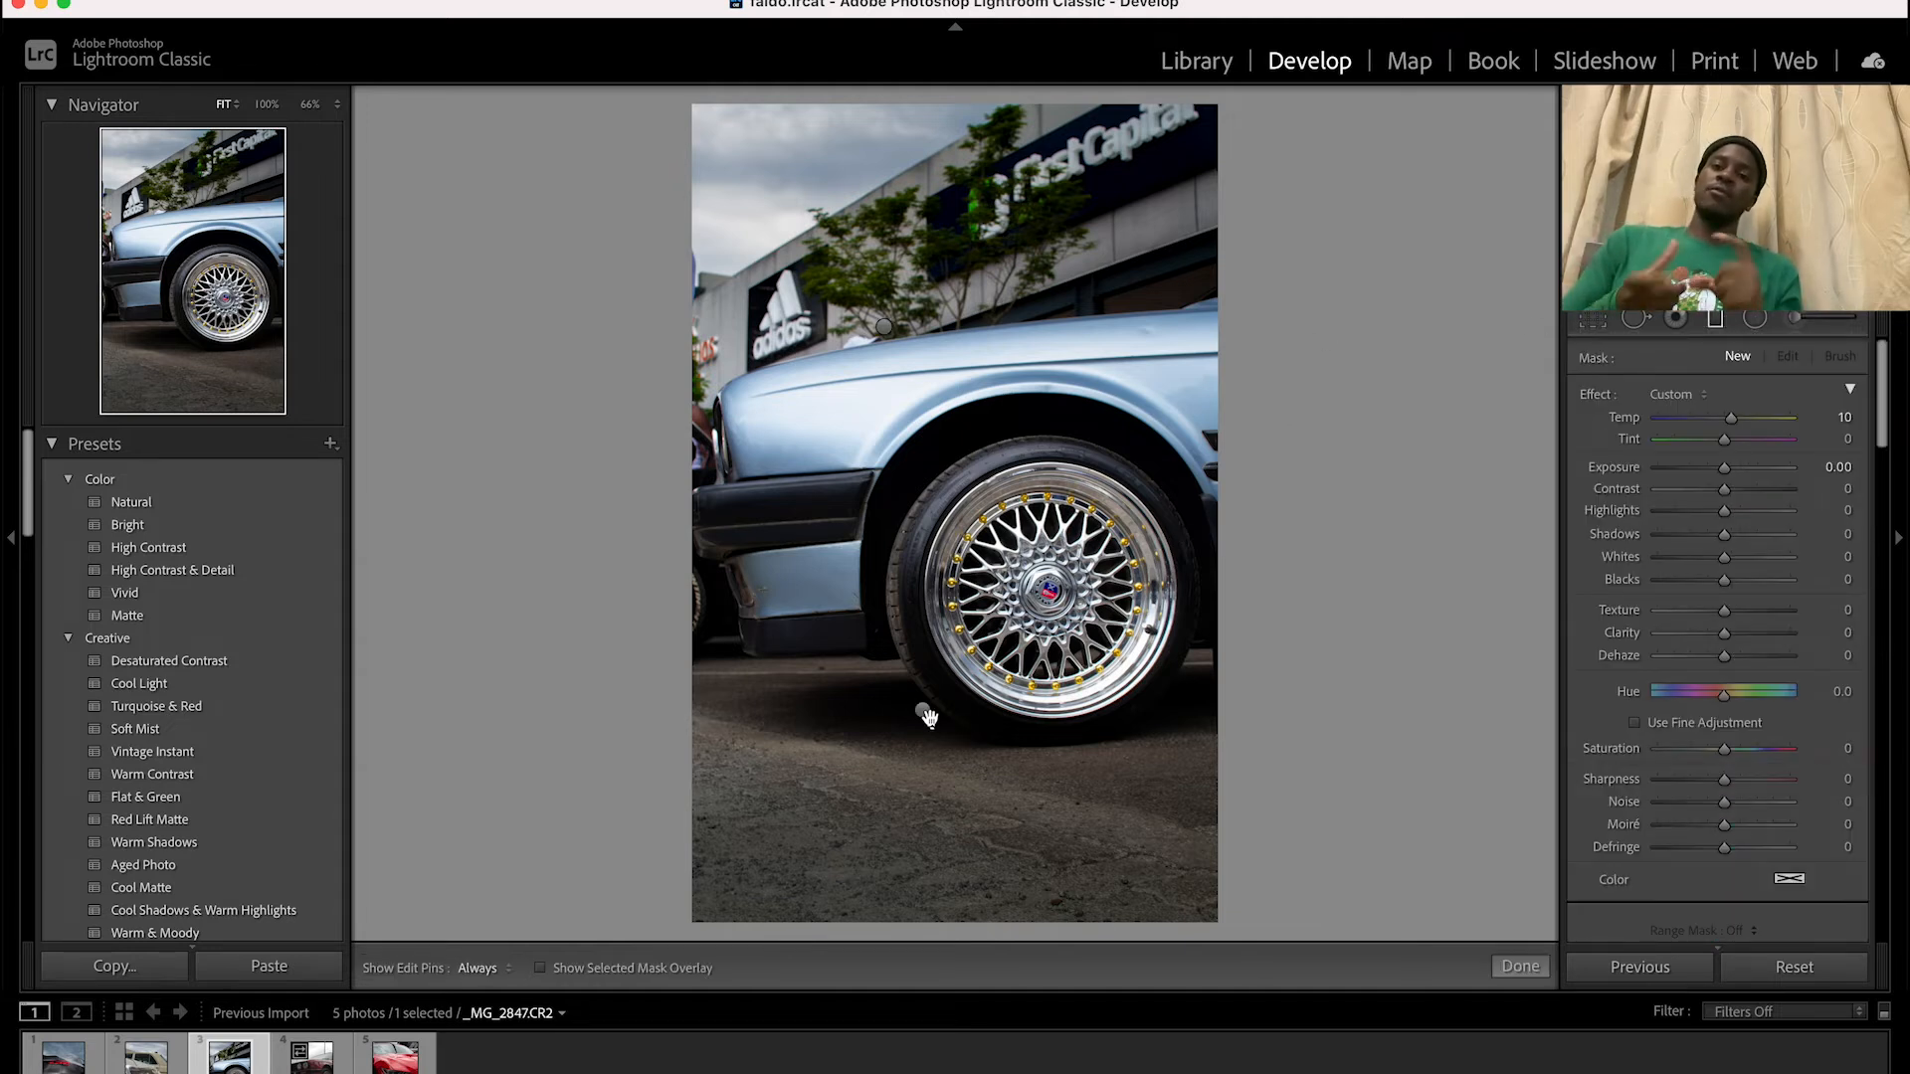
pyautogui.click(923, 712)
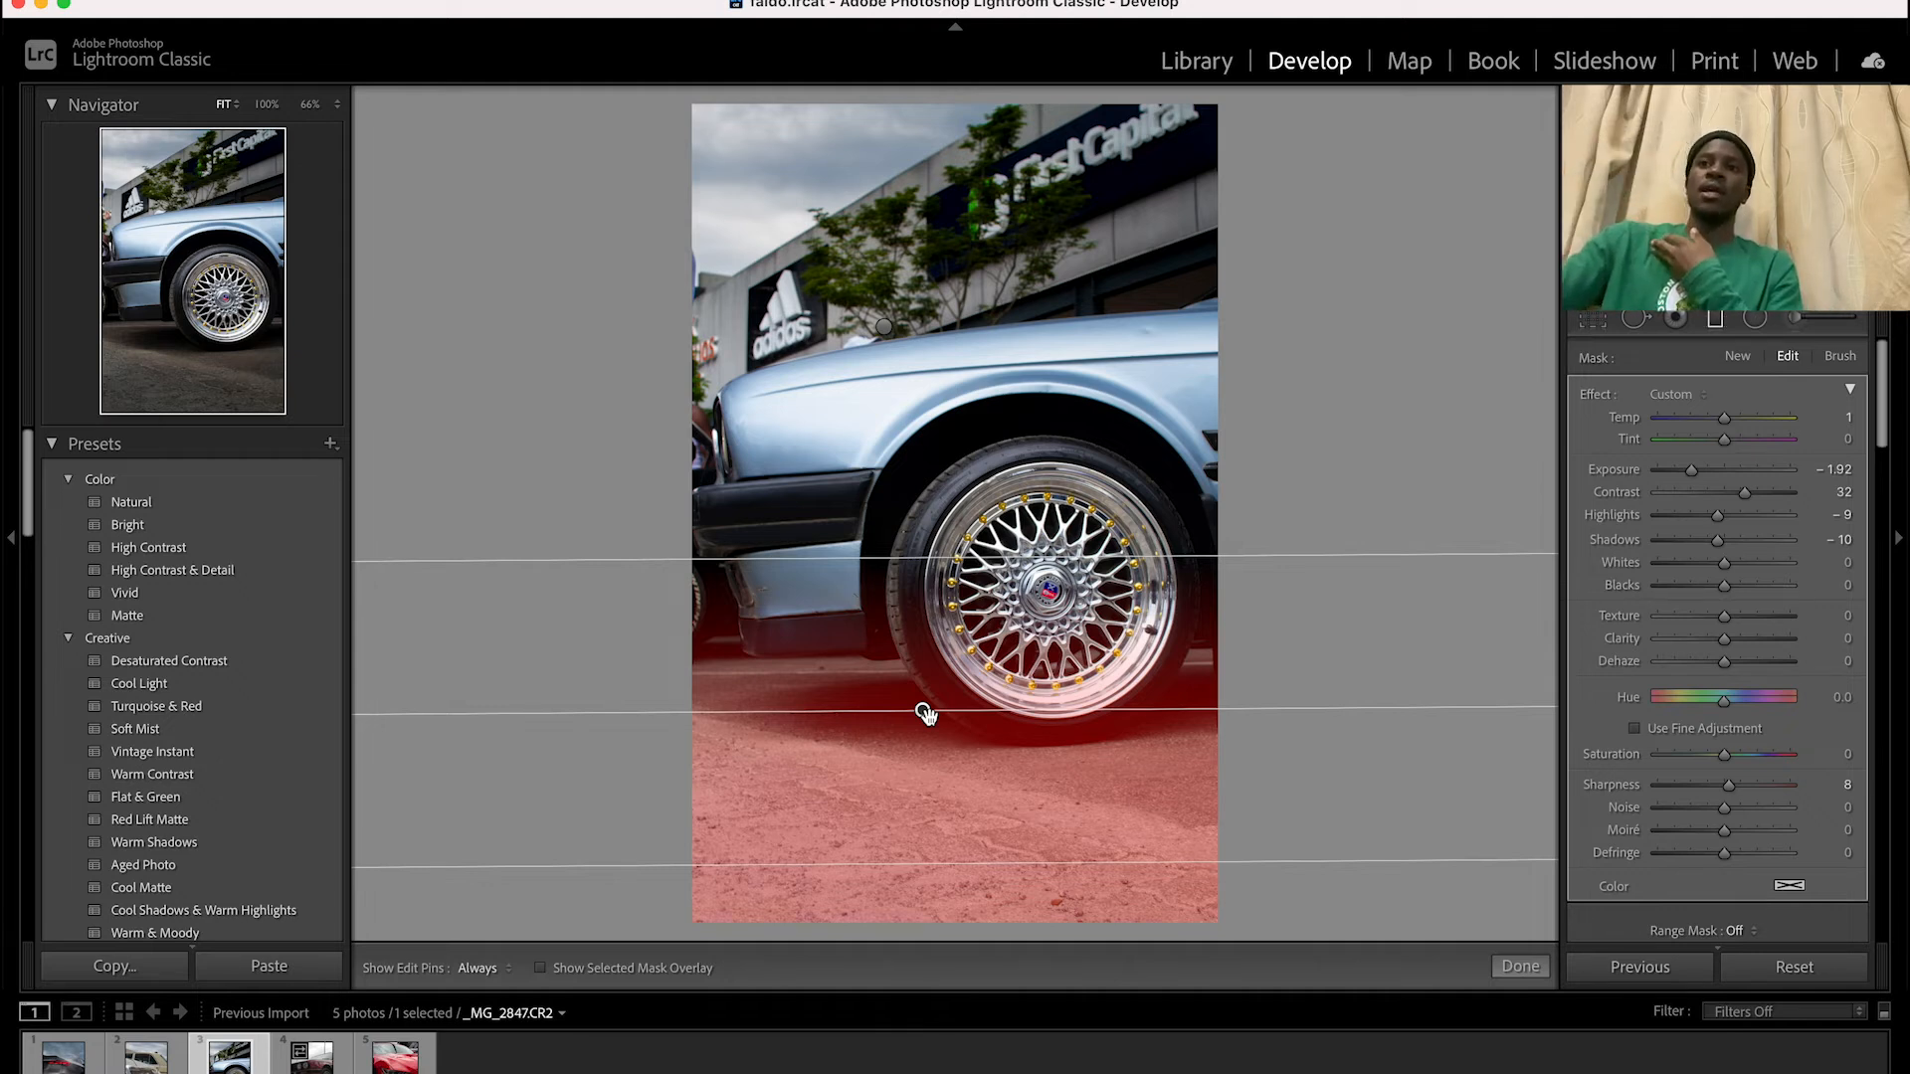
pyautogui.click(884, 328)
pyautogui.moveTo(885, 329)
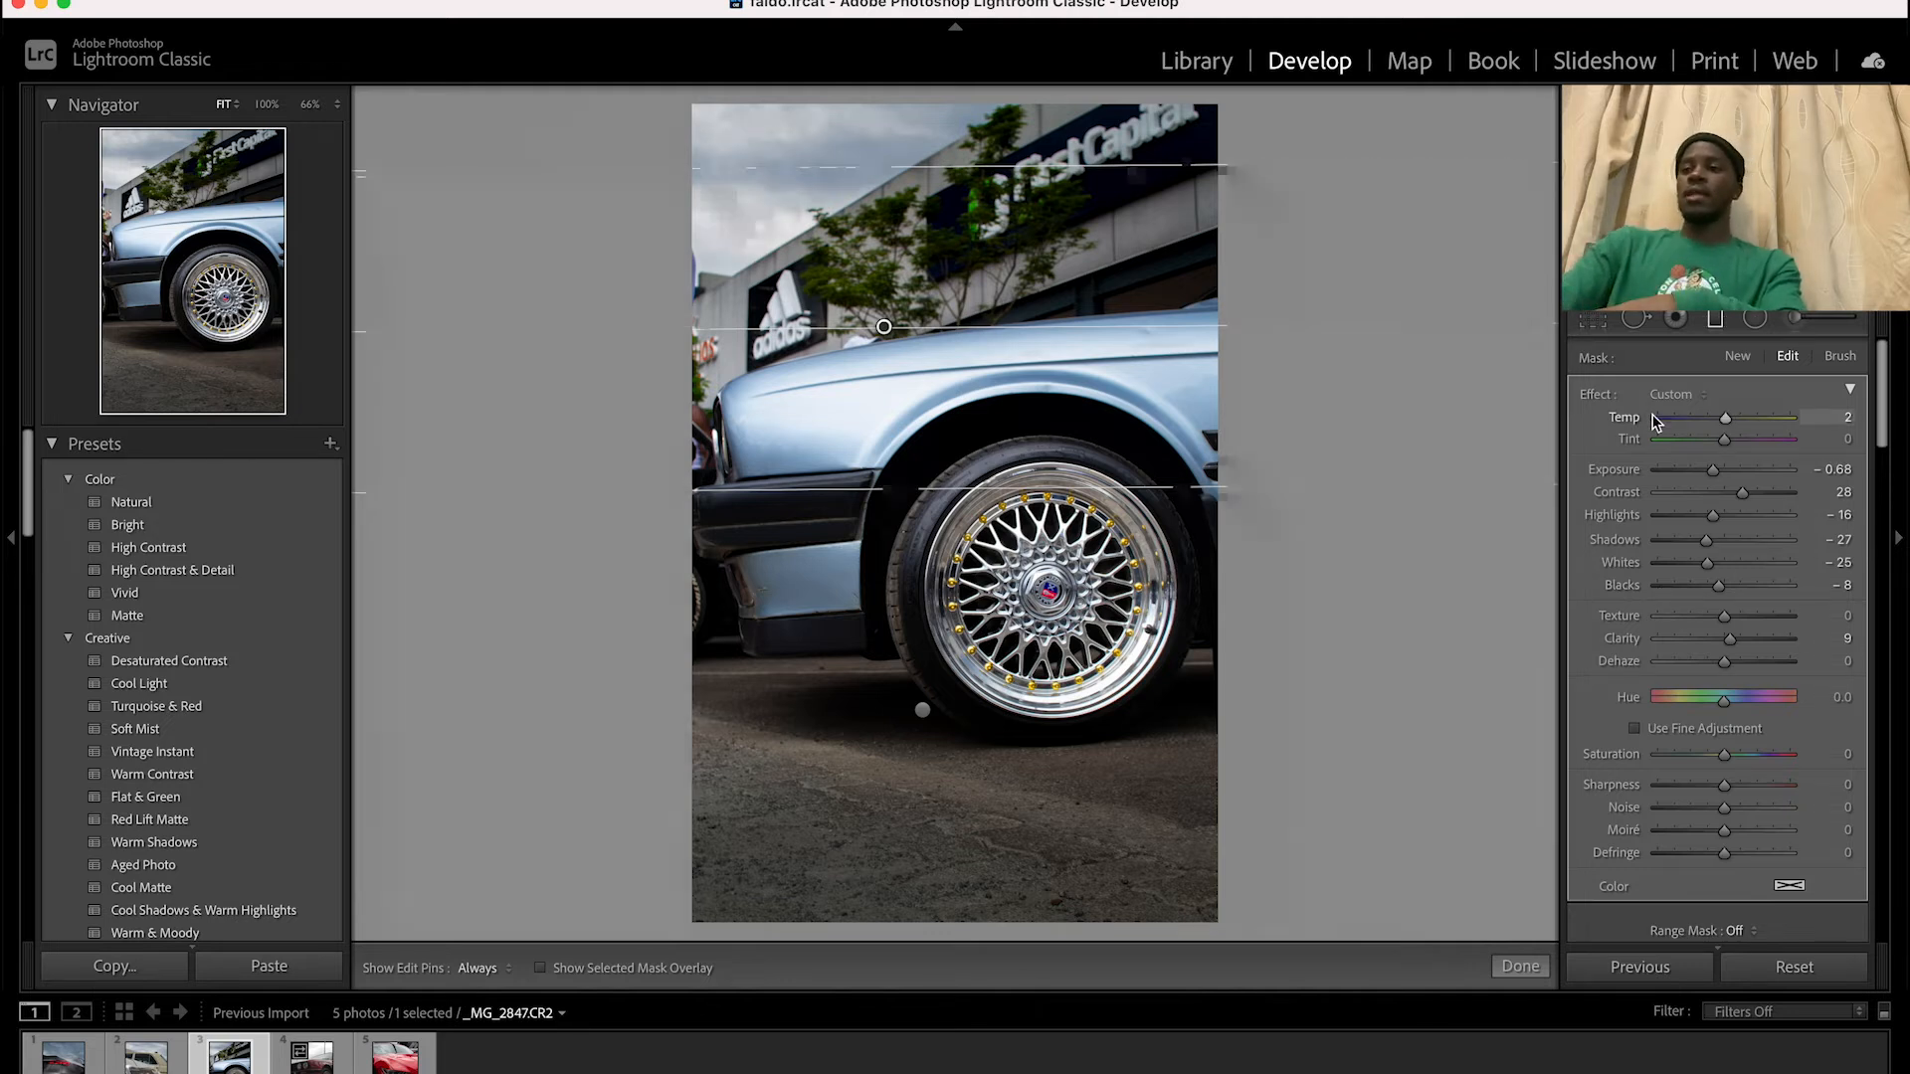
pyautogui.press('\\')
pyautogui.press('\\')
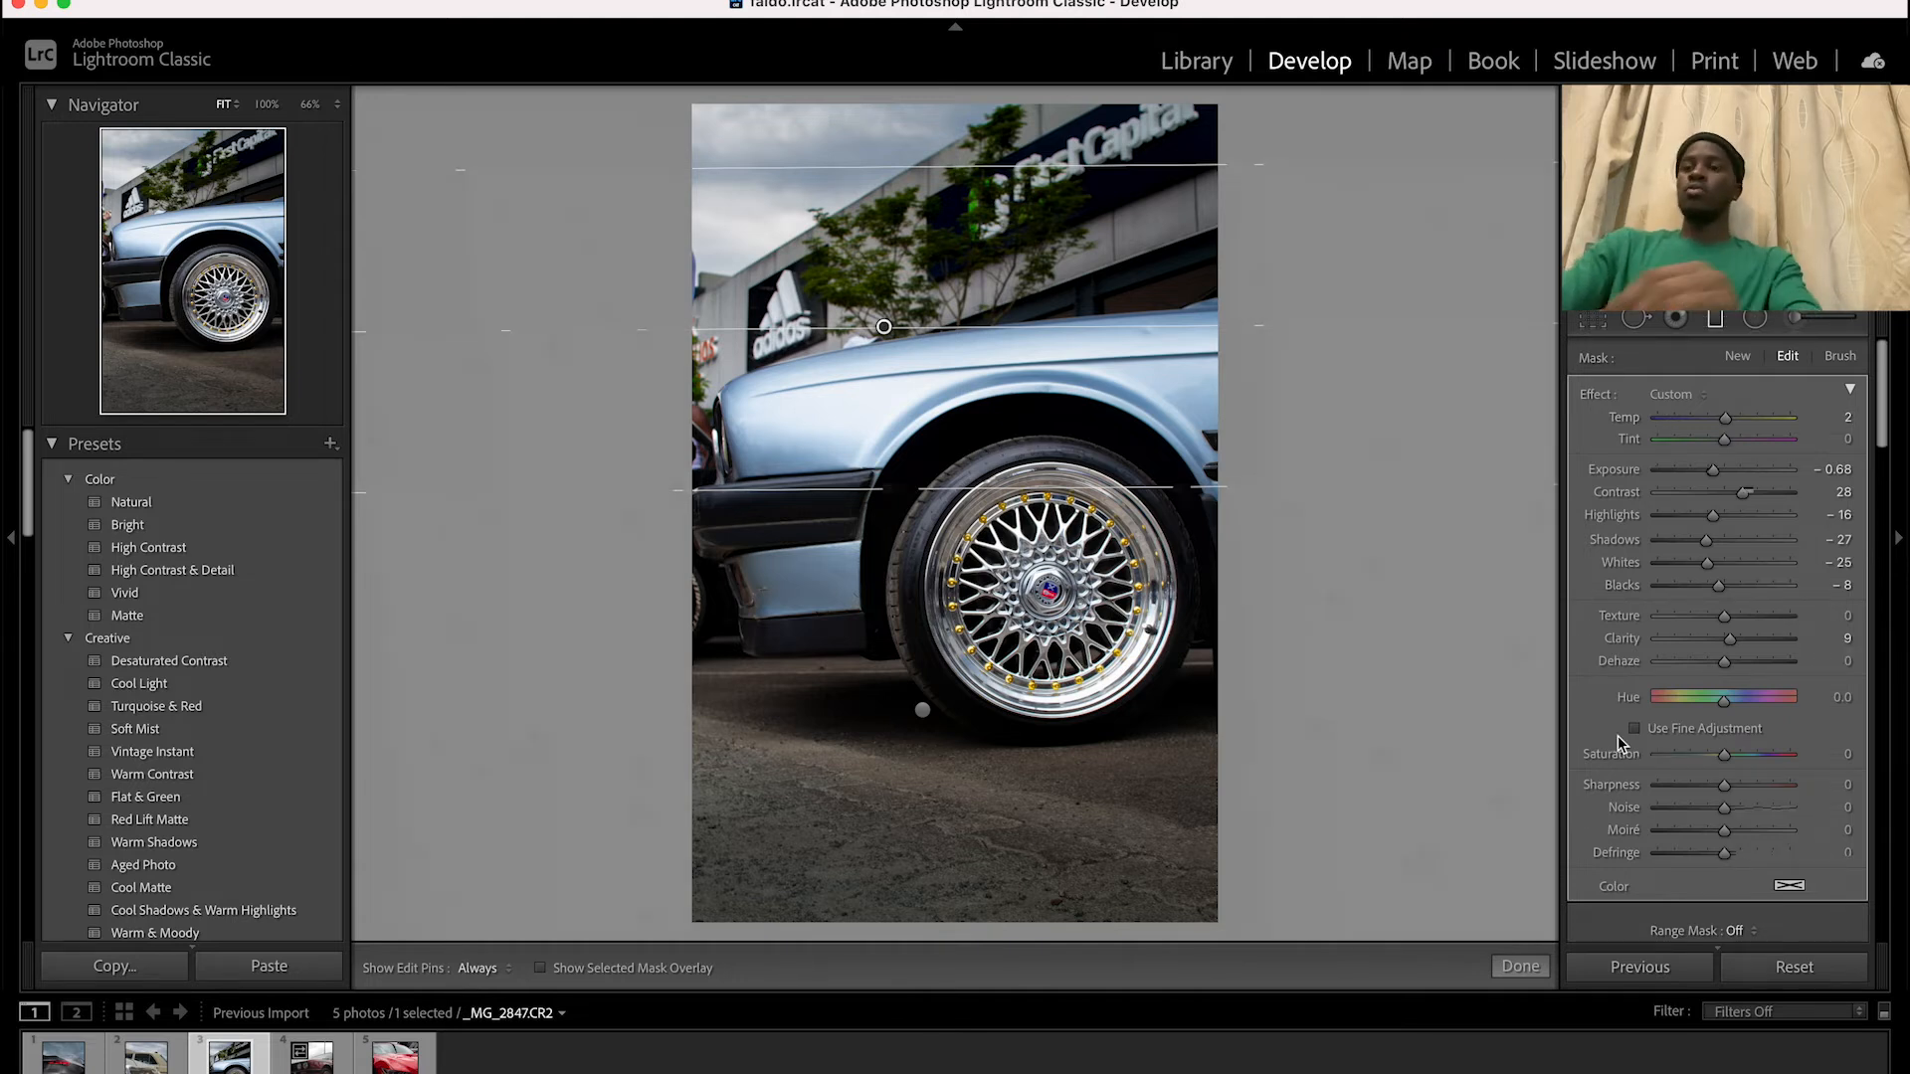
# Open the next photo and draw a graduated filter over its sky with exposure -0.59, contrast 15, highlights -29, shadows -20, whites -11 and blacks -8
pyautogui.press('Right')
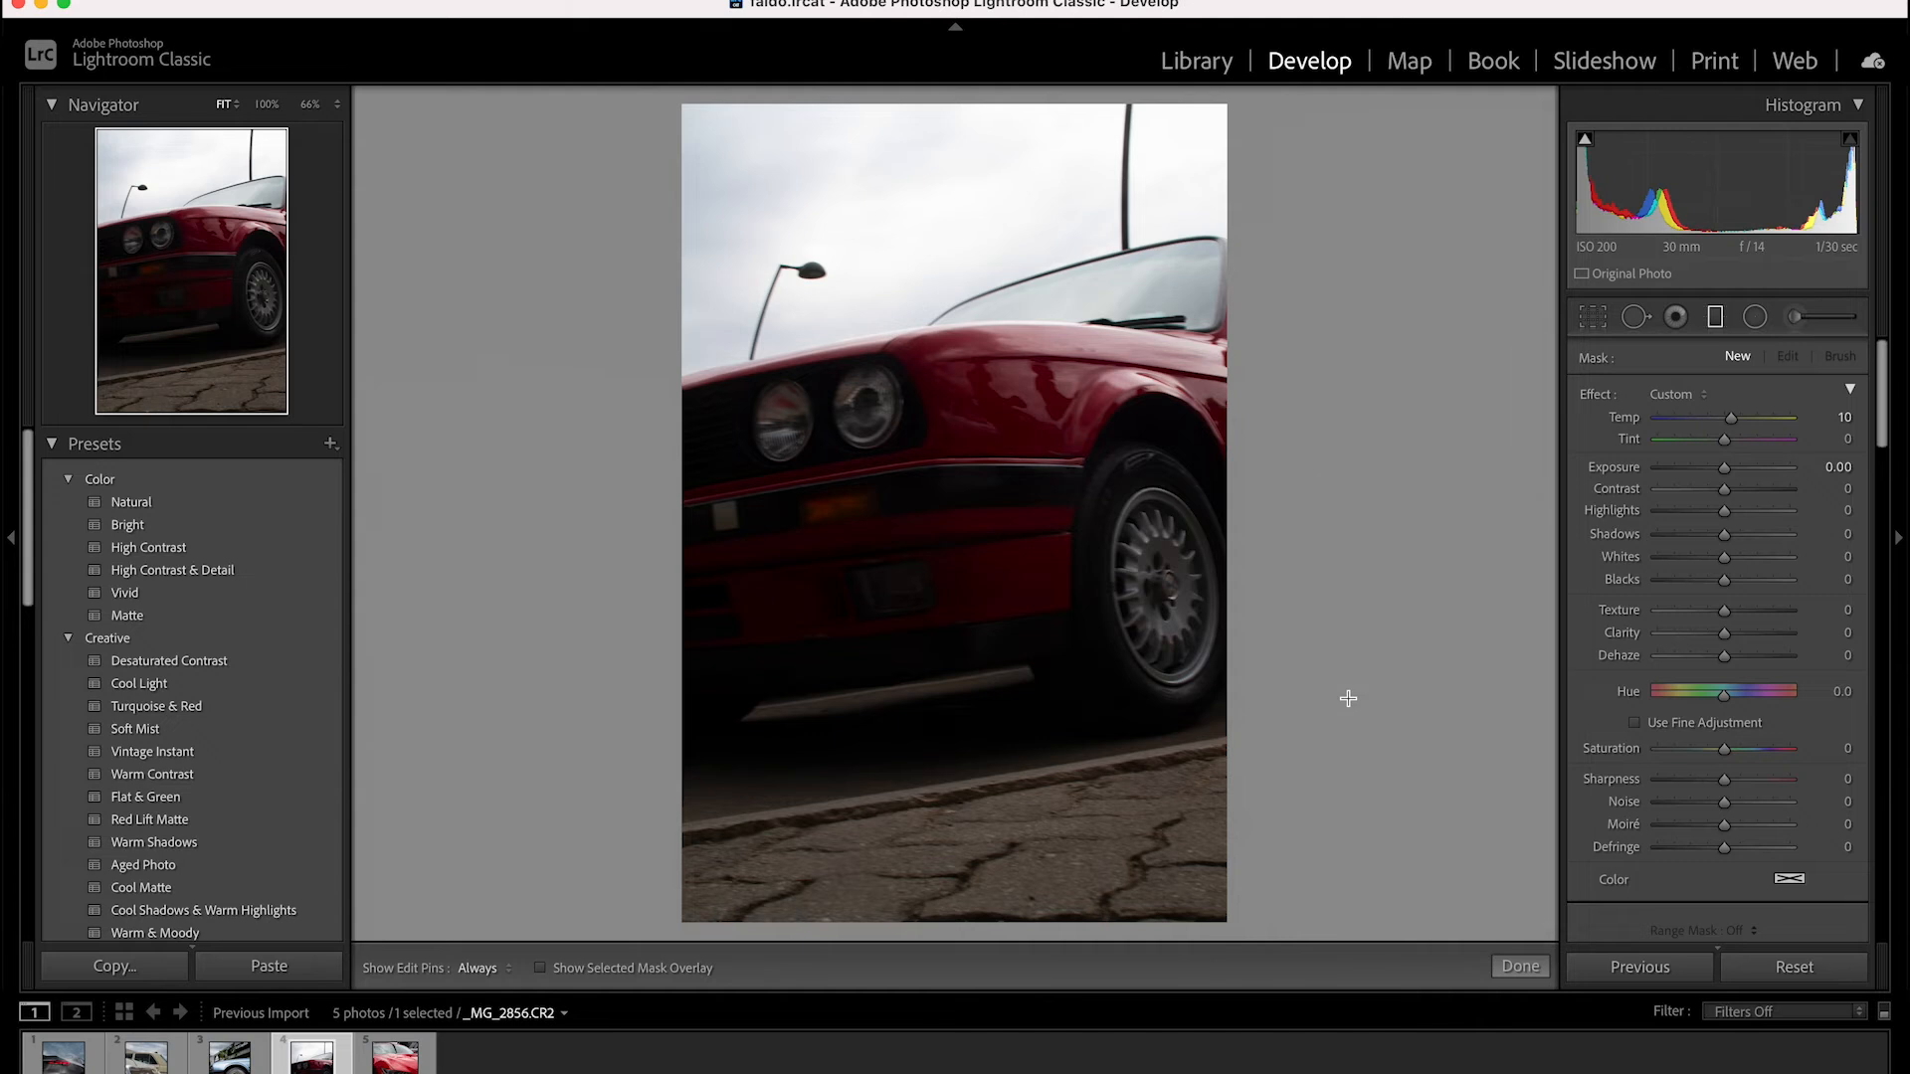
pyautogui.click(1715, 318)
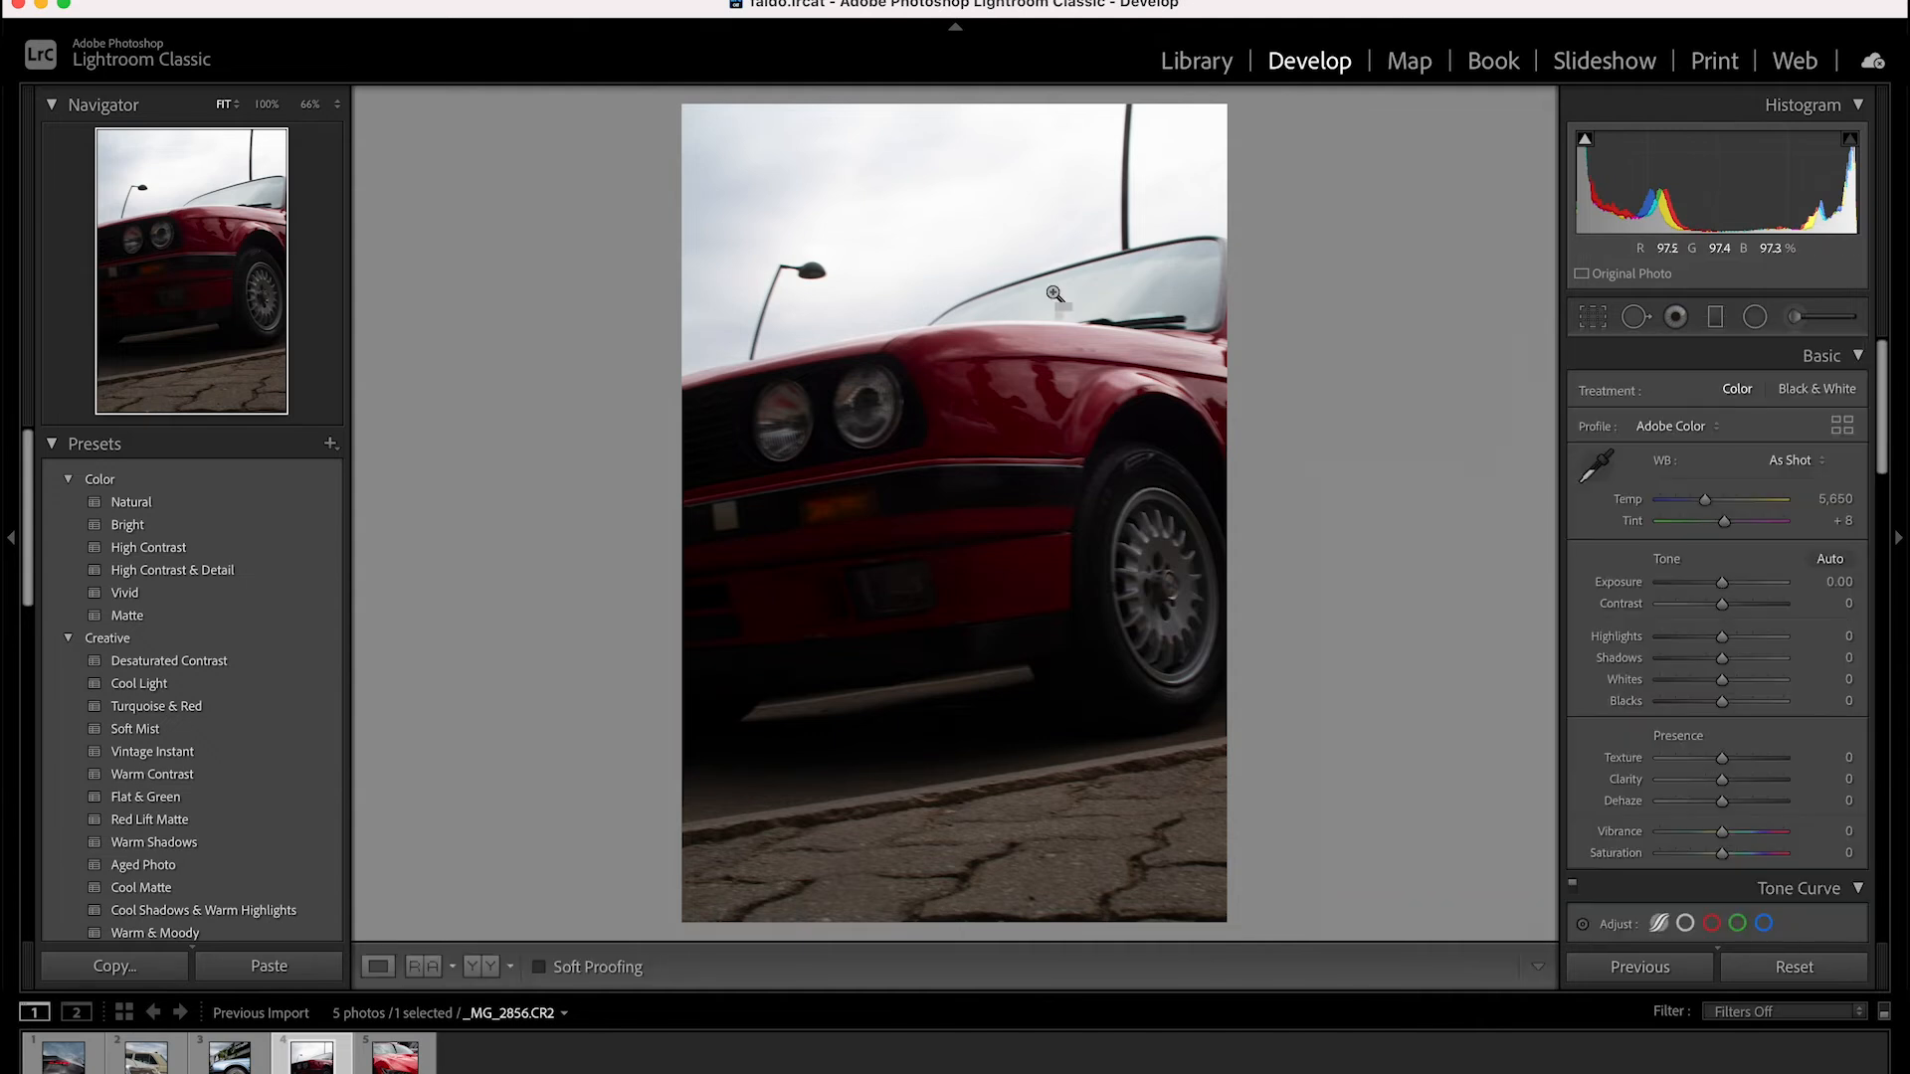
pyautogui.click(1716, 320)
pyautogui.moveTo(807, 143); pyautogui.dragTo(838, 323)
pyautogui.press('o')
pyautogui.moveTo(1734, 419); pyautogui.dragTo(1718, 587)
# Check the sky filter's coverage with the mask overlay and set its temperature to -33, clarity 19, dehaze 6 and sharpness 1
pyautogui.press('o')
pyautogui.press('o')
pyautogui.press('o')
pyautogui.moveTo(1704, 421); pyautogui.dragTo(1703, 423)
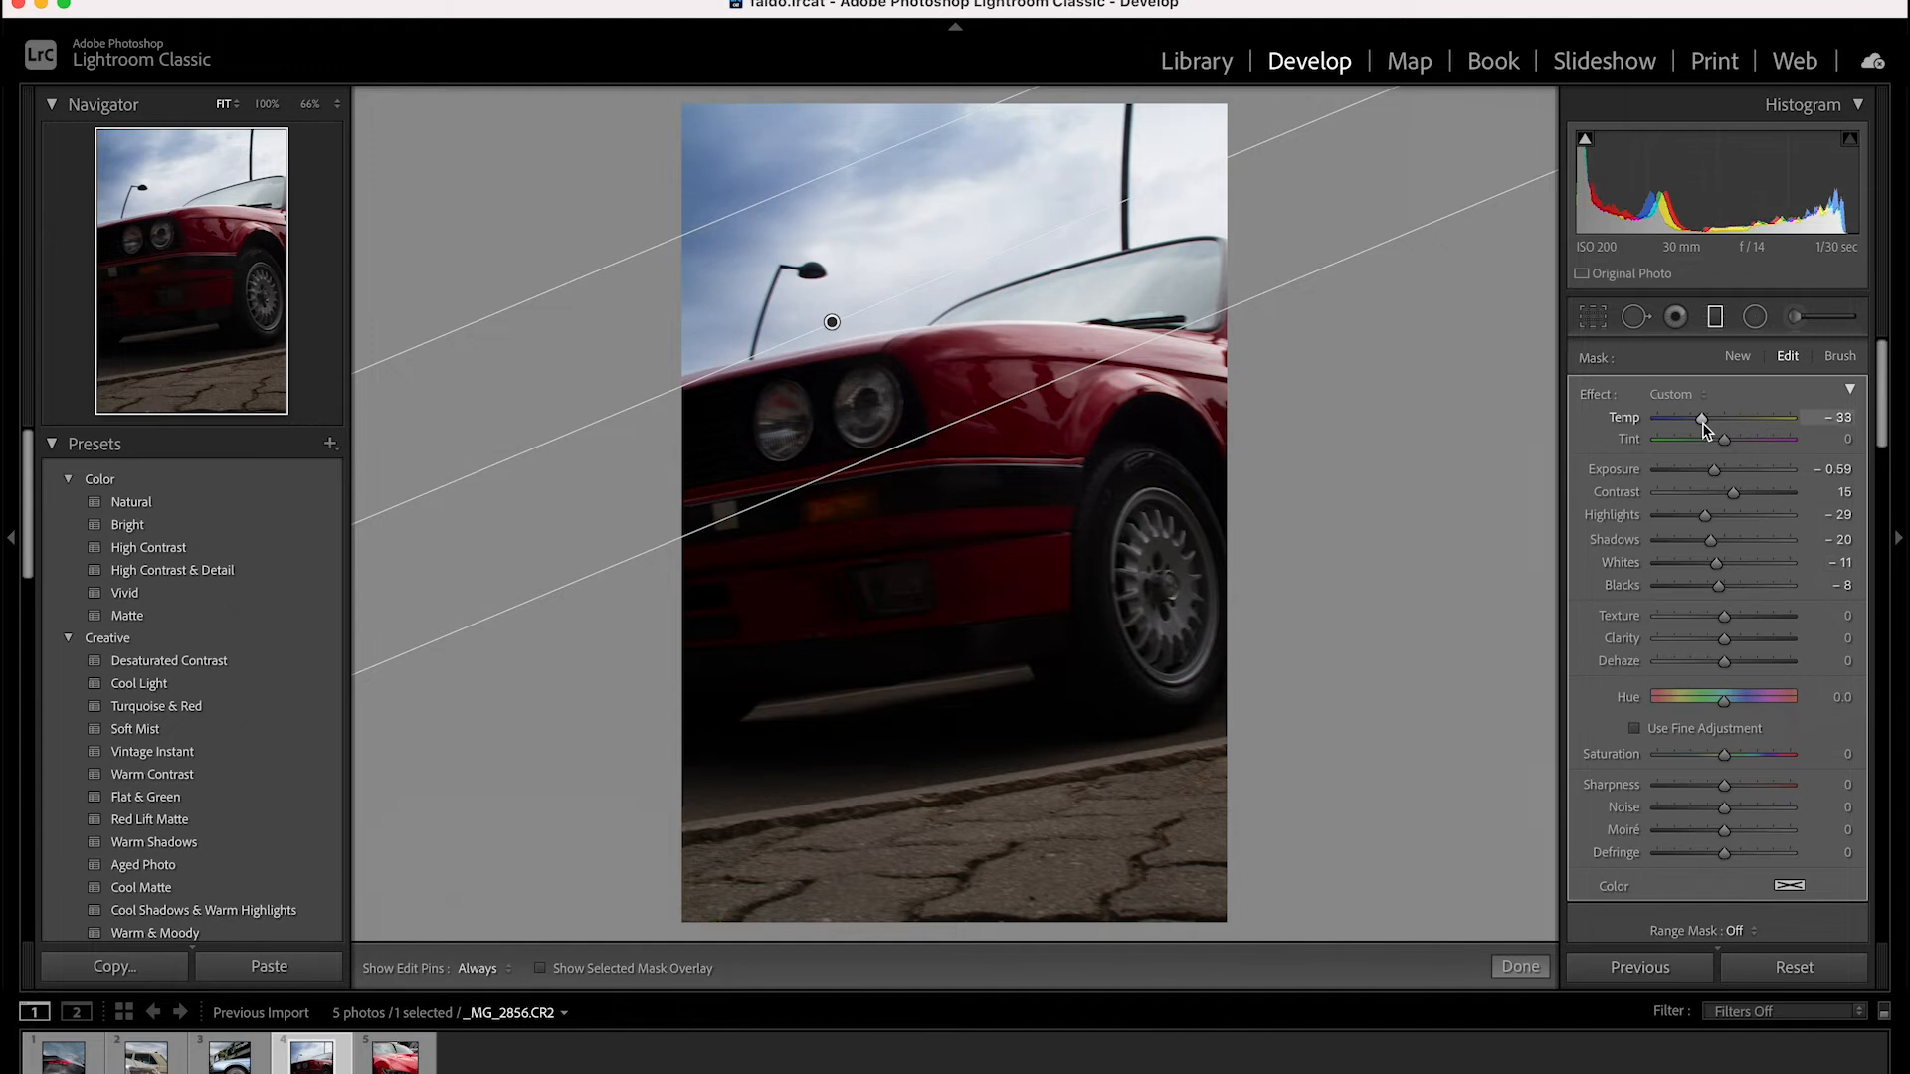
pyautogui.moveTo(1724, 638); pyautogui.dragTo(1729, 665)
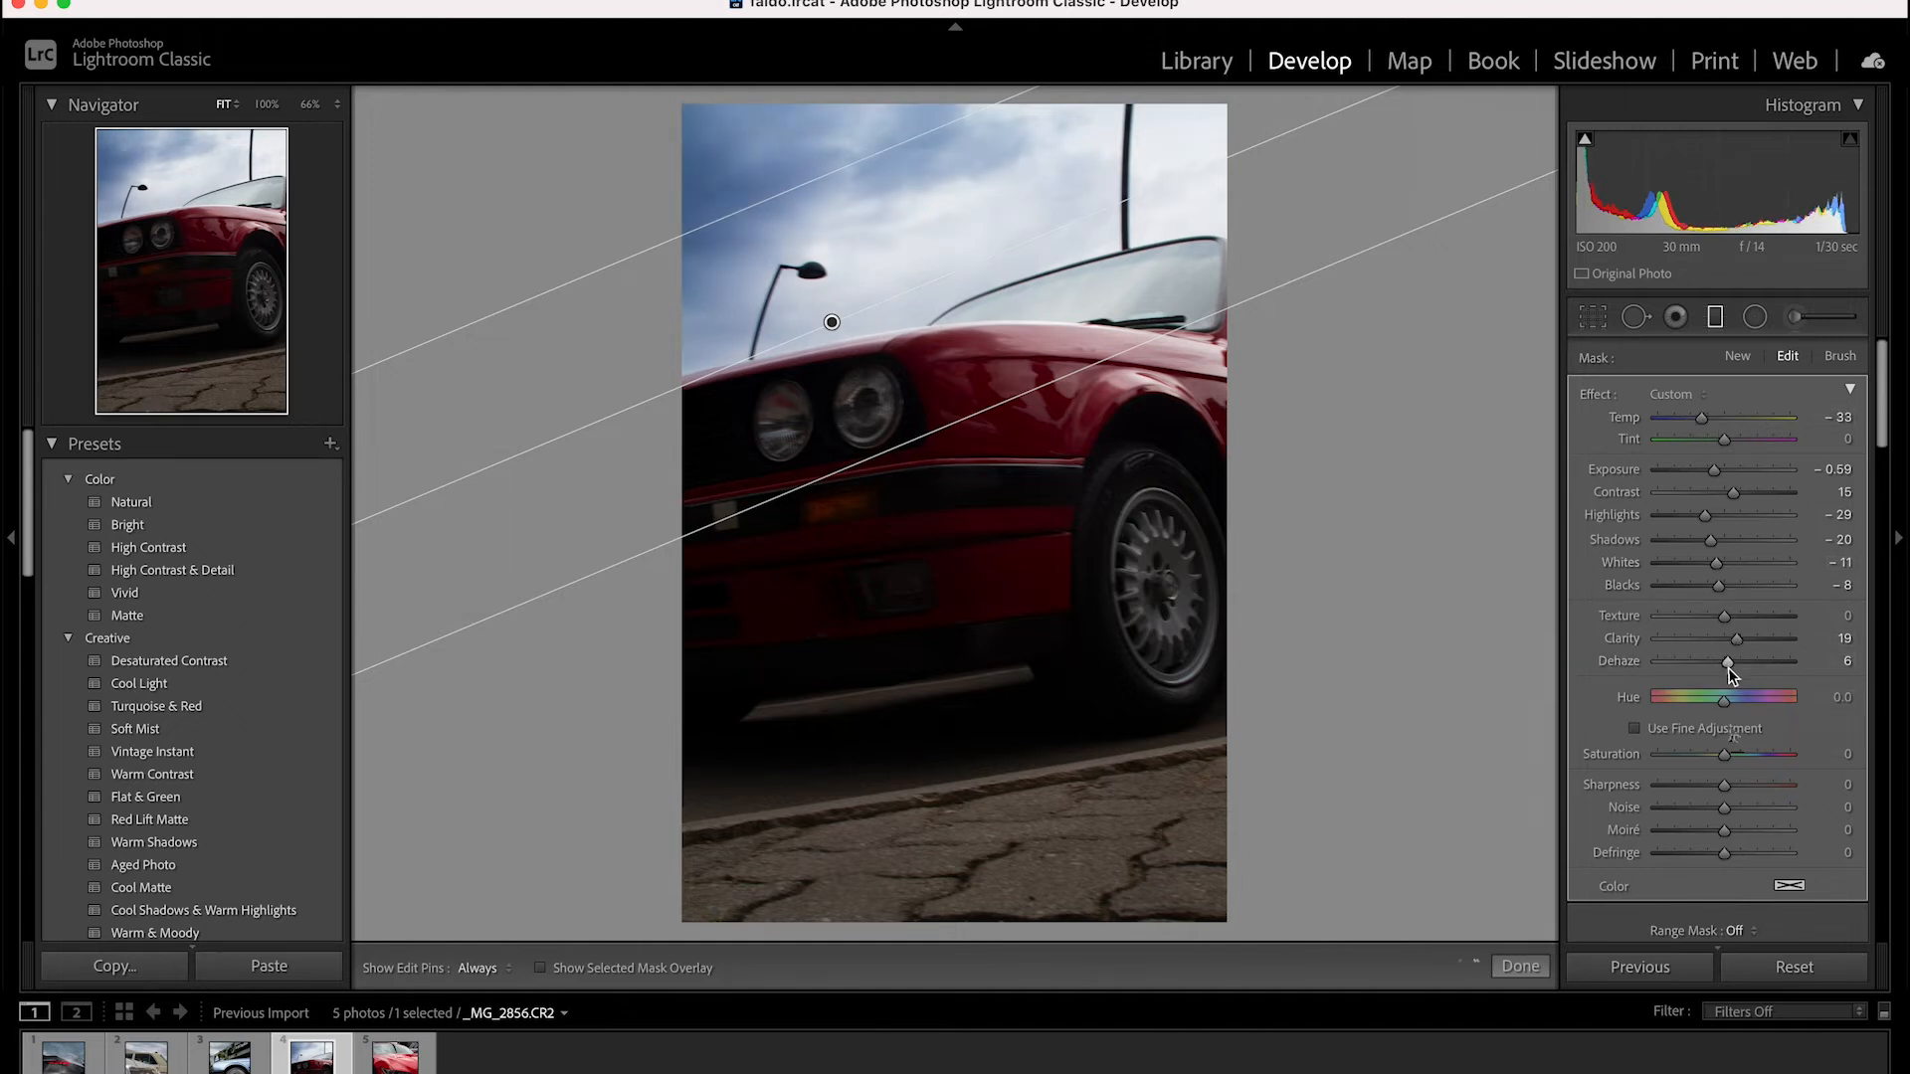
pyautogui.moveTo(1724, 786); pyautogui.dragTo(1726, 786)
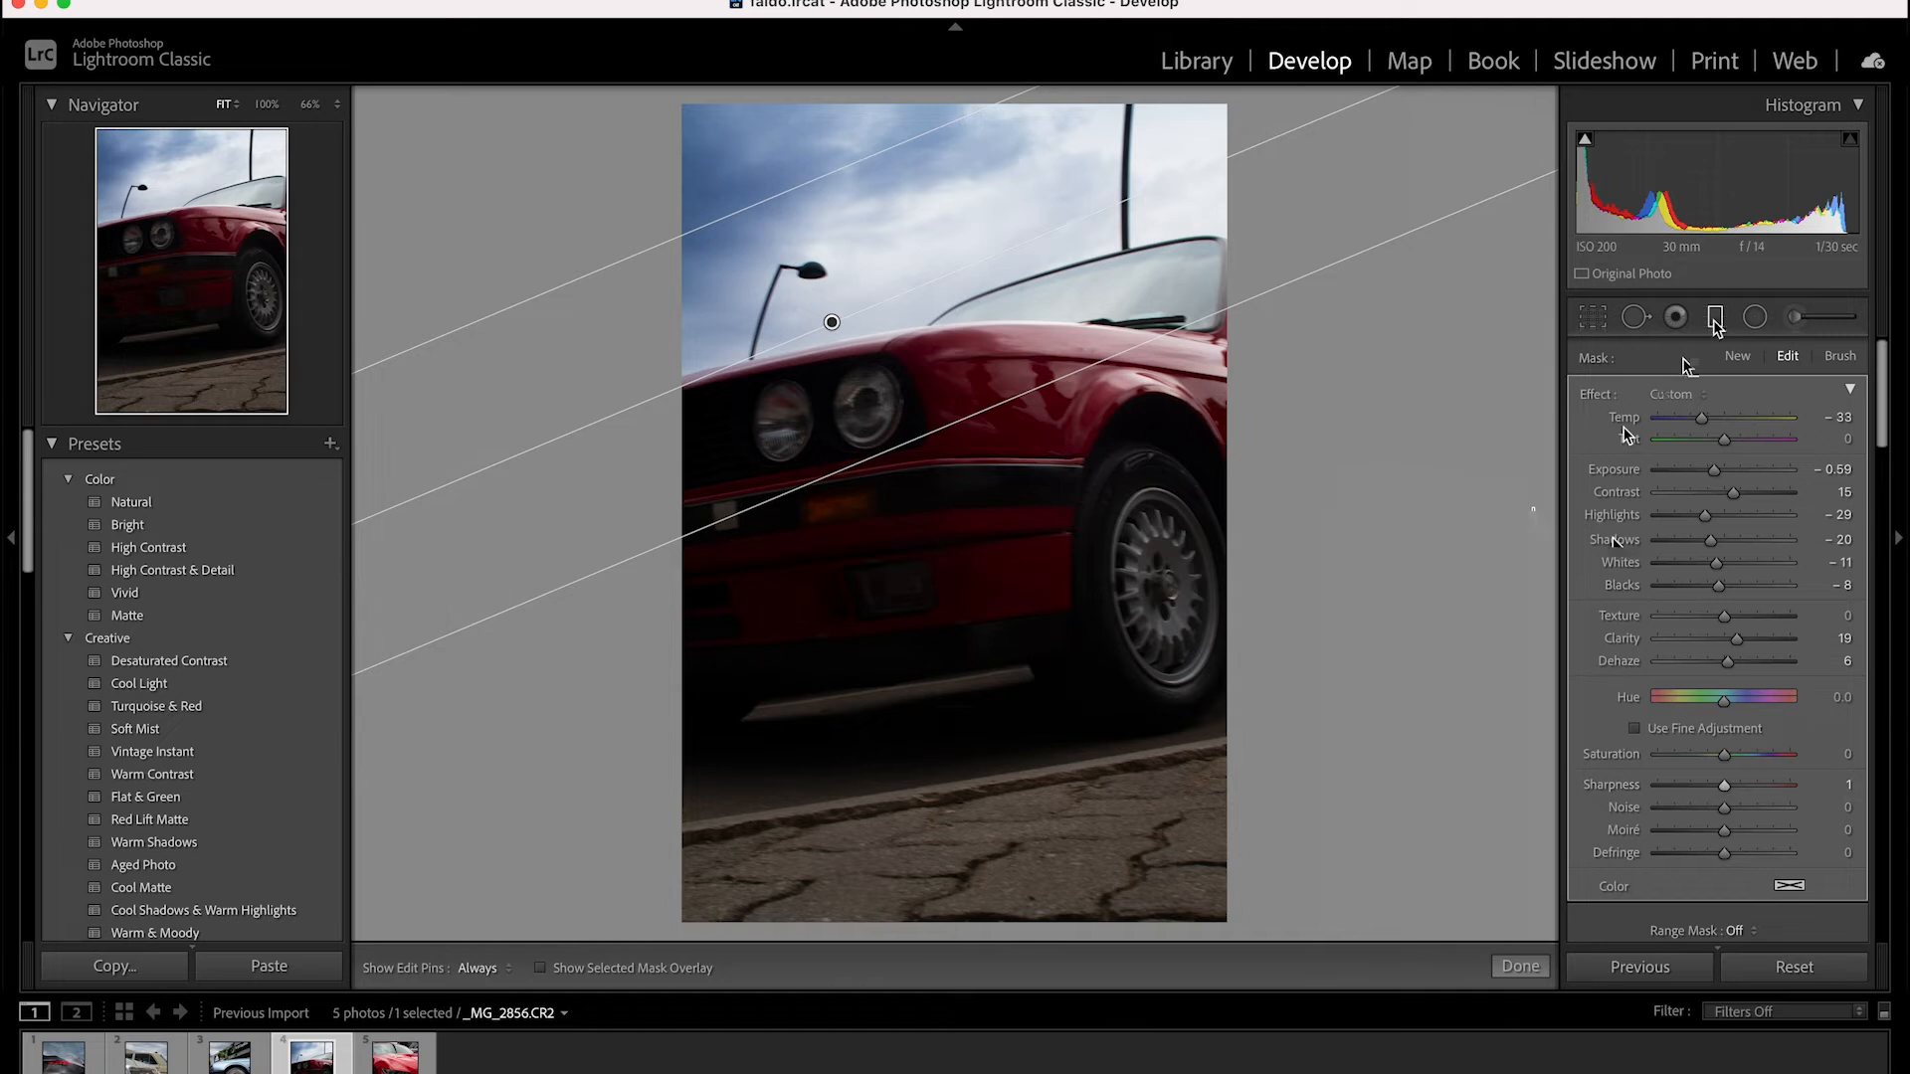
# Draw a second graduated filter over the lower car and ground, set exposure to 1.31, and tilt and raise it to follow the hood line
pyautogui.moveTo(980, 677); pyautogui.dragTo(921, 328)
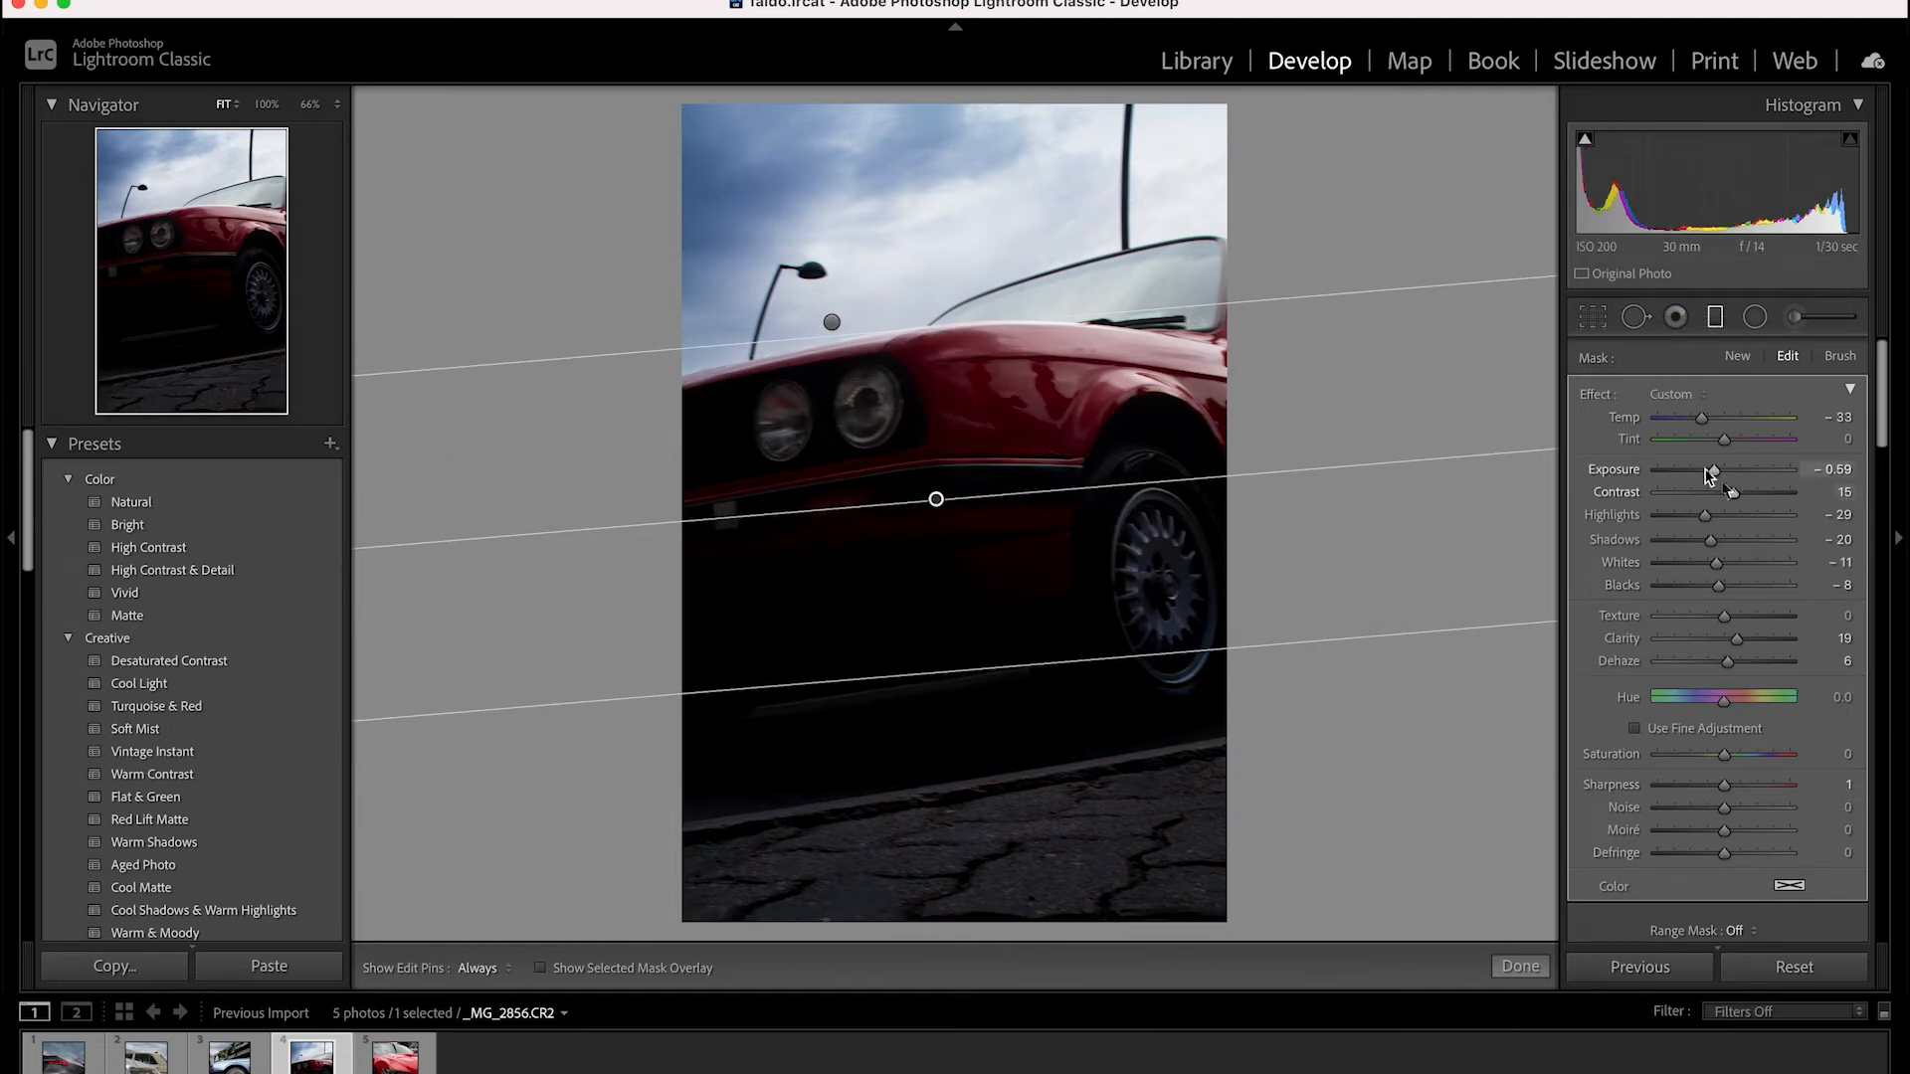
pyautogui.moveTo(1709, 476); pyautogui.dragTo(1748, 474)
pyautogui.press('o')
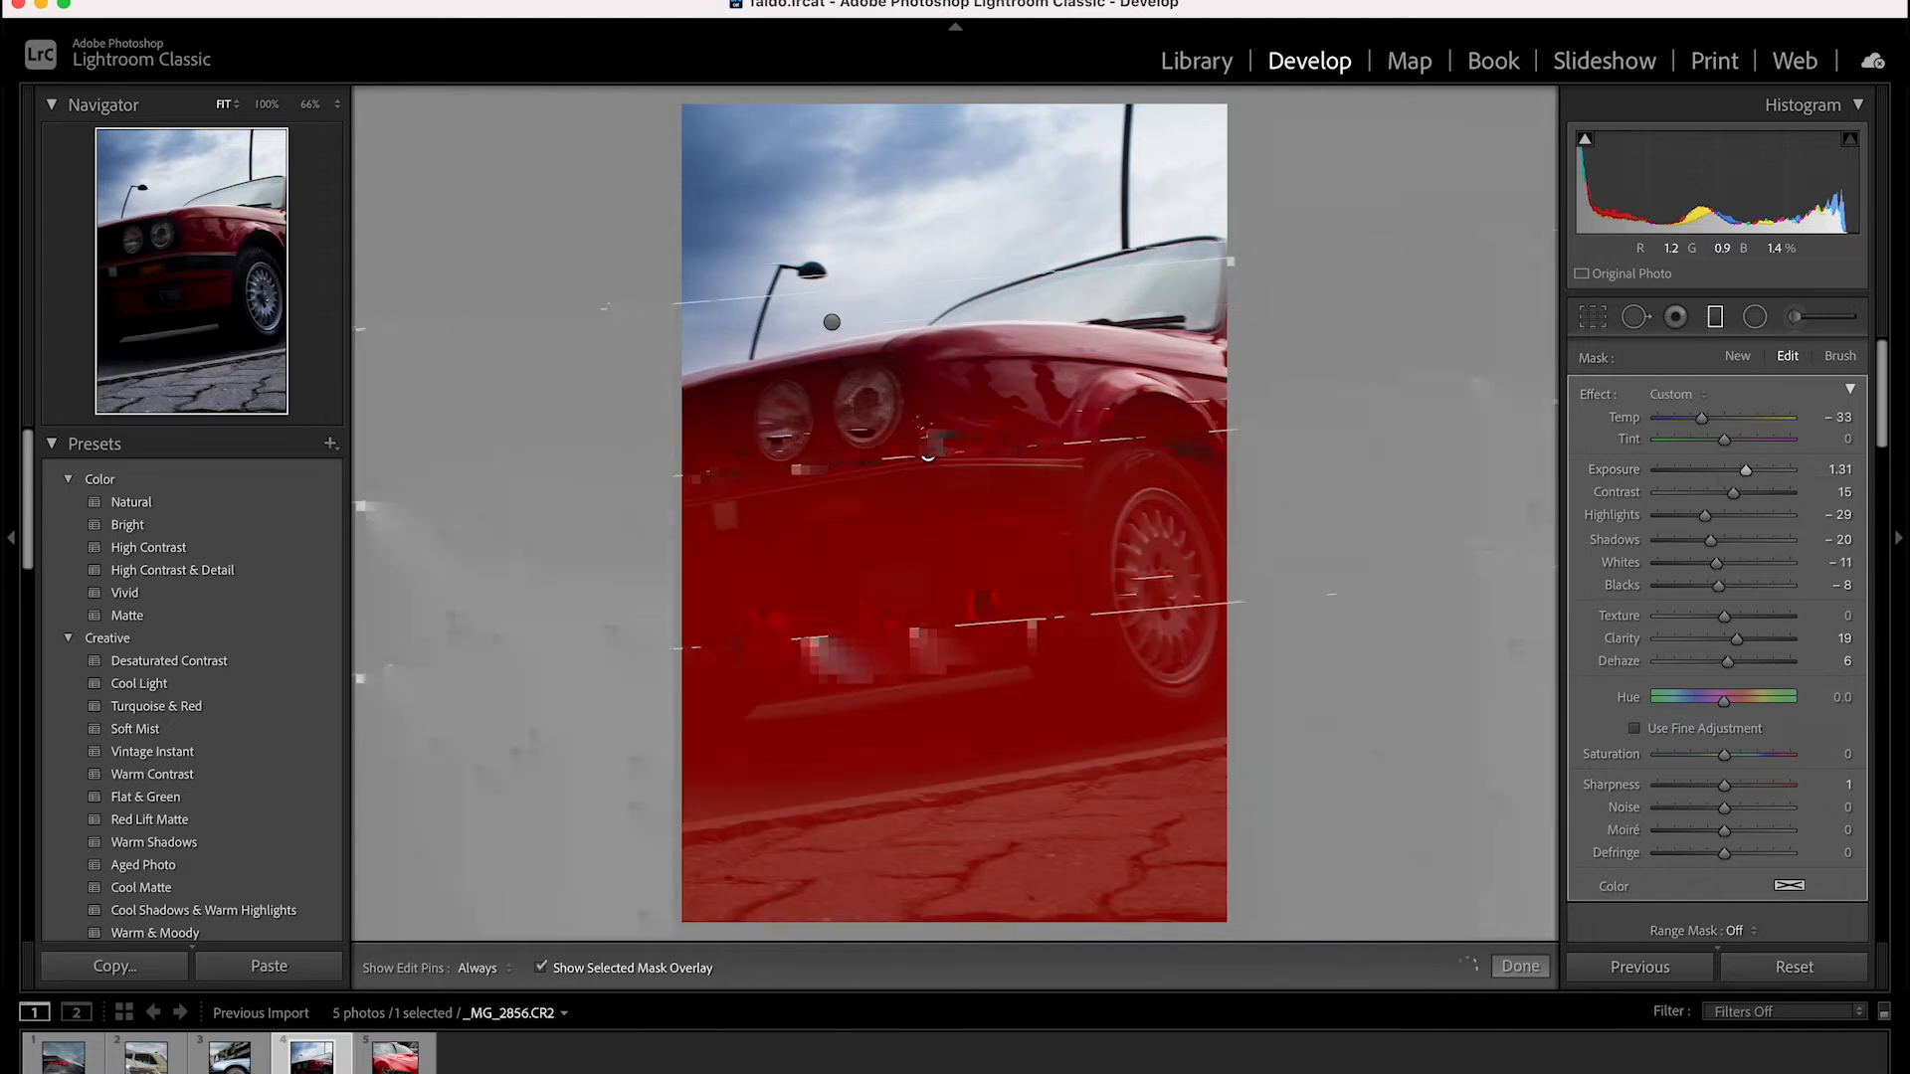
pyautogui.moveTo(928, 456); pyautogui.dragTo(940, 417)
pyautogui.press('o')
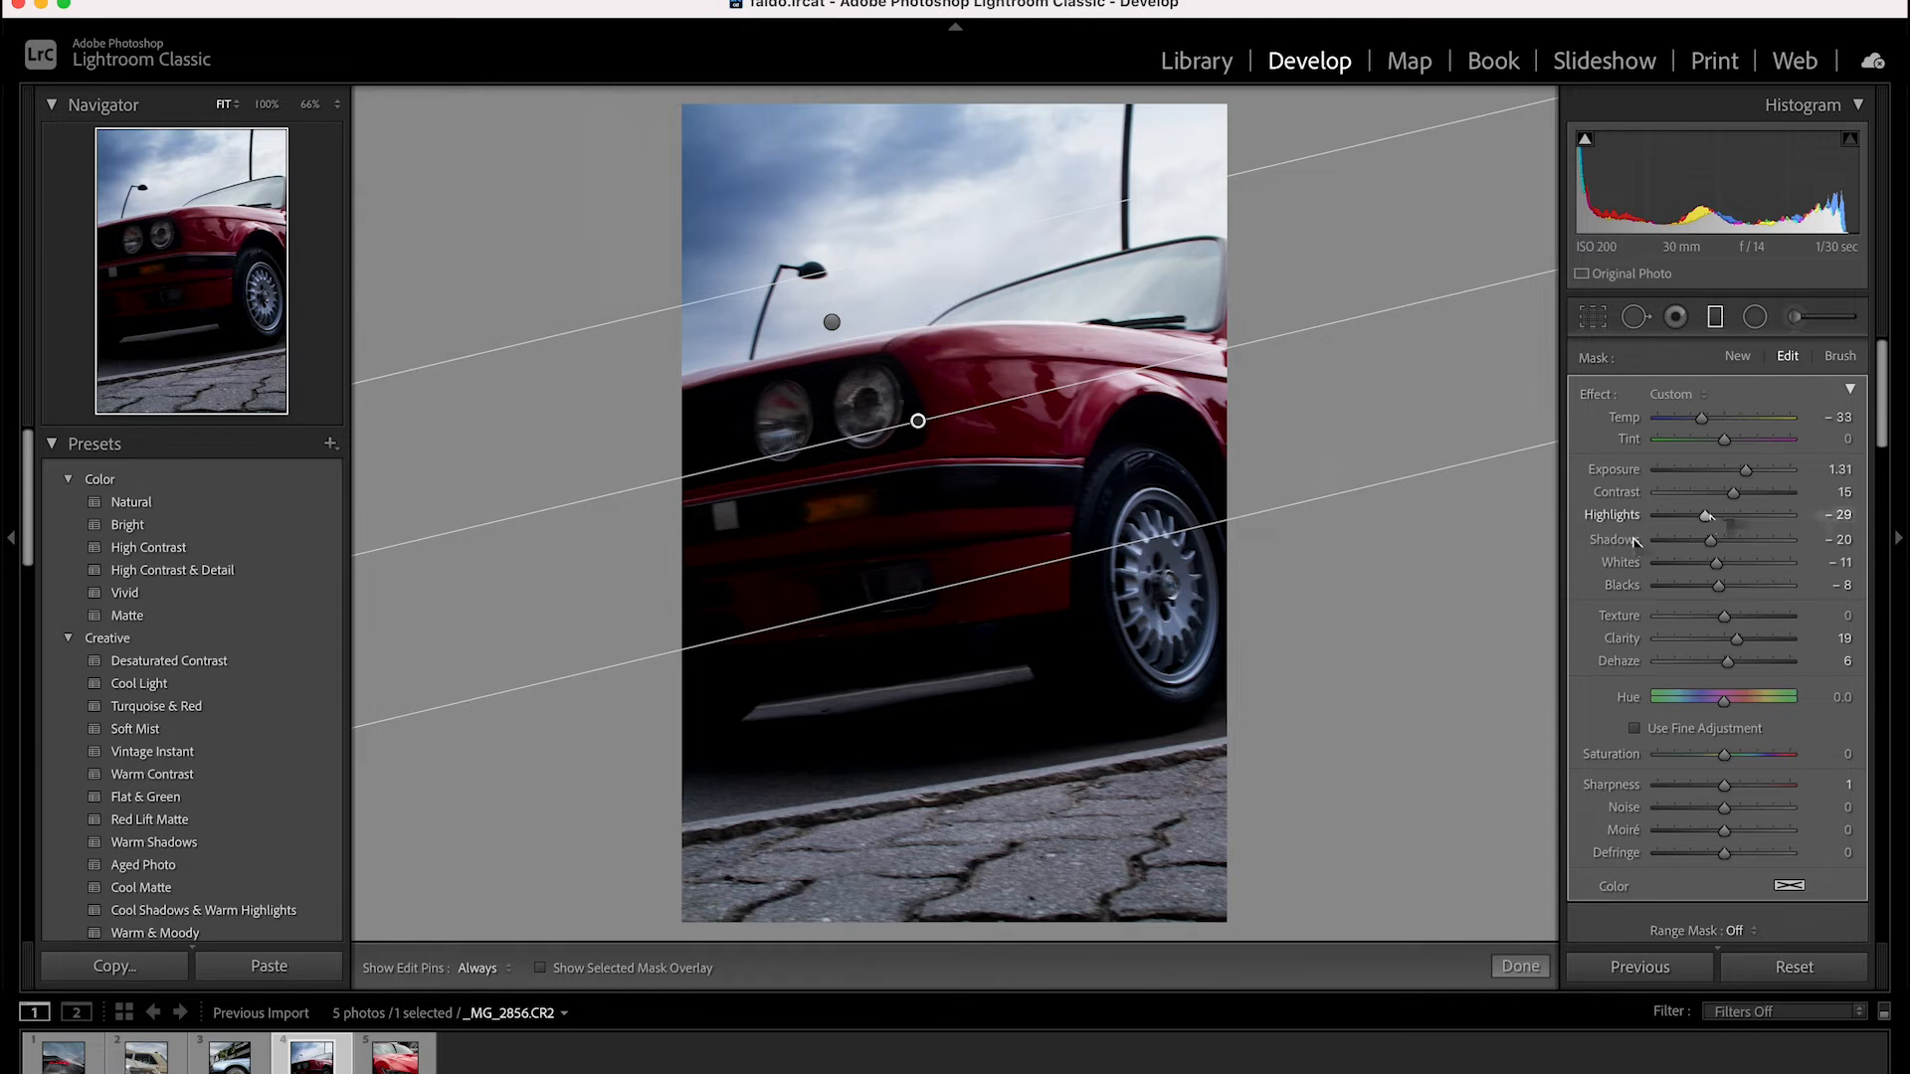
# Set the car filter's highlights to -3, shadows -4, whites -6 and dehaze 7, and finish the filter
pyautogui.moveTo(1703, 515); pyautogui.dragTo(1724, 563)
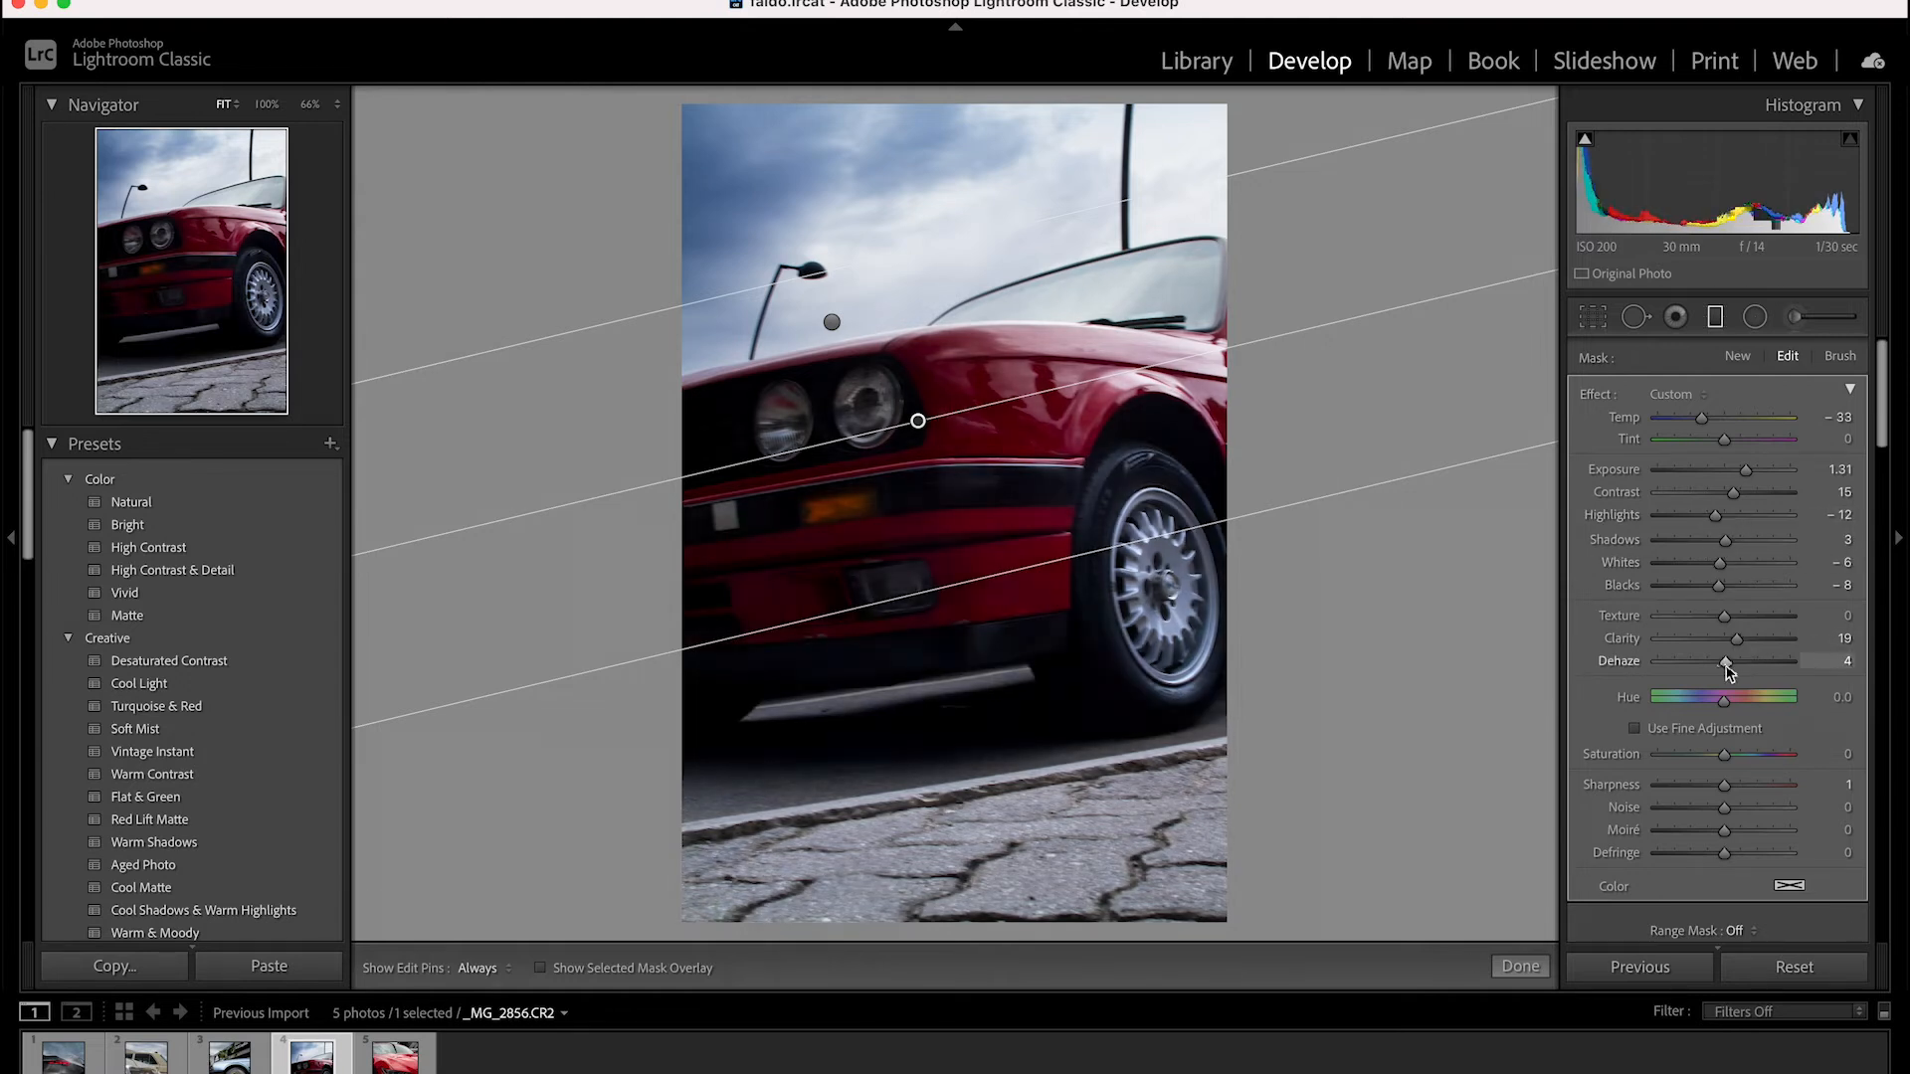
pyautogui.moveTo(1728, 663); pyautogui.dragTo(1730, 665)
pyautogui.moveTo(1725, 543); pyautogui.dragTo(1722, 516)
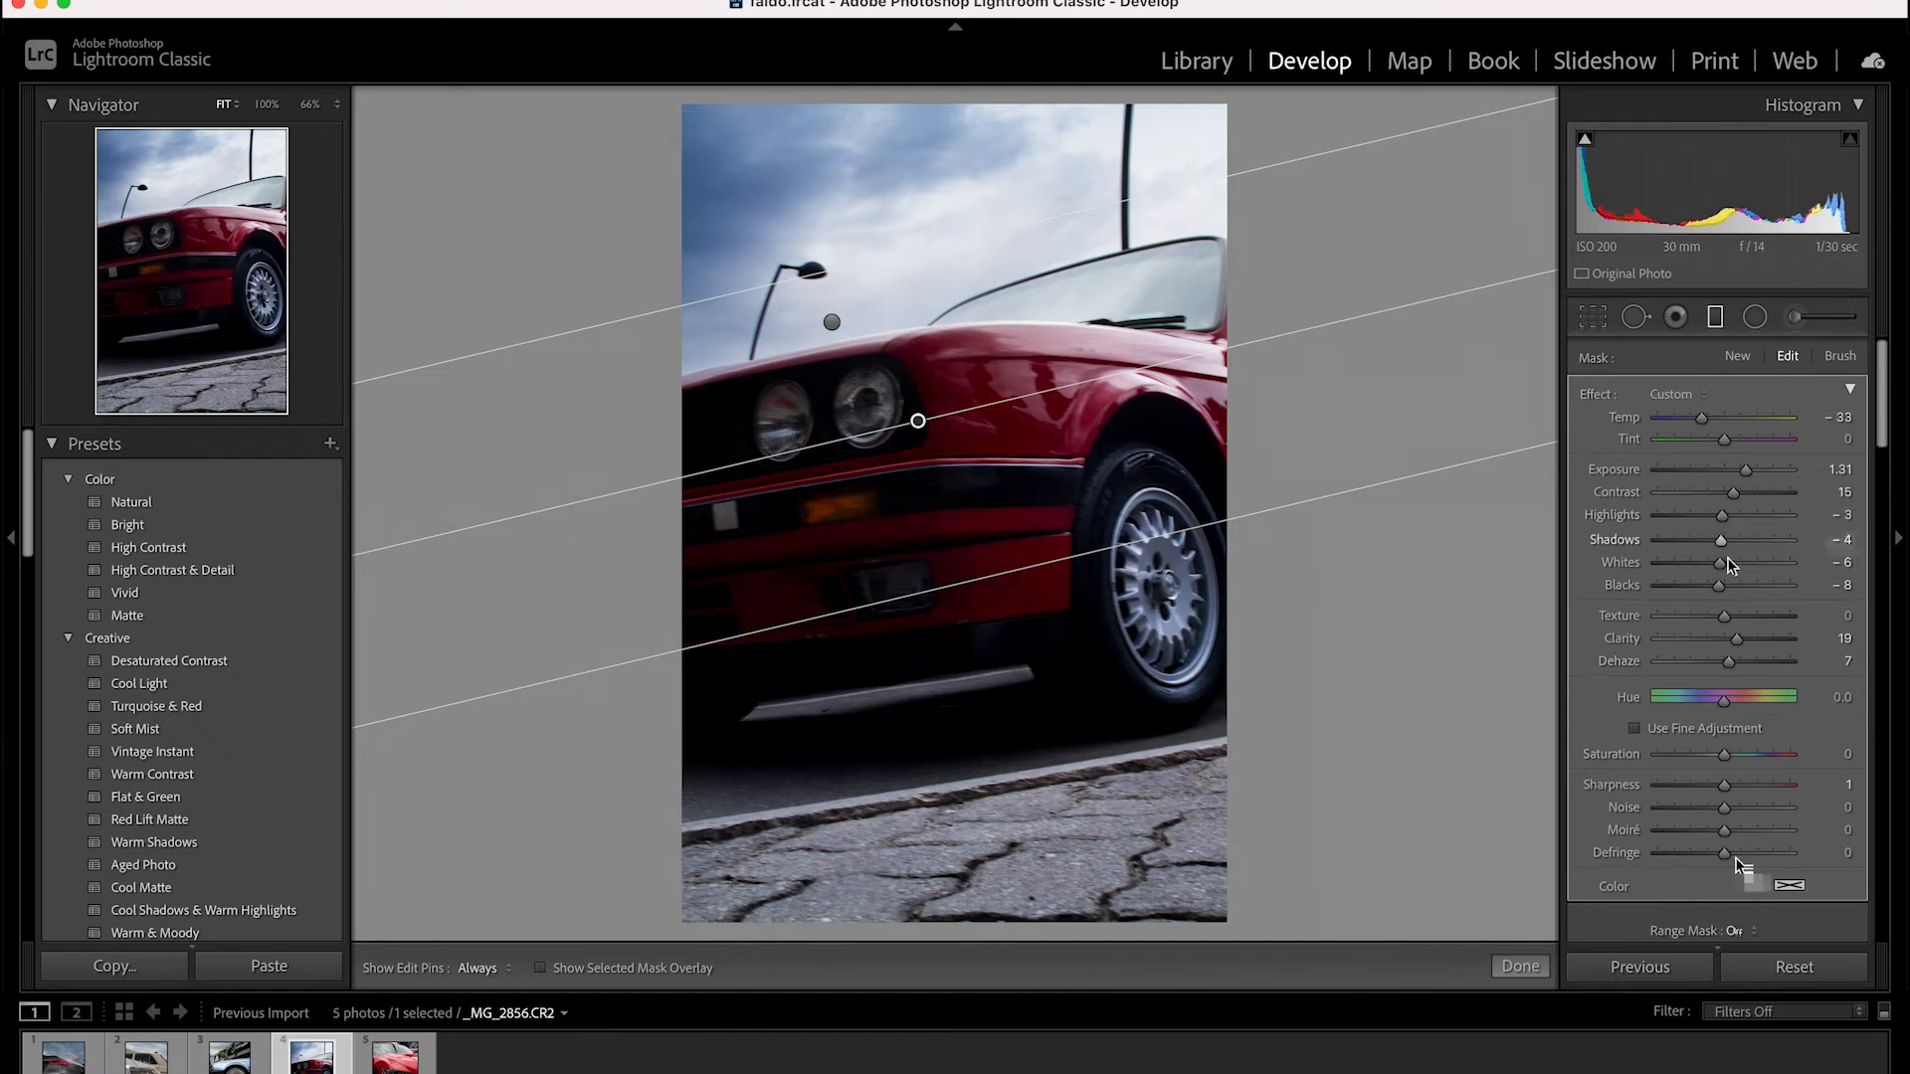
pyautogui.moveTo(1724, 785); pyautogui.dragTo(1726, 785)
pyautogui.click(1717, 331)
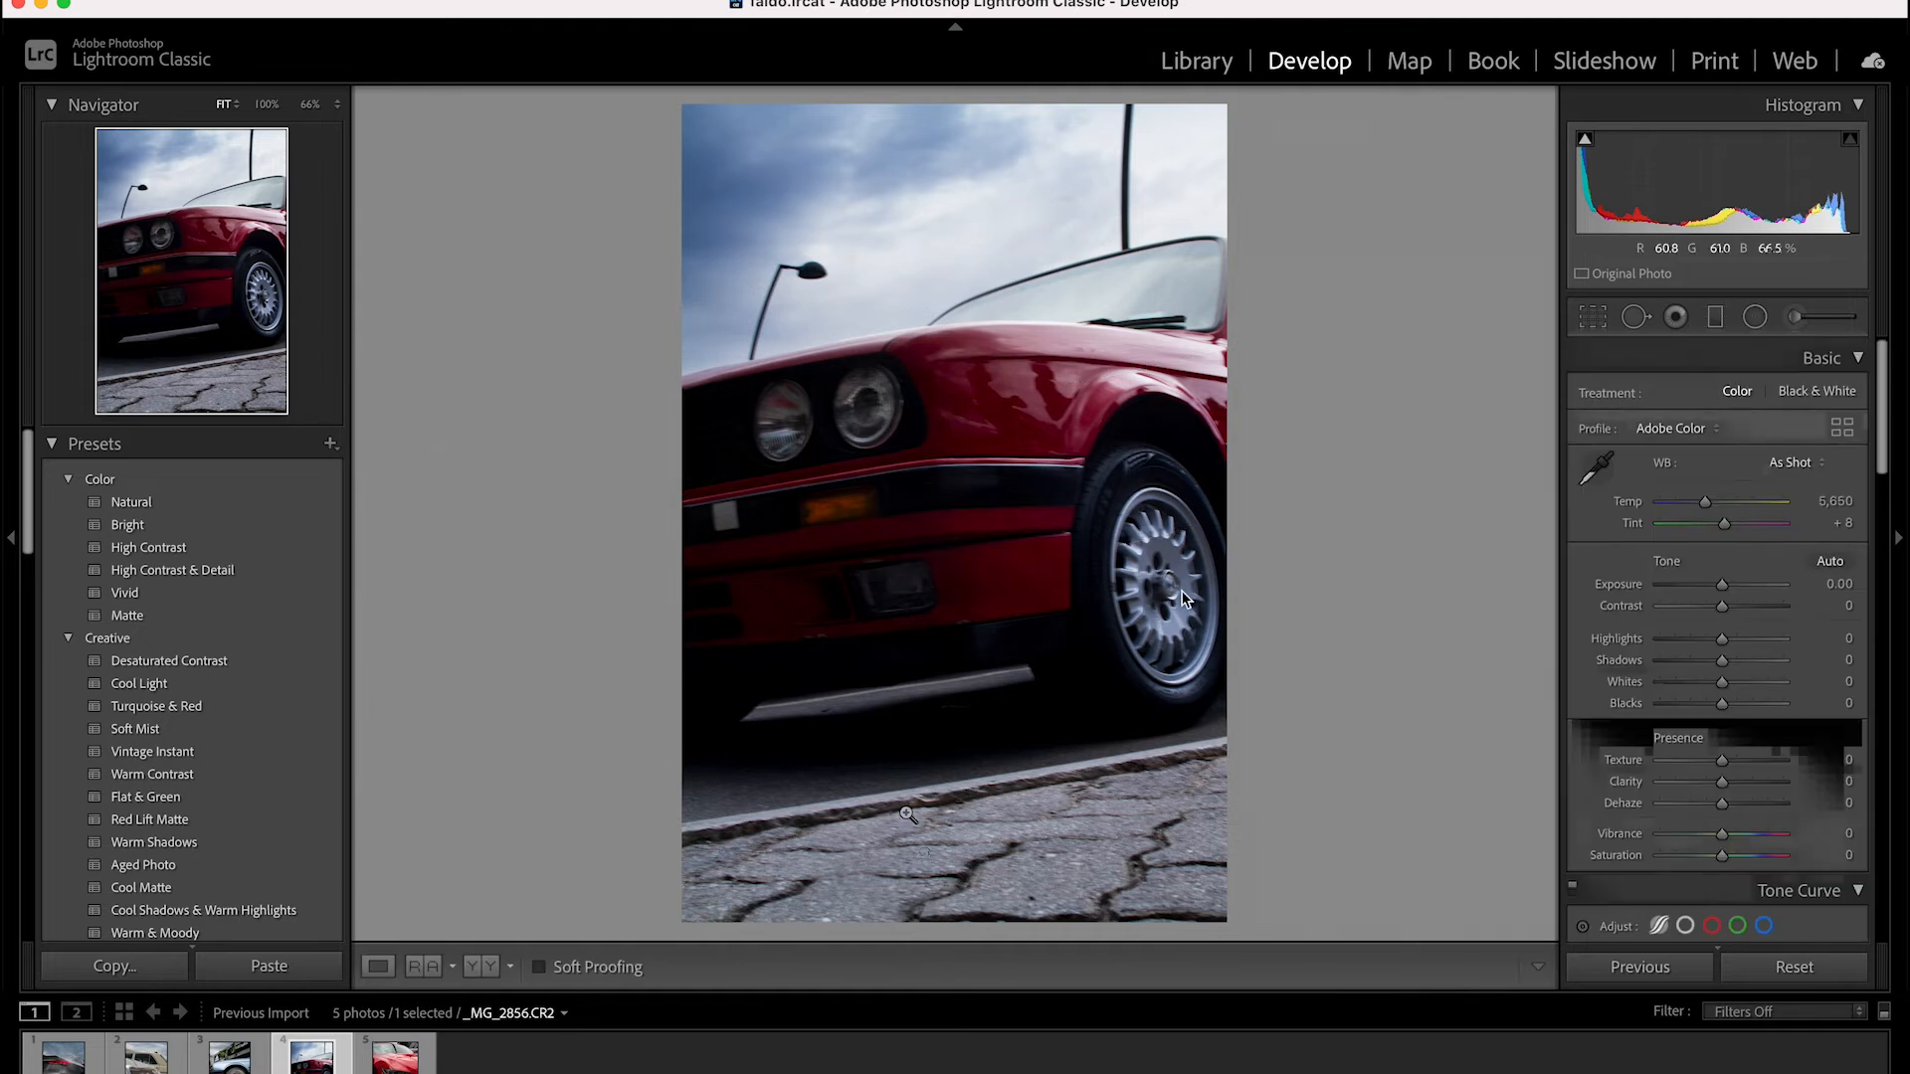
# Draw a third graduated filter up from the pavement with exposure -1.50 and contrast 11
pyautogui.click(1716, 329)
pyautogui.moveTo(955, 903); pyautogui.dragTo(909, 610)
pyautogui.moveTo(1722, 488); pyautogui.dragTo(1710, 484)
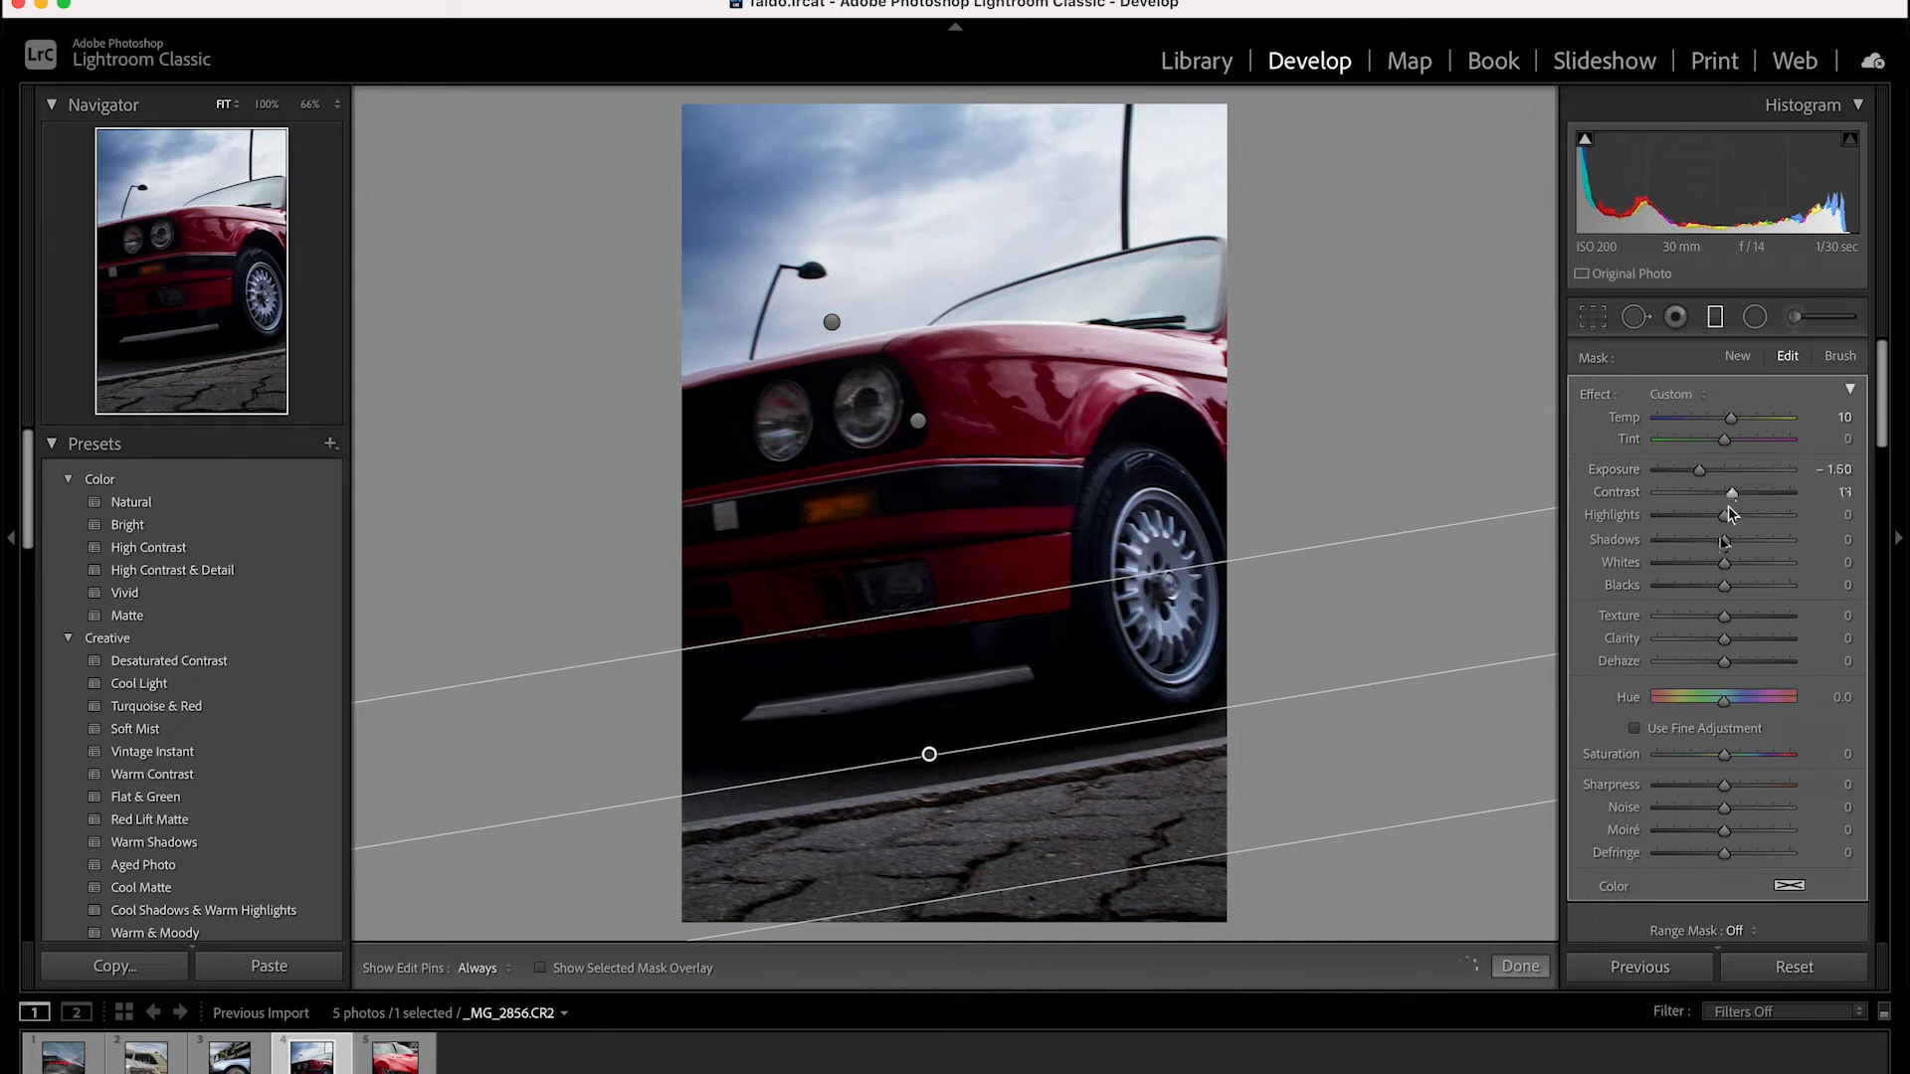
pyautogui.press('r')
pyautogui.click(1593, 317)
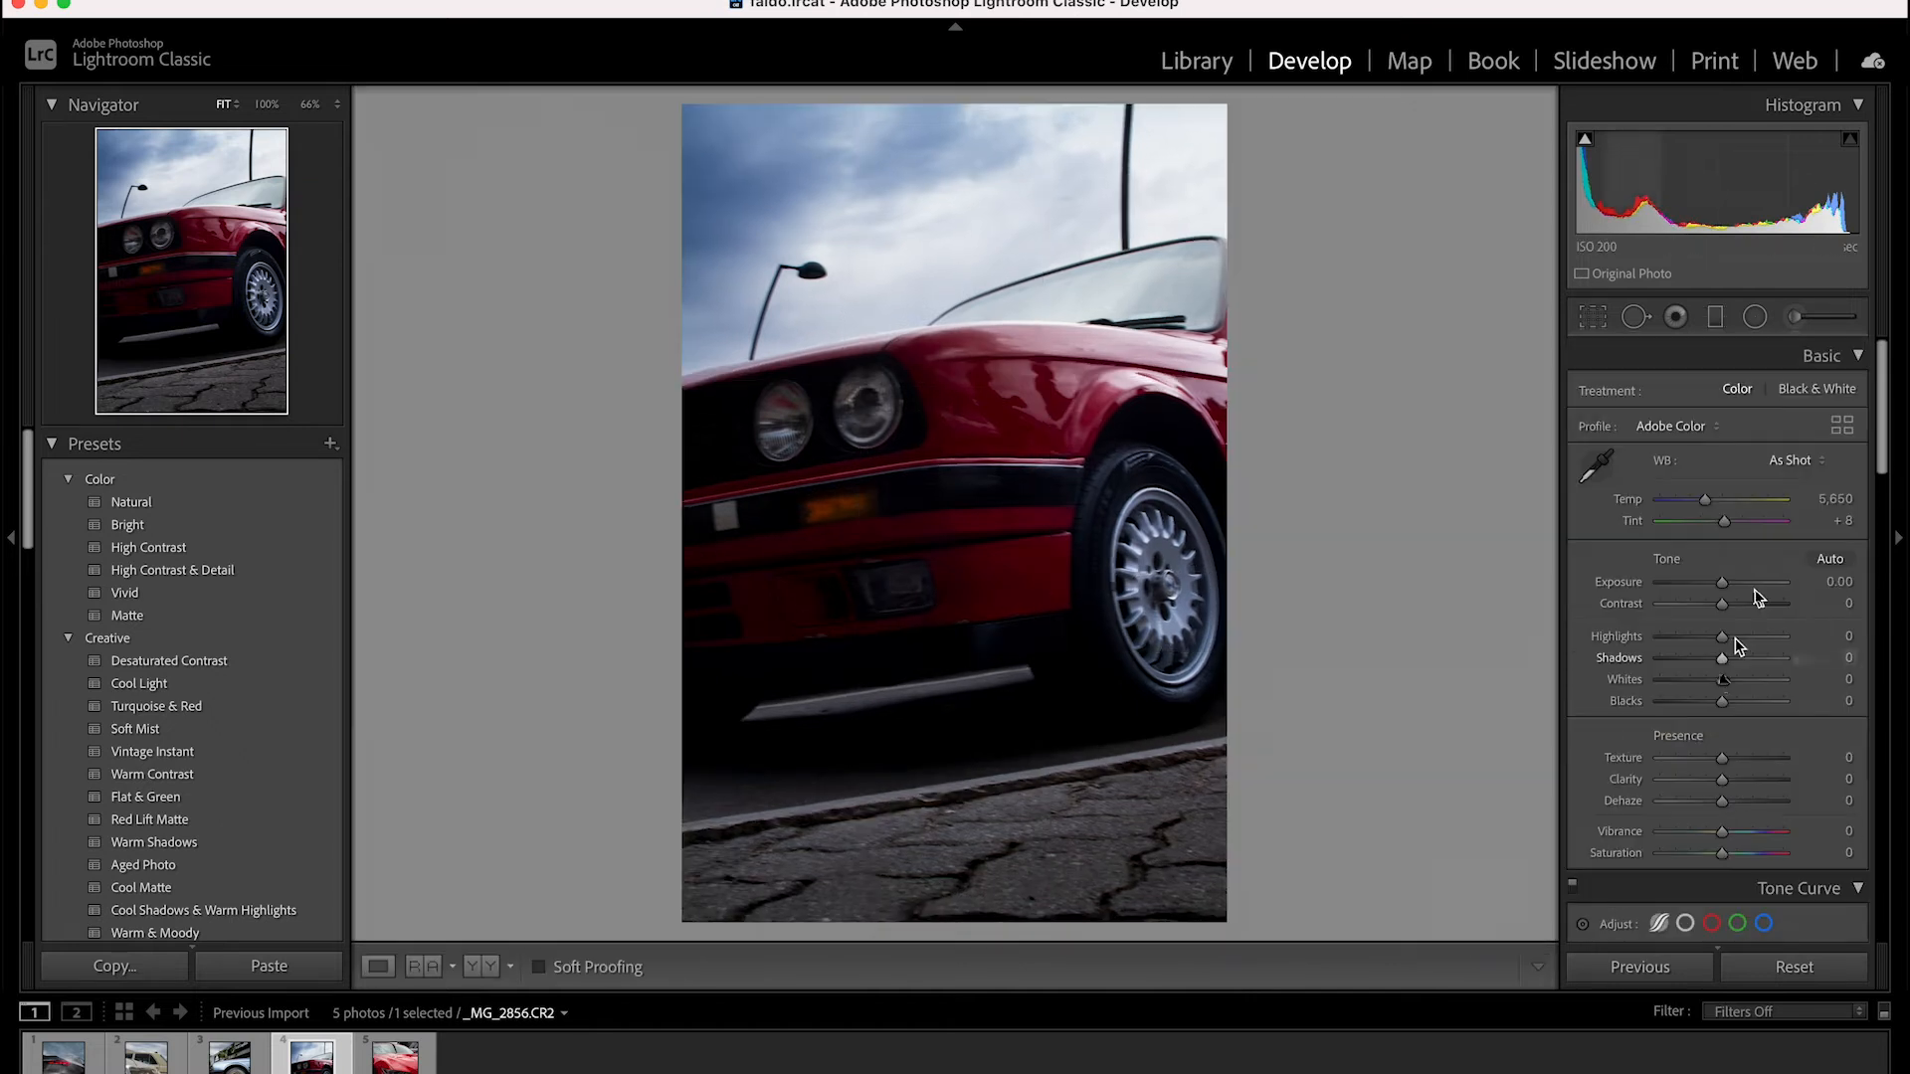
pyautogui.moveTo(1723, 659); pyautogui.dragTo(1716, 661)
pyautogui.press('super+z')
pyautogui.press('m')
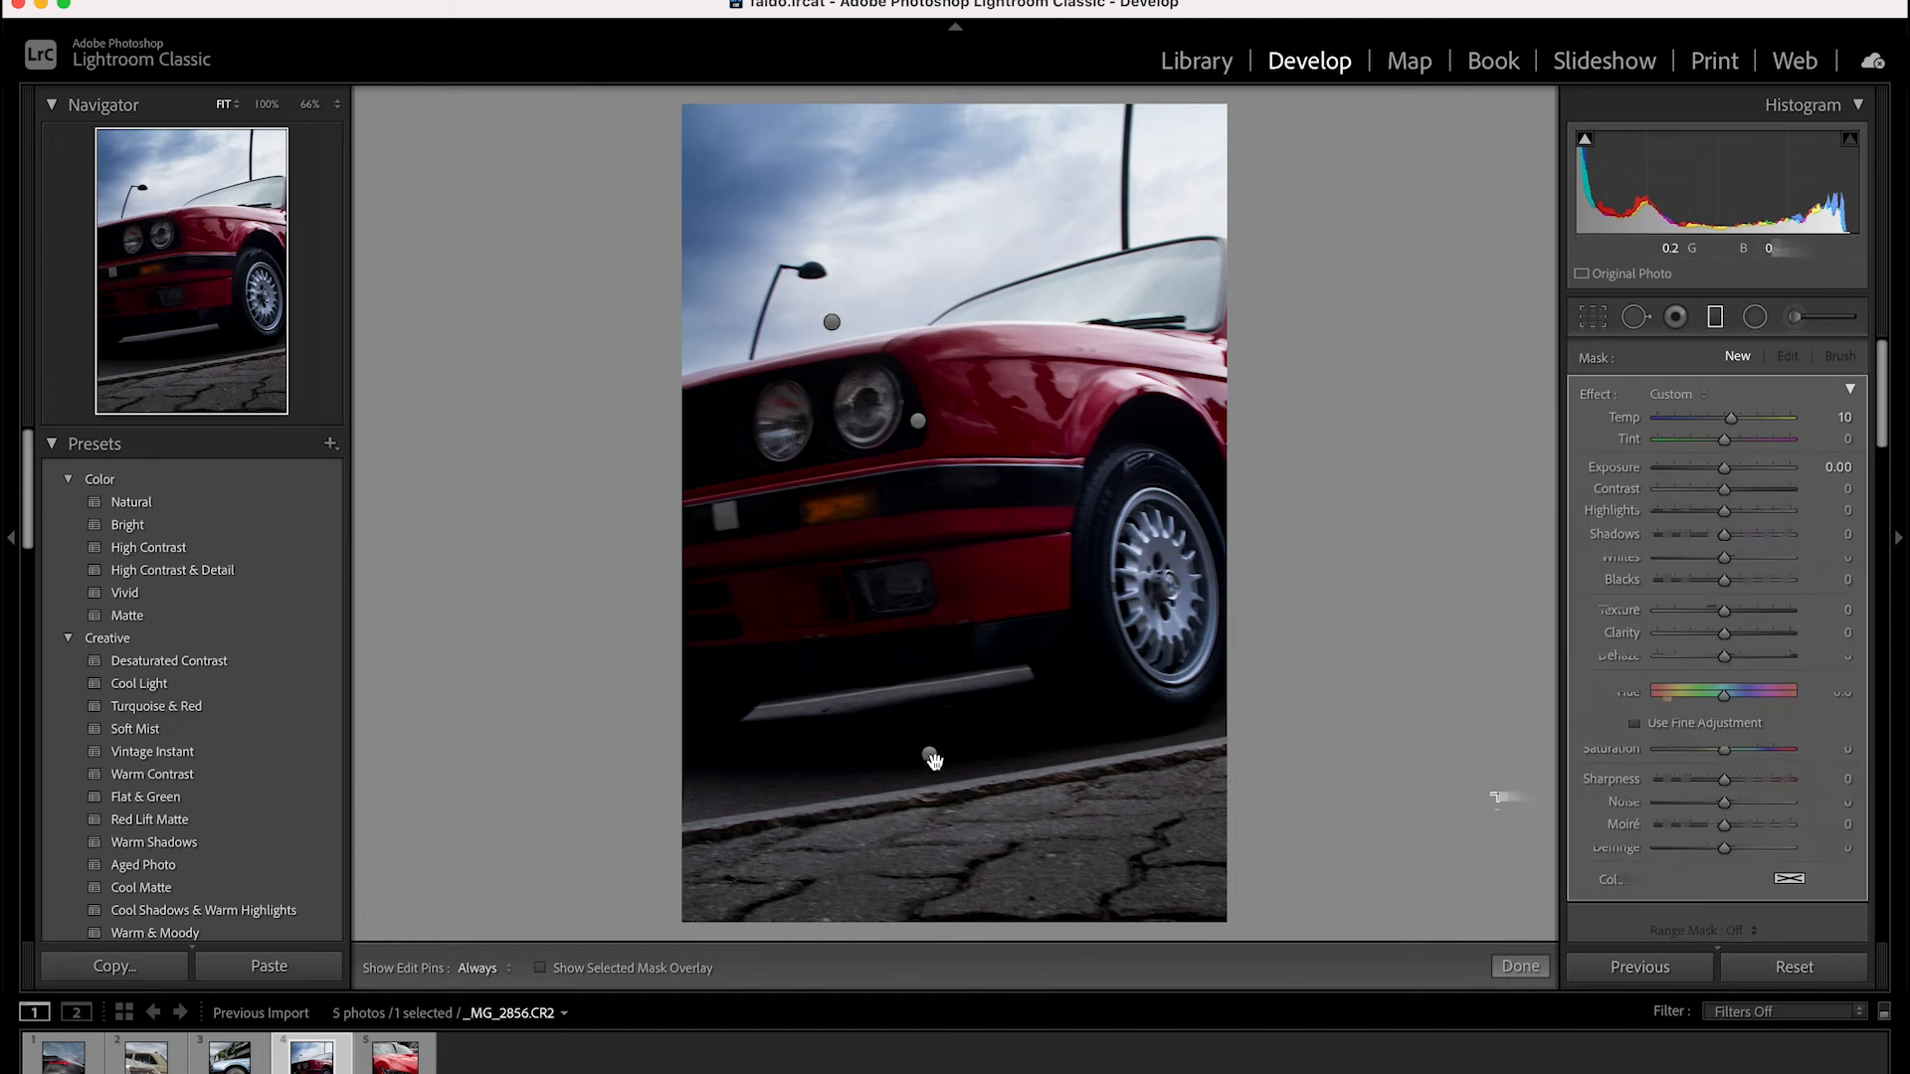
# Set the pavement filter's shadows to -21, whites to -5, blacks to -7 and temperature to 13
pyautogui.click(929, 754)
pyautogui.moveTo(1724, 540); pyautogui.dragTo(1712, 549)
pyautogui.moveTo(1724, 563); pyautogui.dragTo(1719, 587)
pyautogui.moveTo(1731, 419); pyautogui.dragTo(1733, 418)
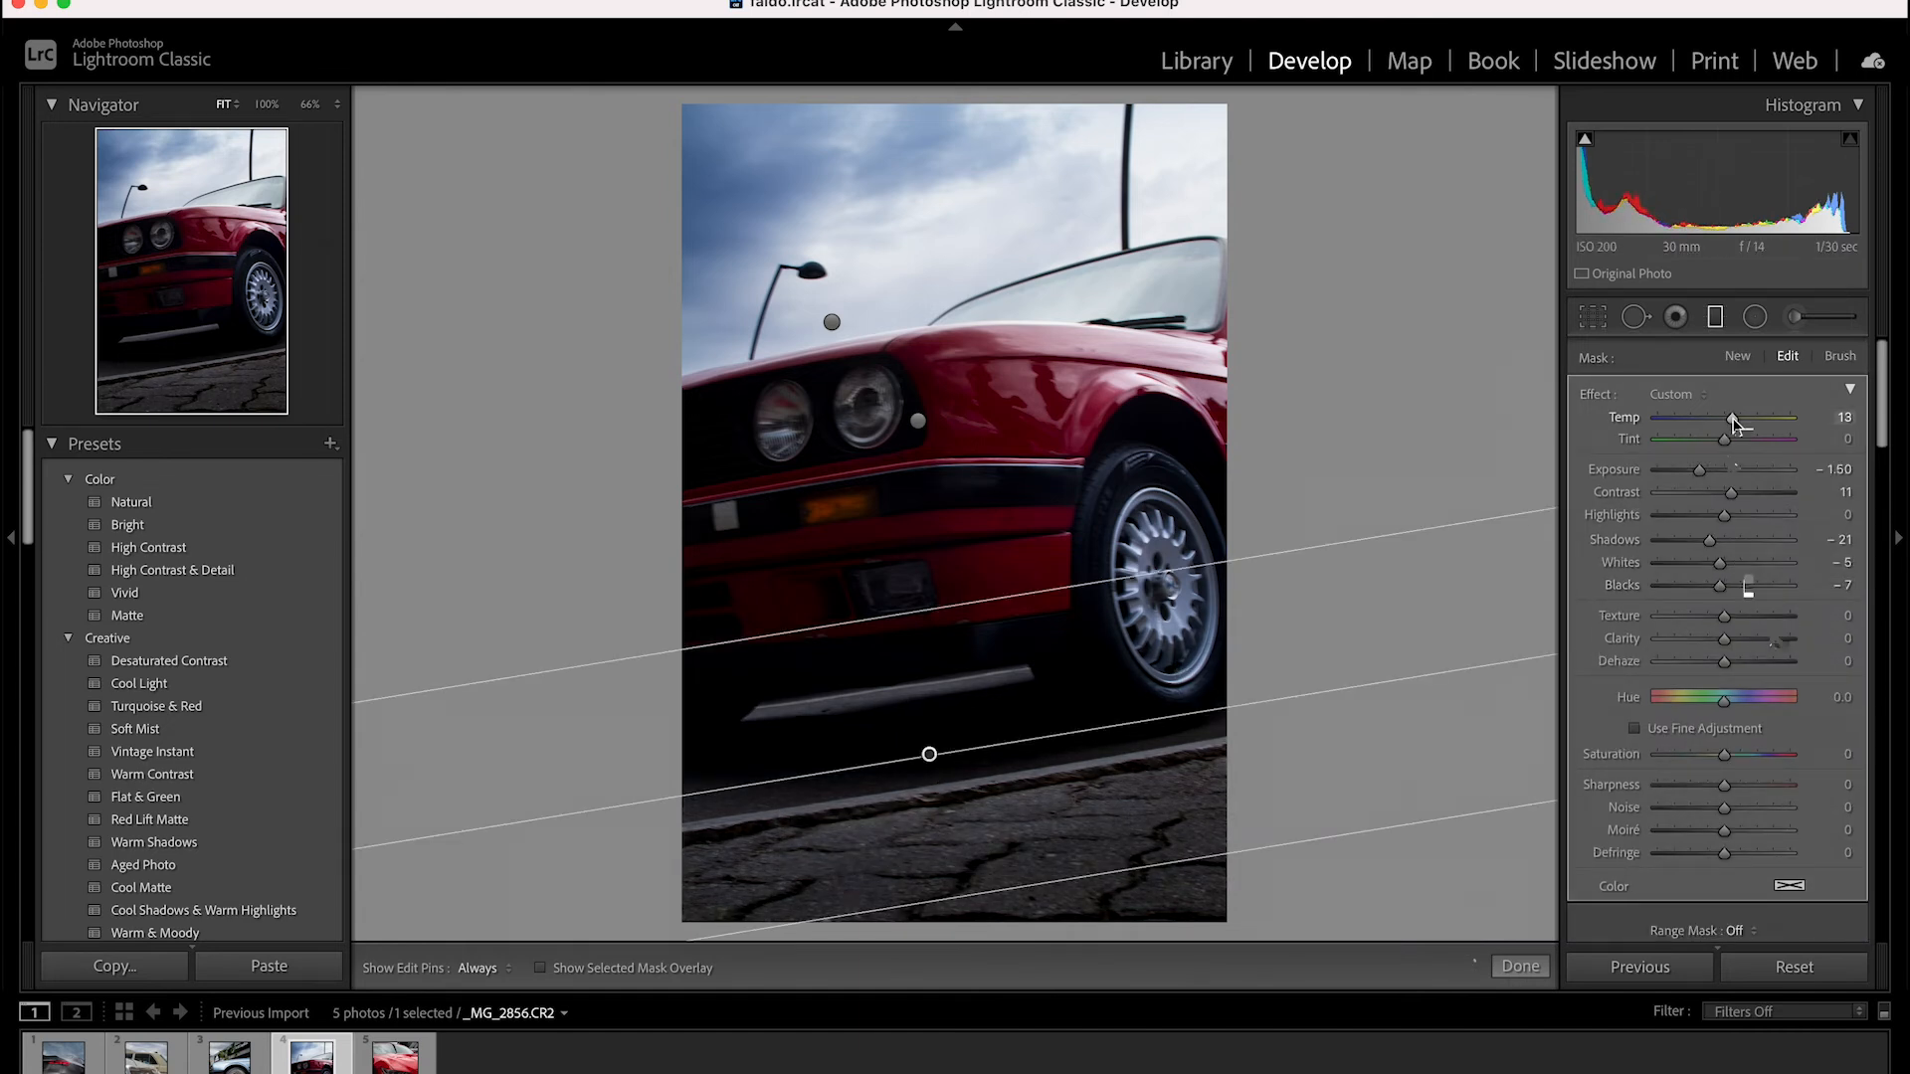
# Soften the pavement filter with texture -8, clarity -16 and sharpness -8
pyautogui.scroll(-2, 1770, 631)
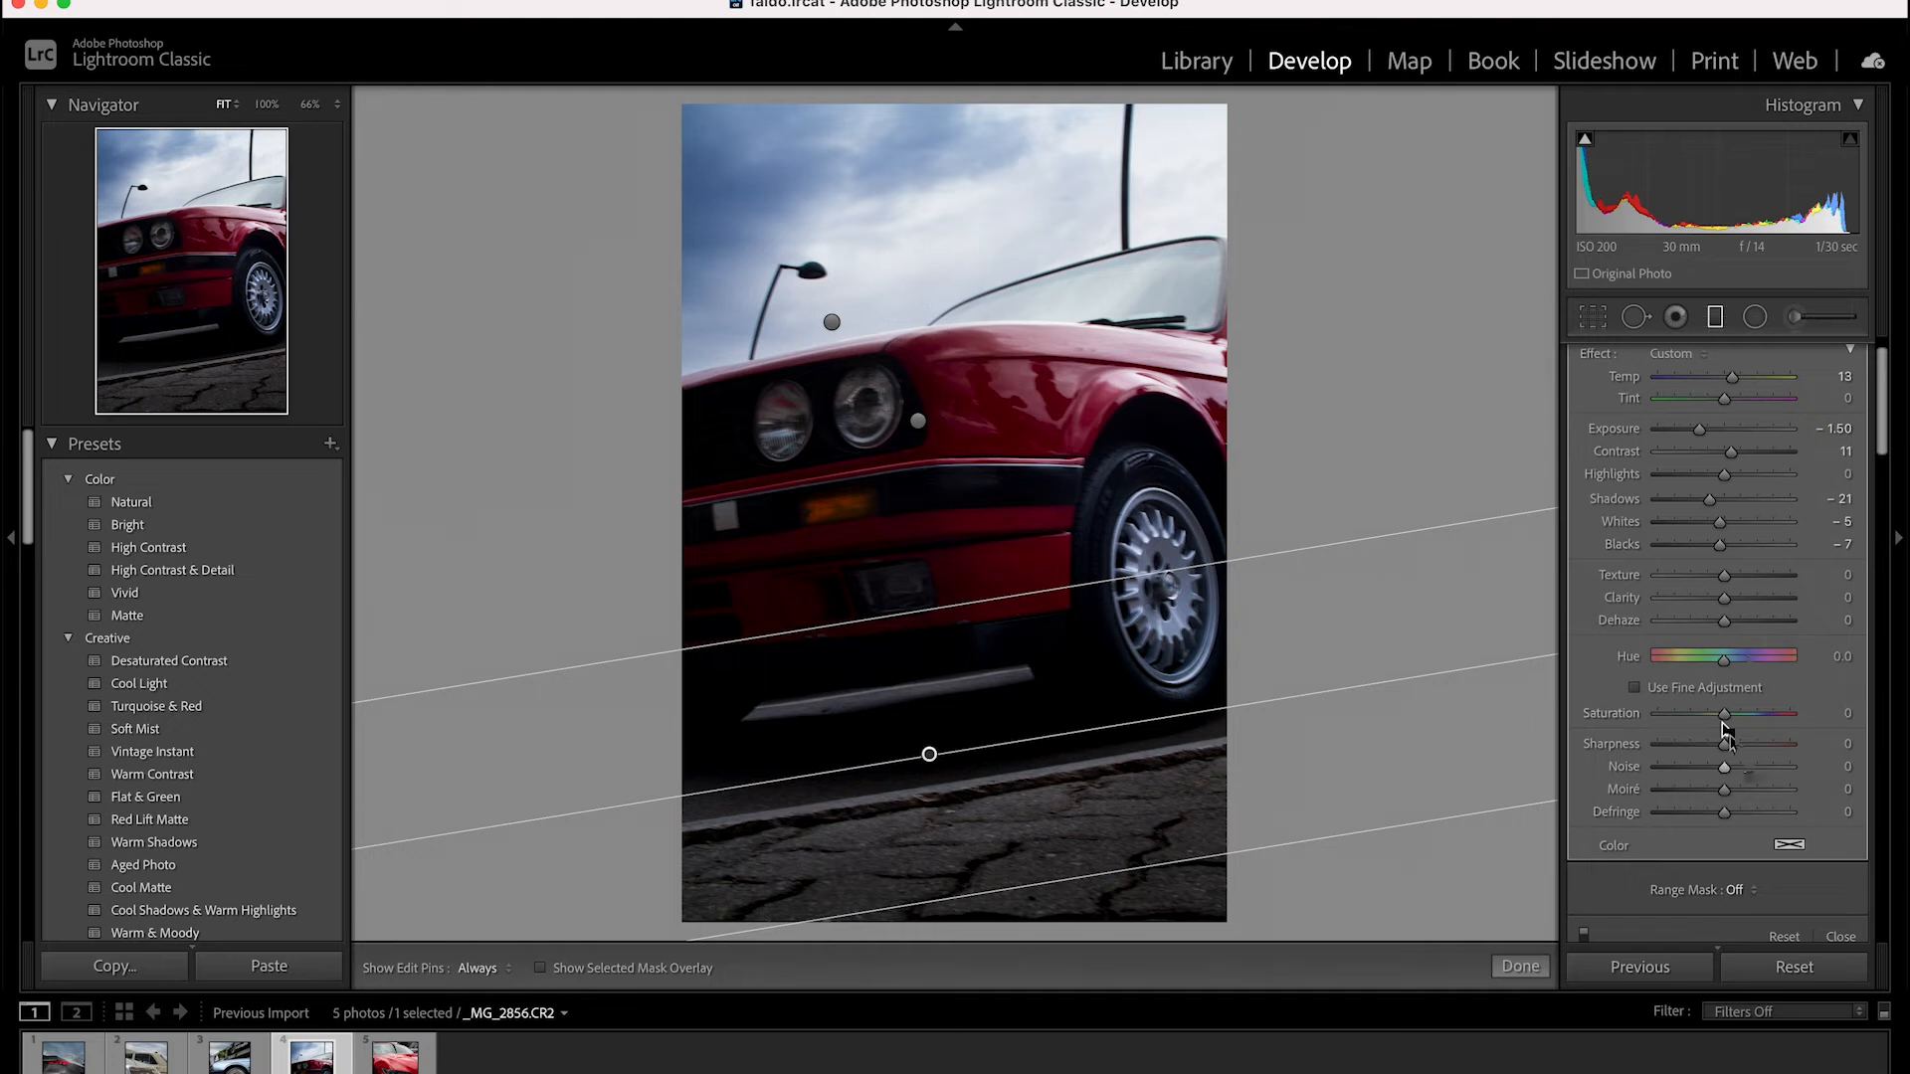
pyautogui.moveTo(1723, 600); pyautogui.dragTo(1718, 575)
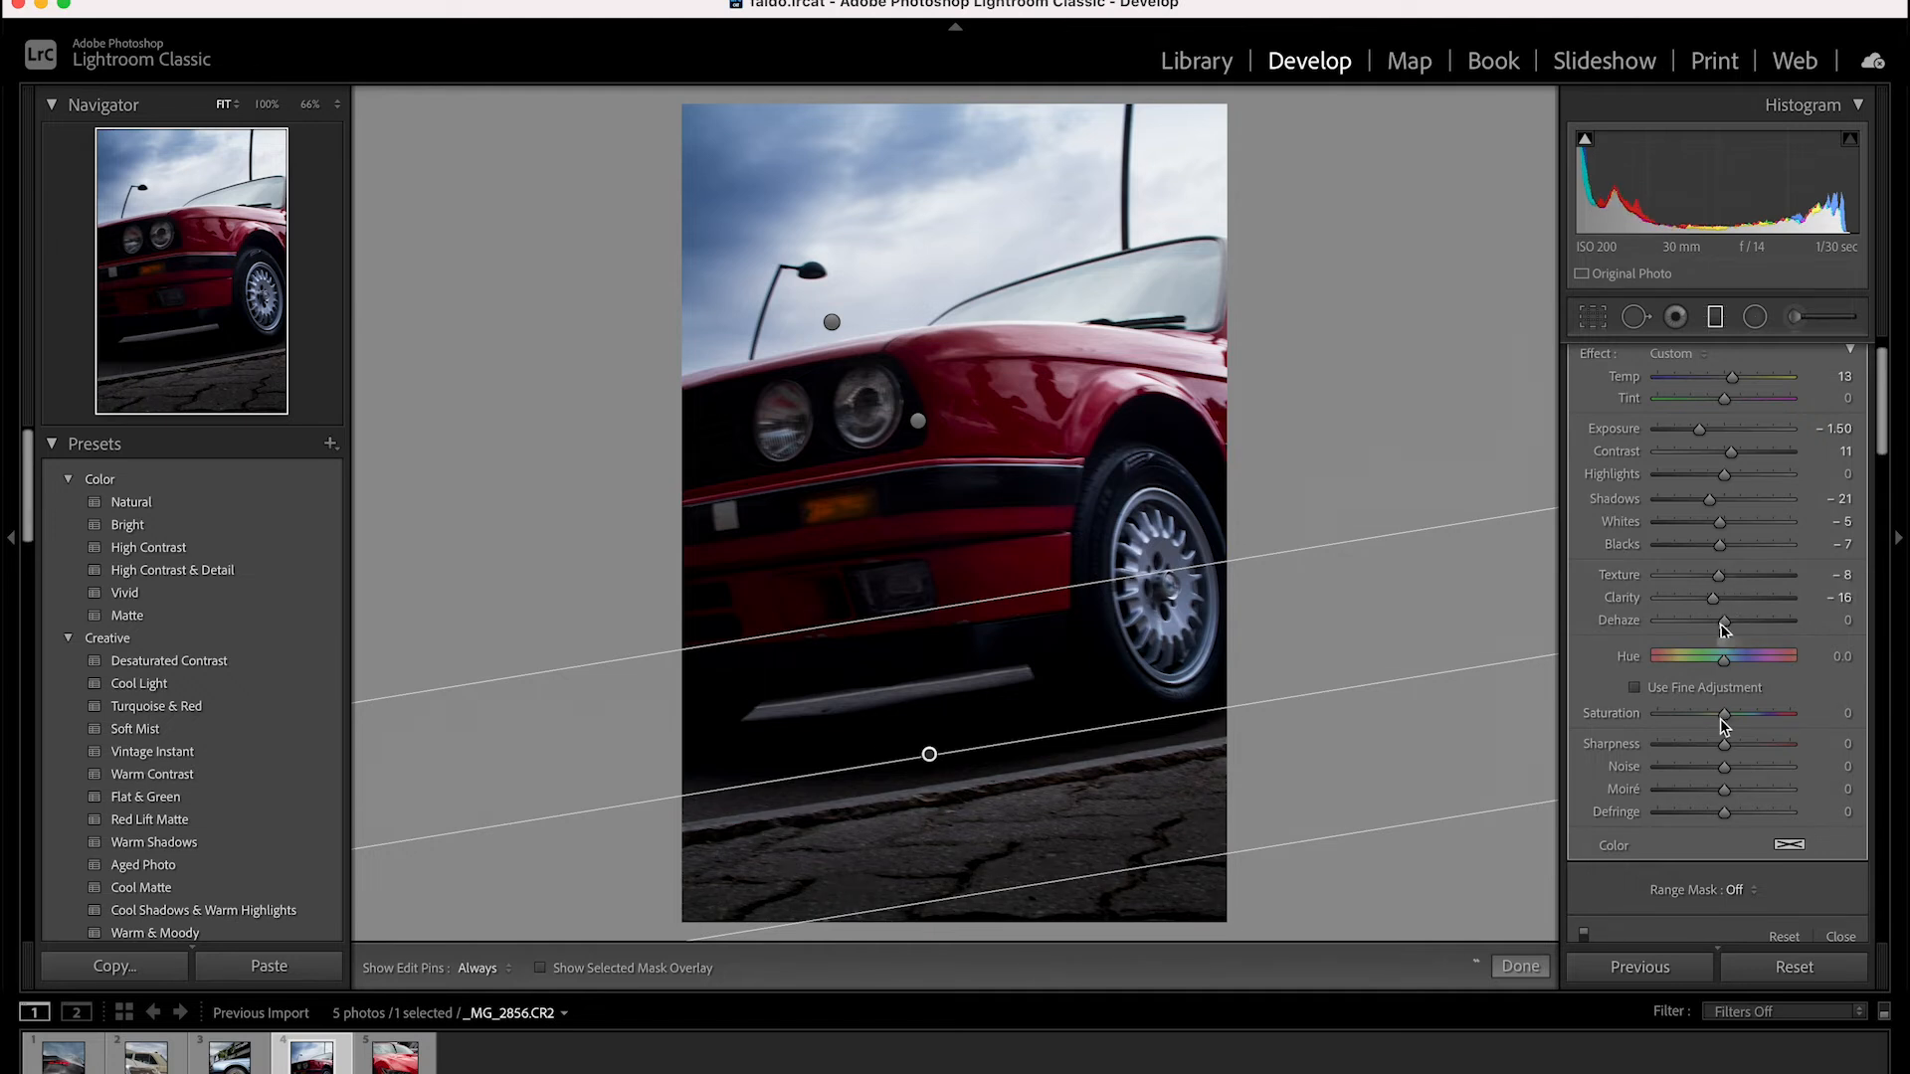
pyautogui.moveTo(1724, 744); pyautogui.dragTo(1718, 745)
pyautogui.scroll(2, 1746, 865)
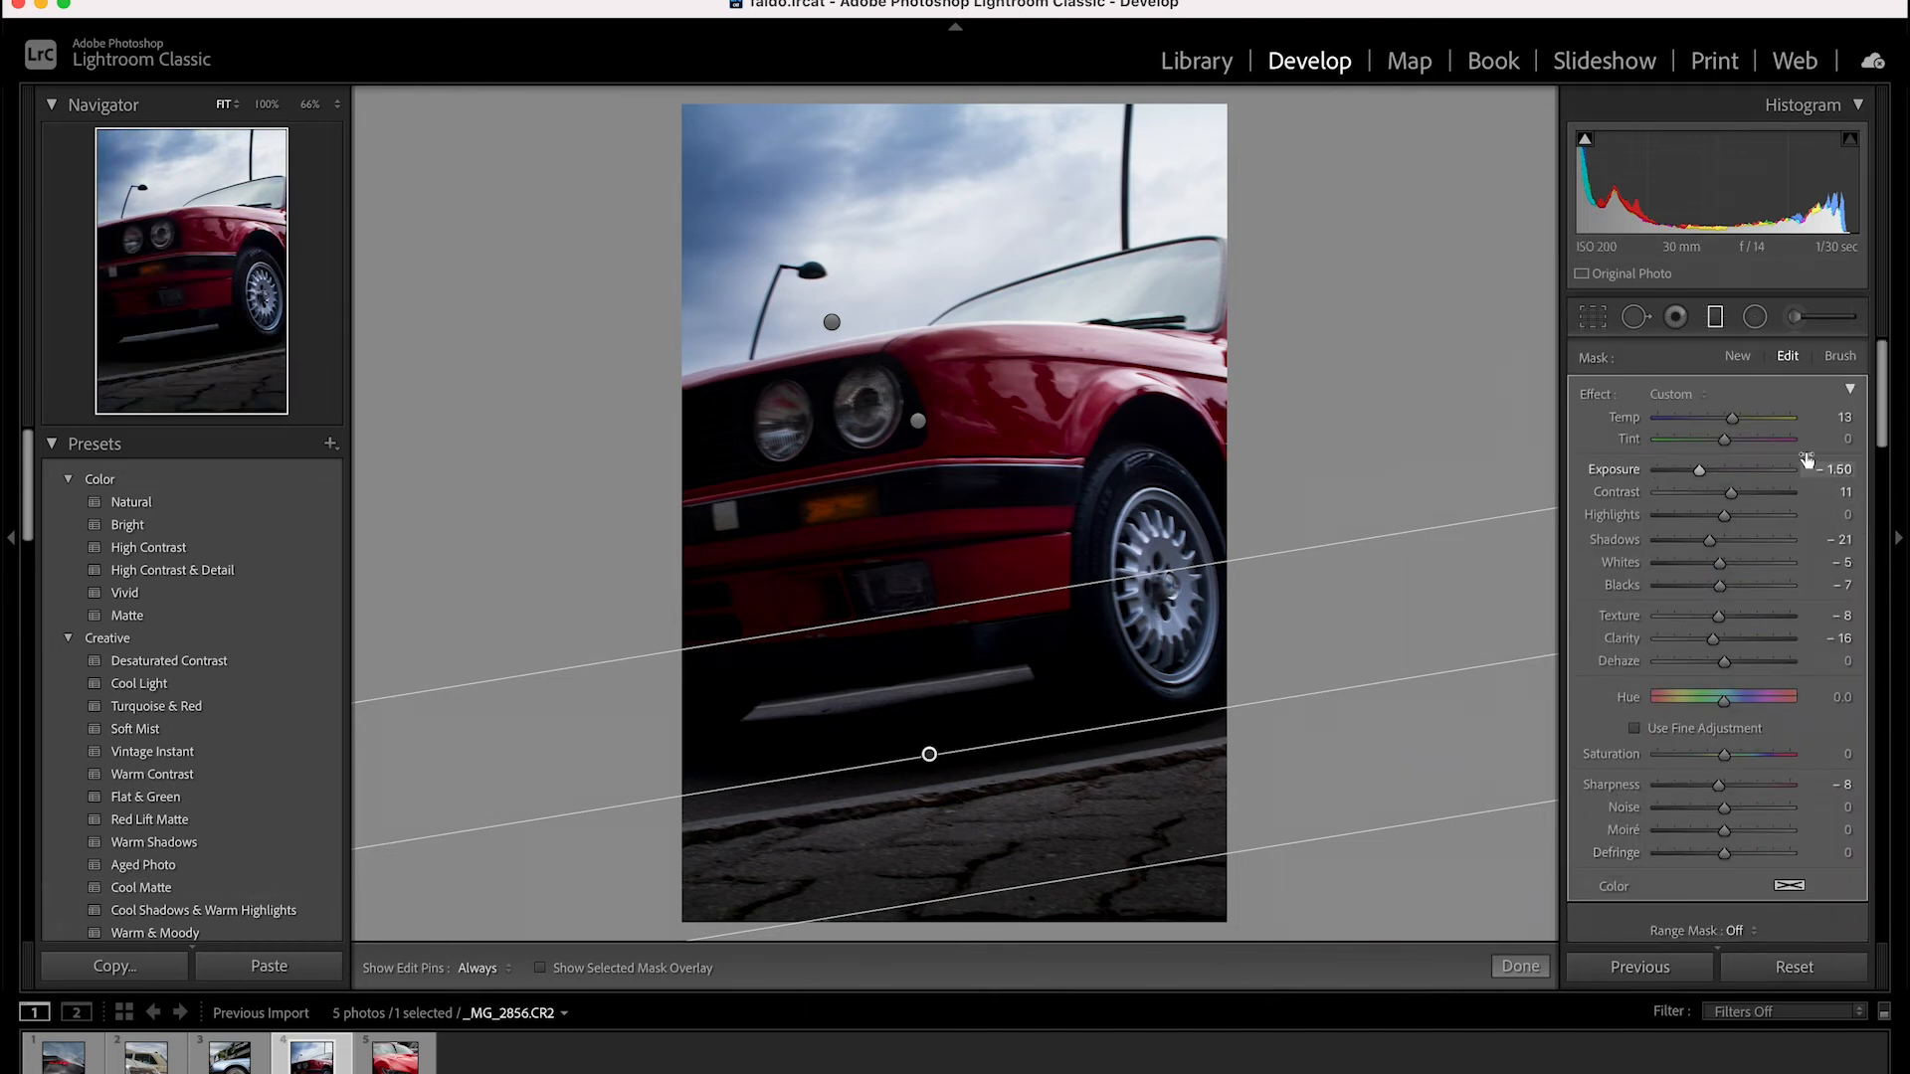
pyautogui.click(1737, 356)
pyautogui.moveTo(1734, 470); pyautogui.dragTo(1739, 541)
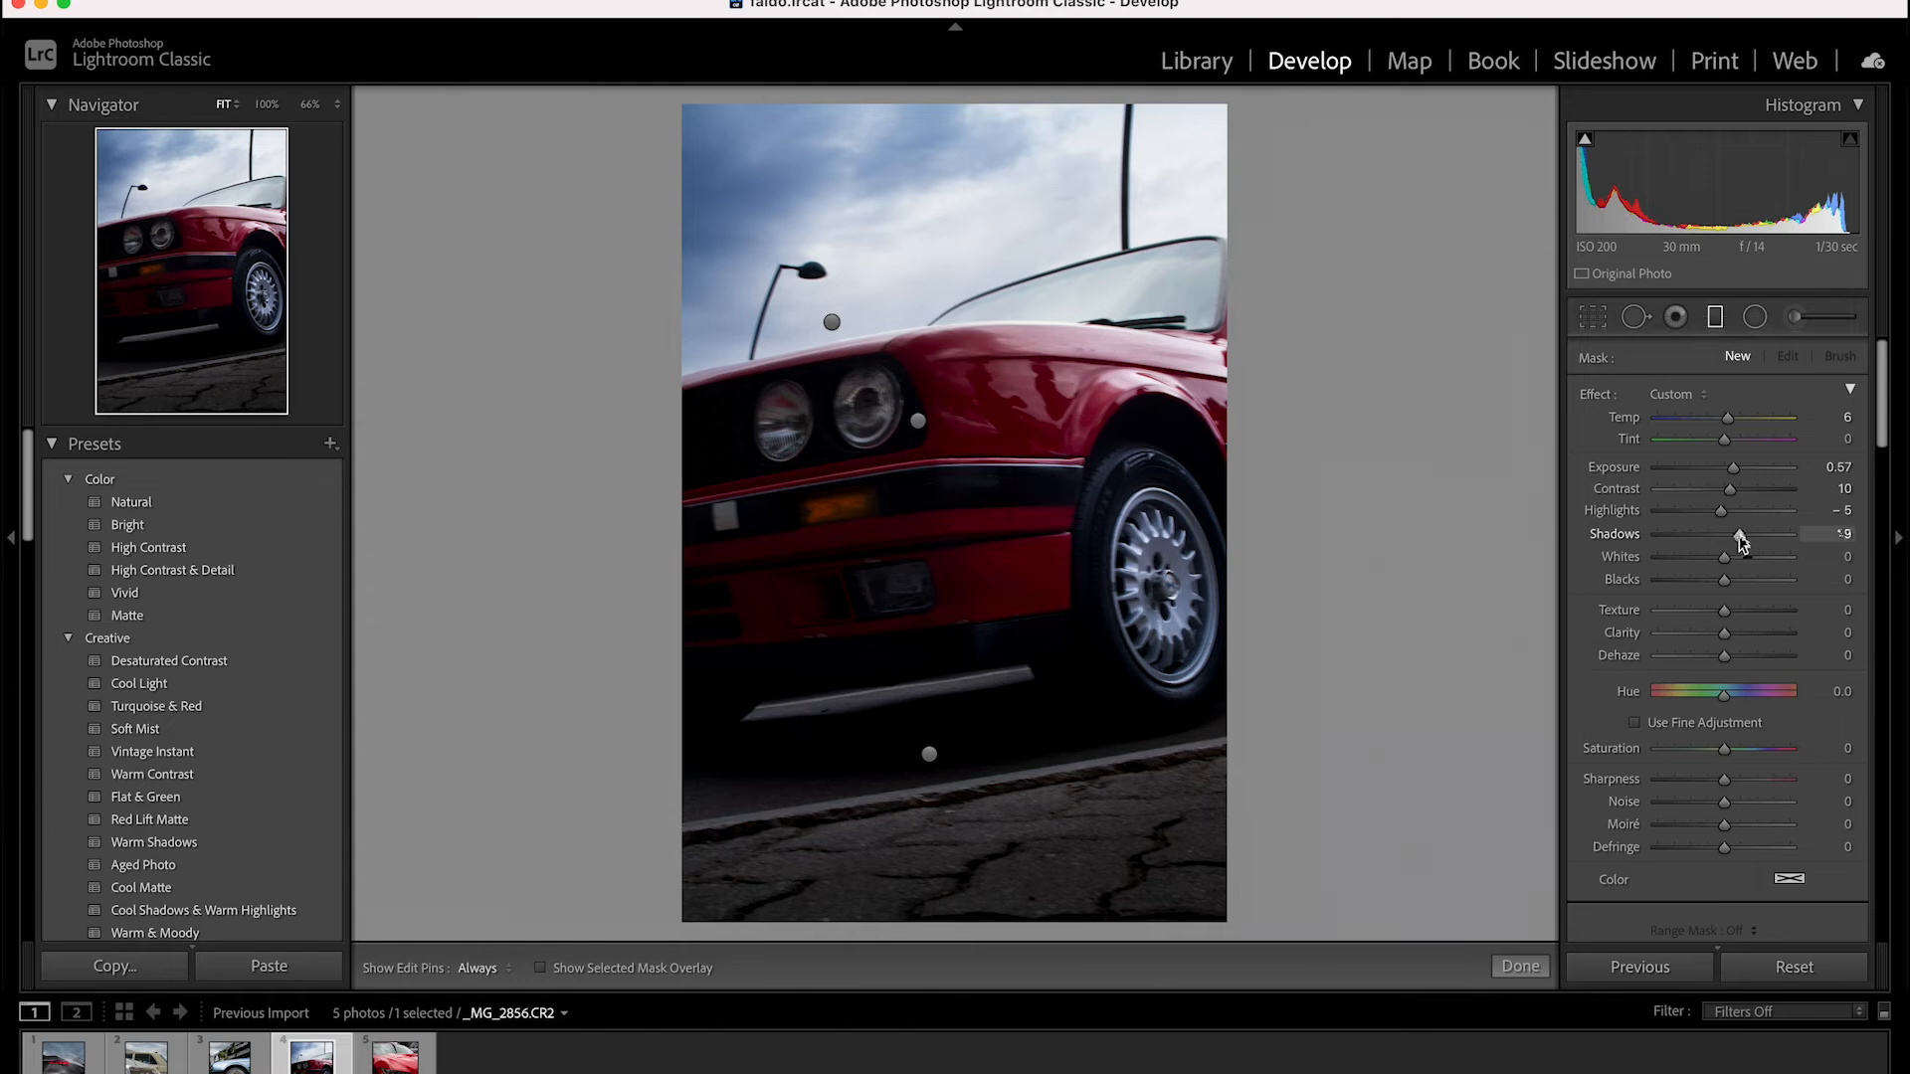
pyautogui.scroll(-2, 1736, 542)
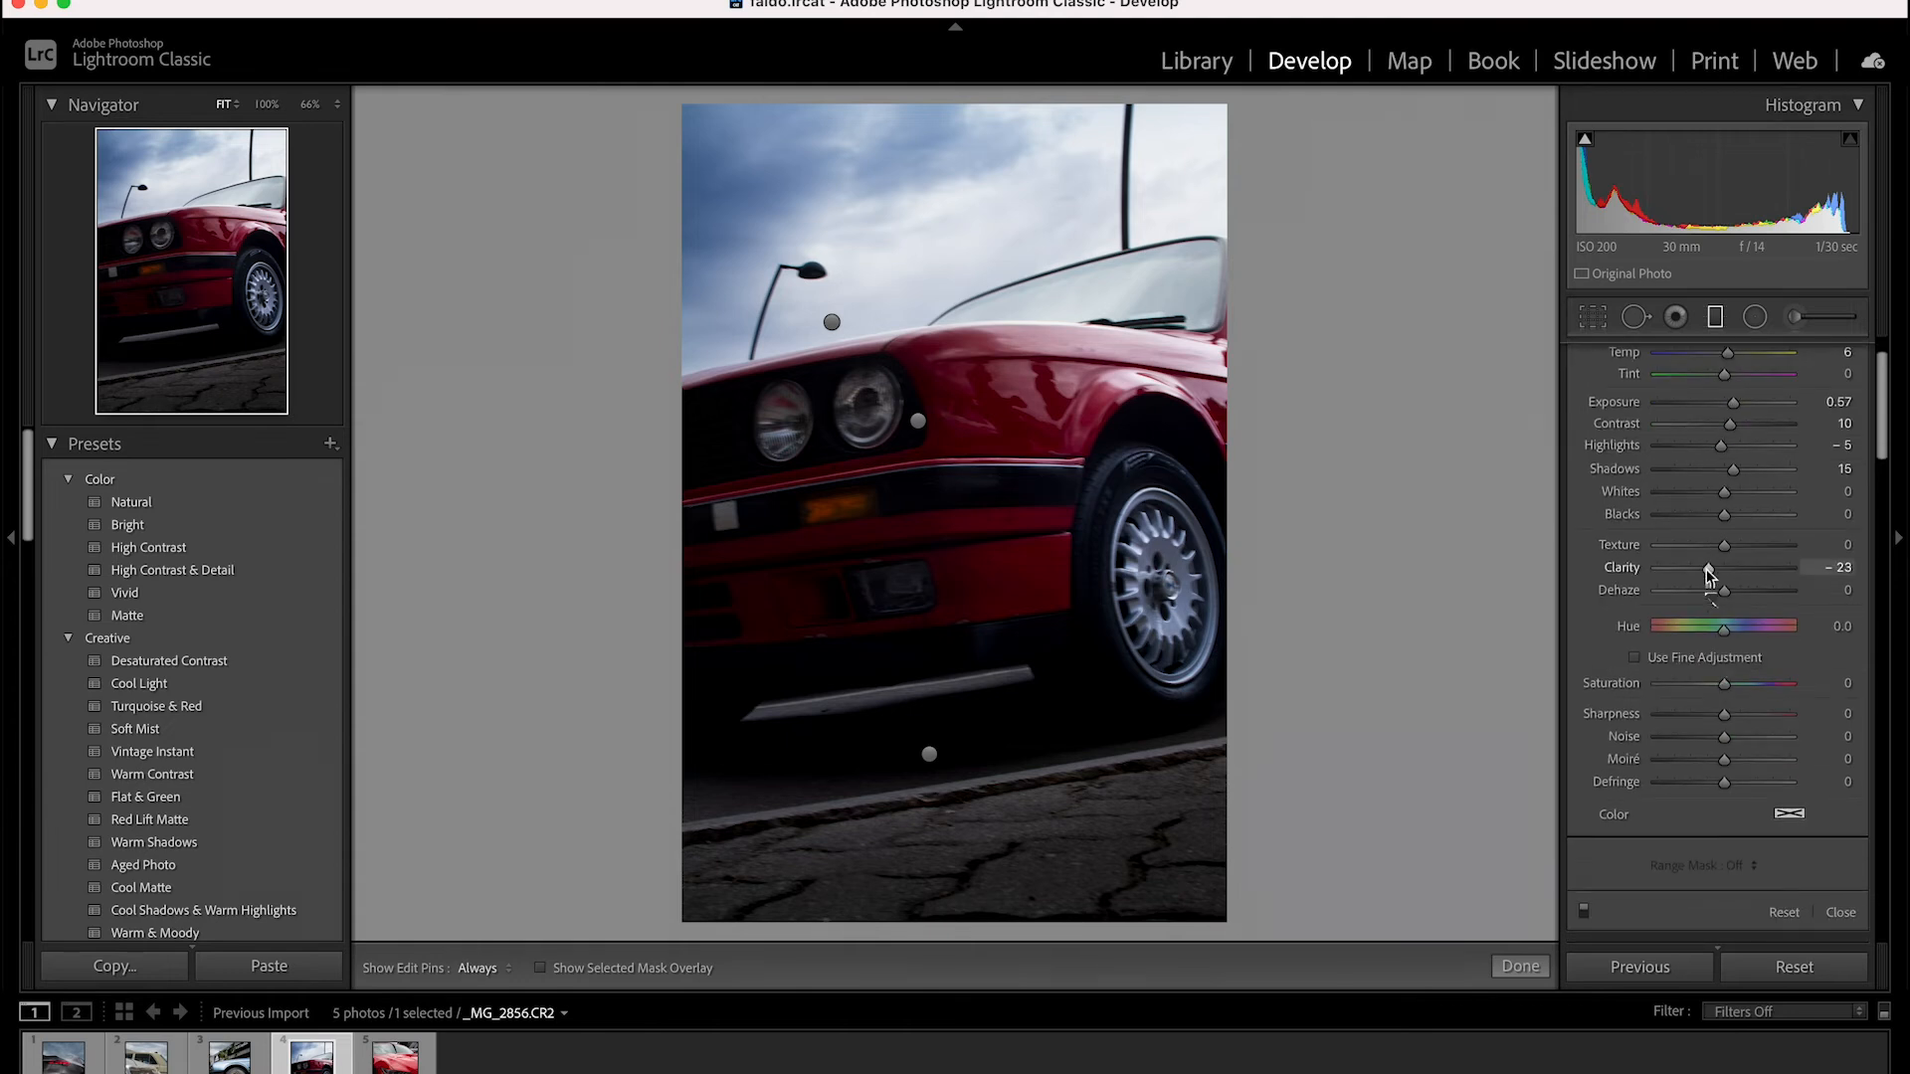
pyautogui.scroll(-5, 1711, 596)
pyautogui.click(929, 754)
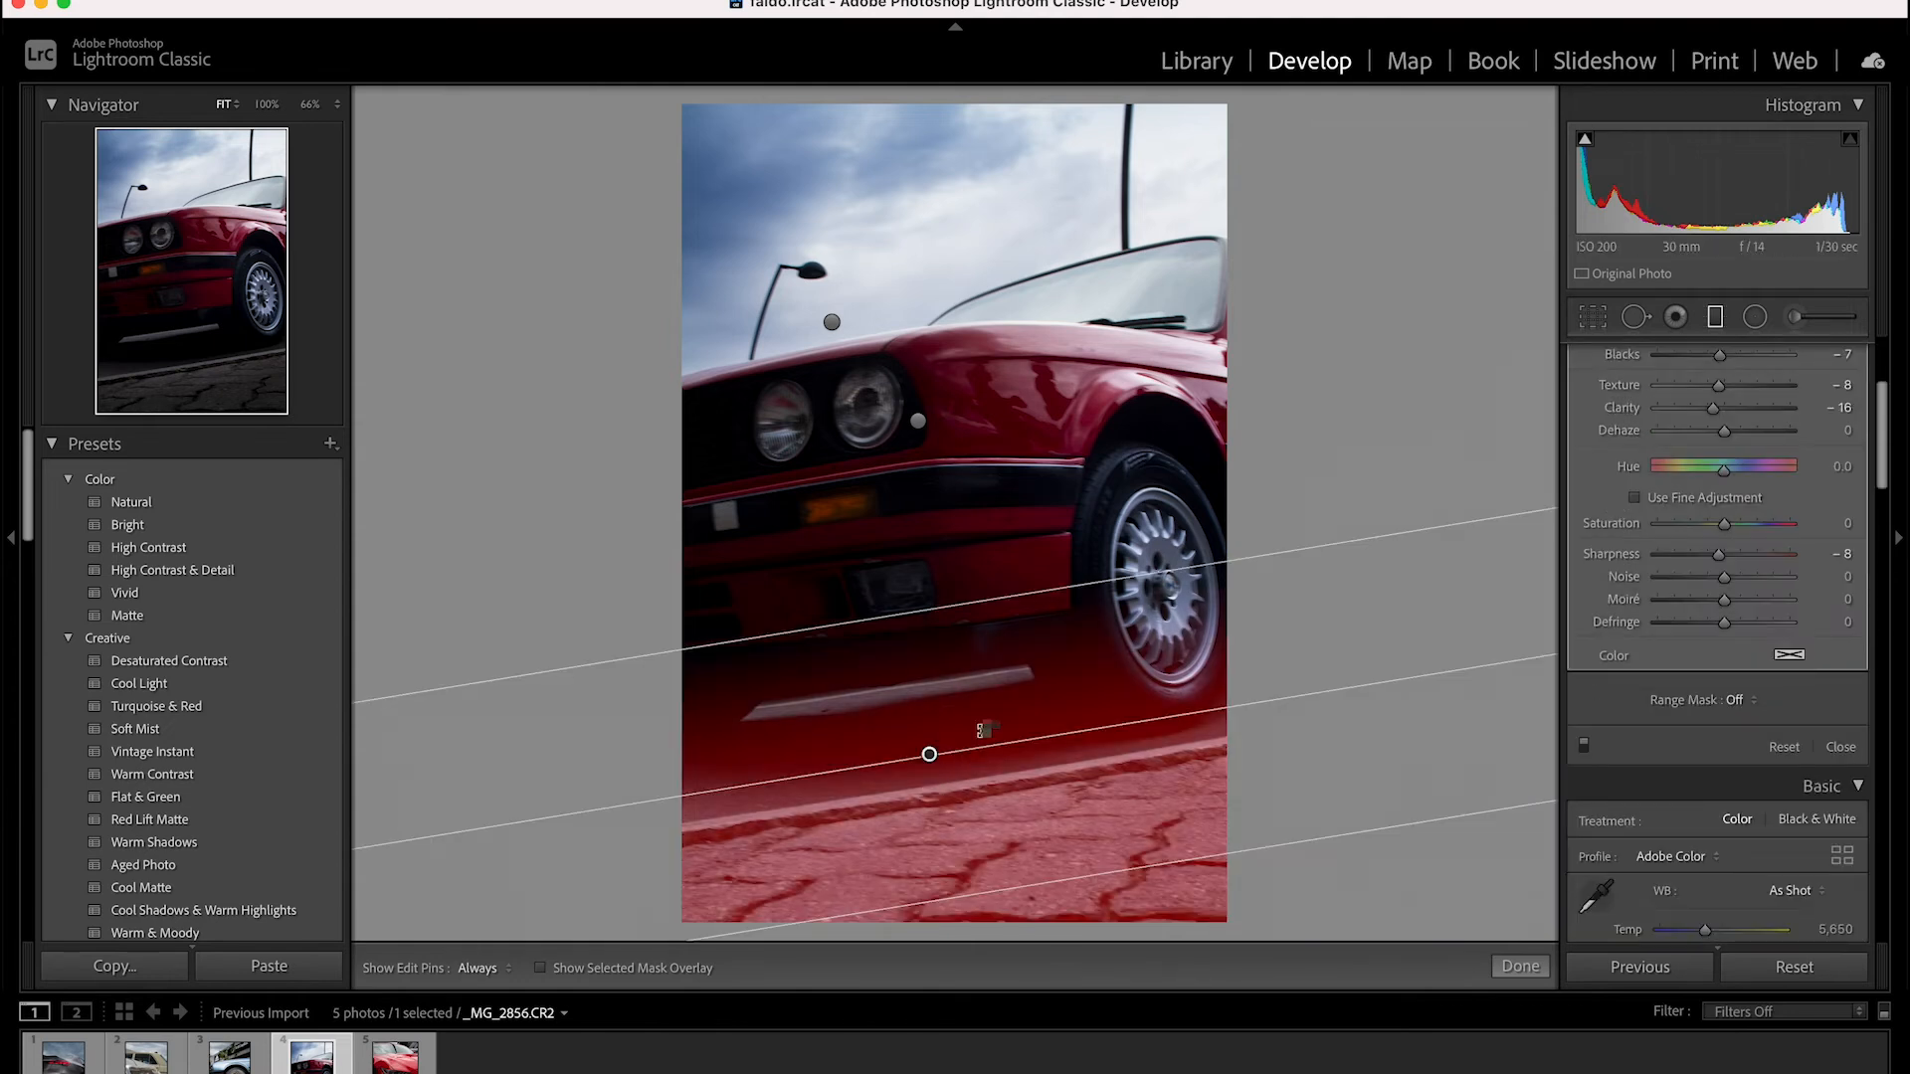
pyautogui.click(1715, 316)
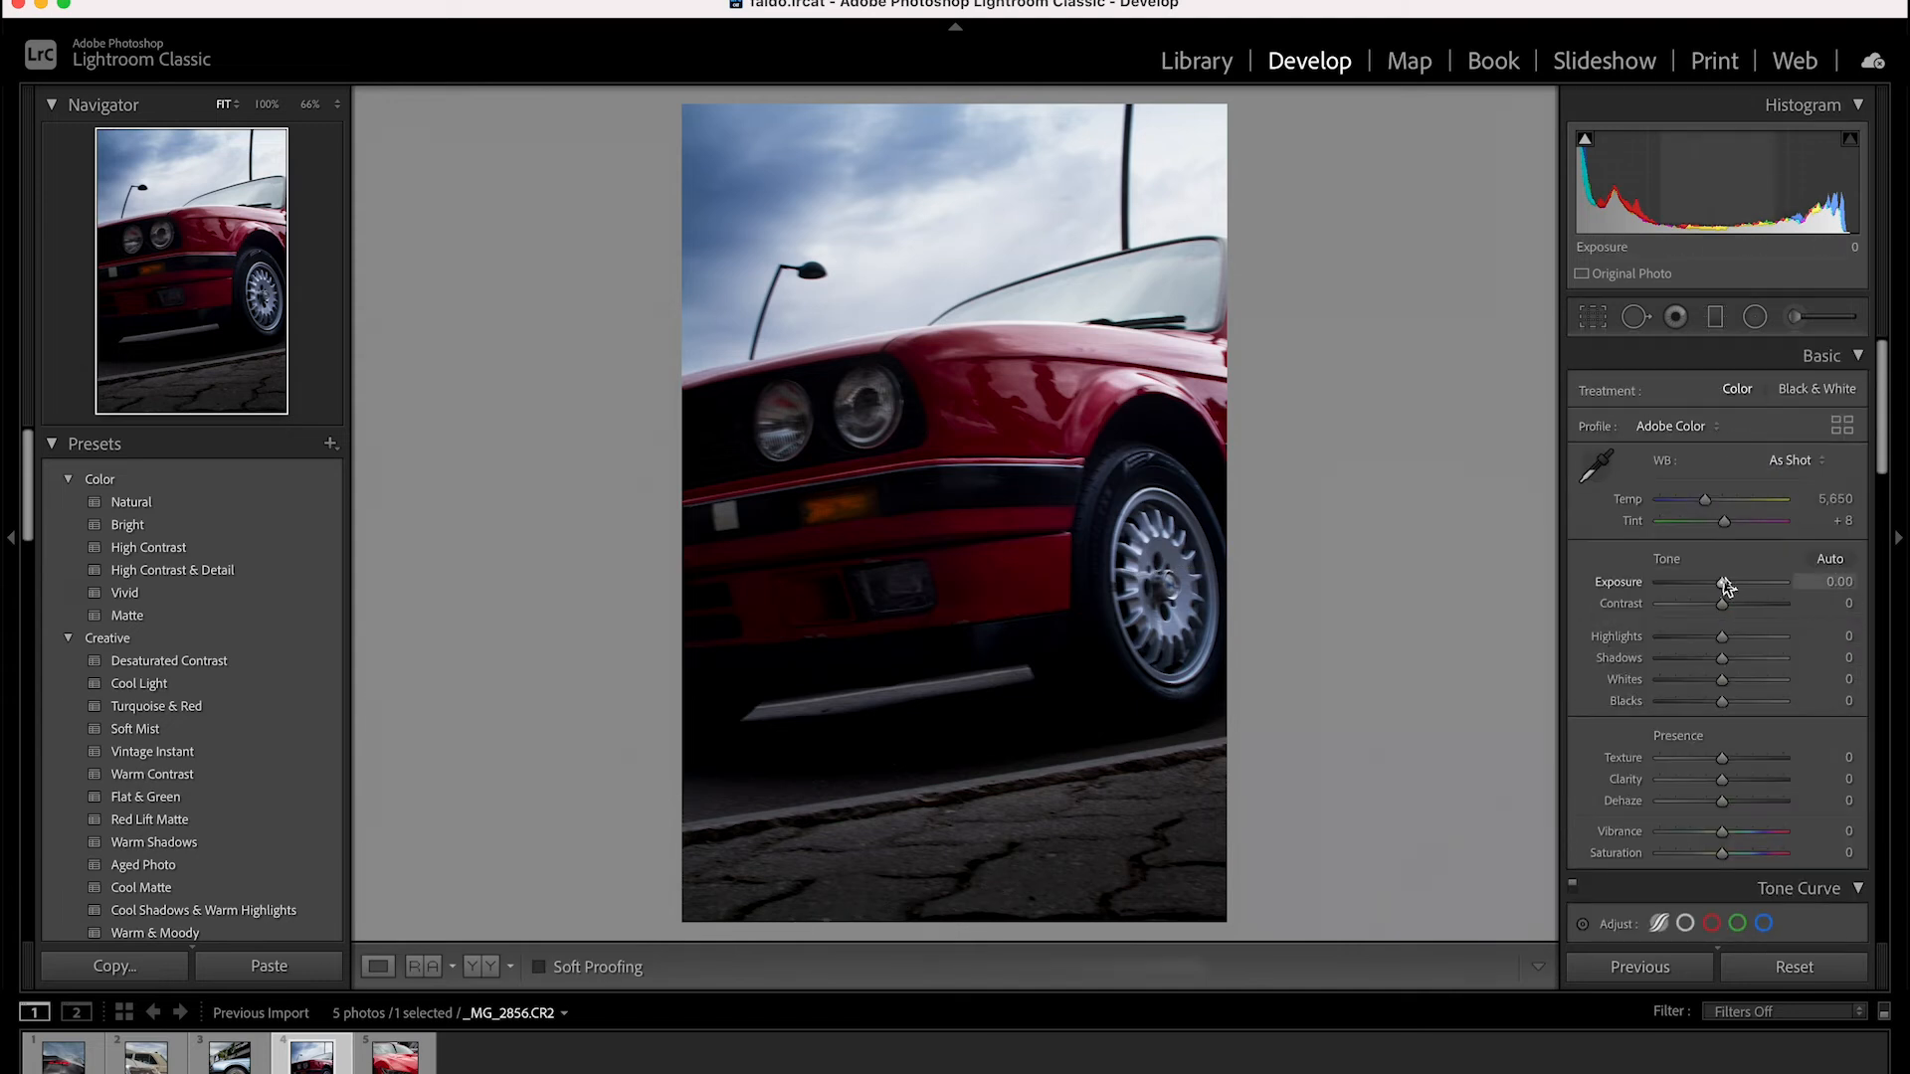
# Set the photo's basic exposure to +0.40, contrast +8, highlights -8, shadows +16, whites -17, blacks -8 and clarity +6
pyautogui.moveTo(1726, 585); pyautogui.dragTo(1716, 705)
pyautogui.moveTo(1722, 781); pyautogui.dragTo(1732, 786)
pyautogui.scroll(-5, 1732, 821)
pyautogui.scroll(2, 1719, 501)
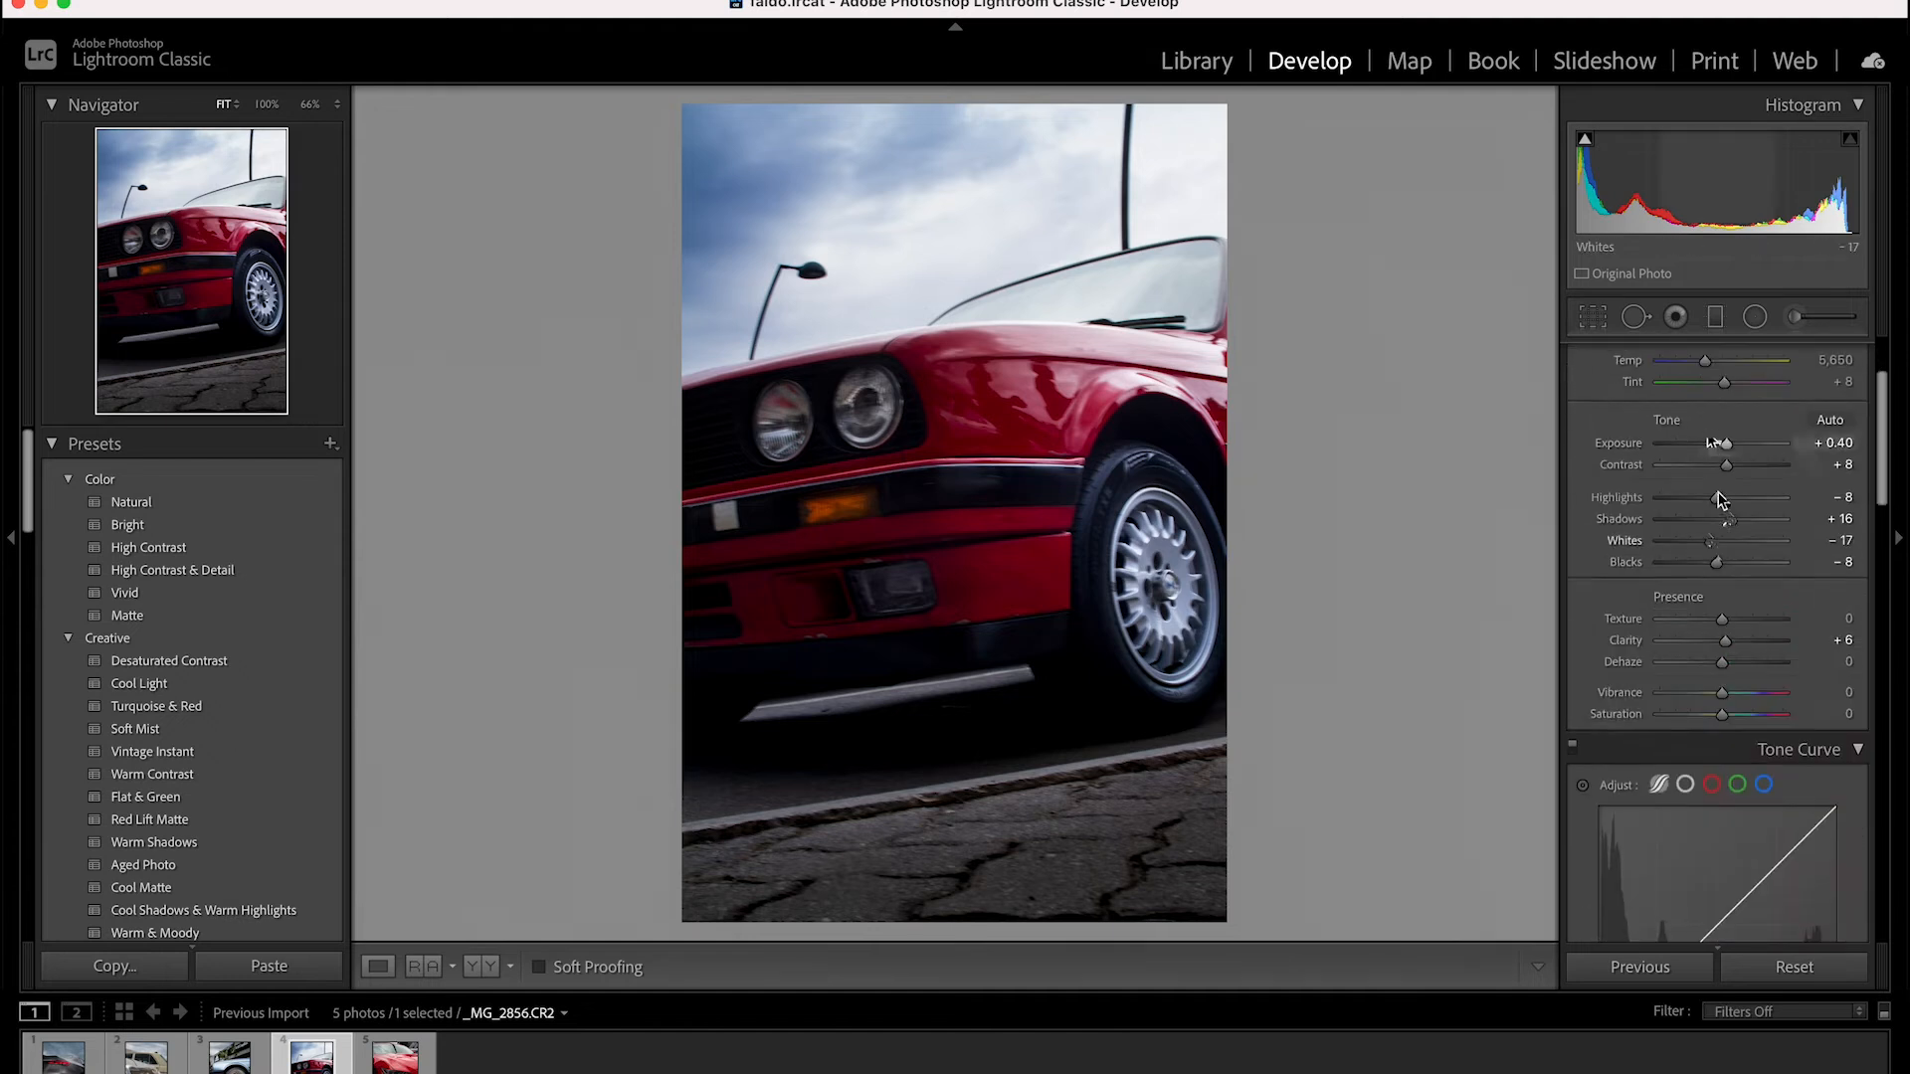
# Set the tone curve highlights to -10 and lights to -26, and the red hue to -16 and luminance to +12
pyautogui.scroll(-4, 1720, 500)
pyautogui.moveTo(1725, 824); pyautogui.dragTo(1717, 747)
pyautogui.scroll(-5, 1726, 809)
pyautogui.click(1615, 689)
pyautogui.scroll(5, 1637, 448)
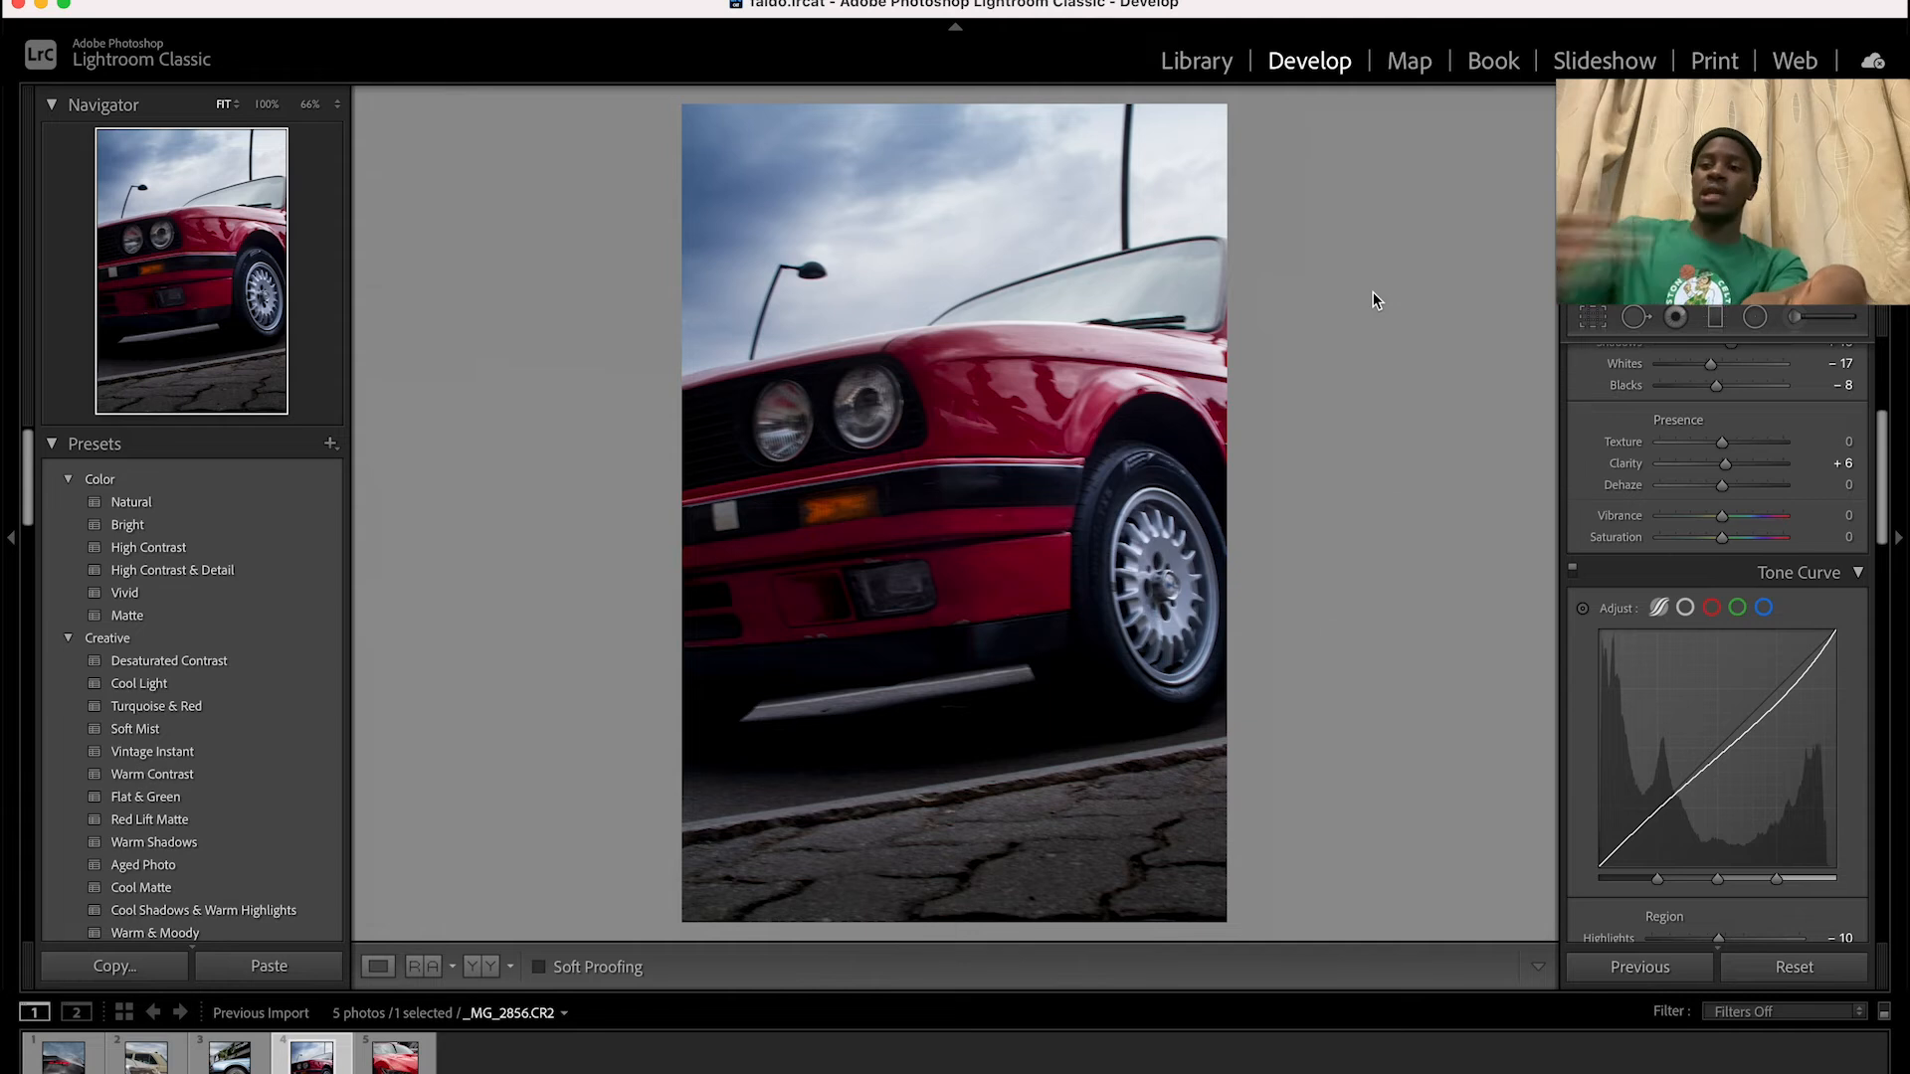
pyautogui.scroll(-3, 1747, 589)
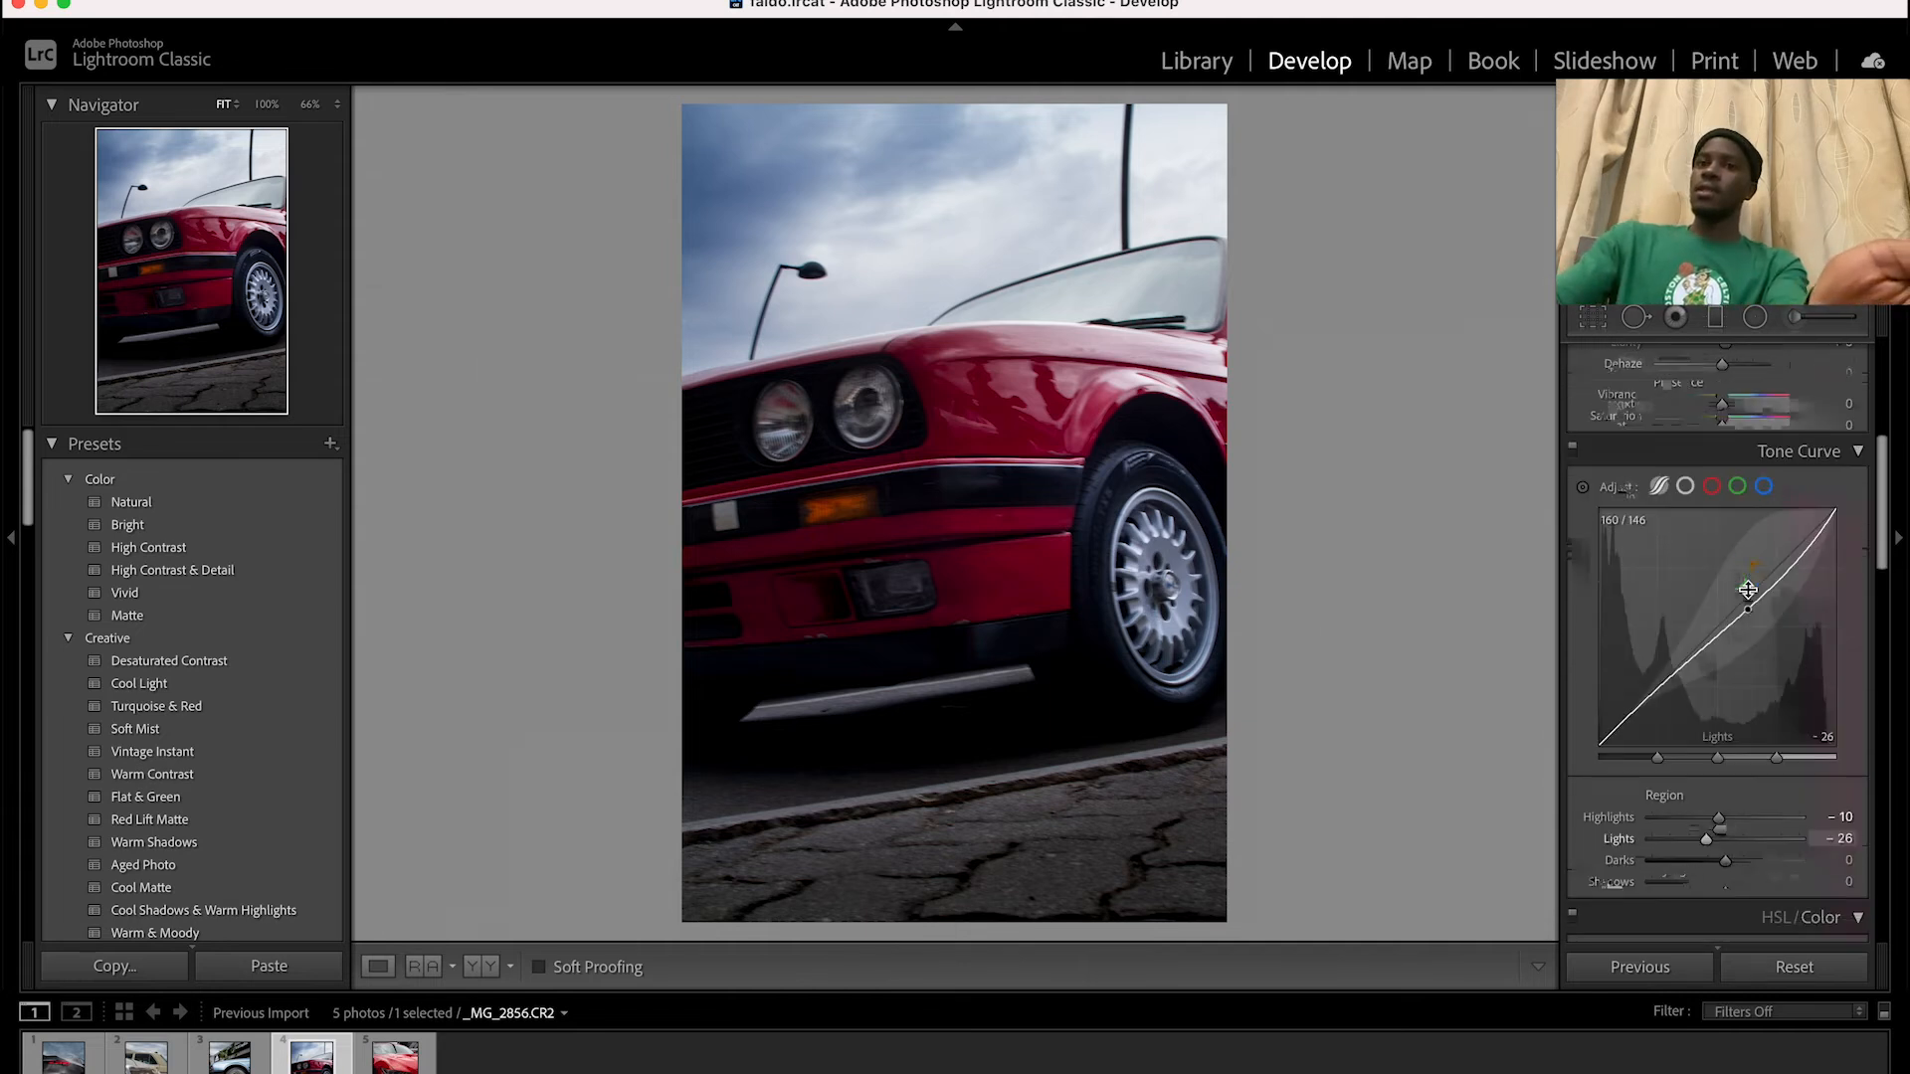
pyautogui.scroll(-4, 1747, 589)
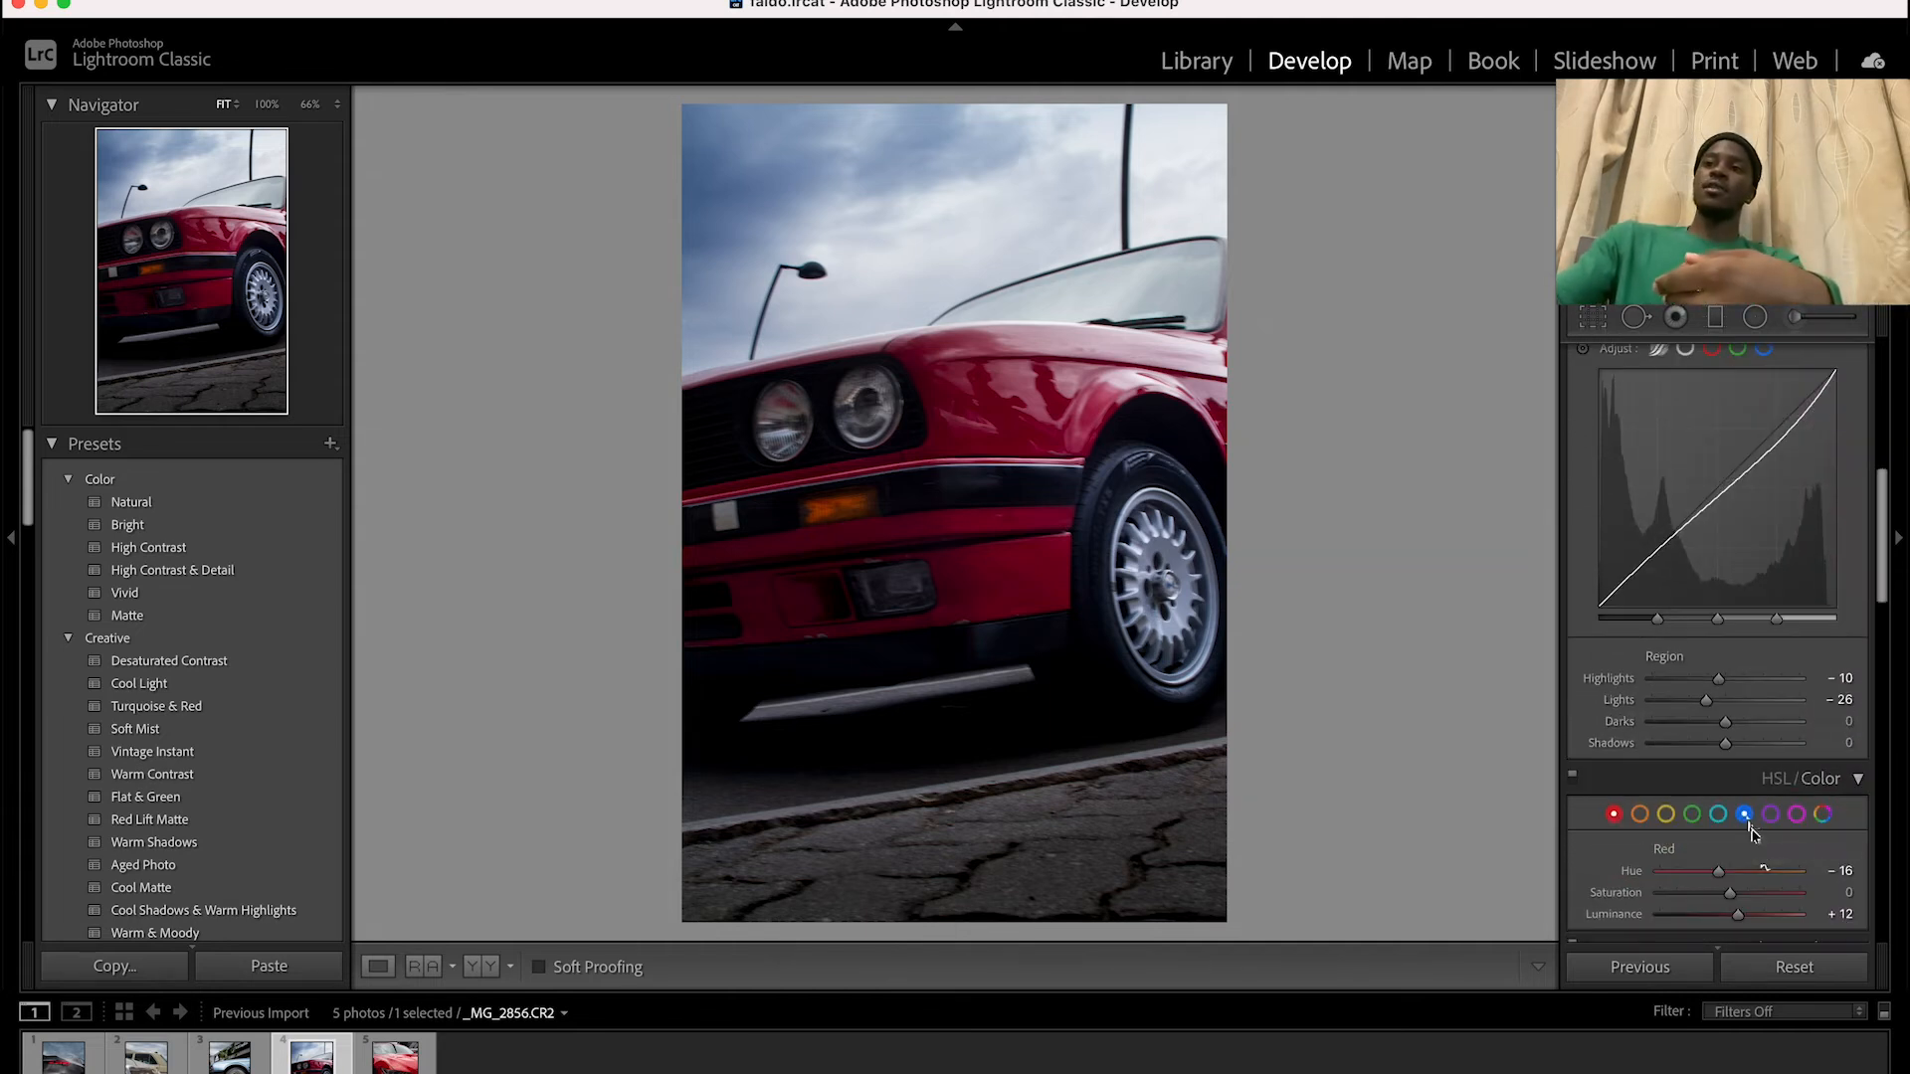
# Set the blue hue to -6, saturation to -7 and luminance to -4, and the tone curve shadows to -2
pyautogui.click(1746, 816)
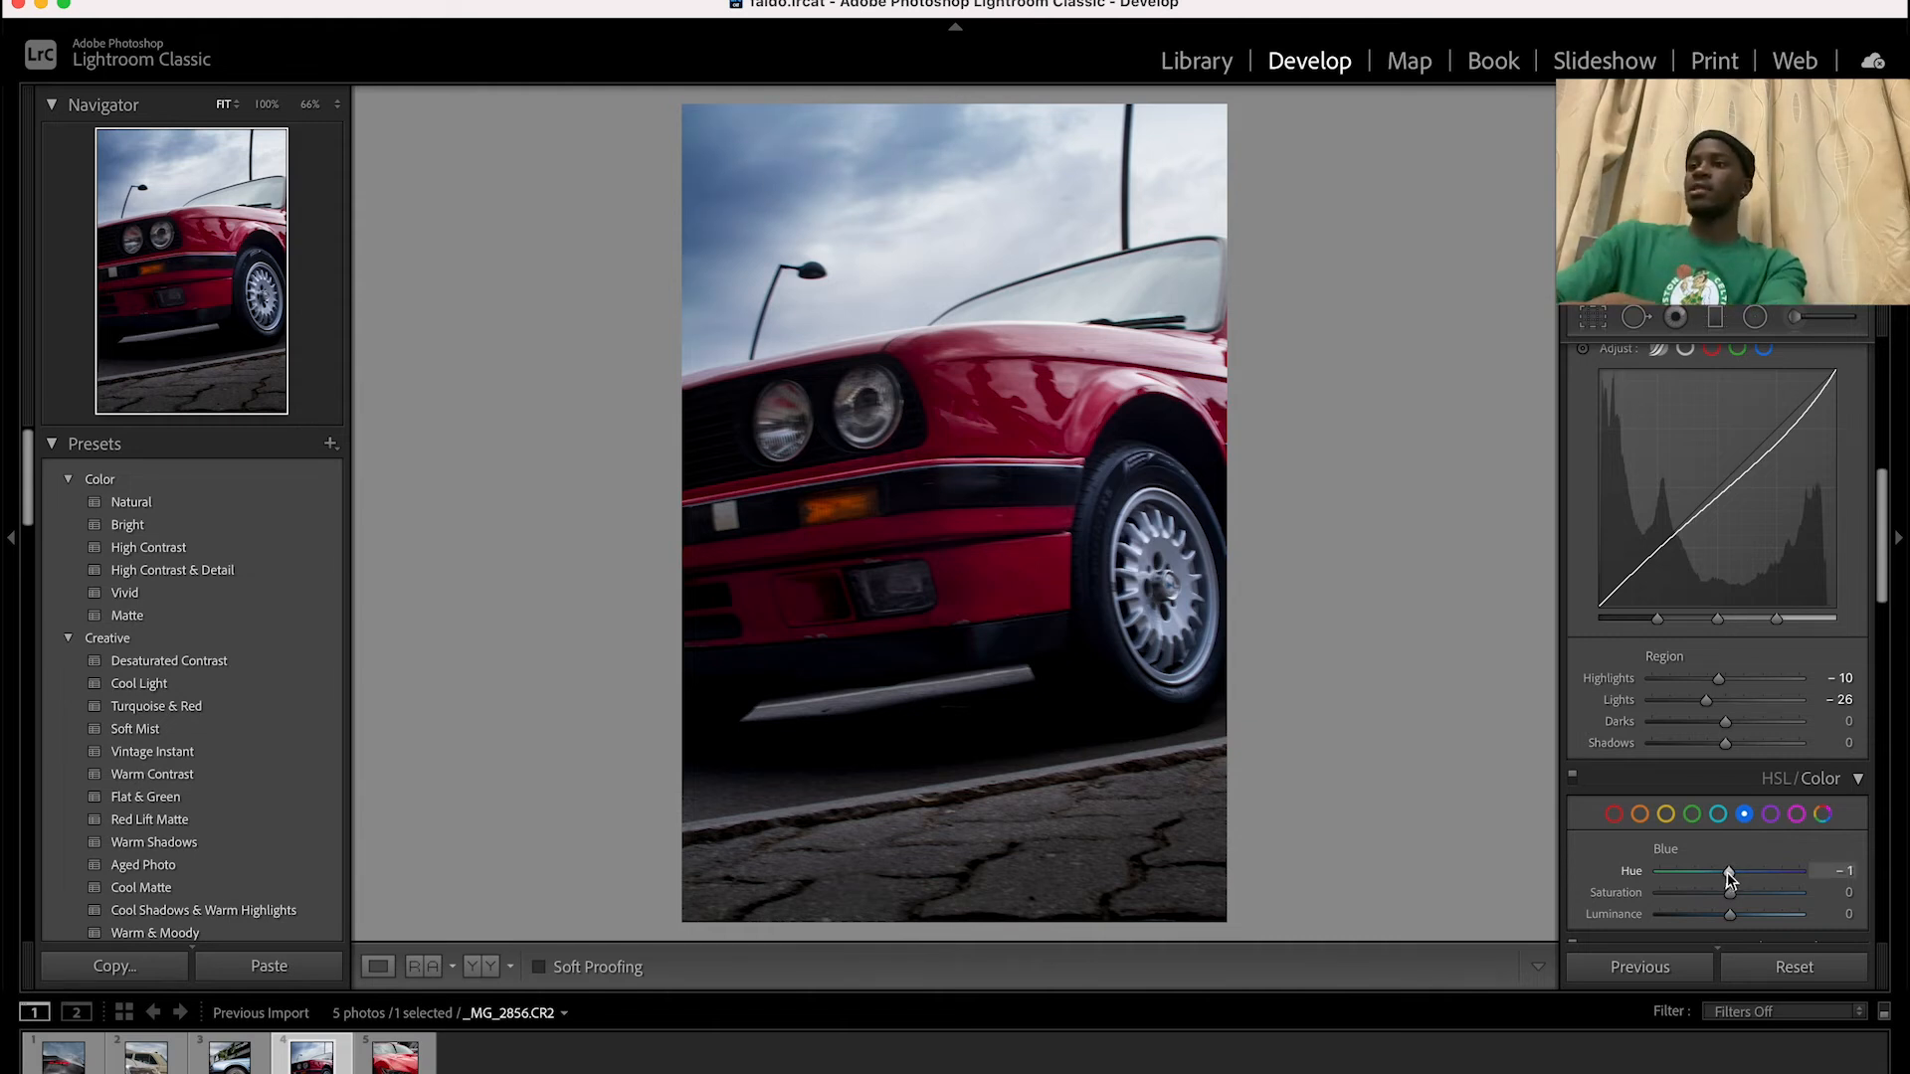
pyautogui.moveTo(1728, 875); pyautogui.dragTo(1725, 874)
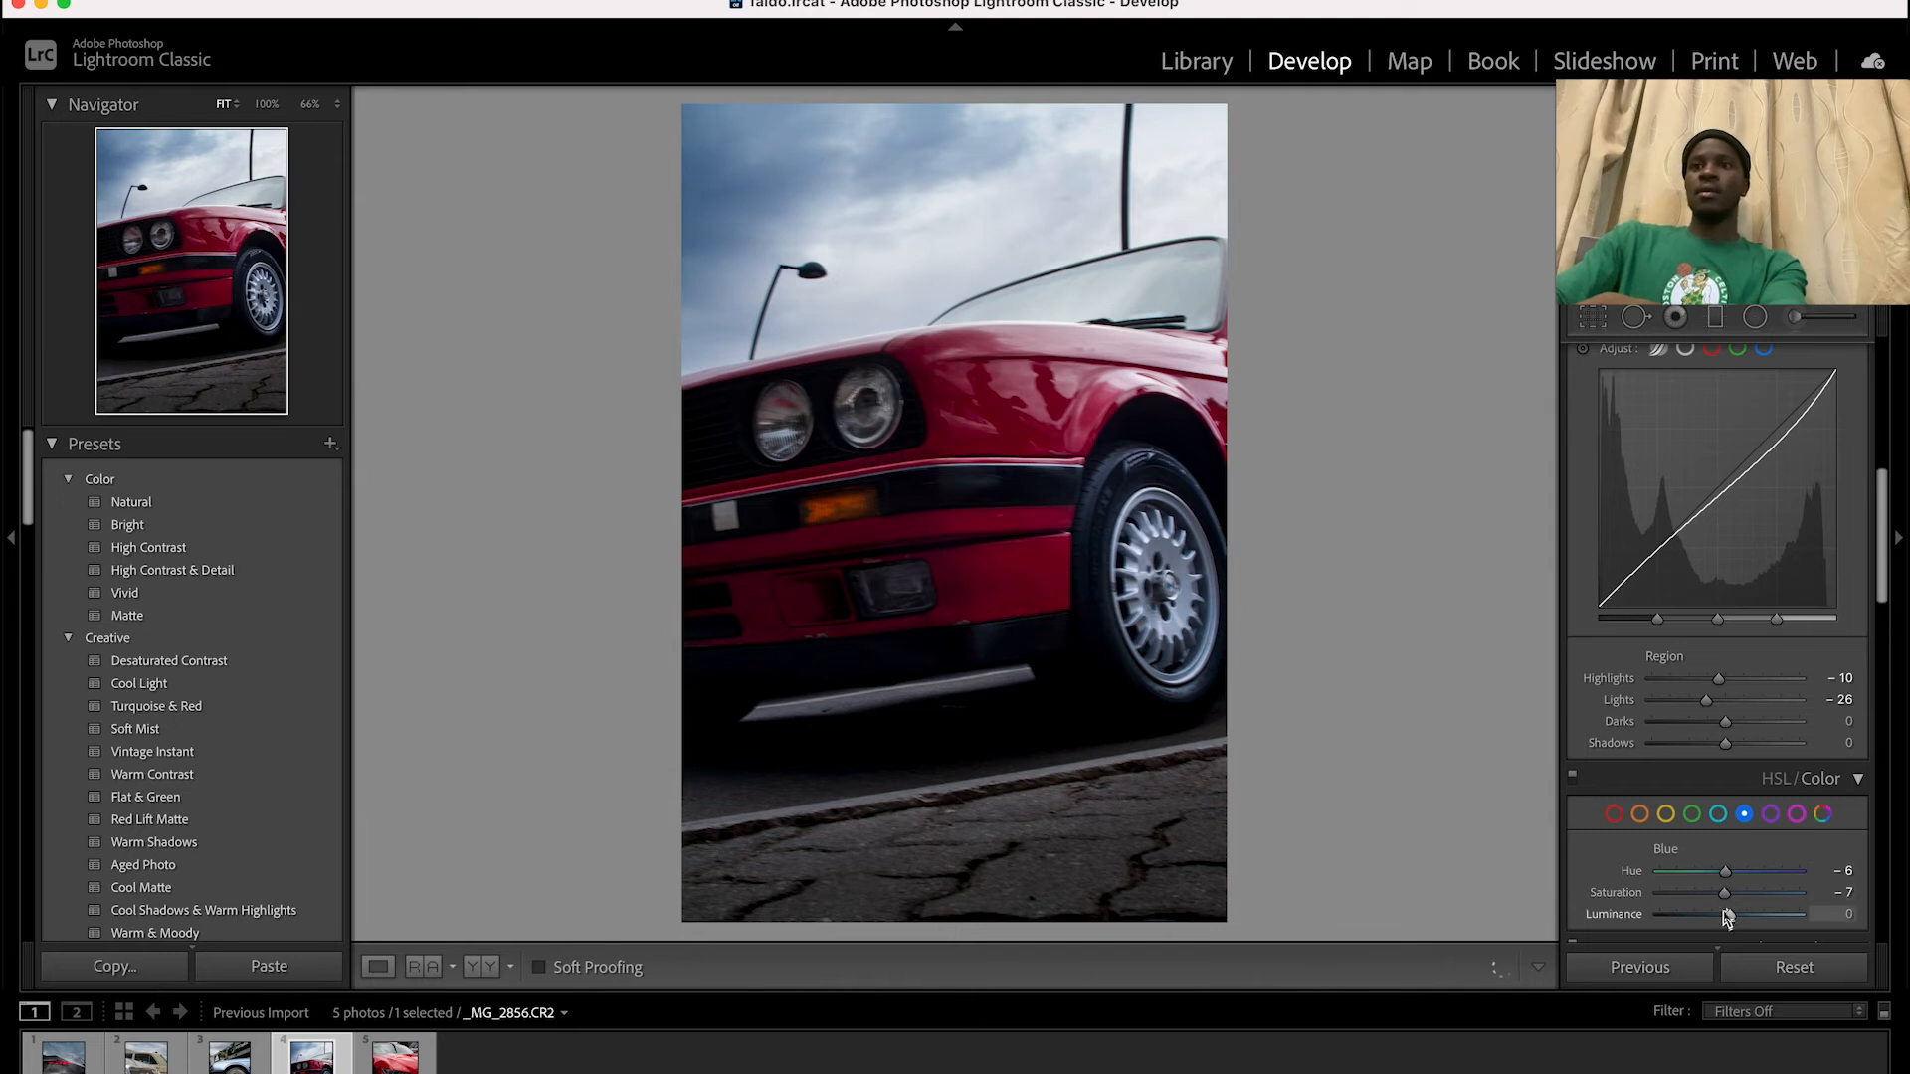
pyautogui.moveTo(1726, 910); pyautogui.dragTo(1722, 912)
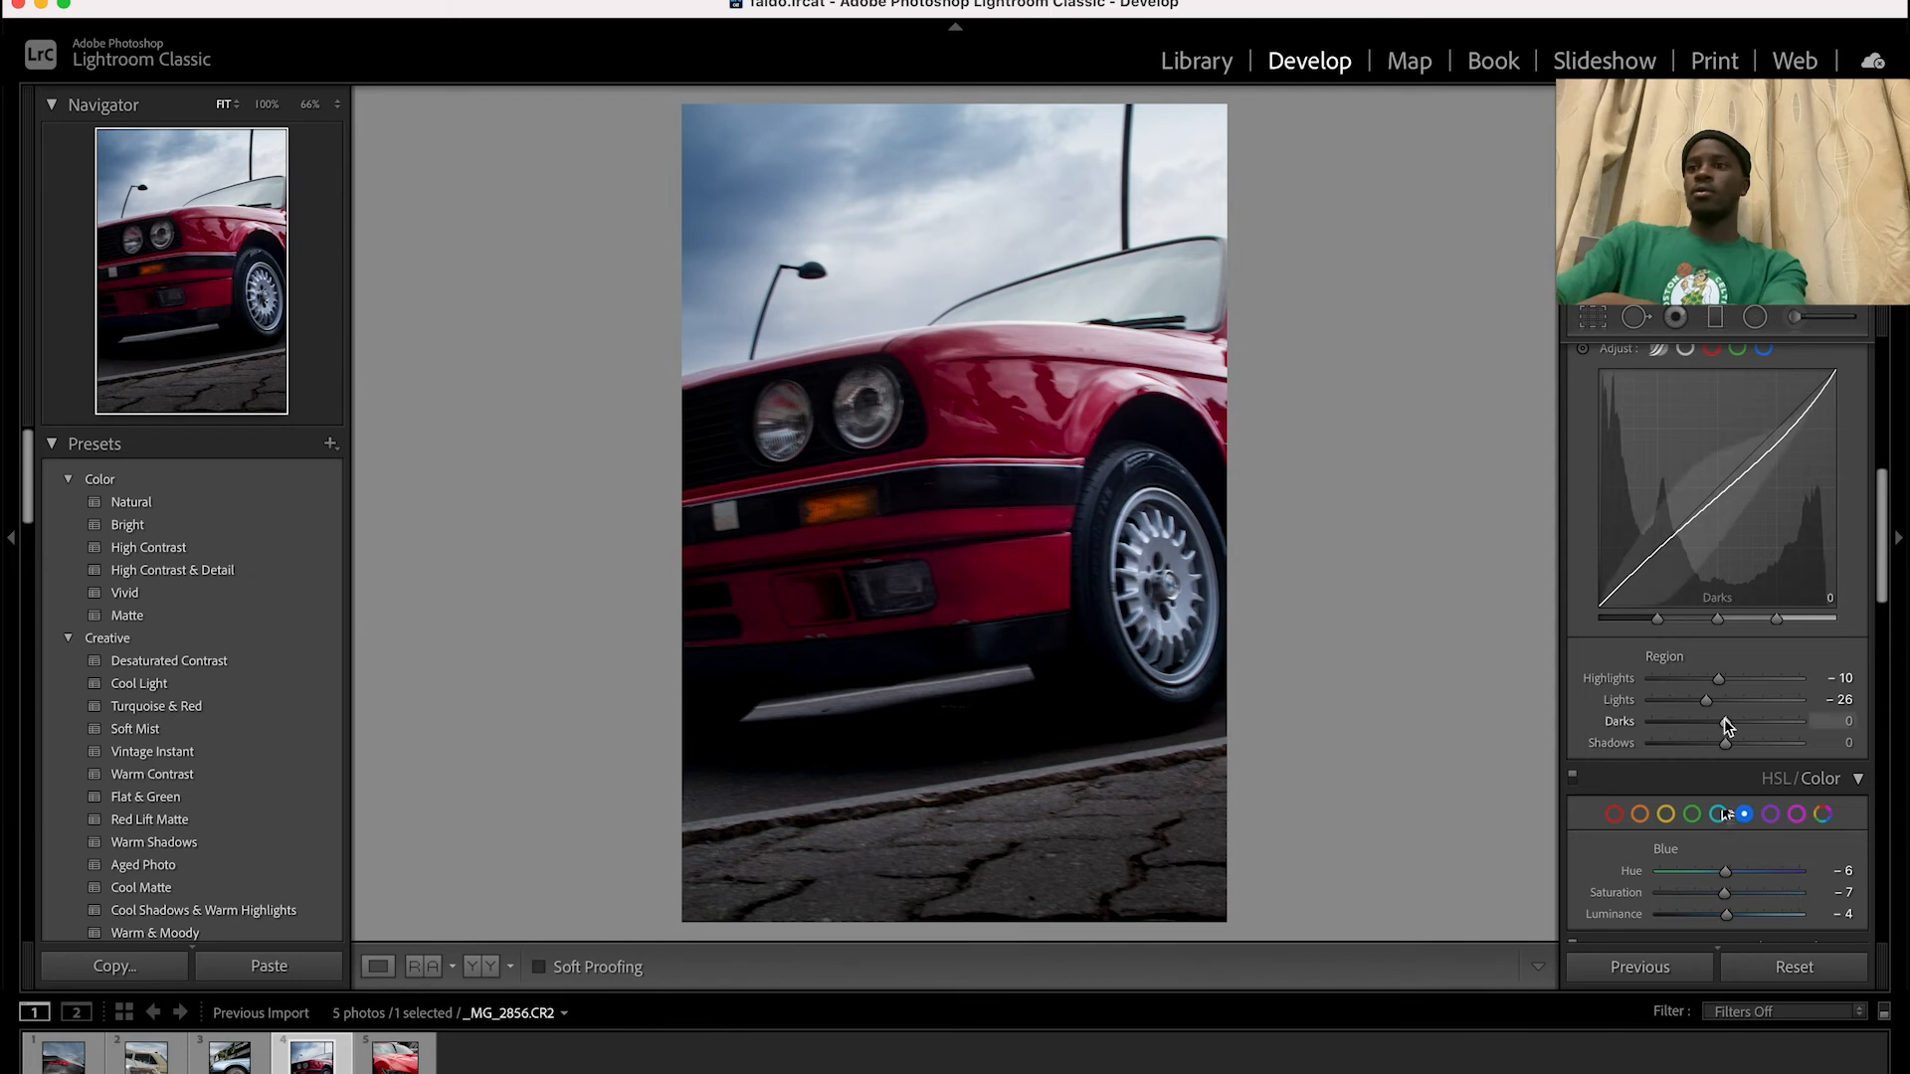
pyautogui.moveTo(1727, 741); pyautogui.dragTo(1724, 741)
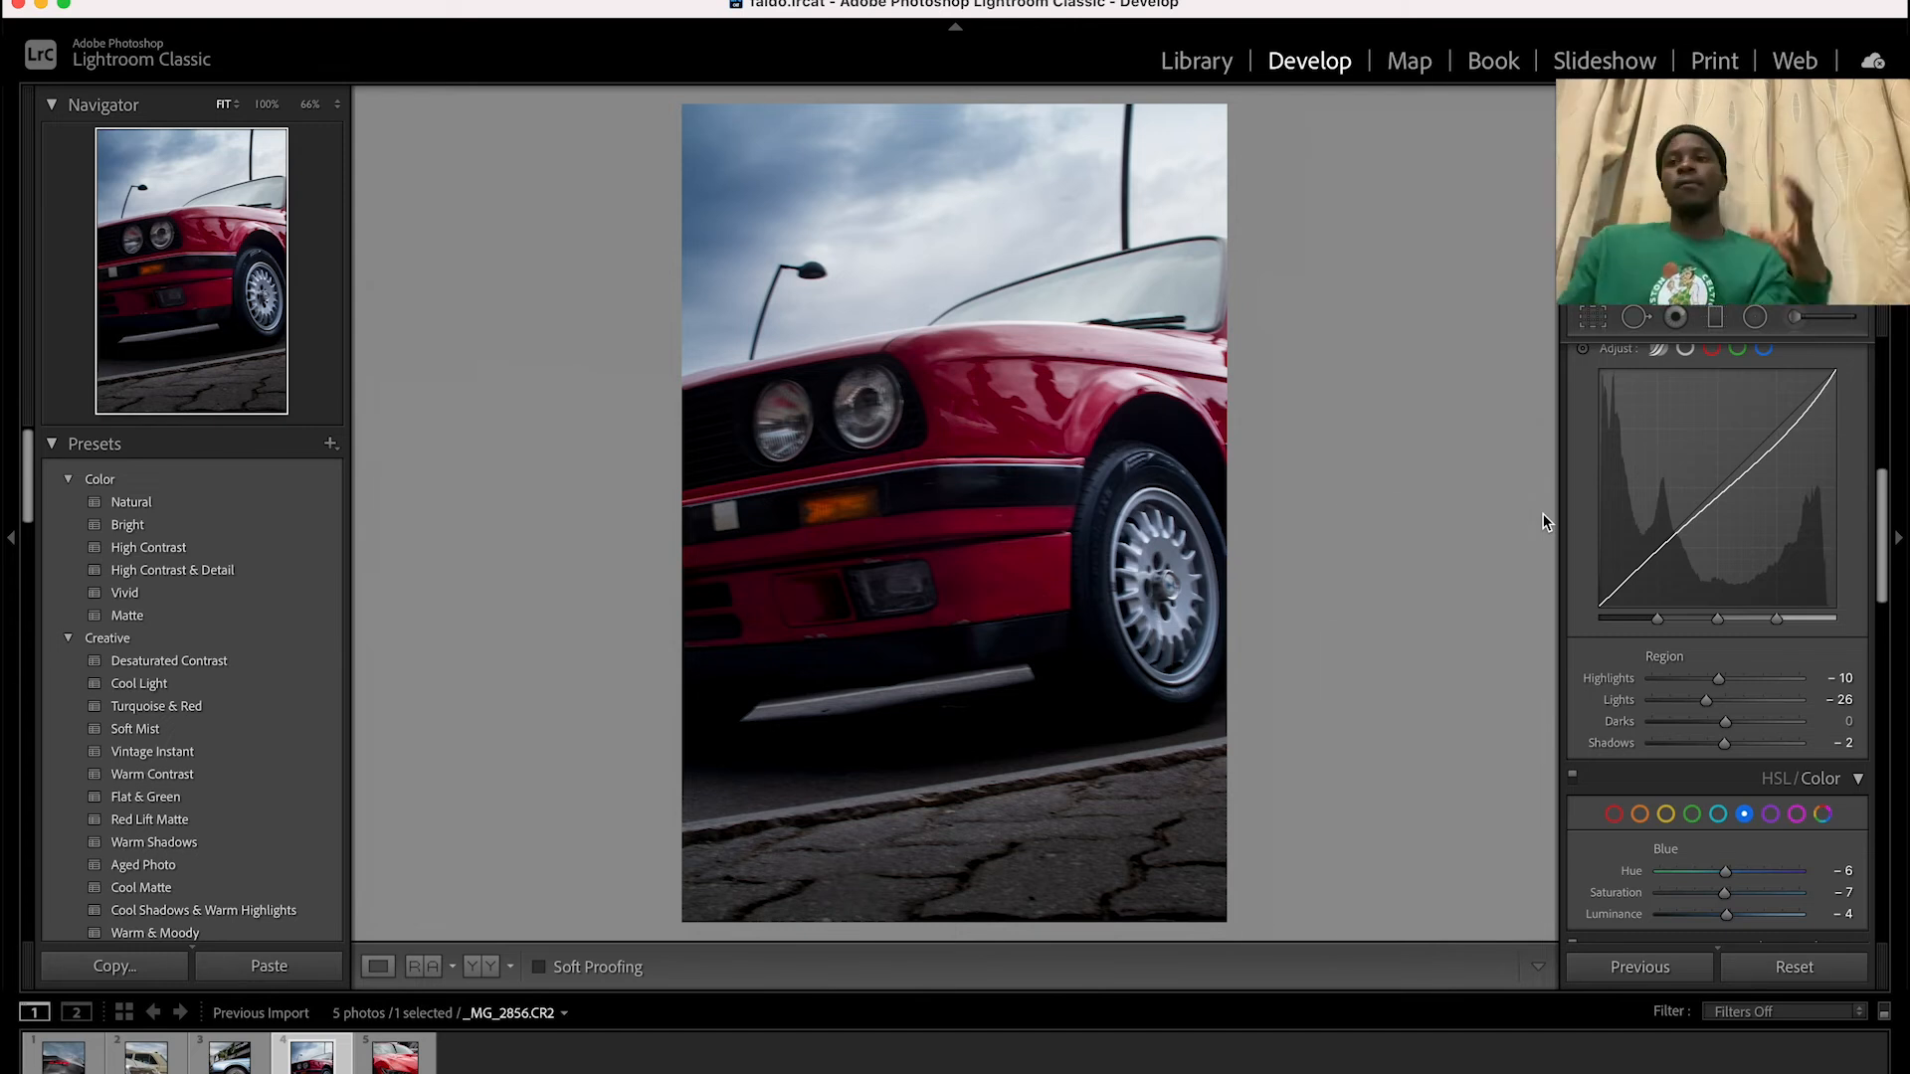
pyautogui.click(1046, 394)
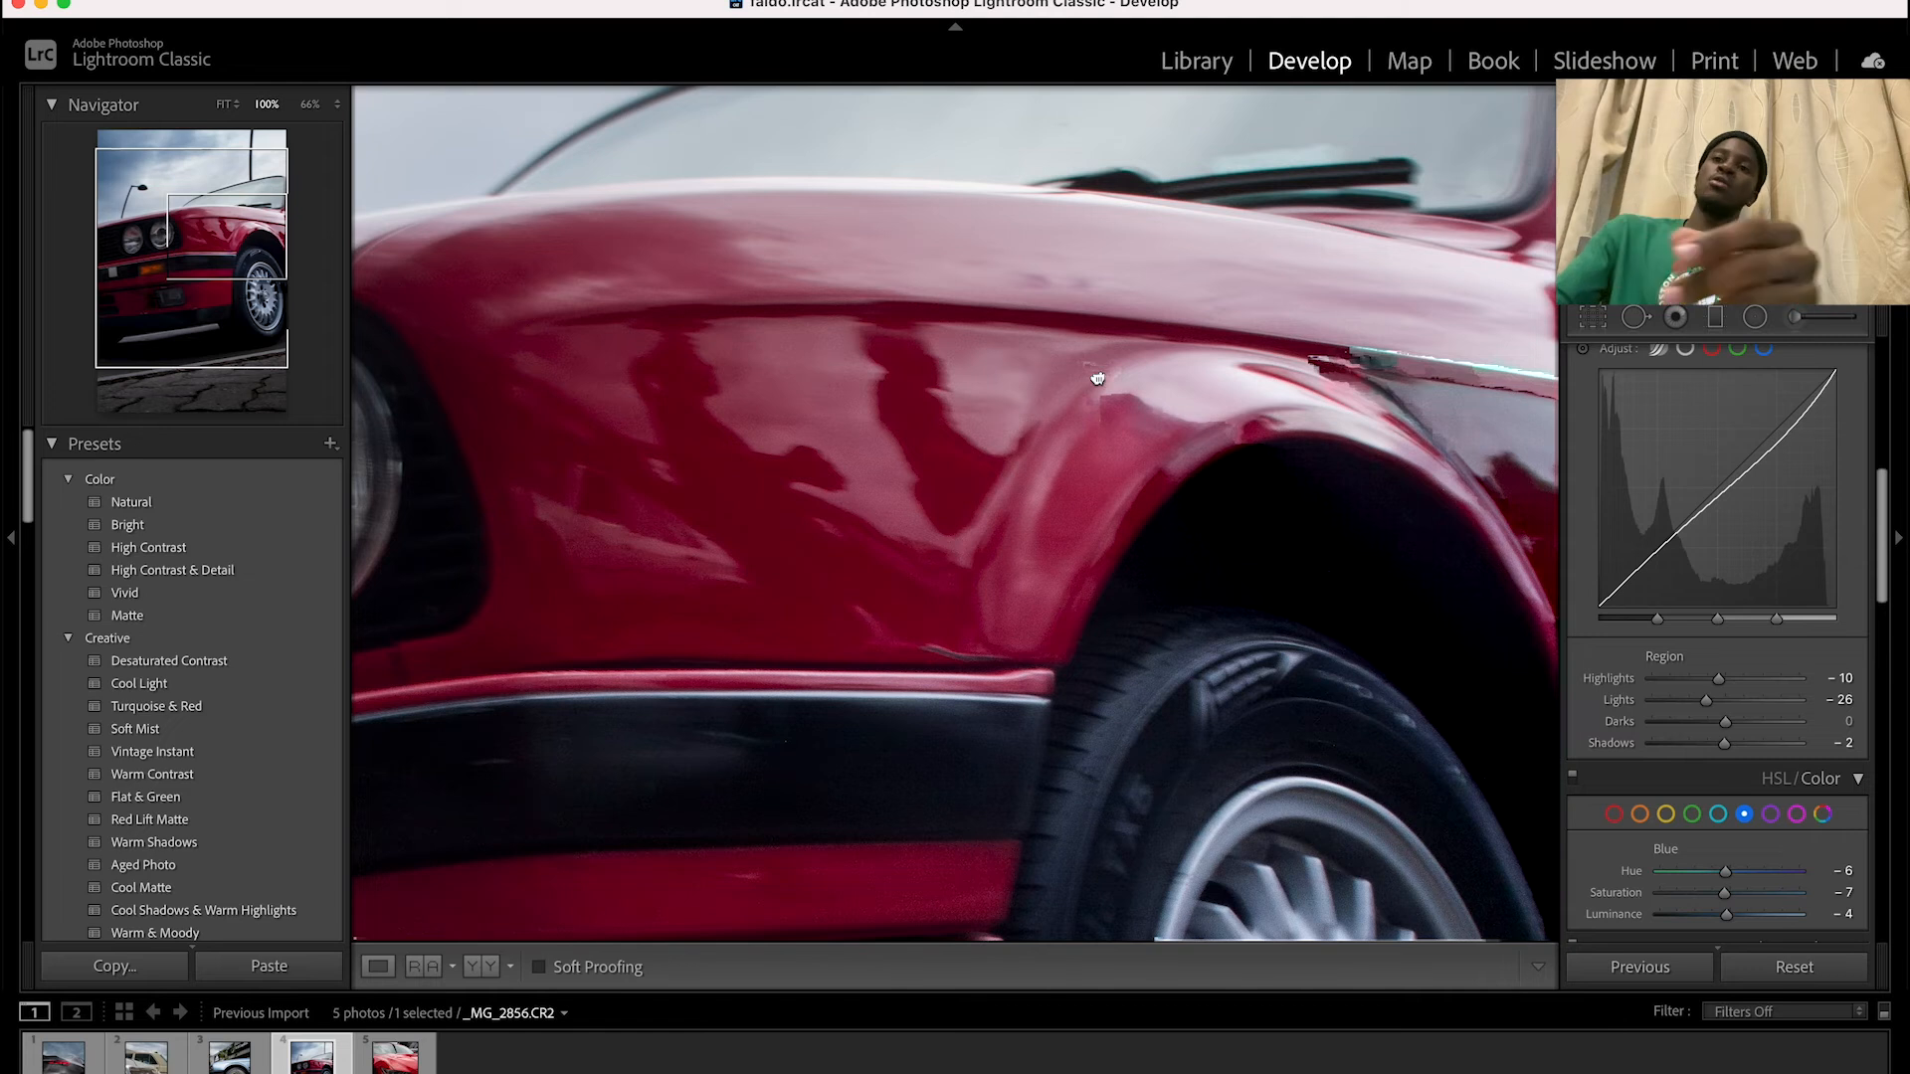
# Fit the whole red car photo in view and compare the edit with its unedited version
pyautogui.click(1097, 379)
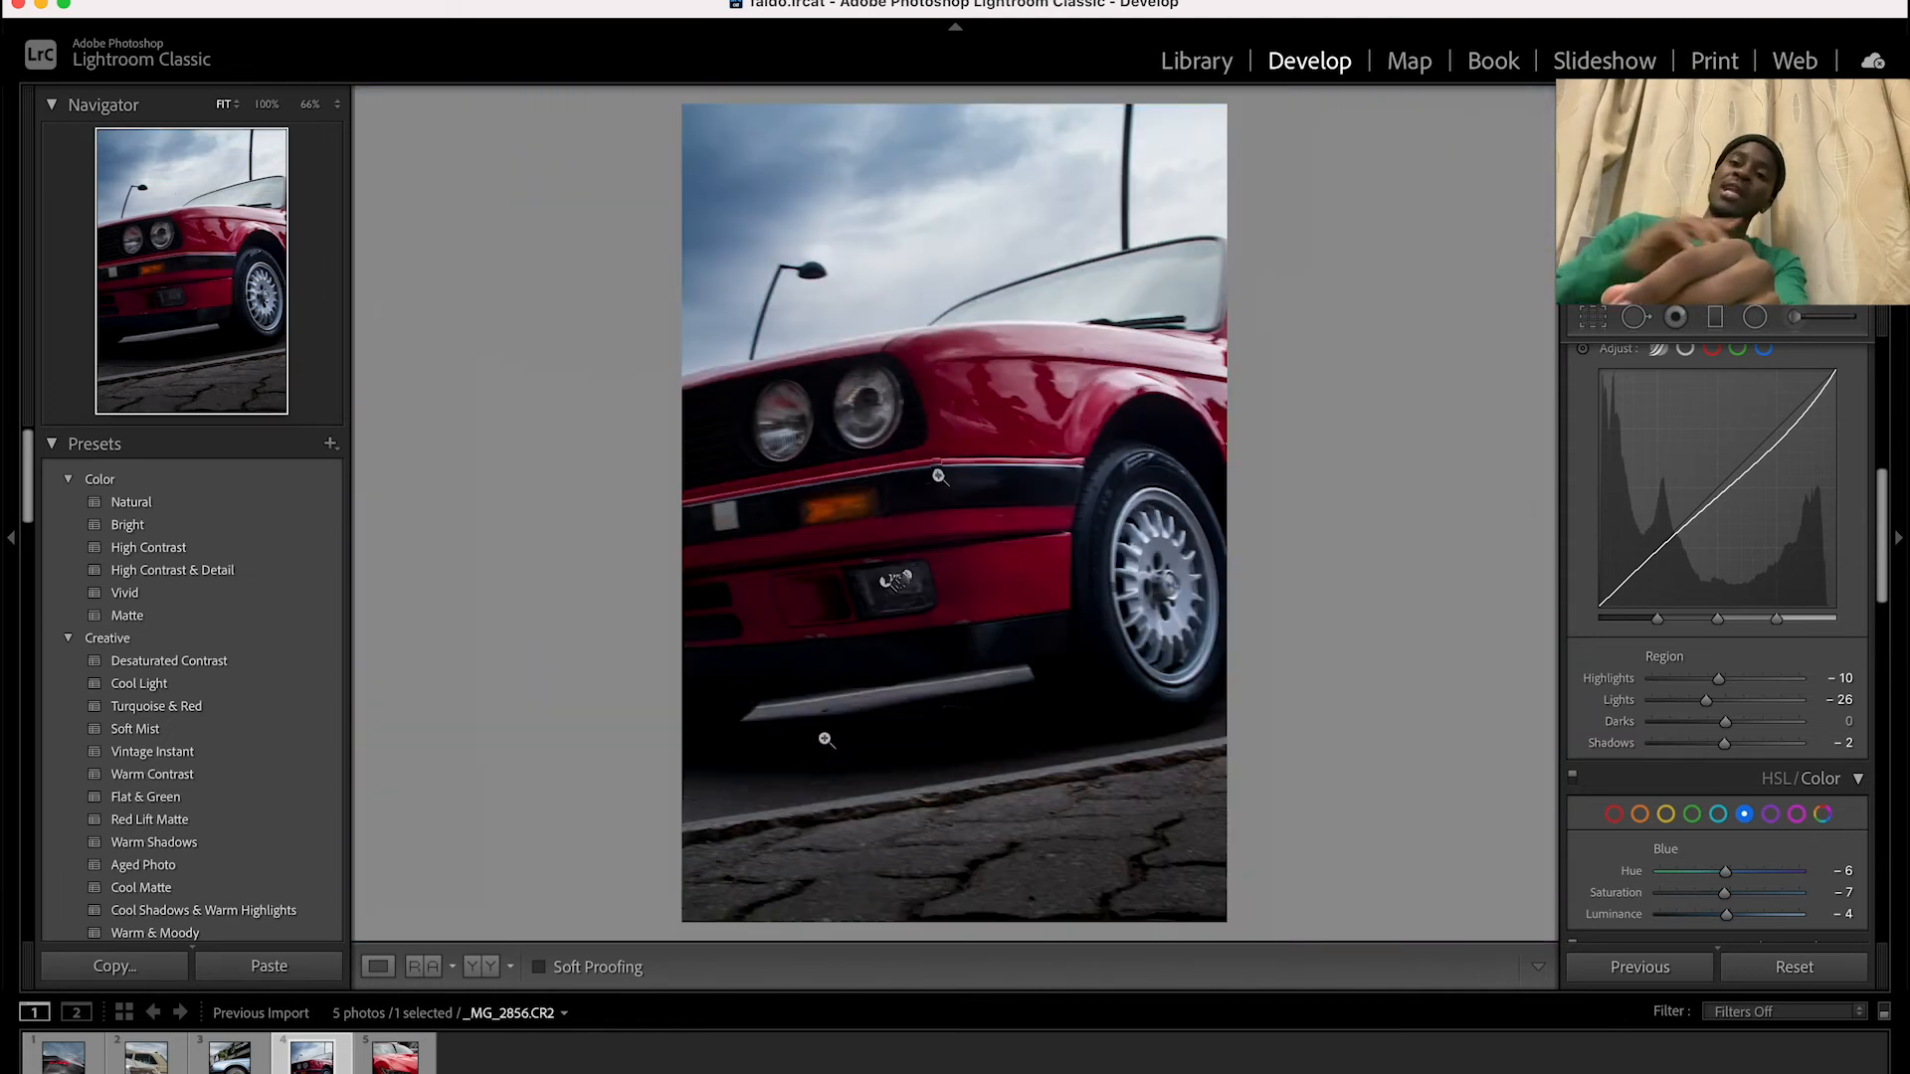
pyautogui.click(963, 394)
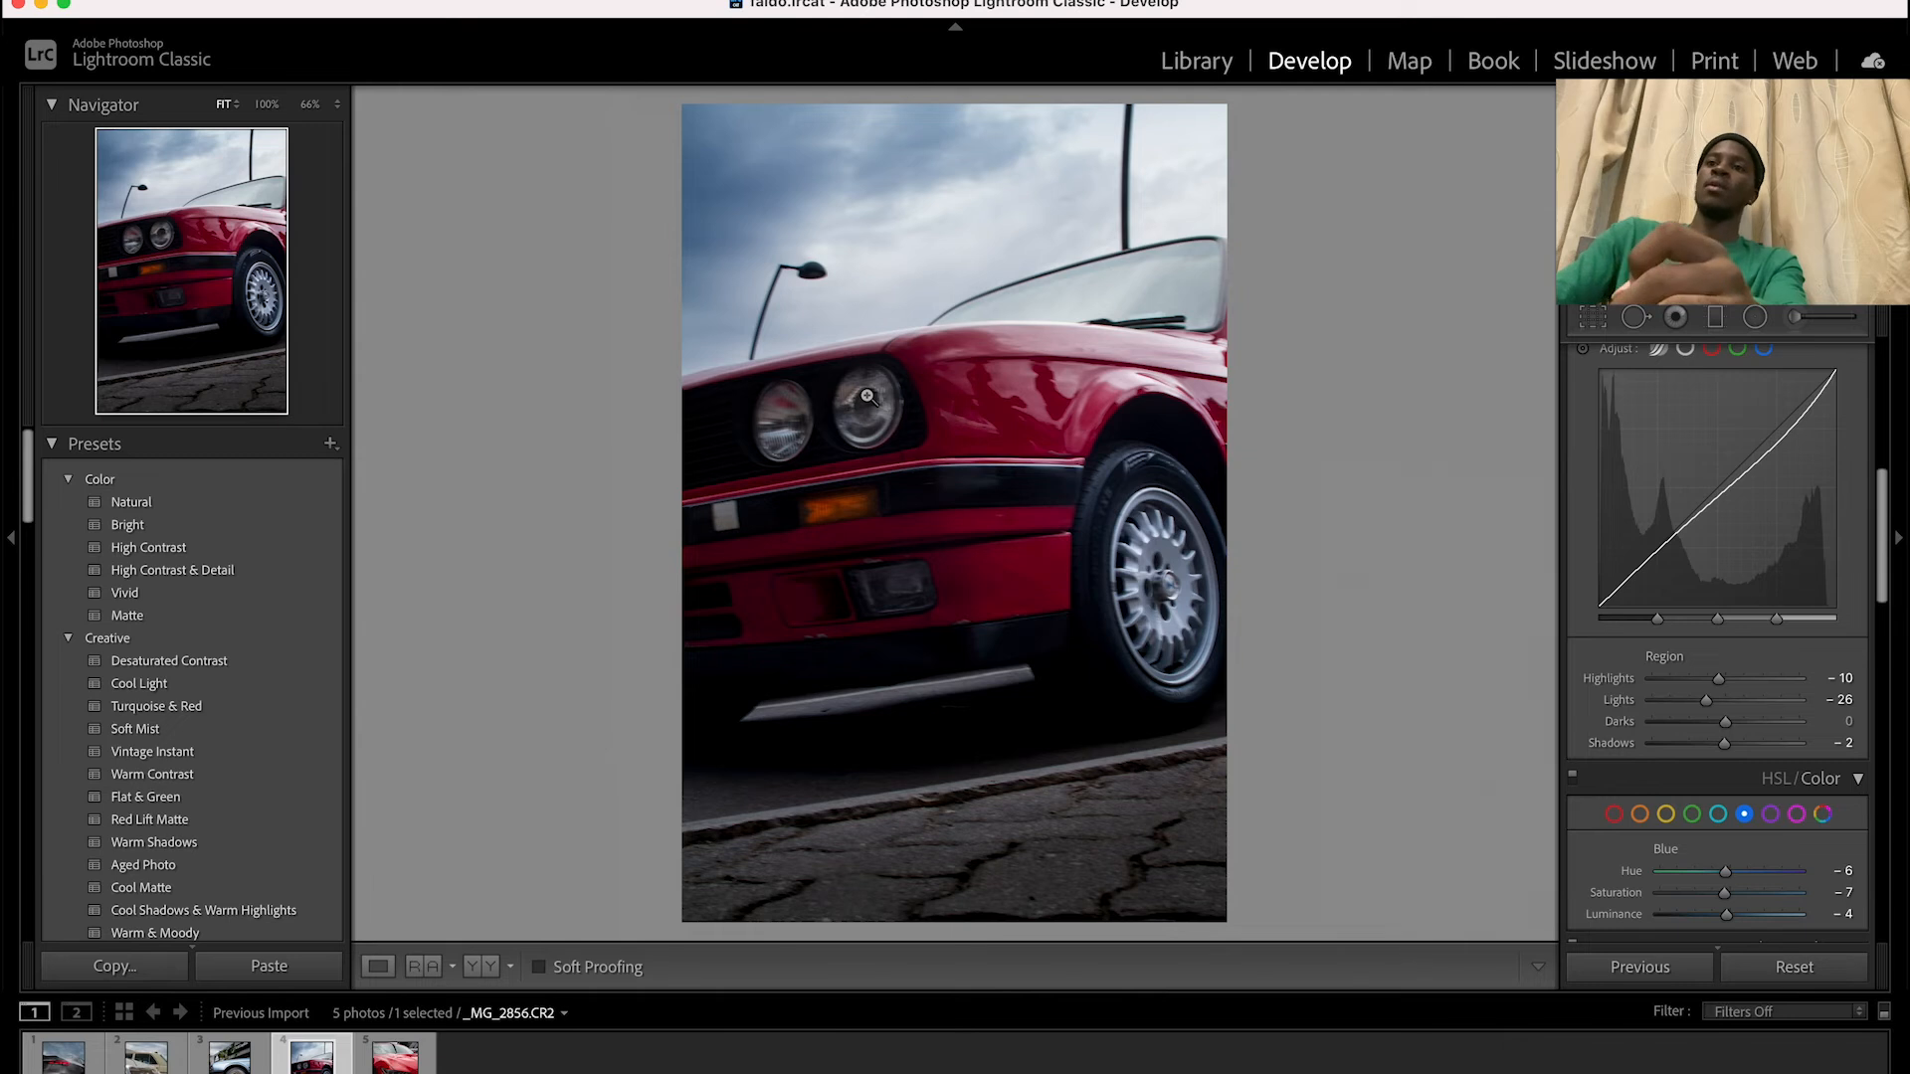
pyautogui.press('\\')
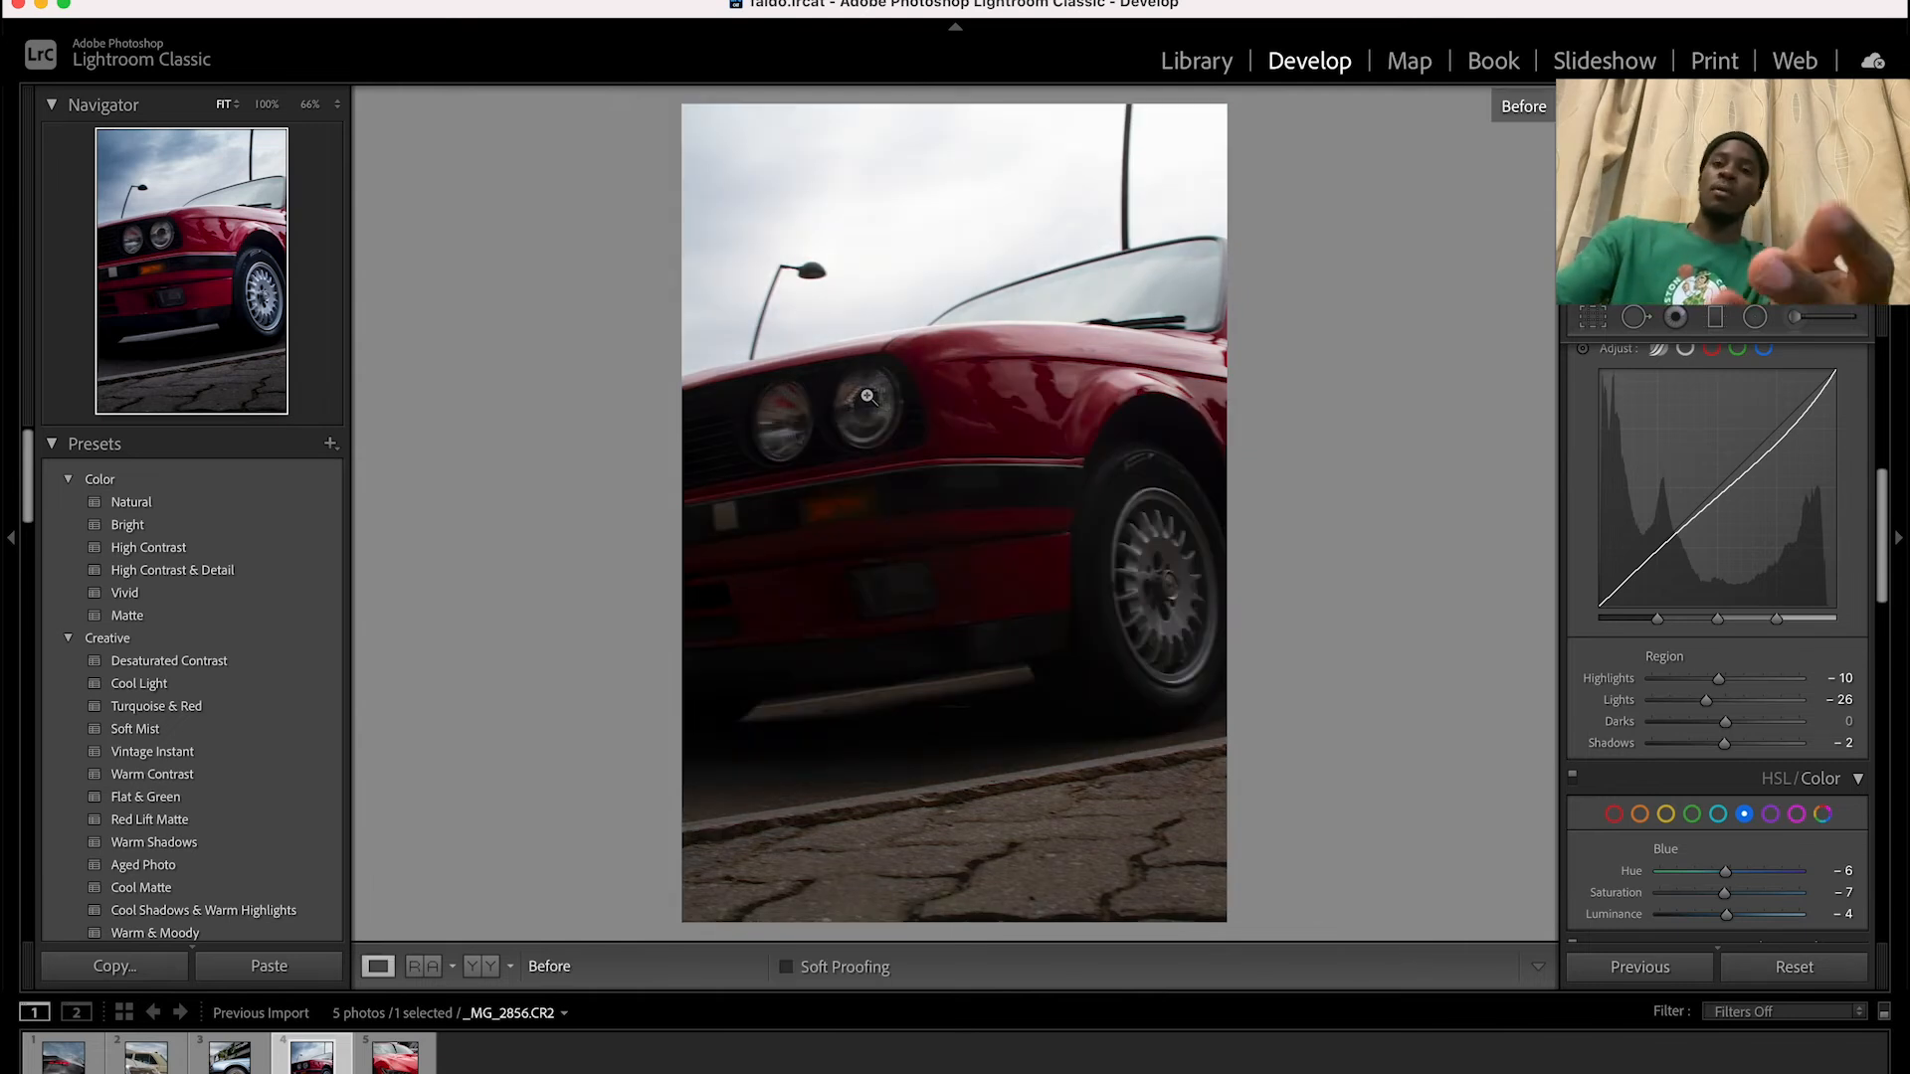
pyautogui.press('\\')
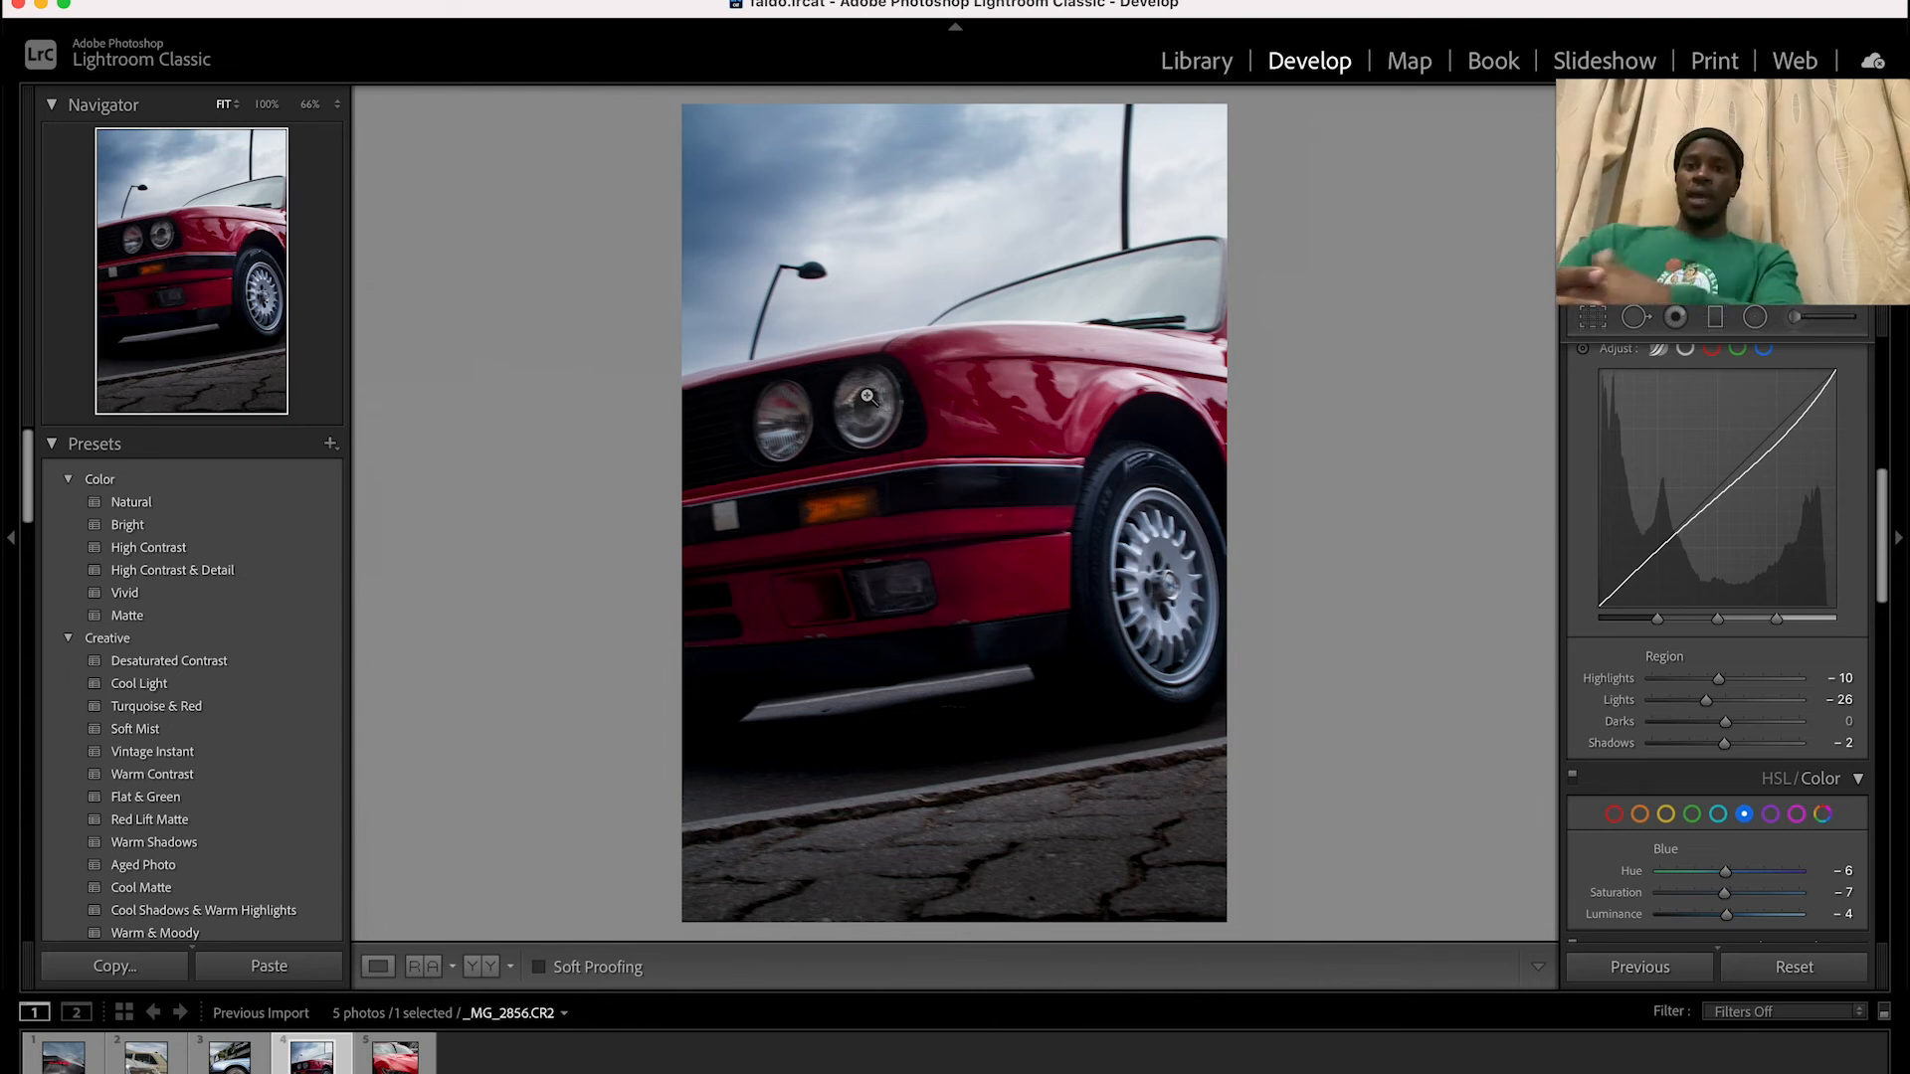
pyautogui.press('Right')
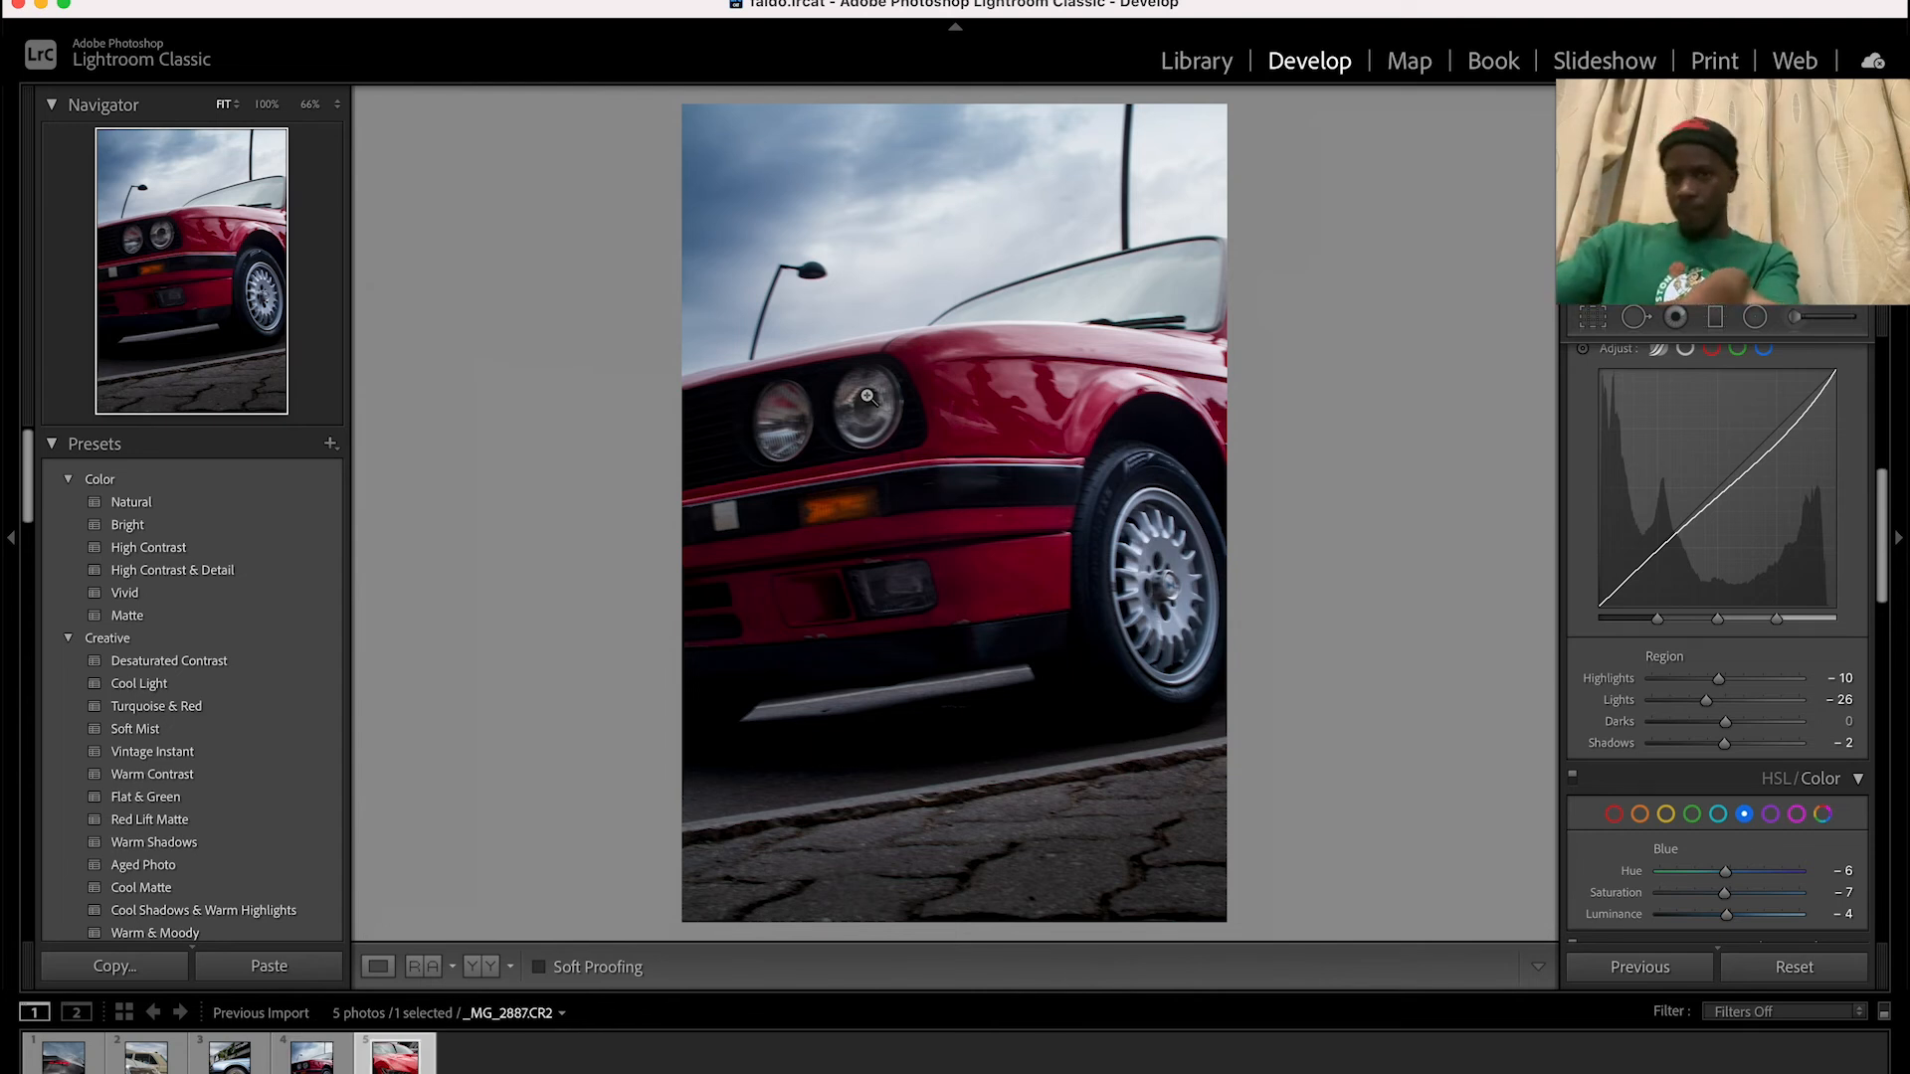
pyautogui.press('Left')
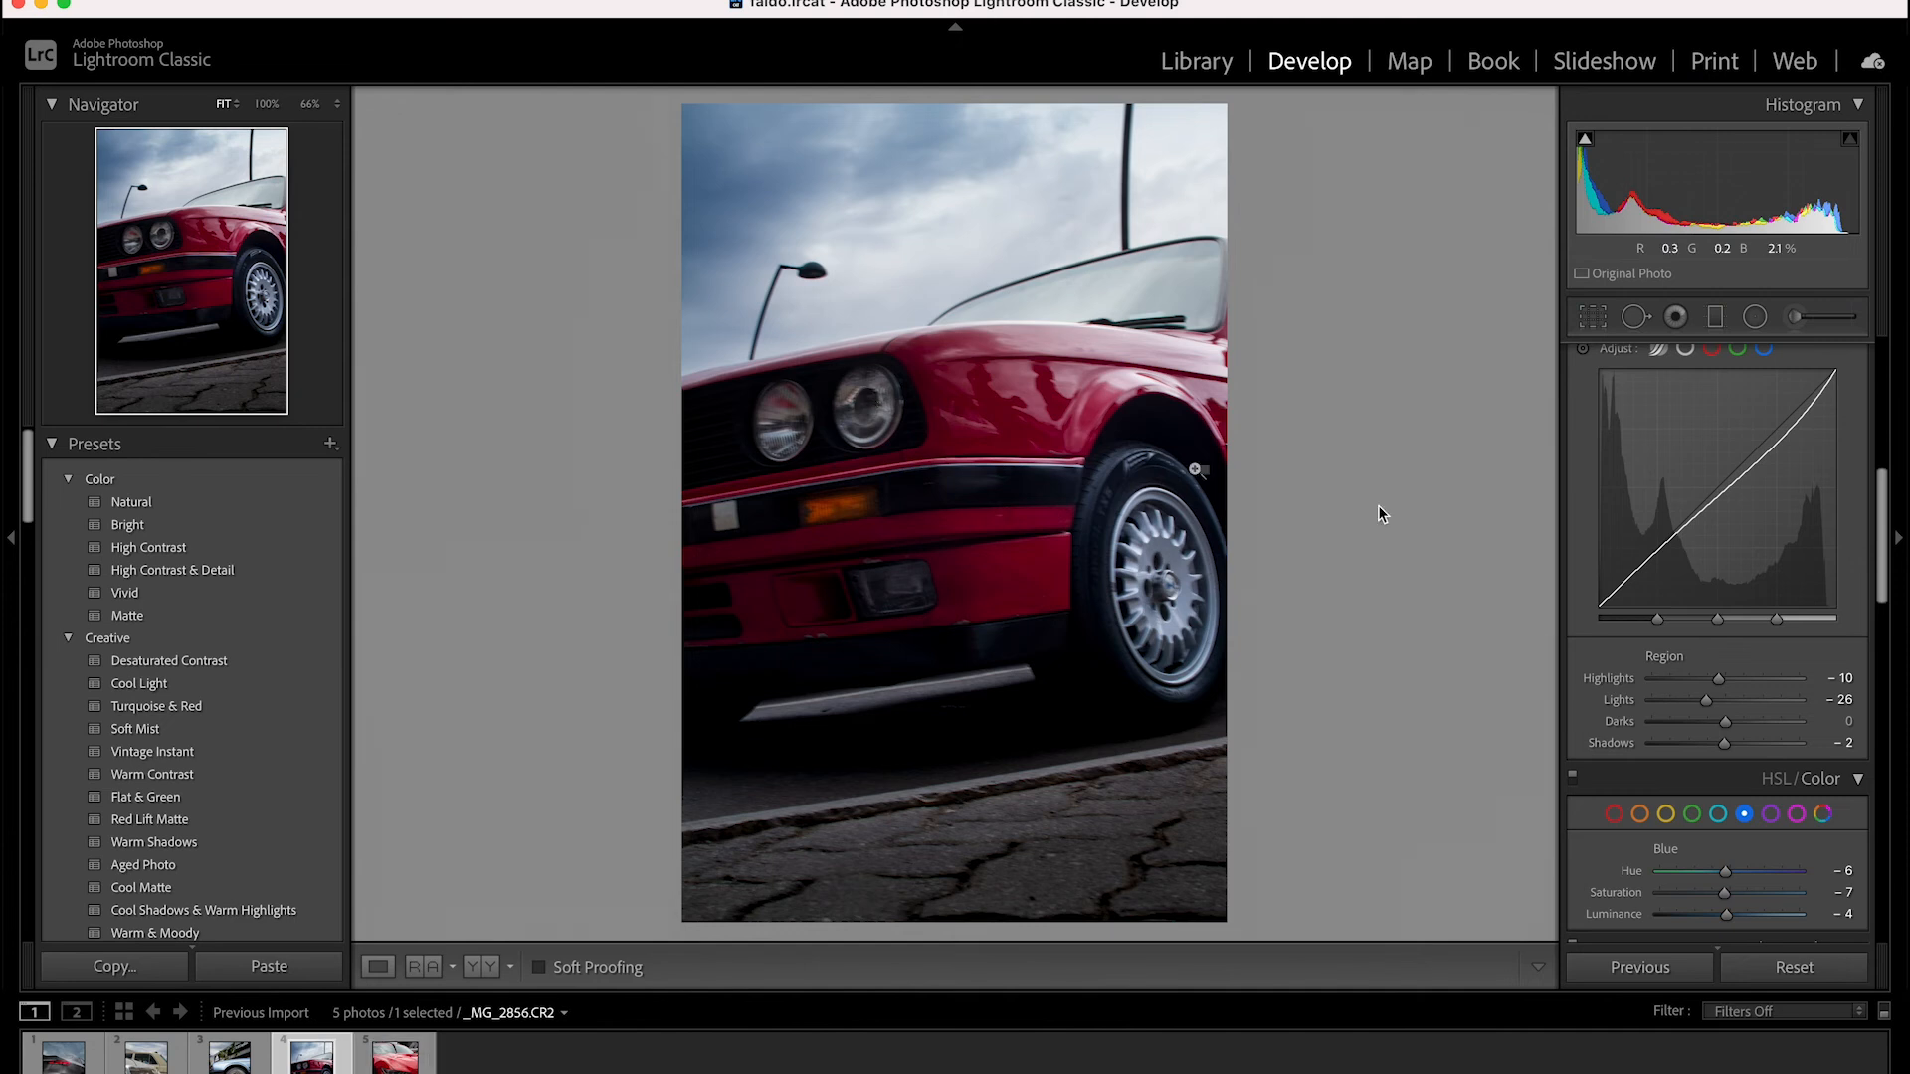